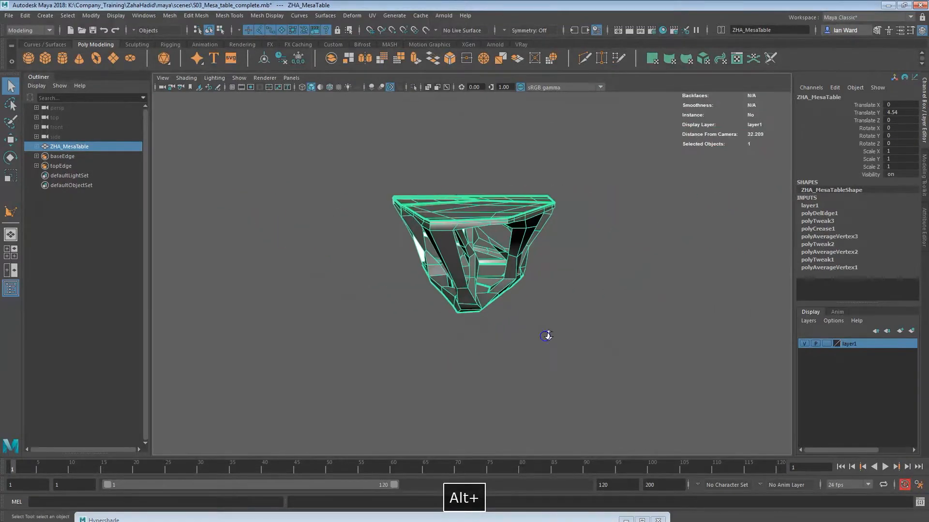
- Examine the low-poly ZHA_MesaTable mesh from several sides, including its legs and underside
{"action": "middle_click_drag", "start_coordinate": [508, 272], "coordinate": [691, 324], "text": "alt"}
{"action": "right_click_drag", "start_coordinate": [489, 339], "coordinate": [420, 343], "text": "alt"}
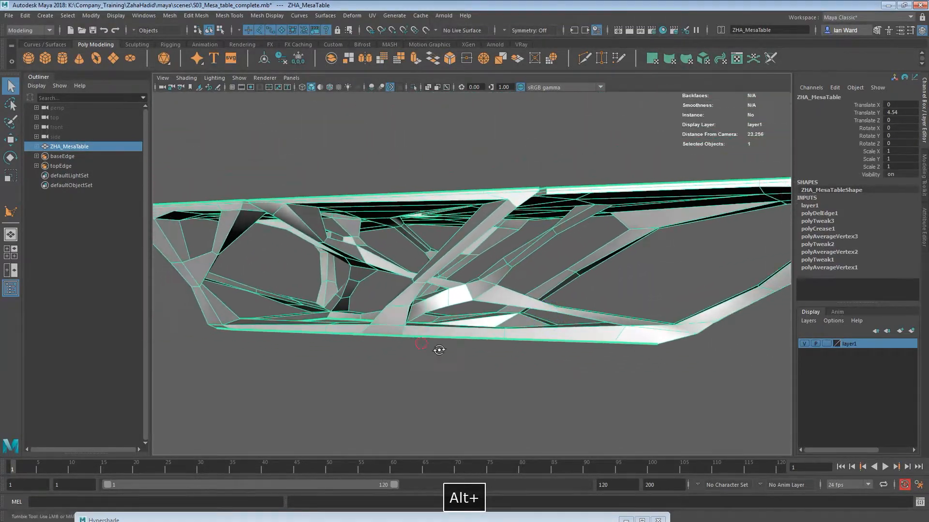
{"action": "left_click_drag", "start_coordinate": [421, 344], "coordinate": [609, 362], "text": "alt"}
{"action": "left_click", "coordinate": [609, 362]}
{"action": "left_click_drag", "start_coordinate": [314, 351], "coordinate": [537, 307], "text": "alt"}
{"action": "left_click", "coordinate": [563, 304]}
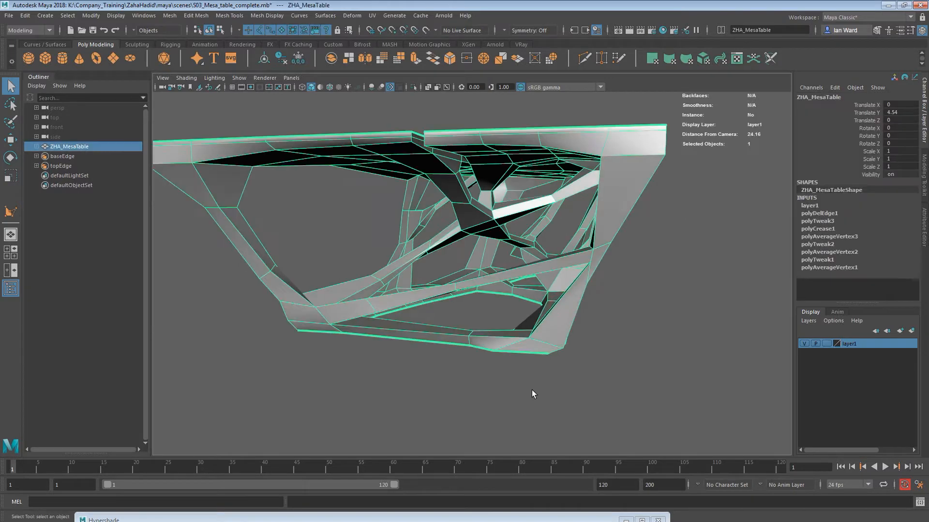
- Show the table mesh in smooth preview, deselect it and inspect the four rounded tabletop panels
{"action": "key", "text": "3"}
{"action": "middle_click_drag", "start_coordinate": [569, 294], "coordinate": [655, 310], "text": "alt"}
{"action": "left_click", "coordinate": [654, 309]}
{"action": "mouse_move", "coordinate": [655, 310]}
{"action": "left_mouse_down", "text": "alt"}
{"action": "mouse_move", "coordinate": [659, 234]}
{"action": "mouse_move", "coordinate": [523, 231]}
{"action": "mouse_move", "coordinate": [643, 224]}
{"action": "mouse_move", "coordinate": [659, 260]}
{"action": "mouse_move", "coordinate": [413, 314]}
{"action": "mouse_move", "coordinate": [446, 307]}
{"action": "mouse_move", "coordinate": [449, 368]}
{"action": "mouse_move", "coordinate": [483, 338]}
{"action": "mouse_move", "coordinate": [643, 296]}
{"action": "left_mouse_up", "text": "alt"}
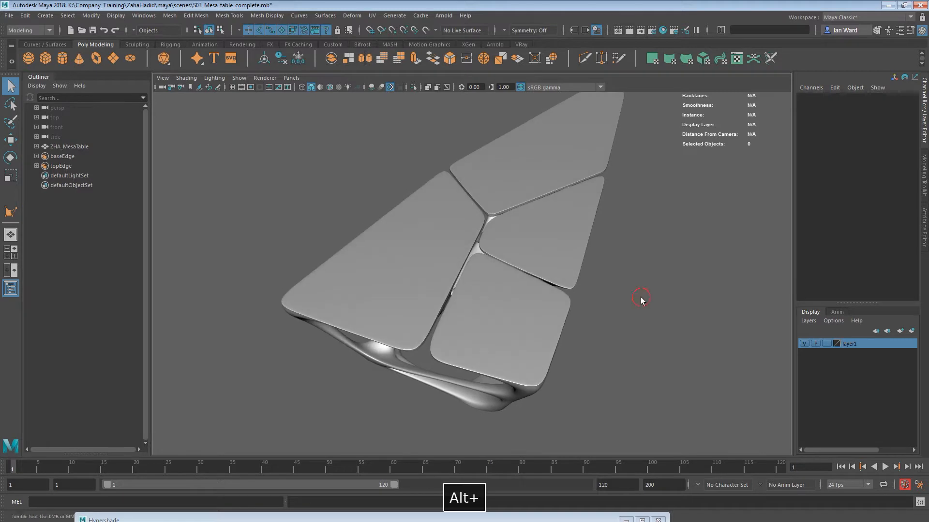
- Set layer1 to template display so the table serves as a non-selectable wireframe reference
{"action": "mouse_move", "coordinate": [643, 240]}
{"action": "right_mouse_down", "text": "shift"}
{"action": "mouse_move", "coordinate": [645, 219]}
{"action": "mouse_move", "coordinate": [644, 240]}
{"action": "right_mouse_up", "text": "shift"}
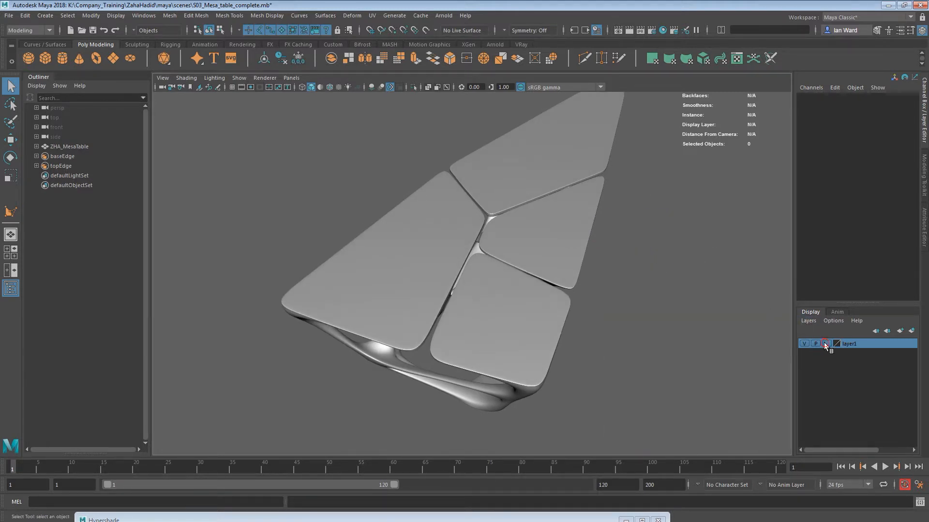
{"action": "left_click", "coordinate": [824, 344]}
{"action": "left_click_drag", "start_coordinate": [675, 303], "coordinate": [657, 310], "text": "alt"}
- In the top view, trace the long pointed tabletop panel with a five-vertex polygon using the Create Polygon tool
{"action": "key", "text": "space"}
{"action": "middle_click_drag", "start_coordinate": [569, 217], "coordinate": [557, 289], "text": "alt"}
{"action": "right_click_drag", "start_coordinate": [582, 232], "coordinate": [580, 204], "text": "shift"}
{"action": "middle_click_drag", "start_coordinate": [482, 163], "coordinate": [488, 214], "text": "alt"}
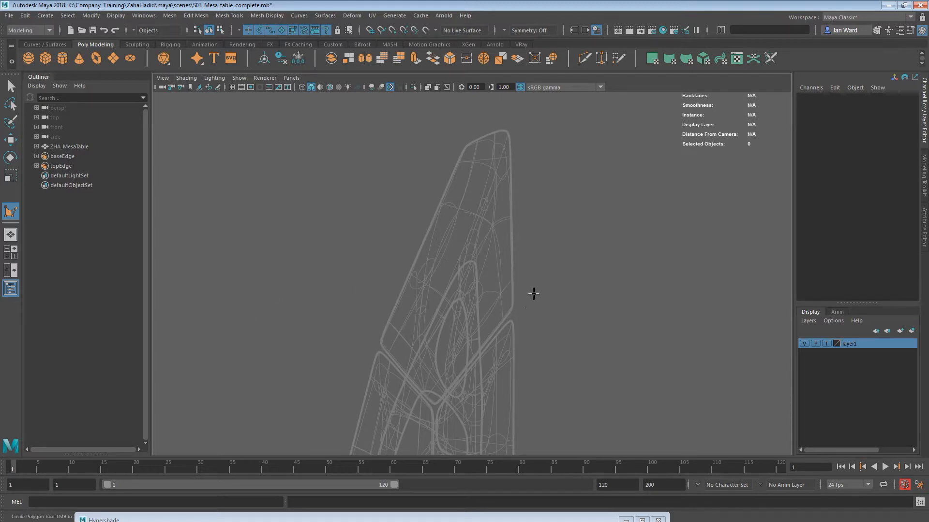
{"action": "middle_click_drag", "start_coordinate": [523, 372], "coordinate": [533, 373], "text": "alt"}
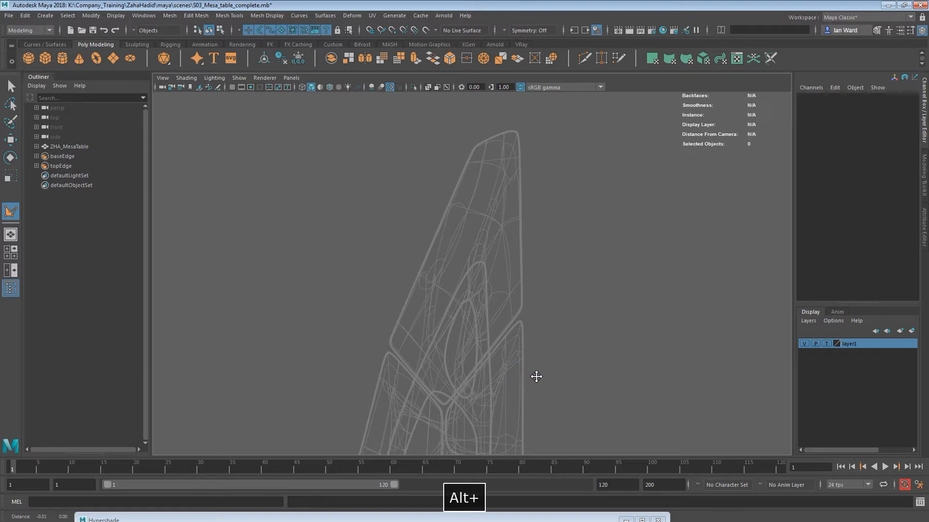
{"action": "left_click", "coordinate": [477, 150]}
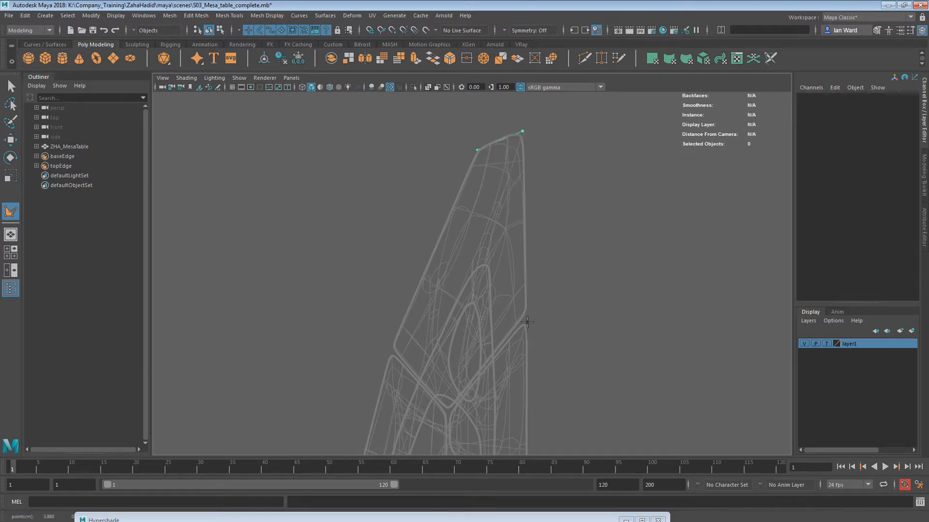
{"action": "left_click", "coordinate": [527, 314]}
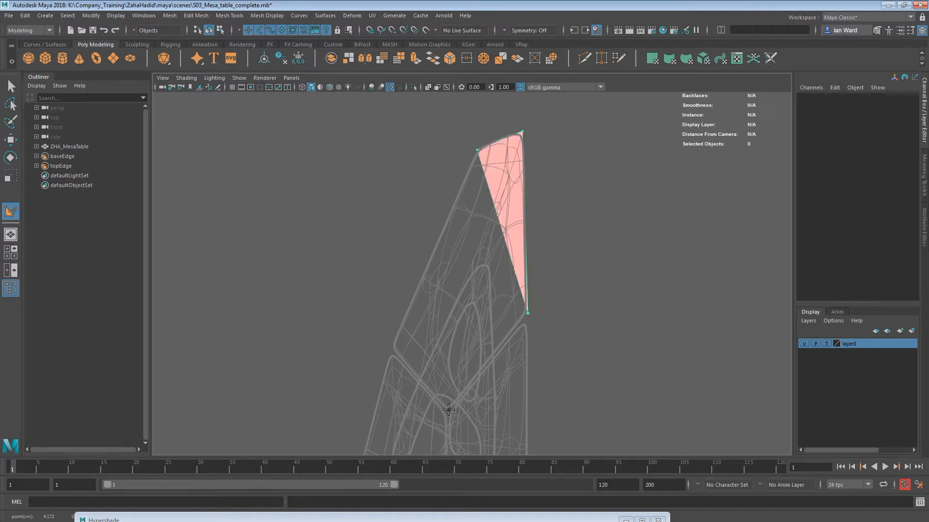
{"action": "left_click", "coordinate": [448, 409]}
{"action": "left_click", "coordinate": [390, 345]}
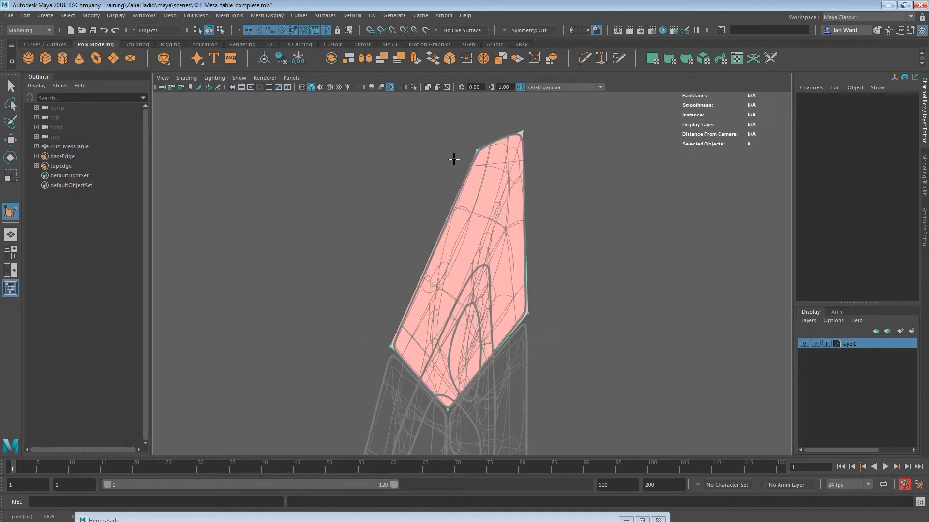
{"action": "middle_click_drag", "start_coordinate": [322, 341], "coordinate": [319, 284], "text": "alt"}
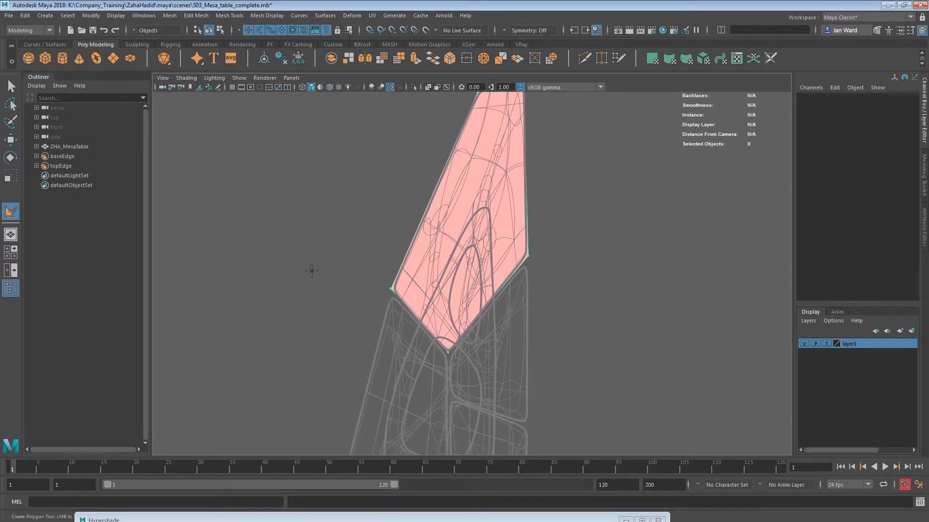
{"action": "key", "text": "Return"}
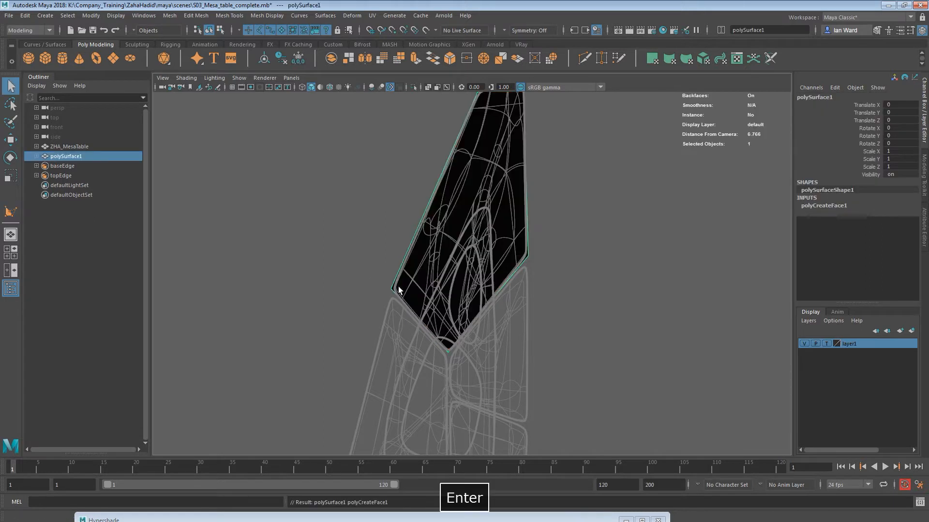
- Create a four-vertex polygon tracing the middle tabletop panel directly below the pointed panel's right edge
{"action": "left_click_drag", "start_coordinate": [399, 289], "coordinate": [426, 217], "text": "alt"}
{"action": "left_click_drag", "start_coordinate": [437, 352], "coordinate": [515, 187], "text": "alt"}
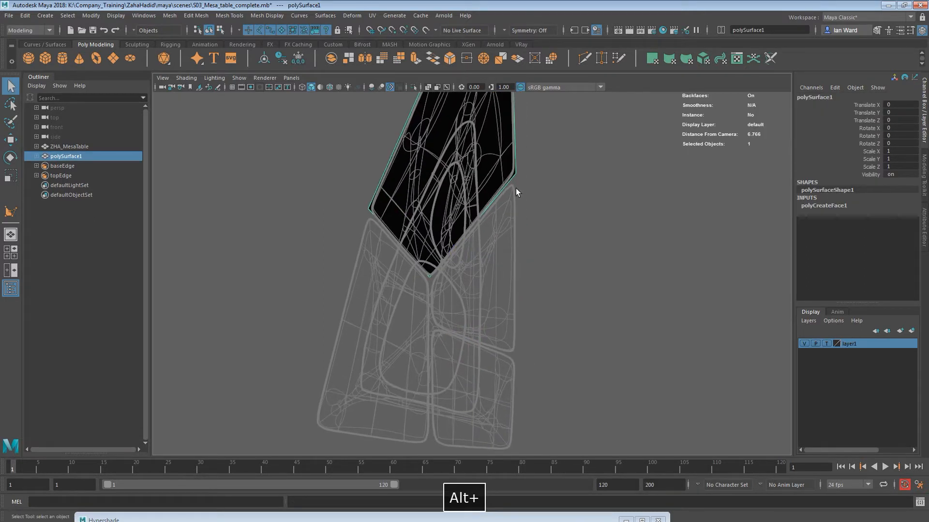
{"action": "key", "text": "y"}
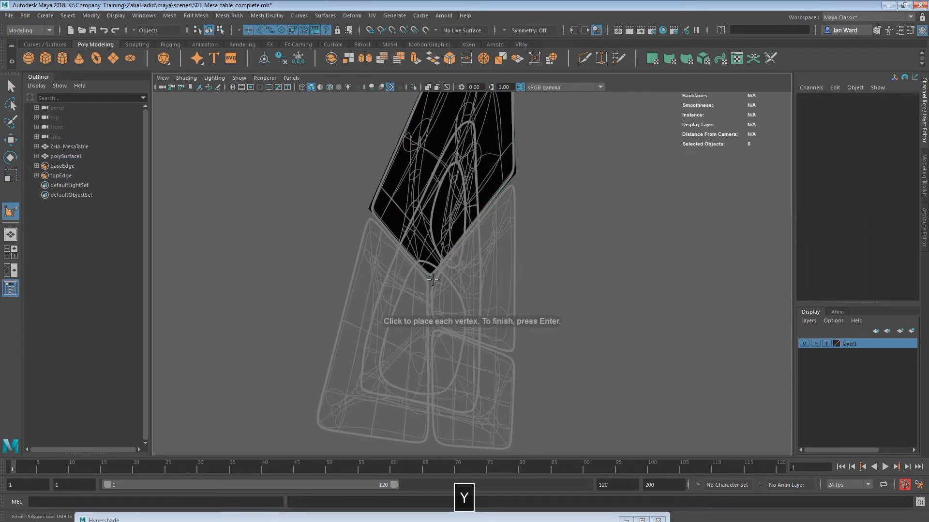
{"action": "left_click", "coordinate": [430, 284]}
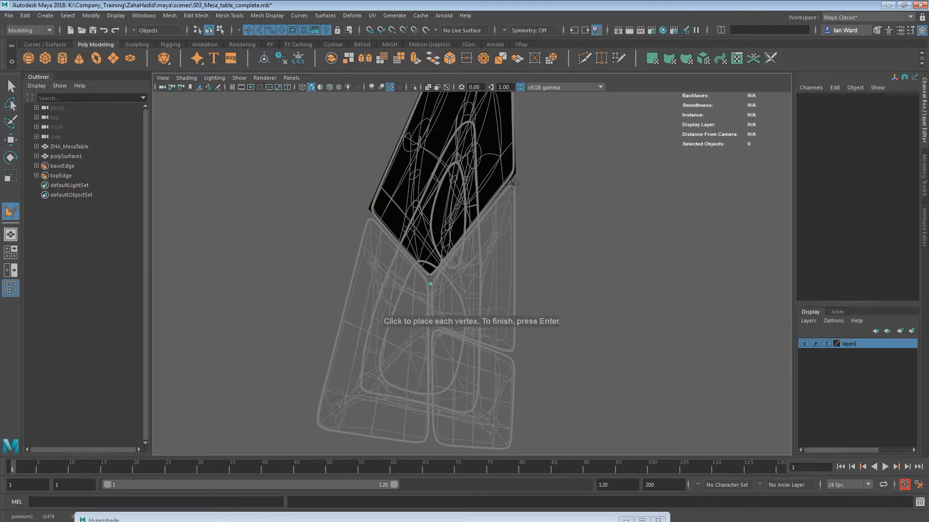
{"action": "left_click", "coordinate": [512, 184]}
{"action": "left_click", "coordinate": [513, 355]}
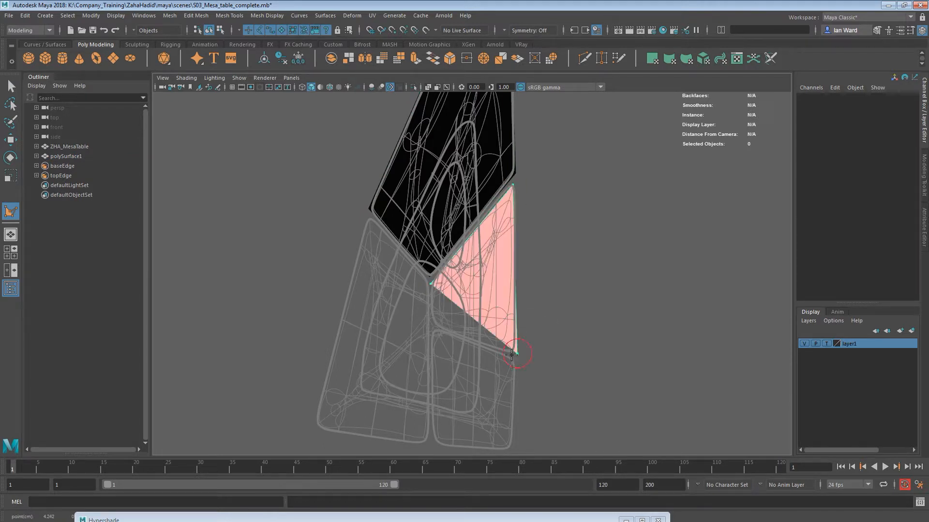
{"action": "left_click", "coordinate": [432, 325]}
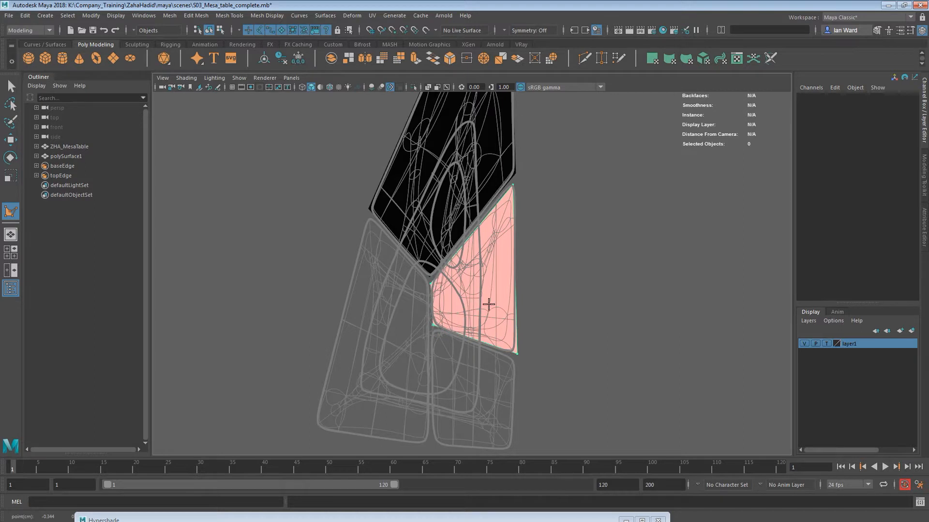
{"action": "key", "text": "Return"}
- Create a four-vertex polygon over the small lower-right tabletop panel, re-placing its two bottom corners to match the outline
{"action": "key", "text": "y"}
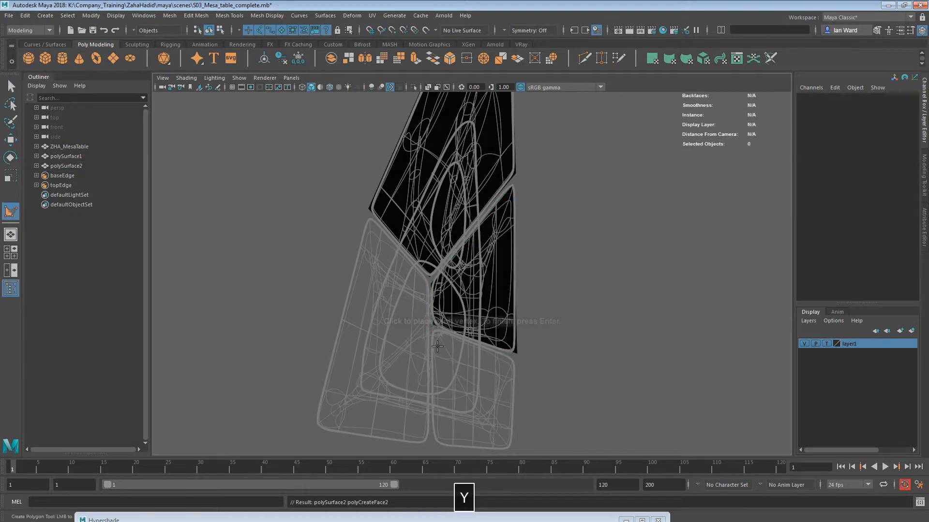
{"action": "left_click", "coordinate": [514, 360]}
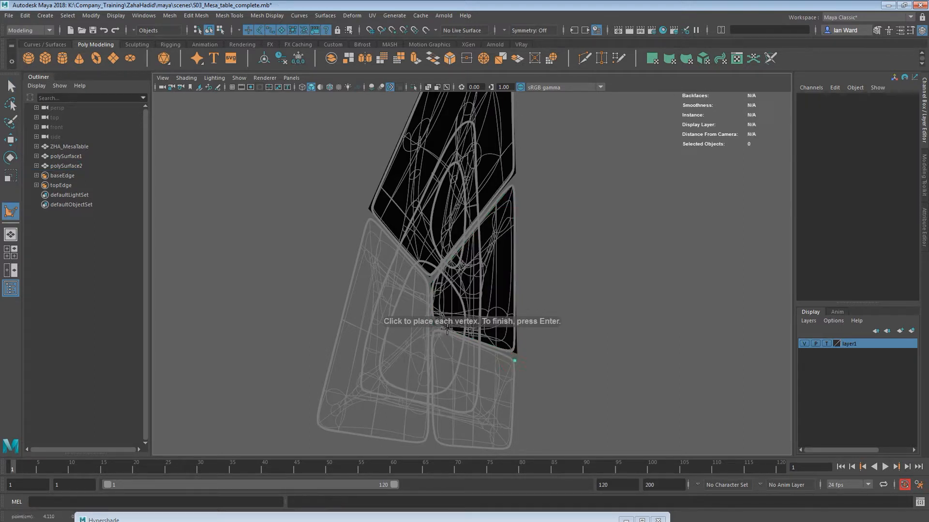
{"action": "left_click", "coordinate": [435, 329]}
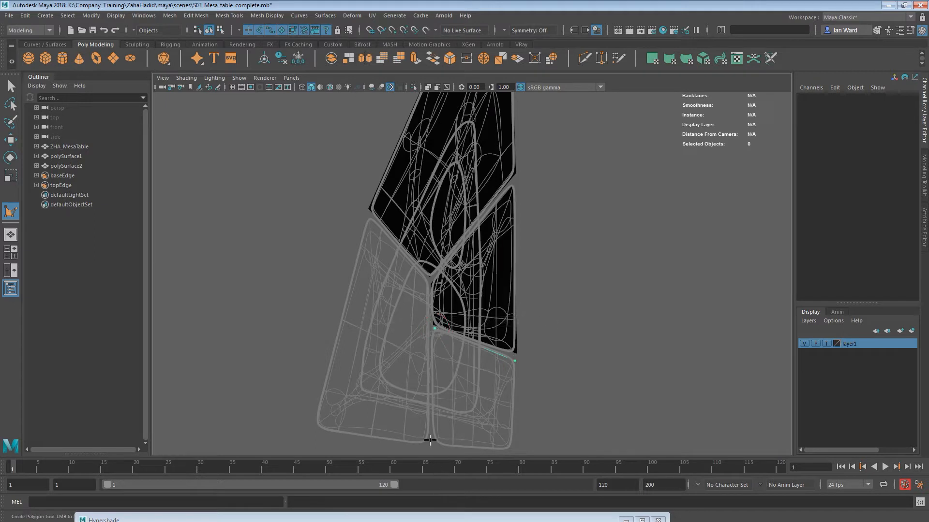
{"action": "left_click", "coordinate": [430, 439]}
{"action": "mouse_move", "coordinate": [513, 450]}
{"action": "left_mouse_down"}
{"action": "mouse_move", "coordinate": [522, 455]}
{"action": "mouse_move", "coordinate": [509, 451]}
{"action": "left_mouse_up"}
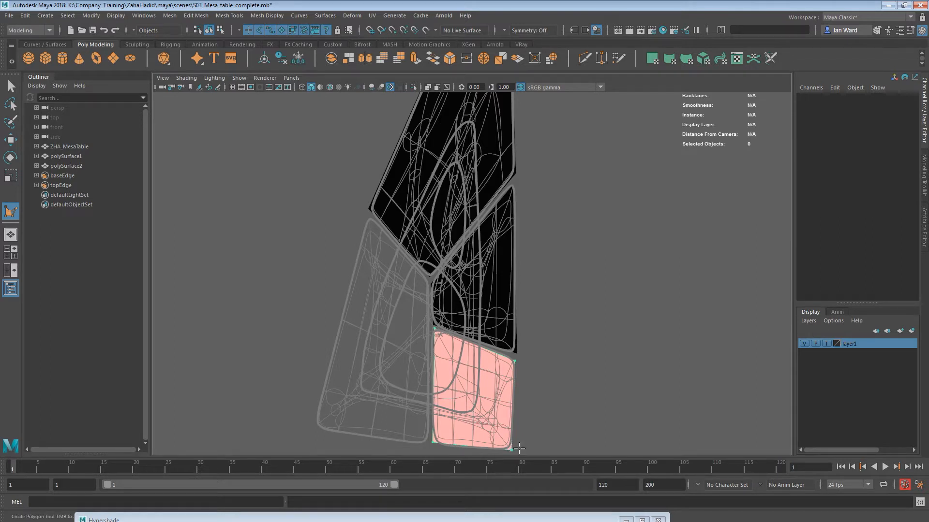
{"action": "key", "text": "BackSpace"}
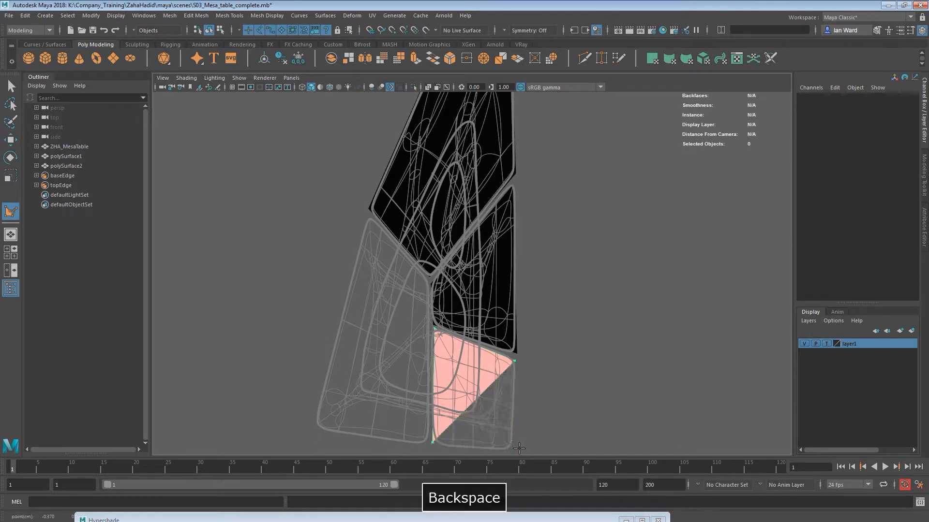
{"action": "key", "text": "BackSpace"}
{"action": "mouse_move", "coordinate": [458, 364]}
{"action": "left_mouse_down", "text": "alt"}
{"action": "mouse_move", "coordinate": [469, 369]}
{"action": "mouse_move", "coordinate": [455, 382]}
{"action": "left_mouse_up", "text": "alt"}
{"action": "left_click", "coordinate": [434, 409]}
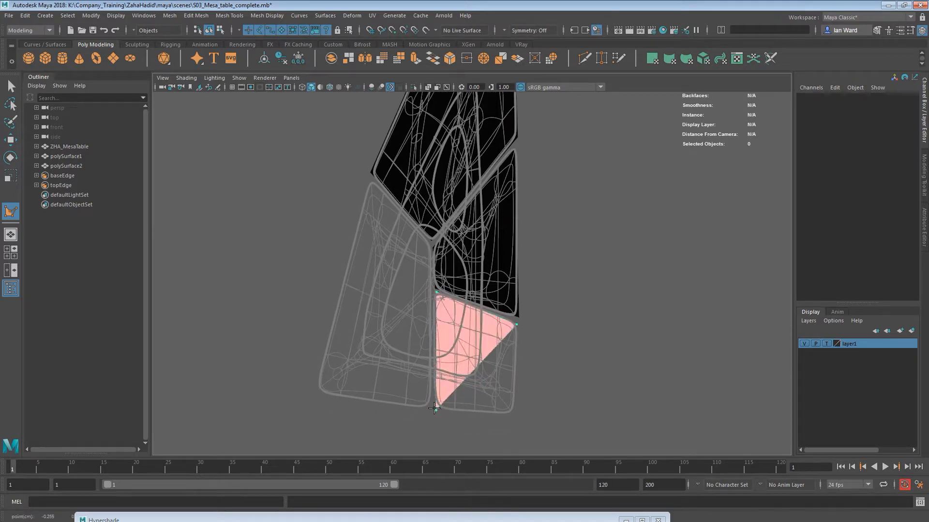
{"action": "left_click", "coordinate": [511, 411]}
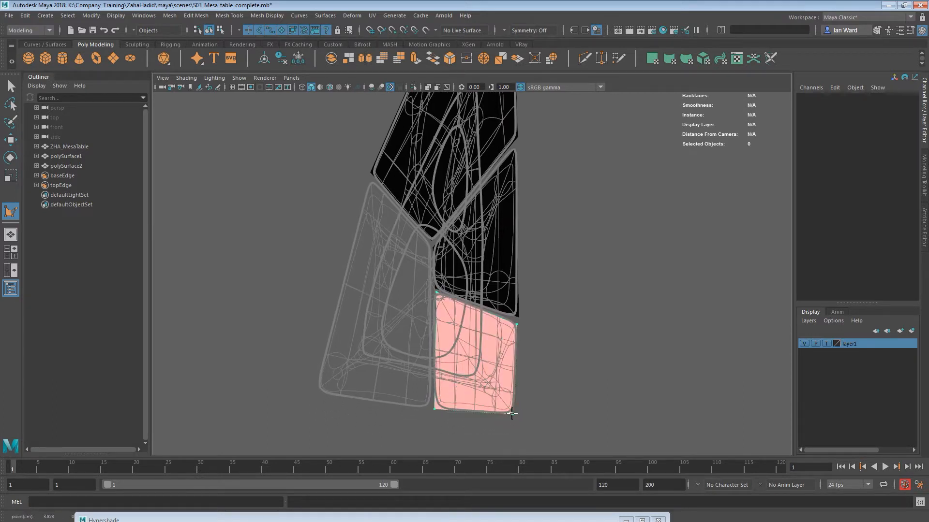
{"action": "key", "text": "Return"}
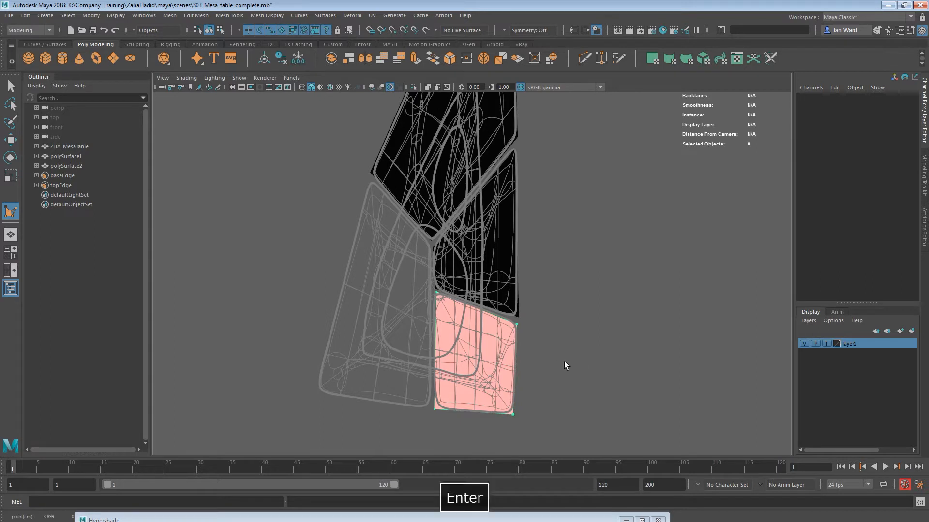
- Create a four-vertex polygon tracing the large lower-left tabletop panel
{"action": "left_click_drag", "start_coordinate": [564, 361], "coordinate": [460, 351], "text": "alt"}
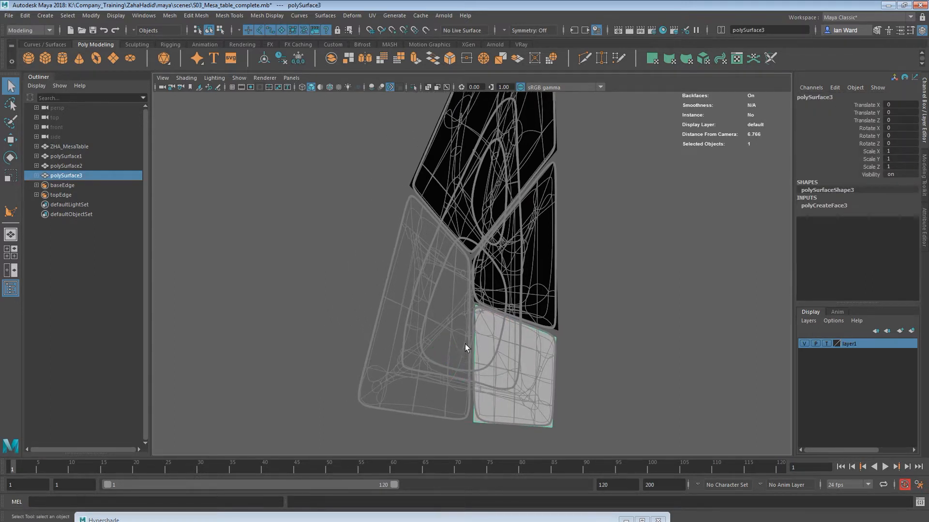
{"action": "key", "text": "y"}
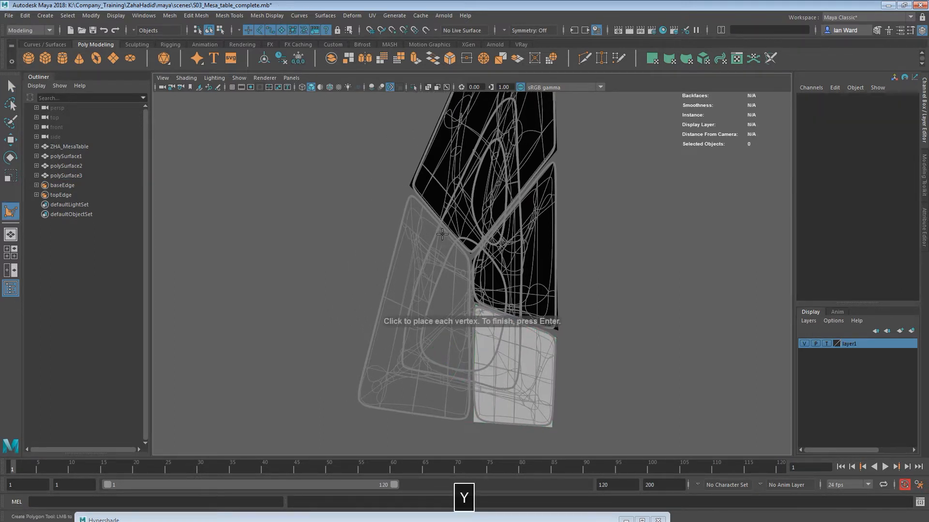
{"action": "left_click", "coordinate": [469, 261]}
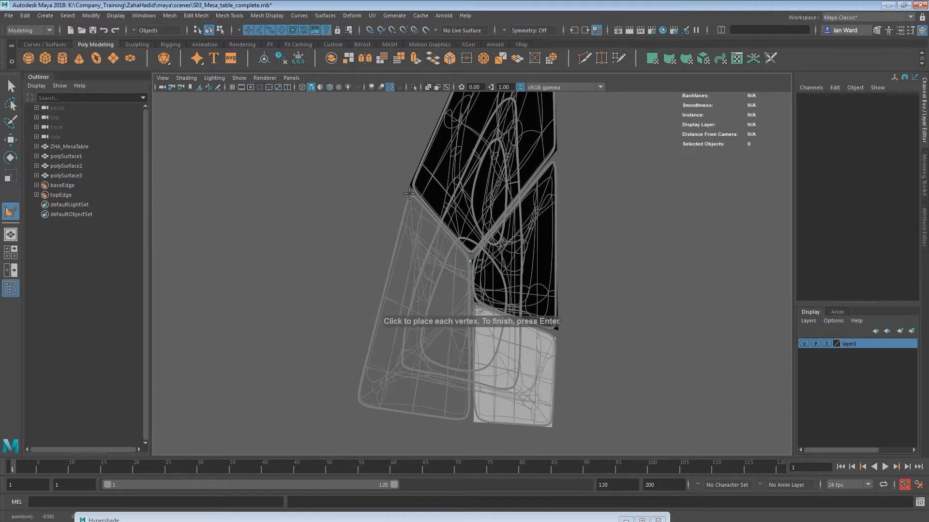
{"action": "left_click", "coordinate": [354, 402]}
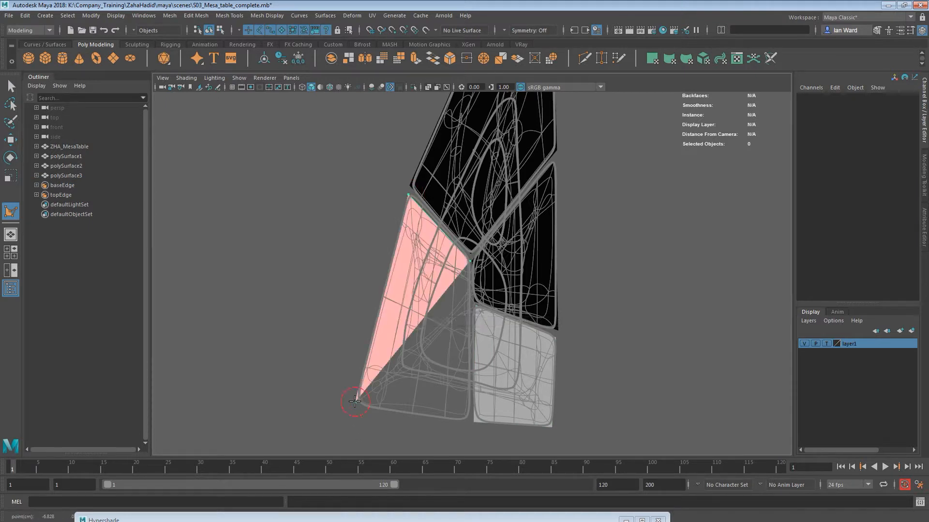
{"action": "left_click", "coordinate": [468, 419]}
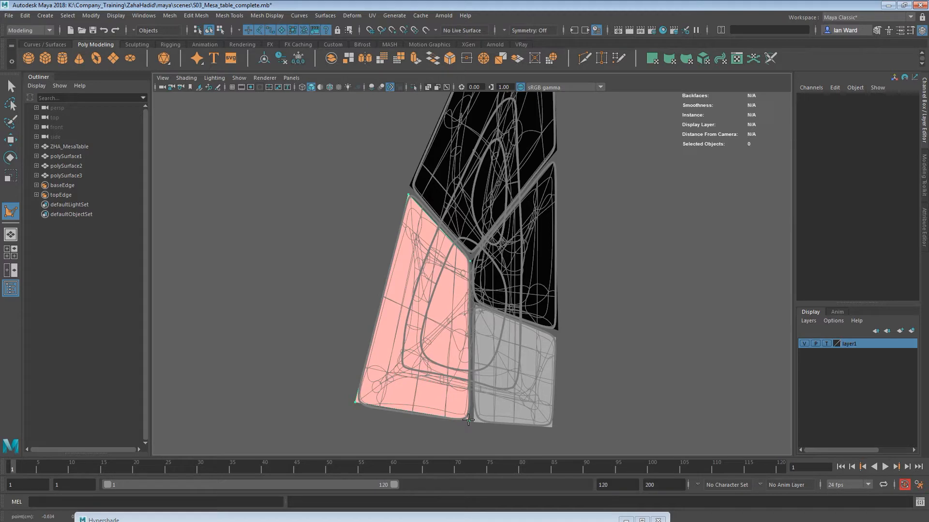
{"action": "key", "text": "Return"}
- In the perspective view, reverse the normals of the two black panel polygons, polySurface1 and polySurface2
{"action": "key", "text": "space"}
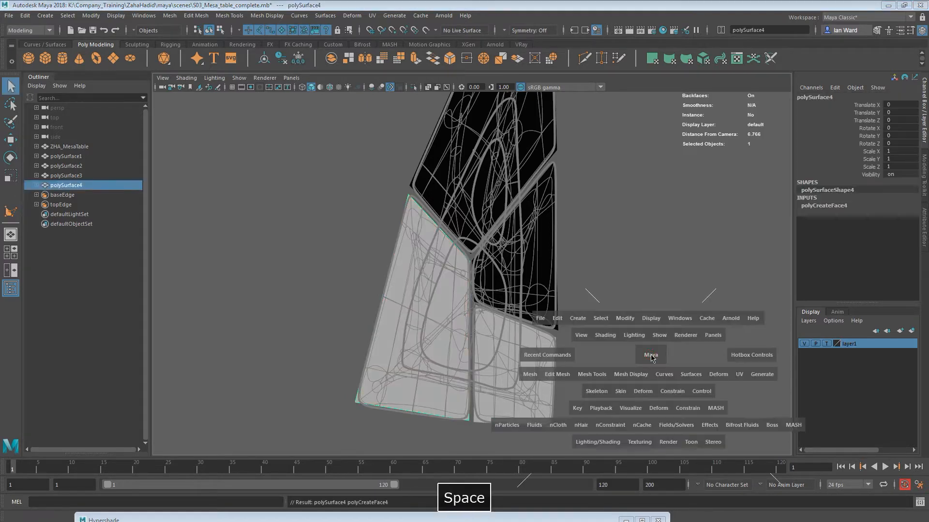
{"action": "left_click_drag", "start_coordinate": [641, 231], "coordinate": [634, 203]}
{"action": "left_click_drag", "start_coordinate": [557, 253], "coordinate": [566, 257], "text": "alt"}
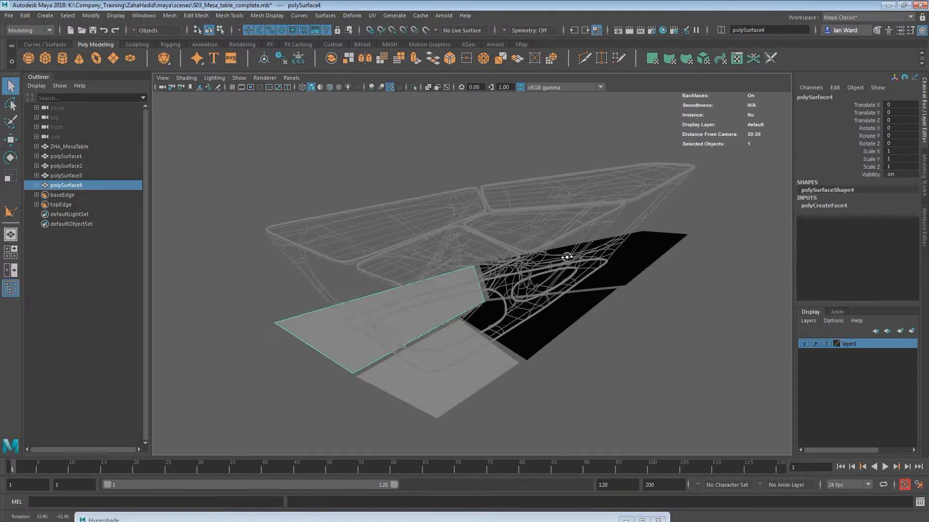
{"action": "left_click", "coordinate": [558, 321]}
{"action": "left_click", "coordinate": [616, 271], "text": "shift"}
{"action": "left_click_drag", "start_coordinate": [559, 325], "coordinate": [660, 285], "text": "alt"}
{"action": "key", "text": "space"}
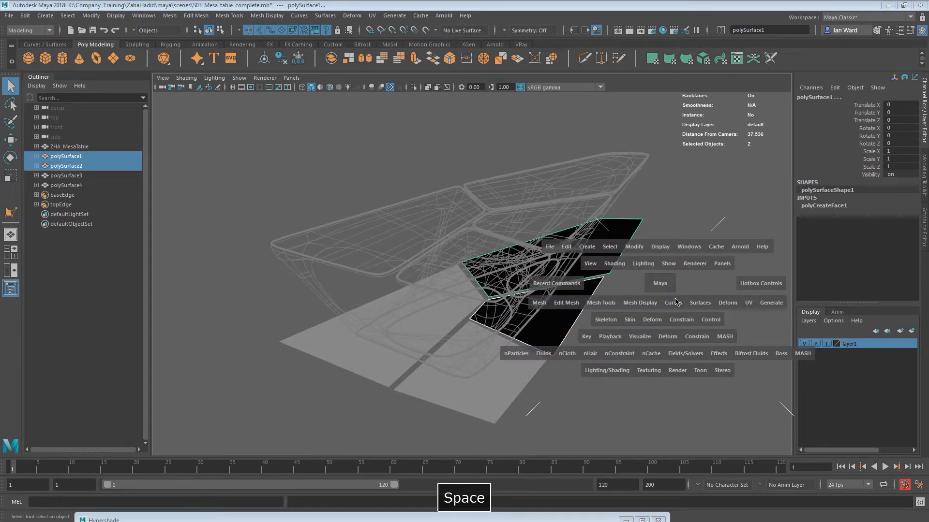
{"action": "left_click", "coordinate": [642, 303]}
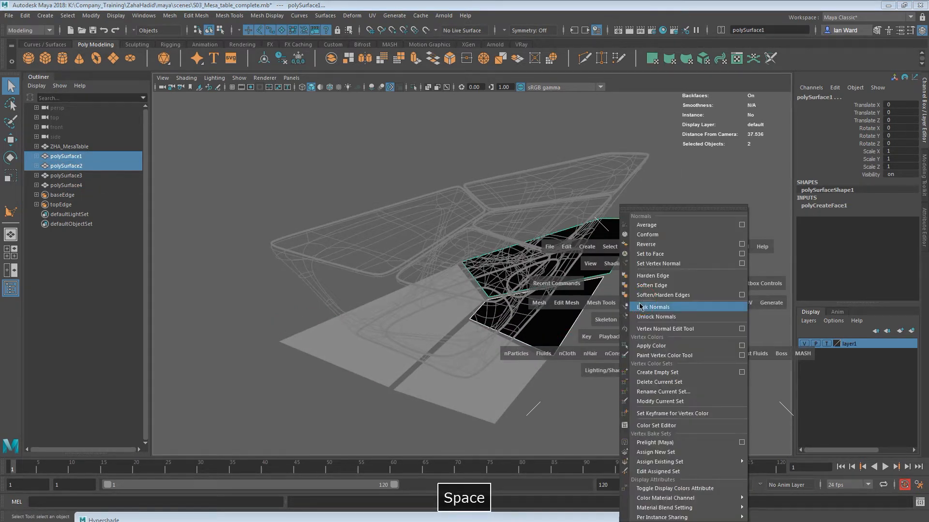
{"action": "left_click", "coordinate": [645, 244]}
- Select all four tabletop panel polygons, polySurface1 to polySurface4, and delete their construction history
{"action": "left_click_drag", "start_coordinate": [562, 302], "coordinate": [566, 333], "text": "alt"}
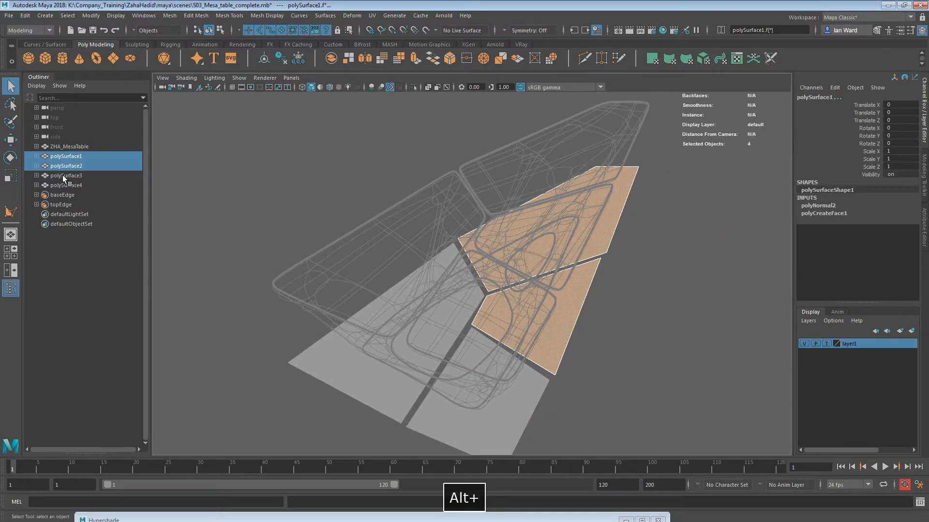
{"action": "left_click", "coordinate": [67, 185], "text": "shift"}
{"action": "left_click_drag", "start_coordinate": [473, 327], "coordinate": [472, 318], "text": "alt"}
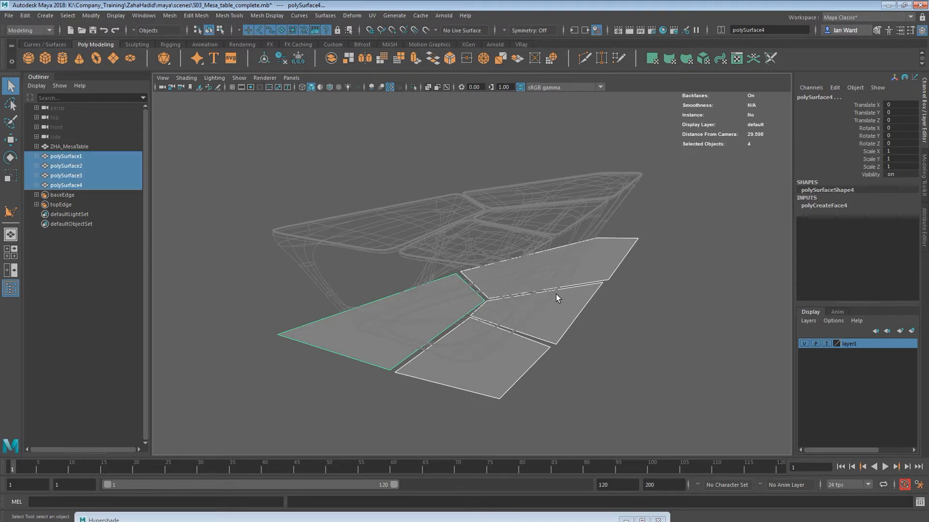
{"action": "scroll", "coordinate": [556, 294], "scroll_direction": "up", "scroll_amount": 2}
{"action": "key", "text": "alt+shift+d"}
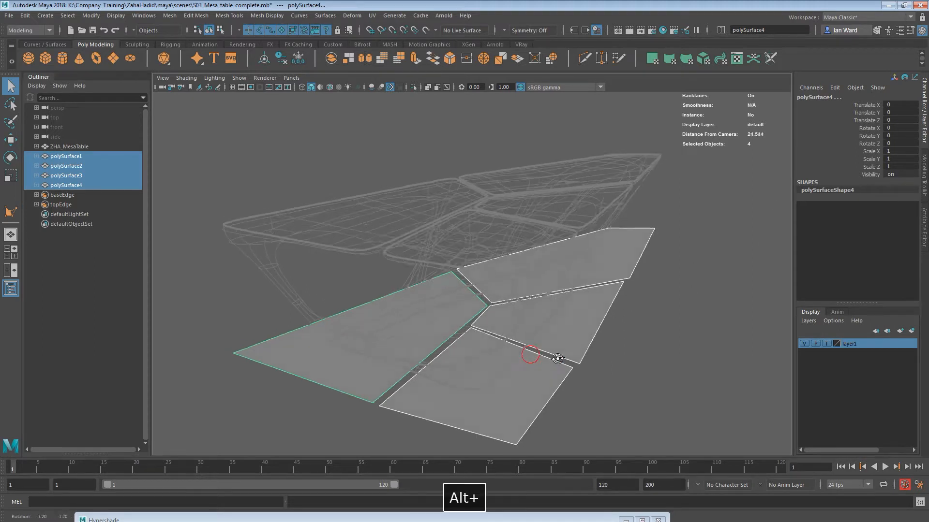
- In the side view, move the four panels straight up to the reference tabletop's height, a Translate Y of about 4.538
{"action": "left_click_drag", "start_coordinate": [539, 352], "coordinate": [543, 342], "text": "alt"}
{"action": "key", "text": "w"}
{"action": "key", "text": "space"}
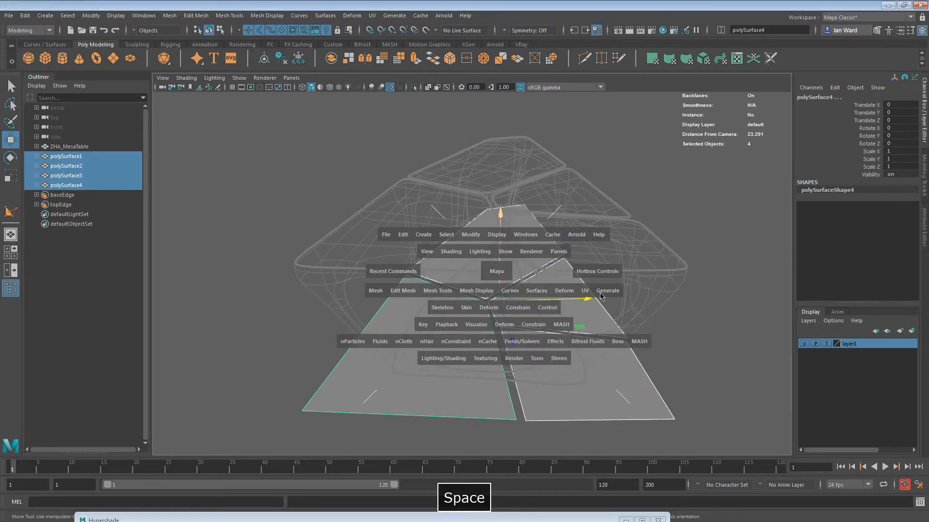
{"action": "left_click_drag", "start_coordinate": [501, 277], "coordinate": [431, 286]}
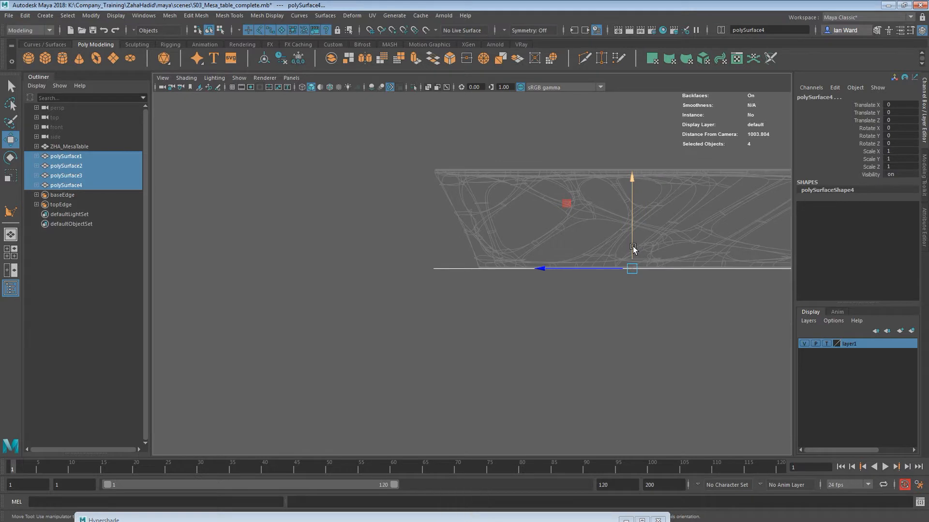
{"action": "left_click_drag", "start_coordinate": [632, 246], "coordinate": [579, 215]}
- In the top view, compare the raised panels with the reference model by toggling layer1's visibility, leaving the layer hidden
{"action": "key", "text": "space"}
{"action": "key", "text": "space"}
{"action": "left_click_drag", "start_coordinate": [578, 216], "coordinate": [525, 242]}
{"action": "middle_click_drag", "start_coordinate": [503, 267], "coordinate": [497, 415], "text": "alt"}
{"action": "left_click", "coordinate": [815, 343]}
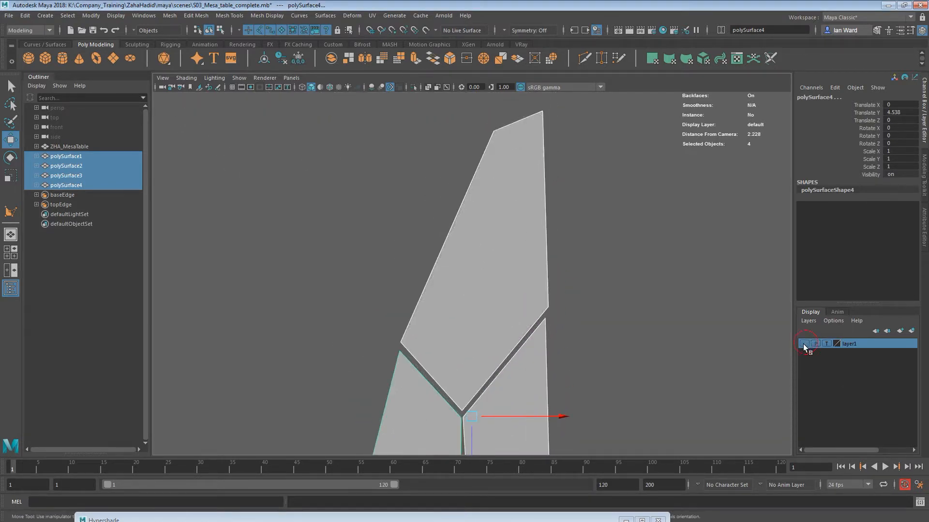
{"action": "left_click", "coordinate": [808, 342]}
{"action": "middle_click_drag", "start_coordinate": [328, 289], "coordinate": [330, 296], "text": "alt"}
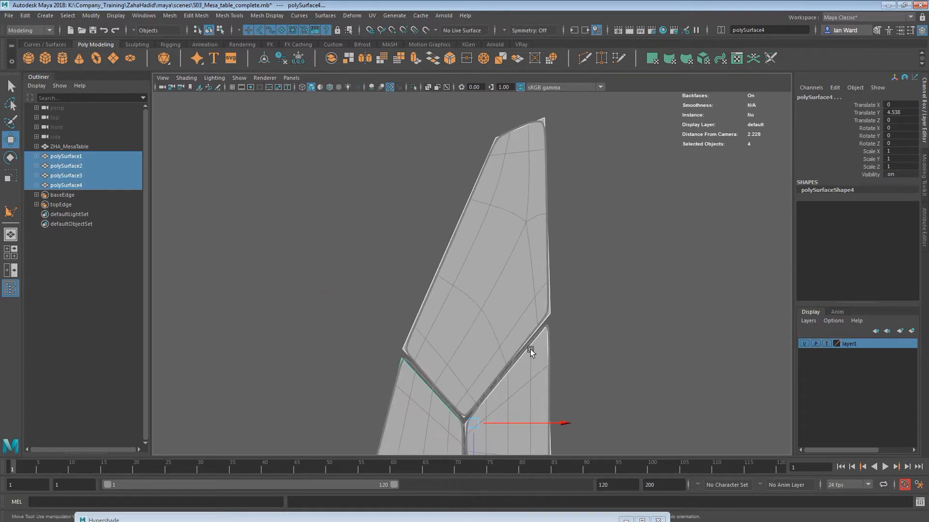
{"action": "left_click", "coordinate": [804, 345]}
- Examine the gaps between the four tabletop panels up close for uneven spacing and misaligned corners
{"action": "middle_click_drag", "start_coordinate": [473, 324], "coordinate": [450, 102], "text": "alt"}
{"action": "middle_click_drag", "start_coordinate": [503, 284], "coordinate": [521, 324], "text": "alt"}
{"action": "right_click_drag", "start_coordinate": [521, 324], "coordinate": [591, 331], "text": "alt"}
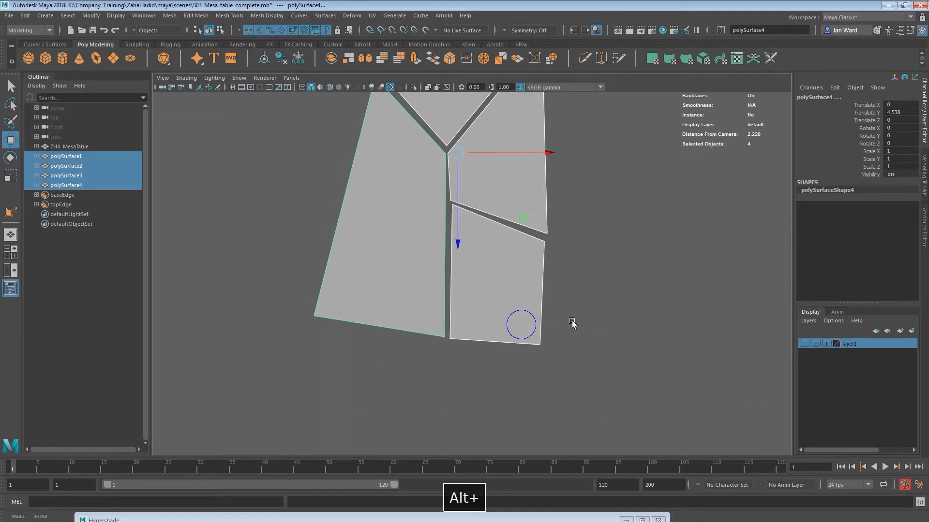
{"action": "middle_click_drag", "start_coordinate": [443, 142], "coordinate": [457, 184], "text": "alt"}
{"action": "middle_click_drag", "start_coordinate": [452, 256], "coordinate": [479, 338], "text": "alt"}
{"action": "right_click_drag", "start_coordinate": [480, 336], "coordinate": [572, 367], "text": "alt"}
{"action": "middle_click_drag", "start_coordinate": [572, 382], "coordinate": [525, 204], "text": "alt"}
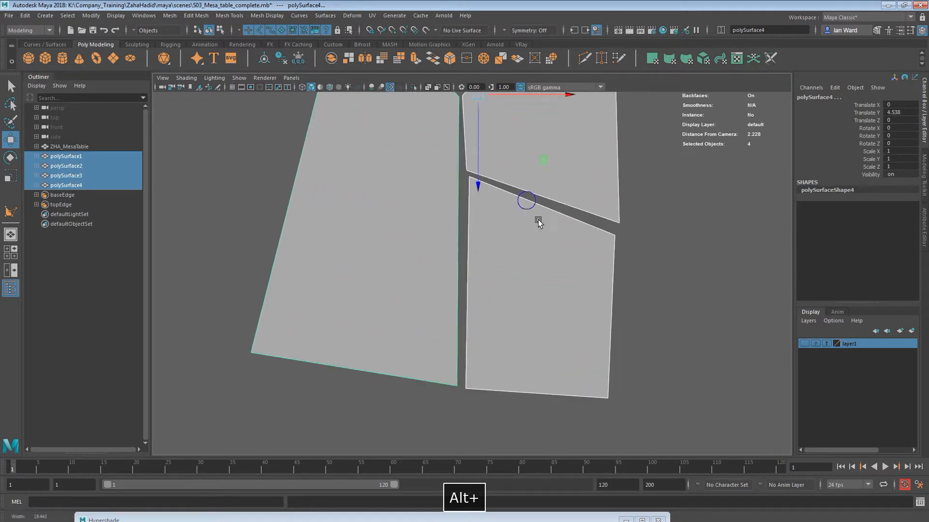
{"action": "right_click_drag", "start_coordinate": [527, 208], "coordinate": [589, 218], "text": "alt"}
{"action": "middle_click_drag", "start_coordinate": [476, 148], "coordinate": [495, 238], "text": "alt"}
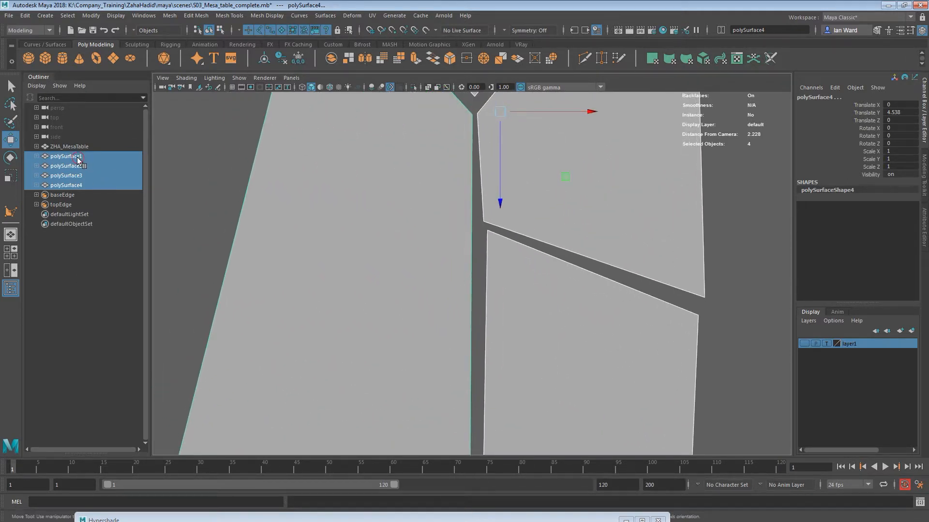
- Combine the four panels into a single mesh and delete its construction history
{"action": "right_click_drag", "start_coordinate": [614, 256], "coordinate": [366, 230], "text": "alt"}
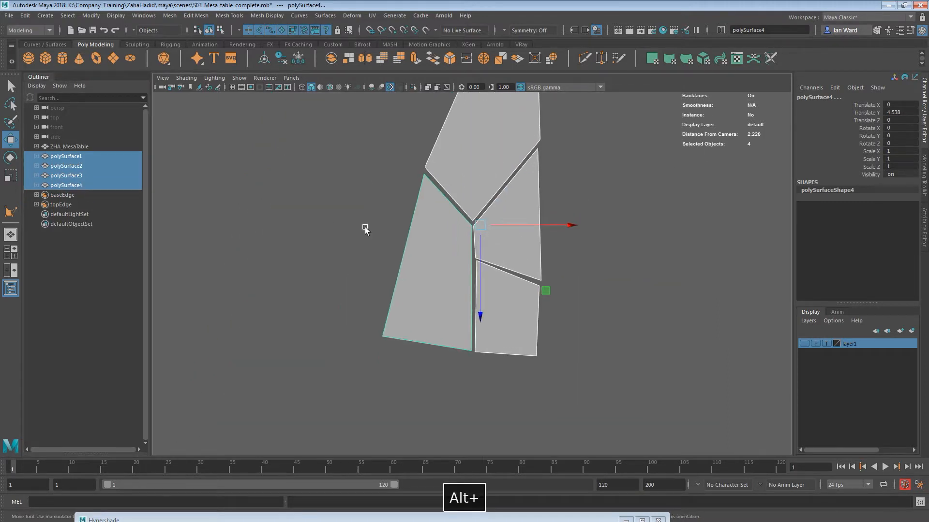
{"action": "right_click_drag", "start_coordinate": [456, 230], "coordinate": [439, 410], "text": "shift"}
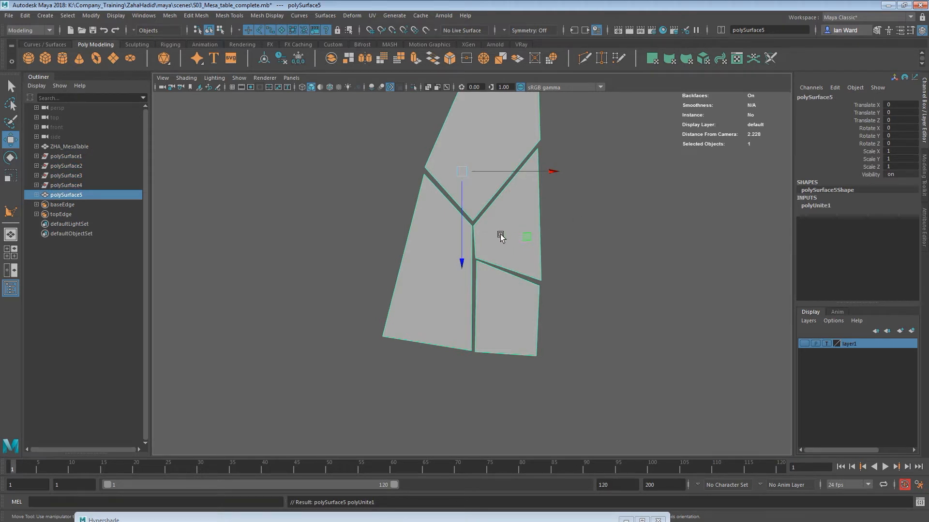
{"action": "key", "text": "alt+shift+d"}
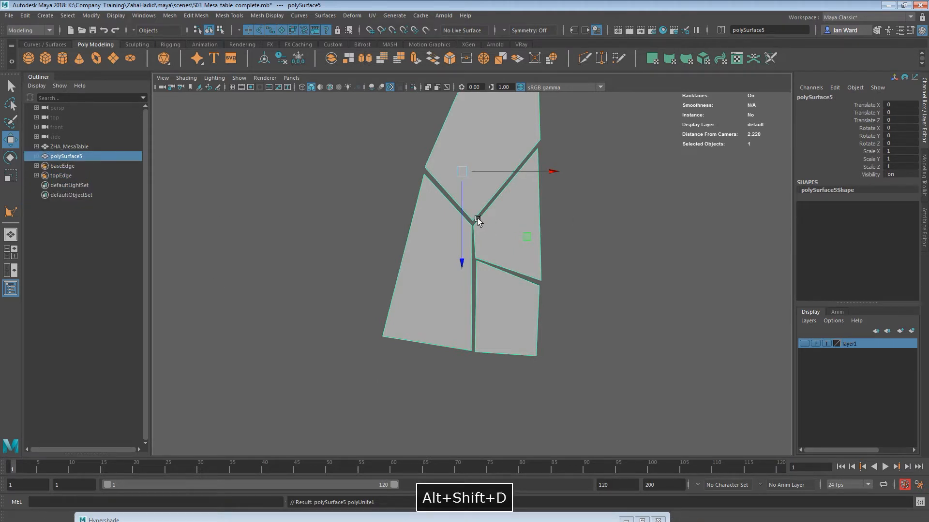
- Rename the reference table object ZHA_MesaTable to ZHA_MesaTable_complete
{"action": "double_click", "coordinate": [63, 157]}
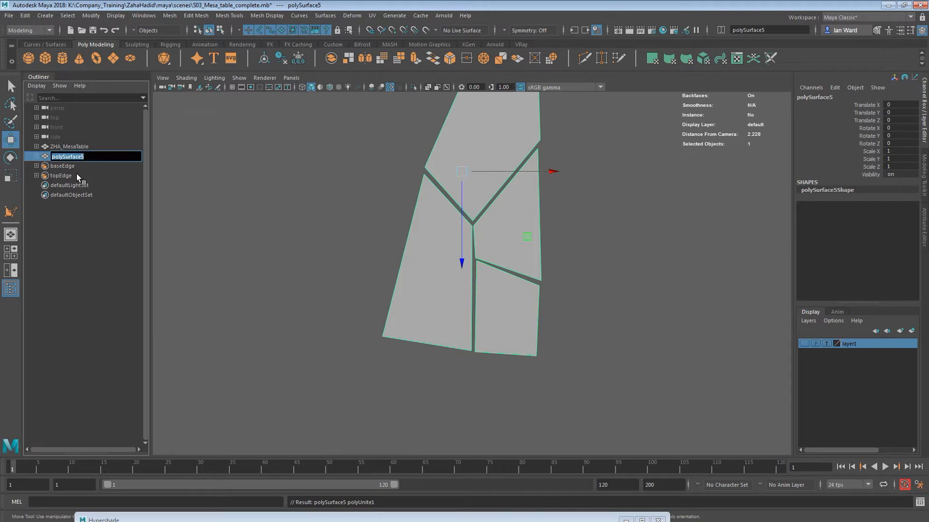
{"action": "double_click", "coordinate": [86, 147]}
{"action": "left_click", "coordinate": [106, 147]}
{"action": "type", "text": "_complete"}
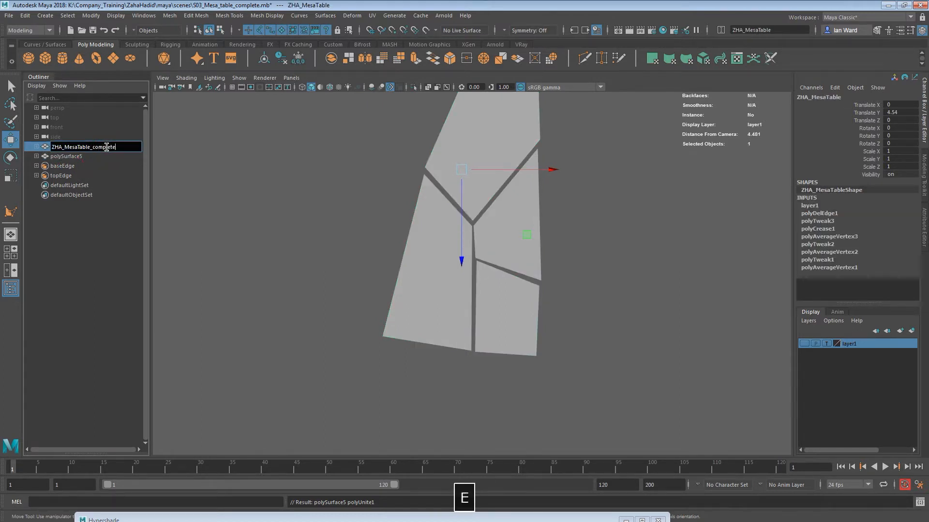
{"action": "key", "text": "Return"}
- Rename the combined panel mesh to ZHA_MeasTable_wip and clear the selection
{"action": "double_click", "coordinate": [112, 156]}
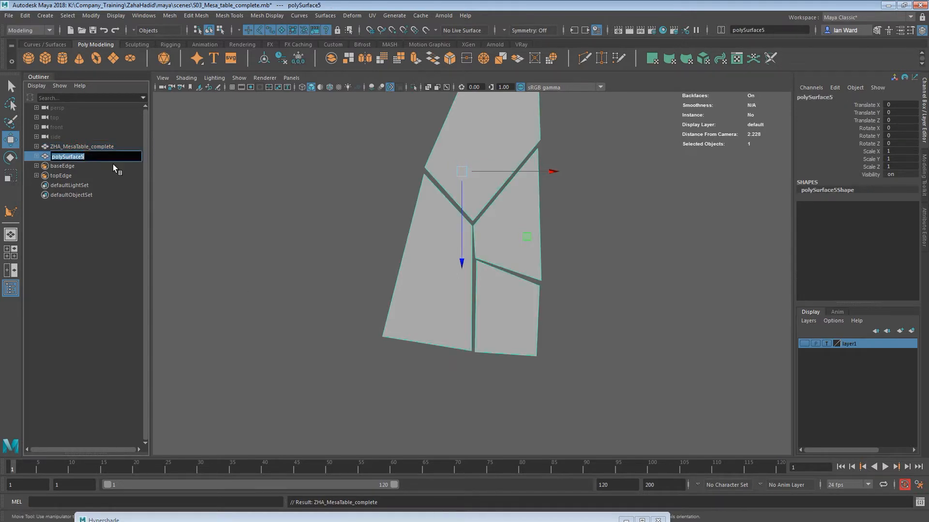
{"action": "type", "text": "ZHA_"}
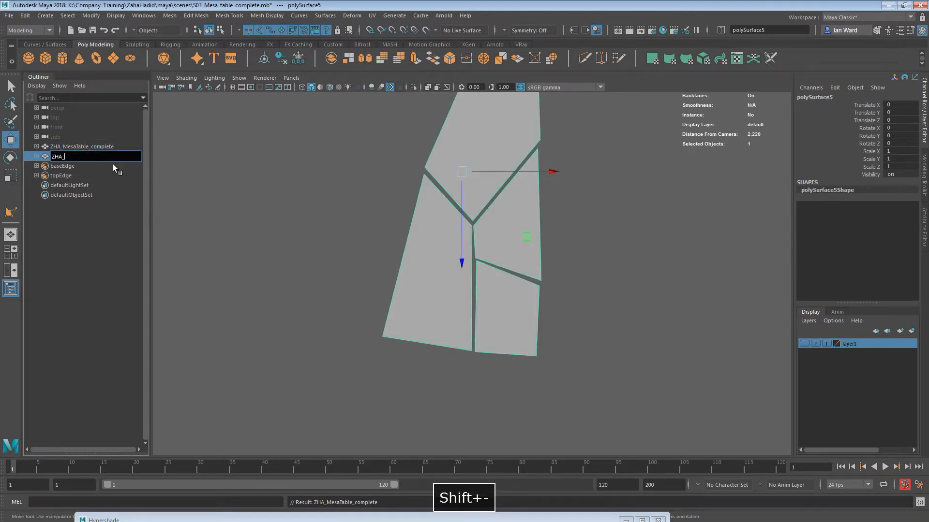
{"action": "type", "text": "M"}
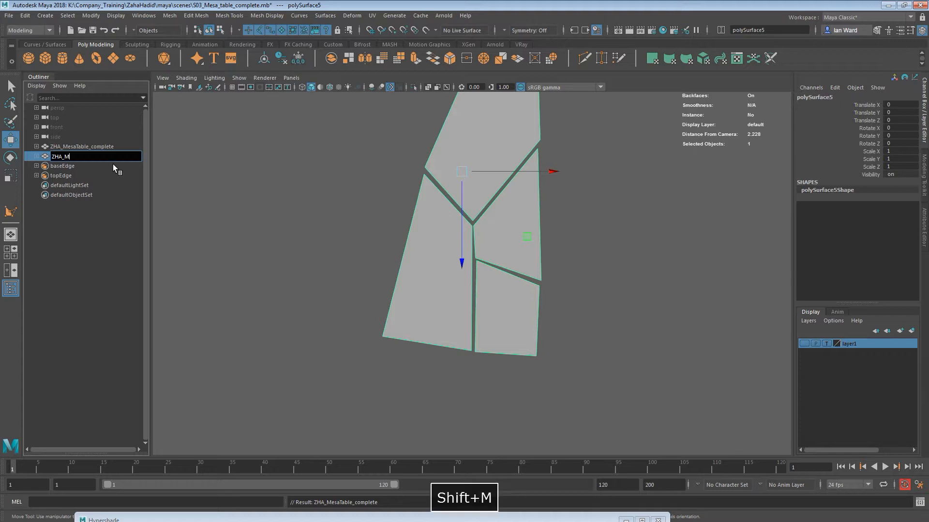
{"action": "type", "text": "easTabel"}
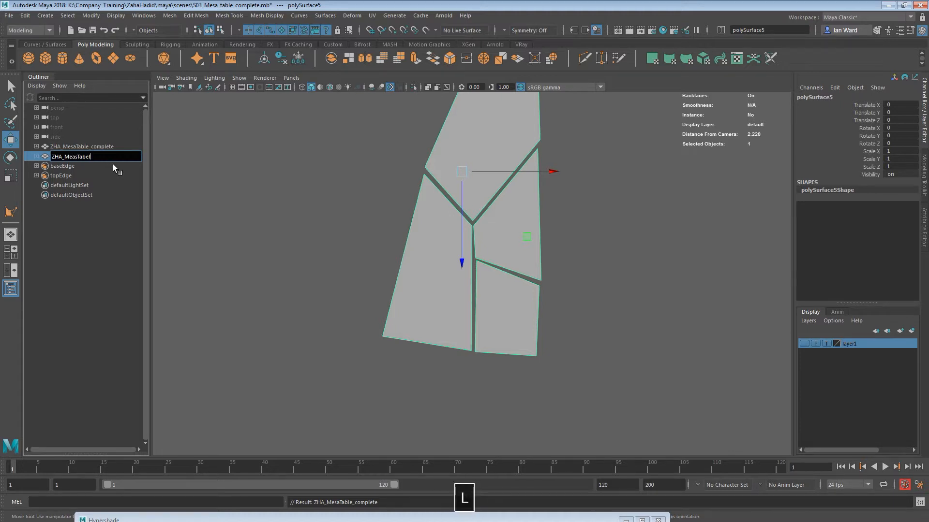
{"action": "key", "text": "BackSpace"}
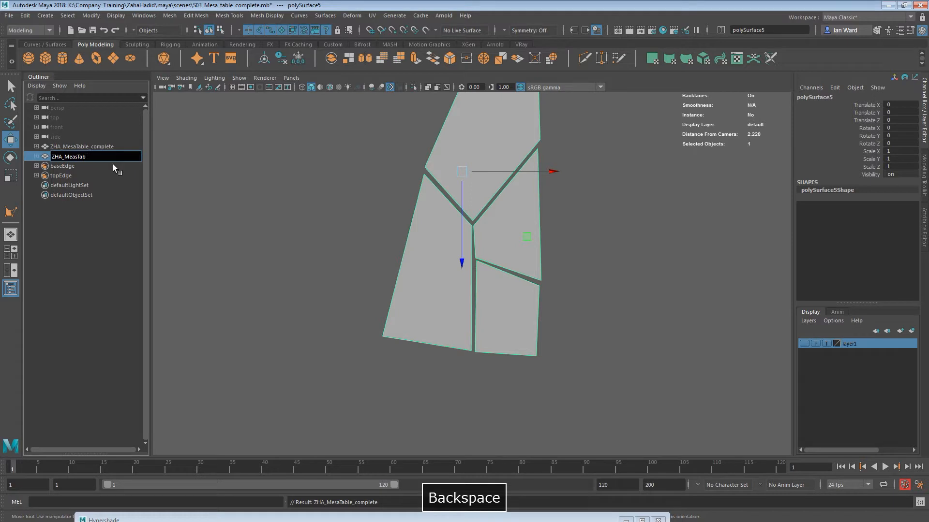
{"action": "type", "text": "le_"}
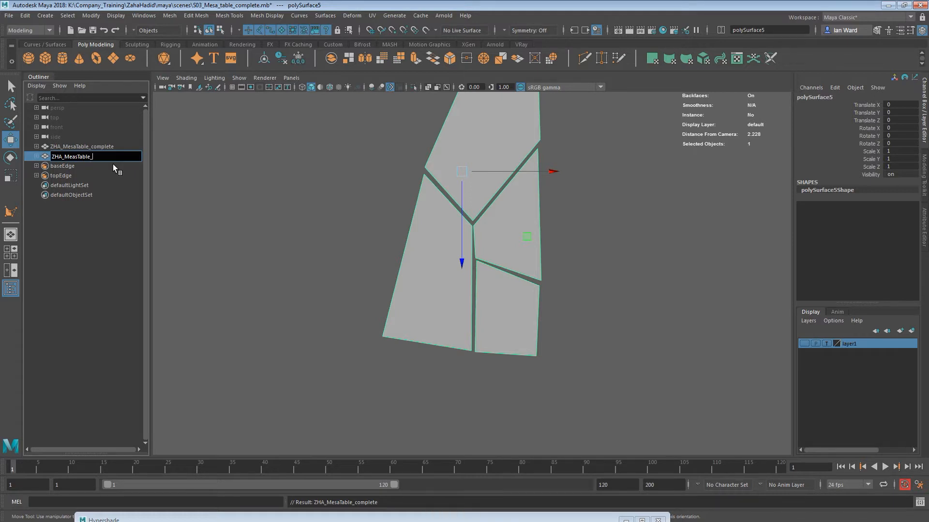
{"action": "type", "text": "wip"}
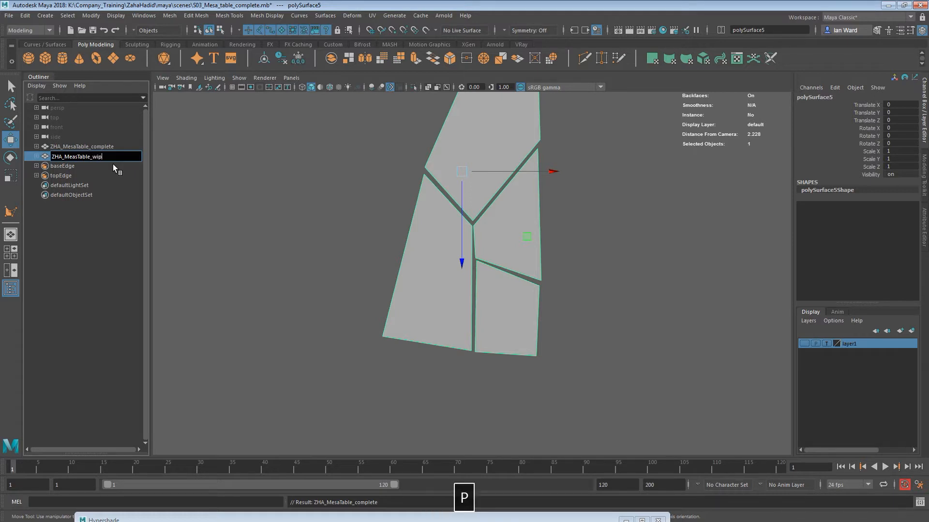
{"action": "key", "text": "Return"}
{"action": "left_click", "coordinate": [561, 289]}
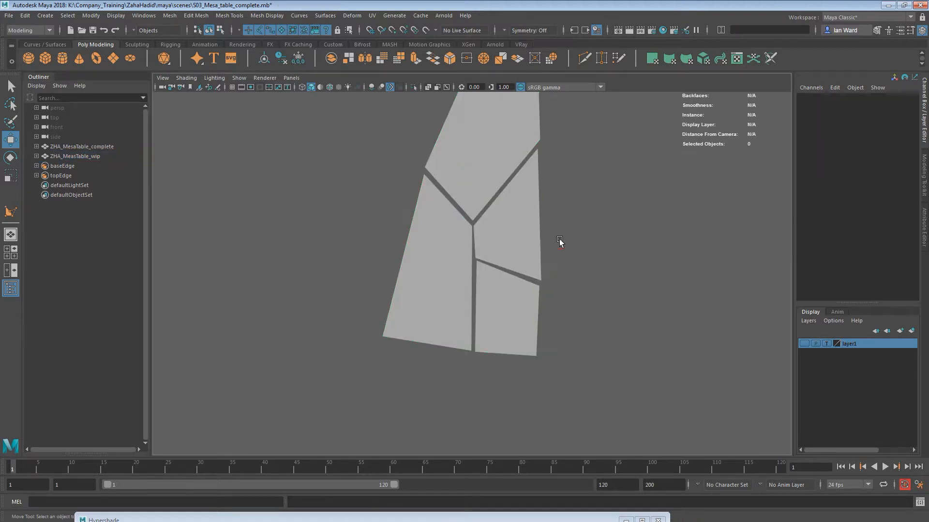
- In vertex mode, align the lower-right panel's two upper corners with the adjacent lower corners of the middle panel
{"action": "middle_click_drag", "start_coordinate": [550, 285], "coordinate": [549, 318], "text": "alt"}
{"action": "left_click", "coordinate": [476, 314]}
{"action": "right_click_drag", "start_coordinate": [401, 329], "coordinate": [624, 327], "text": "alt"}
{"action": "right_click_drag", "start_coordinate": [410, 357], "coordinate": [699, 409], "text": "alt"}
{"action": "middle_click_drag", "start_coordinate": [533, 374], "coordinate": [541, 308], "text": "alt"}
{"action": "left_click", "coordinate": [524, 289]}
{"action": "left_click", "coordinate": [524, 288]}
{"action": "right_click_drag", "start_coordinate": [518, 291], "coordinate": [476, 268]}
{"action": "left_click", "coordinate": [481, 271]}
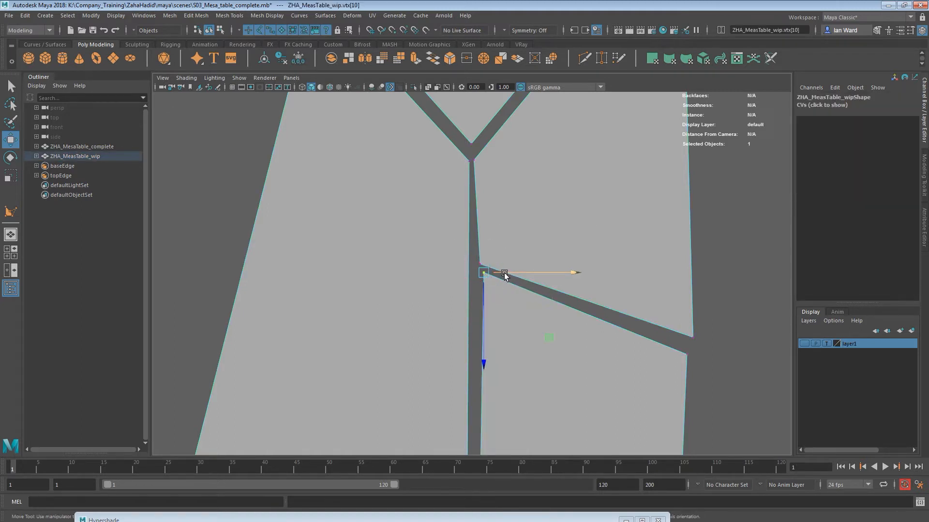
{"action": "key", "text": "v"}
{"action": "left_click_drag", "start_coordinate": [504, 274], "coordinate": [488, 271]}
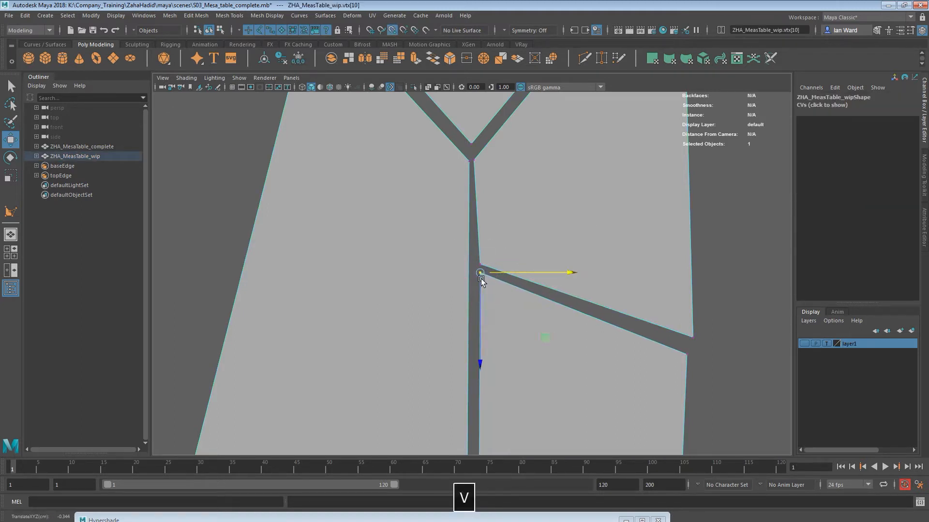
{"action": "left_click", "coordinate": [688, 354]}
{"action": "left_click_drag", "start_coordinate": [696, 354], "coordinate": [691, 334]}
- Adjust the lower-right panel's two bottom corners vertically so its bottom edge continues the large lower-left panel's bottom edge
{"action": "middle_click_drag", "start_coordinate": [702, 382], "coordinate": [675, 350], "text": "alt"}
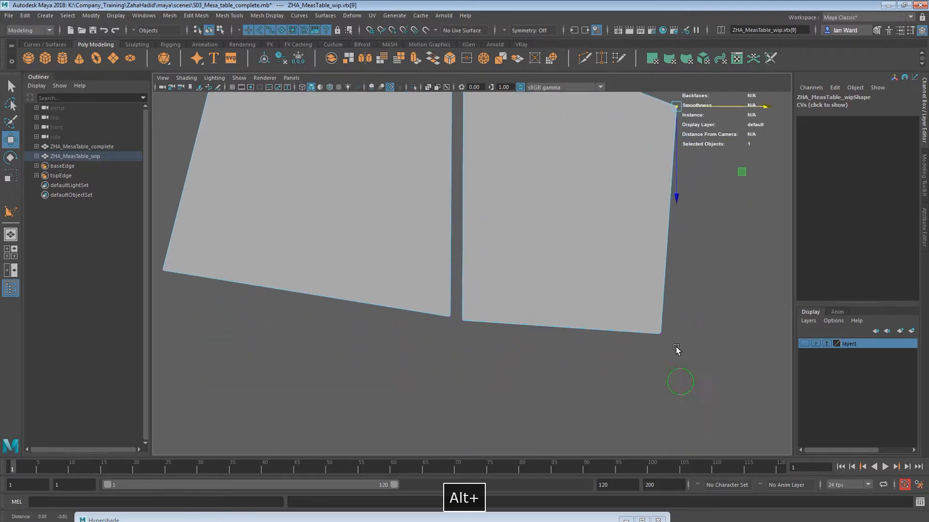
{"action": "left_click", "coordinate": [461, 322]}
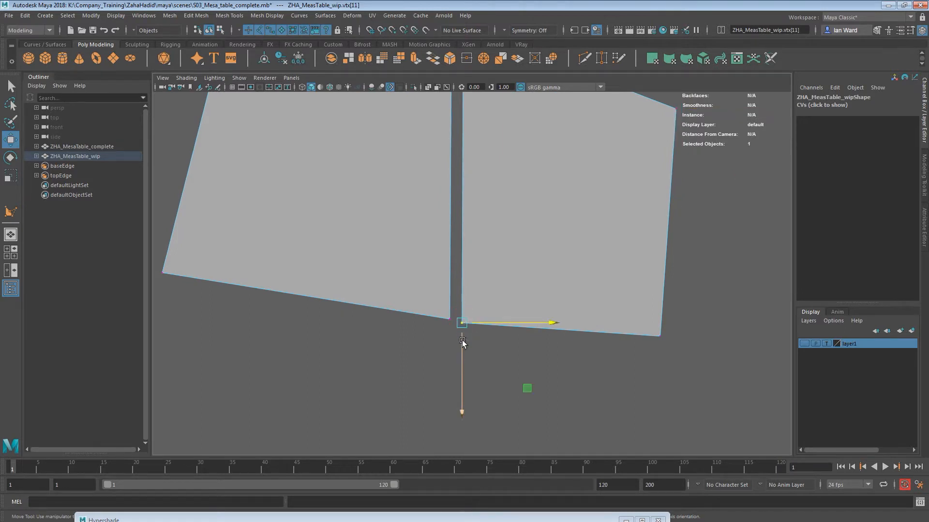
{"action": "left_click", "coordinate": [450, 319]}
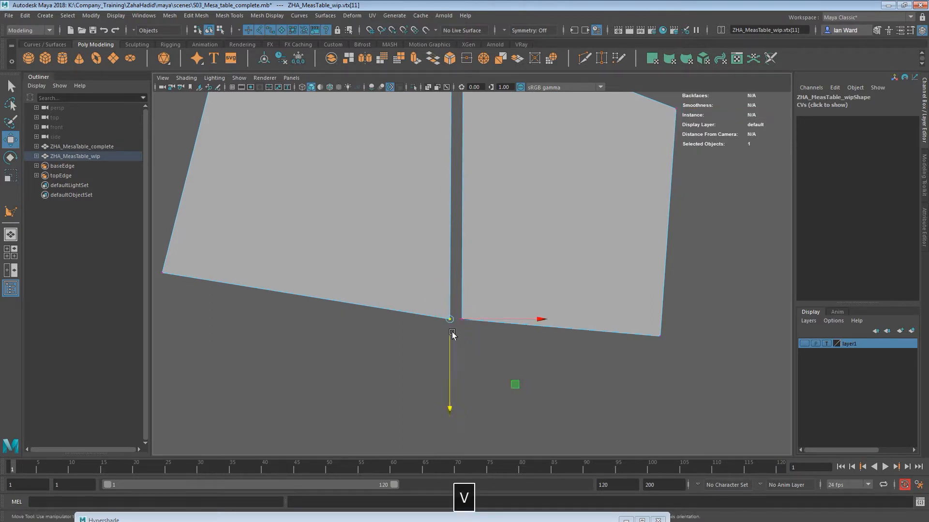
{"action": "left_click", "coordinate": [462, 322]}
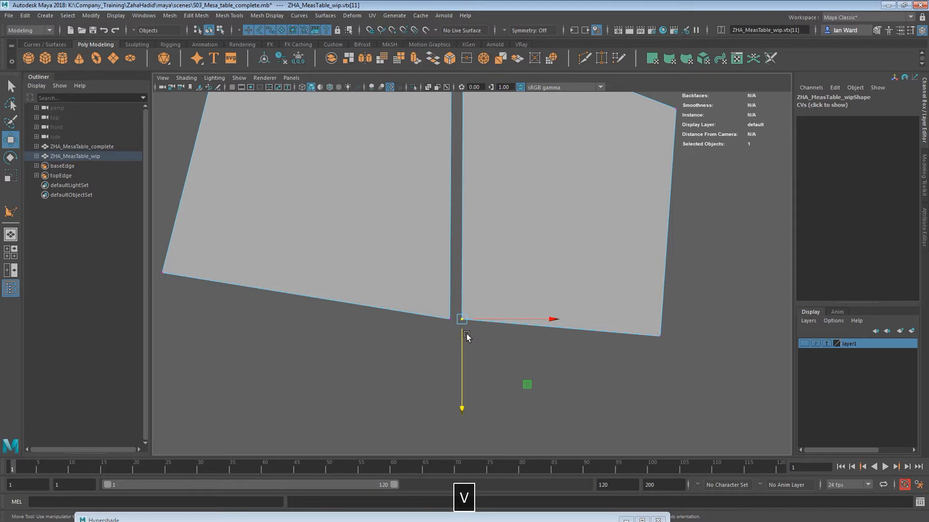
{"action": "left_click", "coordinate": [659, 342]}
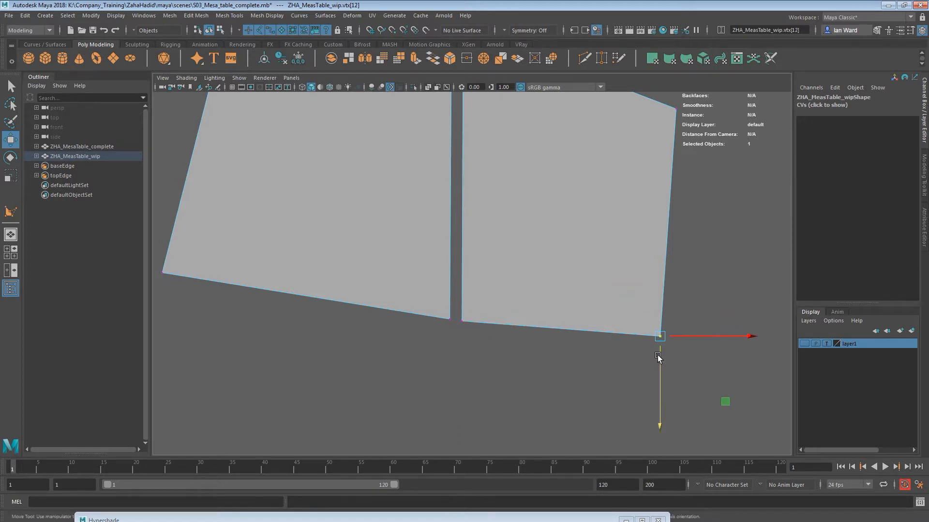
{"action": "left_click_drag", "start_coordinate": [658, 364], "coordinate": [658, 368]}
- Reposition the corner vertices along the panel seams to narrow and even out the gaps between the four panels
{"action": "middle_click_drag", "start_coordinate": [676, 258], "coordinate": [669, 354], "text": "alt"}
{"action": "scroll", "coordinate": [670, 351], "scroll_direction": "up", "scroll_amount": 1}
{"action": "middle_click_drag", "start_coordinate": [679, 296], "coordinate": [676, 397], "text": "alt"}
{"action": "left_click_drag", "start_coordinate": [664, 295], "coordinate": [684, 307]}
{"action": "middle_click_drag", "start_coordinate": [505, 243], "coordinate": [563, 318], "text": "alt"}
{"action": "right_click_drag", "start_coordinate": [564, 318], "coordinate": [475, 295], "text": "alt"}
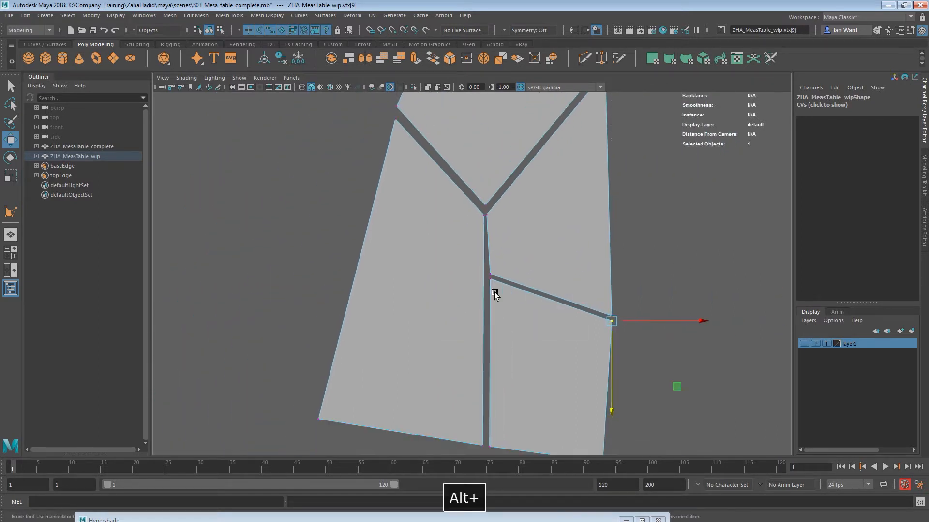
{"action": "middle_click_drag", "start_coordinate": [496, 309], "coordinate": [505, 263], "text": "alt"}
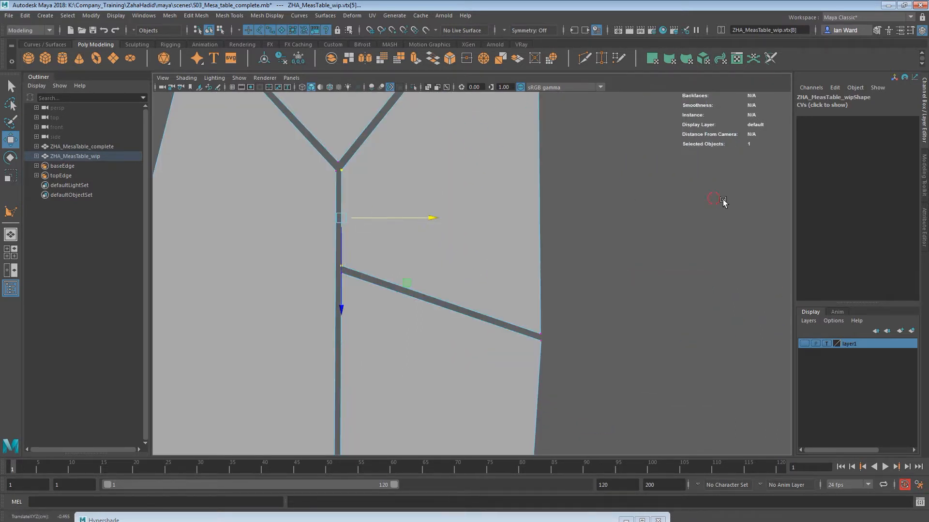
- Deselect the vertices and check the gap widths and panel outlines across the whole tabletop
{"action": "left_click", "coordinate": [723, 201]}
{"action": "right_click_drag", "start_coordinate": [680, 240], "coordinate": [283, 286], "text": "alt"}
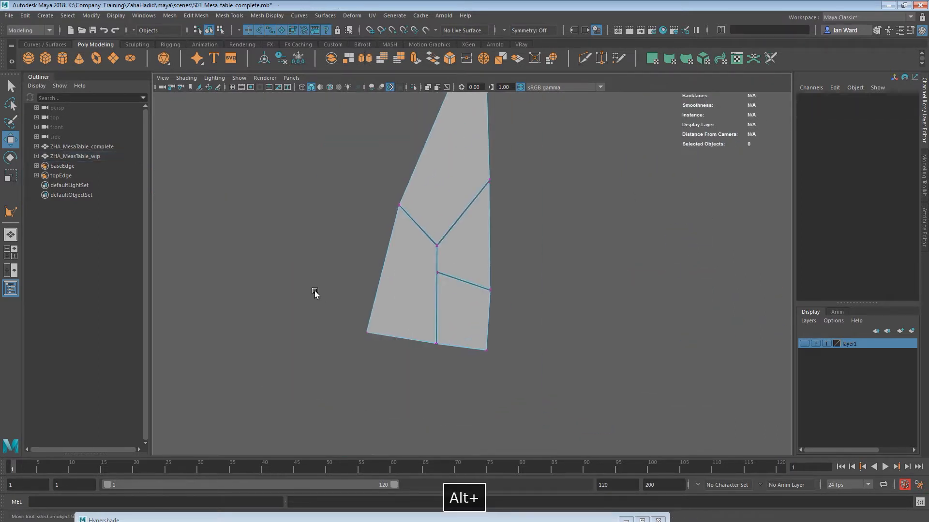
{"action": "middle_click_drag", "start_coordinate": [319, 294], "coordinate": [325, 284], "text": "alt"}
{"action": "right_click_drag", "start_coordinate": [325, 284], "coordinate": [342, 276], "text": "alt"}
{"action": "middle_click_drag", "start_coordinate": [411, 197], "coordinate": [427, 307], "text": "alt"}
{"action": "right_click_drag", "start_coordinate": [455, 283], "coordinate": [547, 291], "text": "alt"}
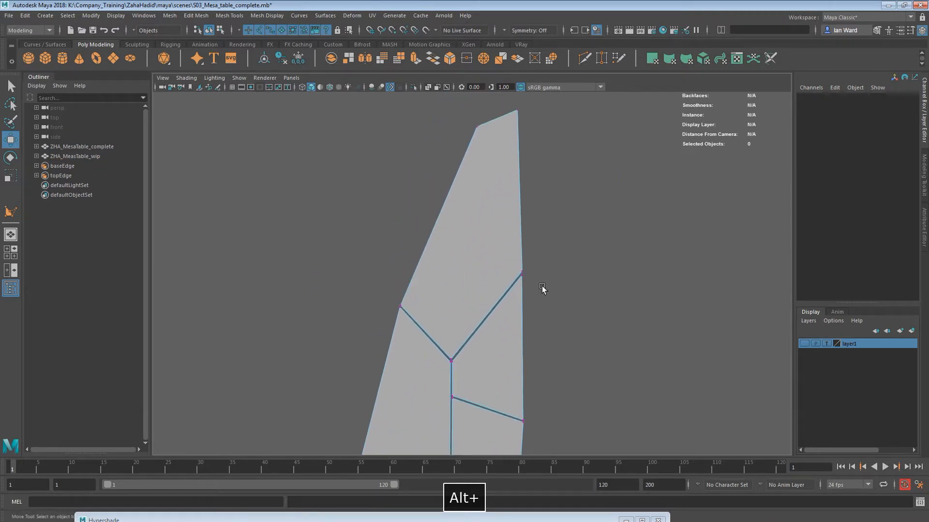
{"action": "middle_click_drag", "start_coordinate": [425, 391], "coordinate": [430, 336], "text": "alt"}
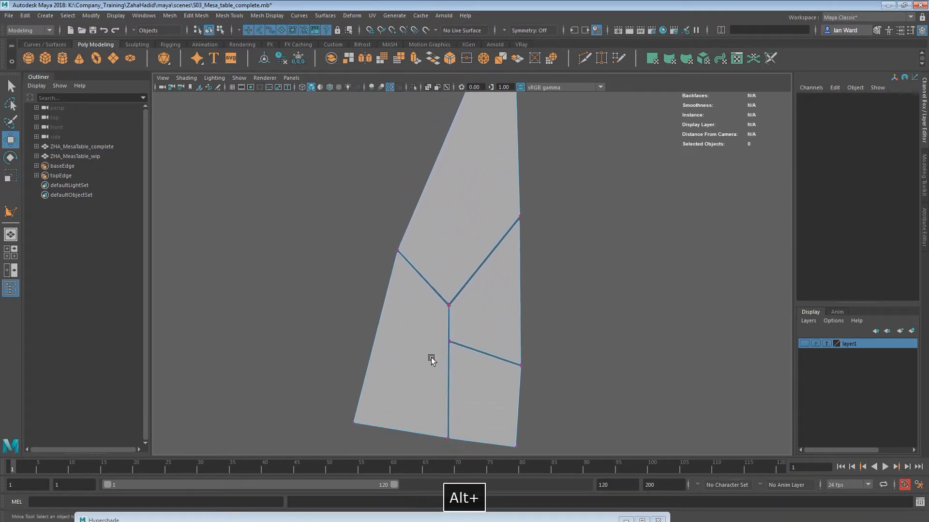
- Cut the large lower-left panel crosswise with the Multi-Cut tool, from the midpoint of its outer edge to the midpoint of its inner edge
{"action": "middle_click_drag", "start_coordinate": [459, 238], "coordinate": [416, 236], "text": "alt"}
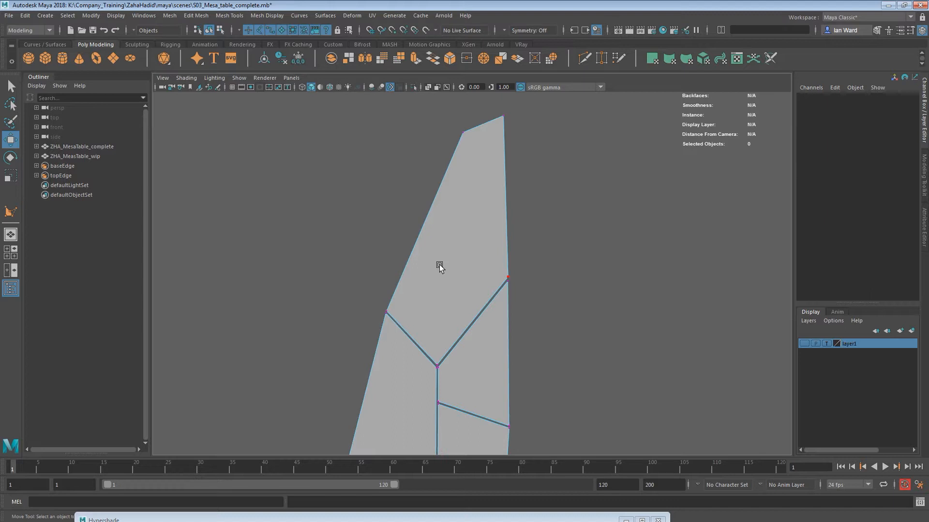
{"action": "middle_click_drag", "start_coordinate": [448, 229], "coordinate": [440, 226], "text": "alt"}
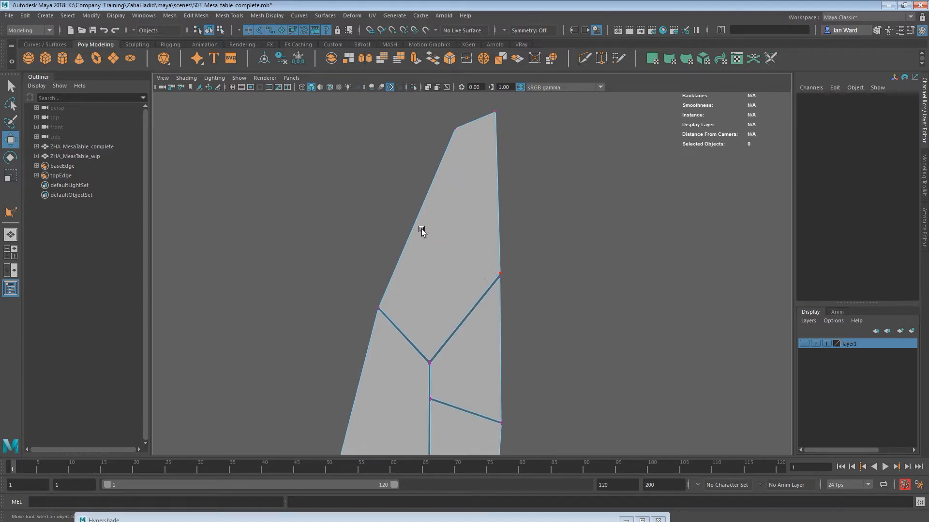
{"action": "right_click", "coordinate": [452, 216], "text": "shift"}
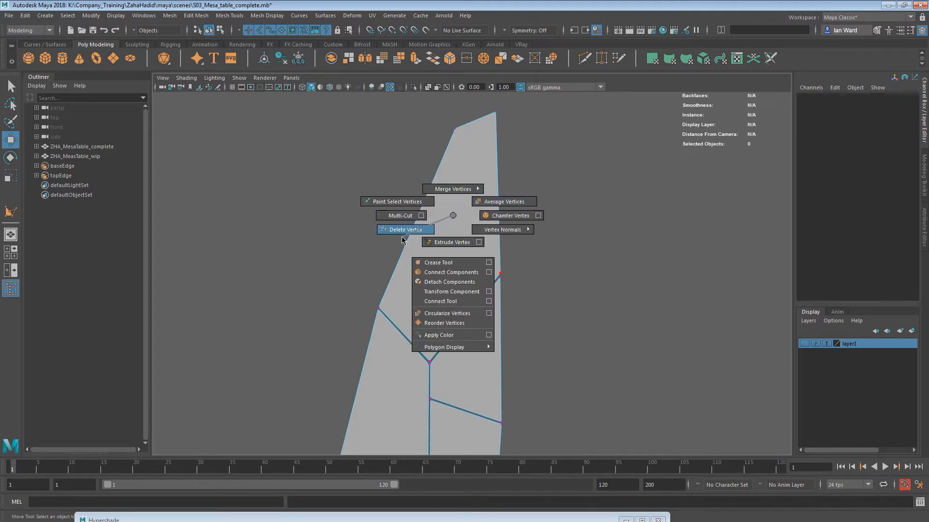
{"action": "left_click", "coordinate": [406, 216]}
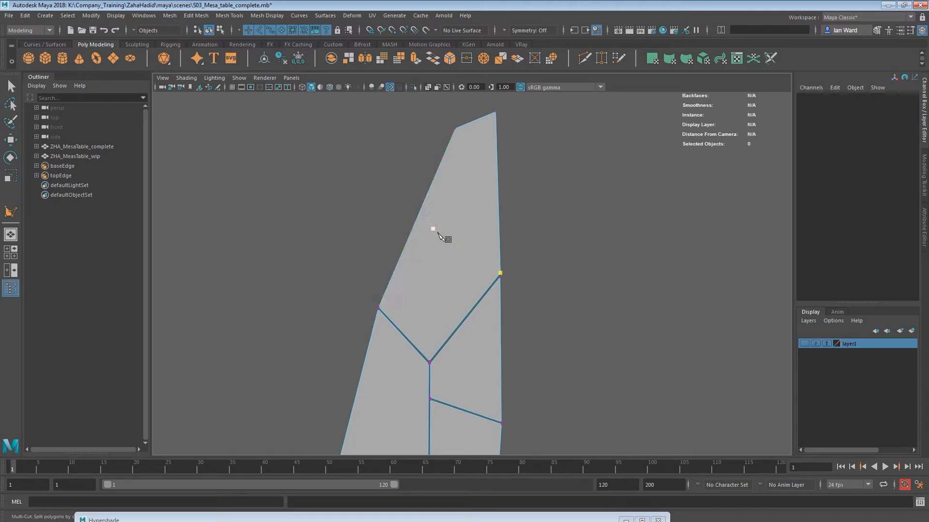
{"action": "key", "text": "alt+space"}
{"action": "middle_click_drag", "start_coordinate": [381, 377], "coordinate": [438, 212], "text": "alt"}
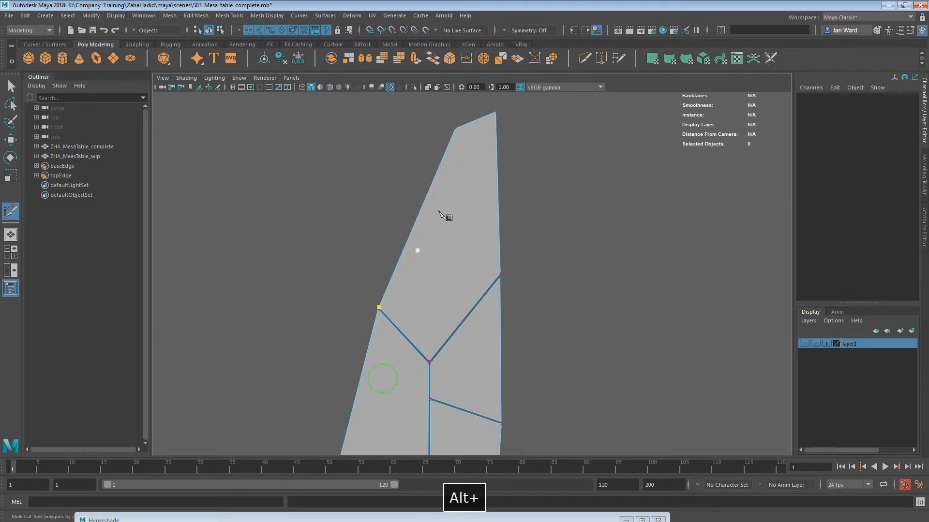
{"action": "middle_click_drag", "start_coordinate": [389, 332], "coordinate": [435, 194], "text": "alt"}
{"action": "middle_click_drag", "start_coordinate": [402, 257], "coordinate": [443, 126], "text": "alt"}
{"action": "middle_click_drag", "start_coordinate": [510, 128], "coordinate": [469, 289], "text": "alt"}
{"action": "right_click_drag", "start_coordinate": [469, 289], "coordinate": [441, 302], "text": "alt"}
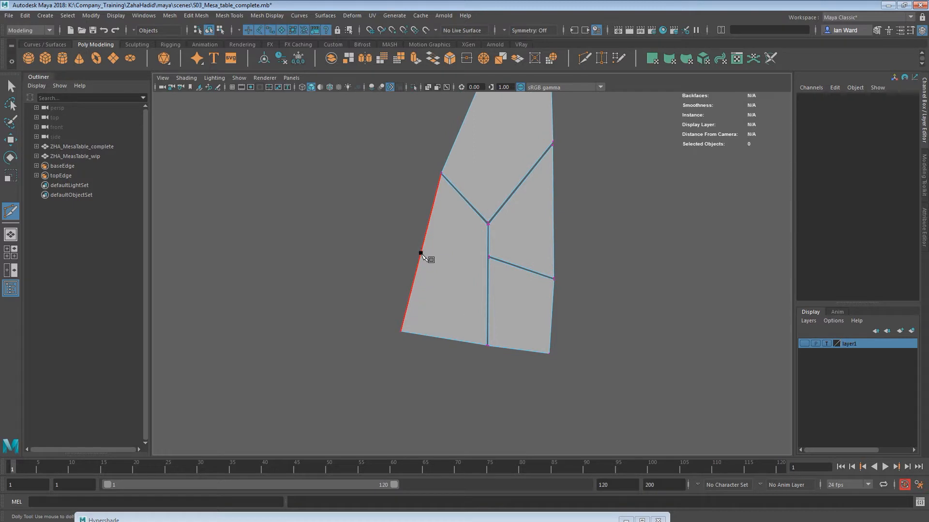
{"action": "left_click", "coordinate": [420, 253], "text": "shift"}
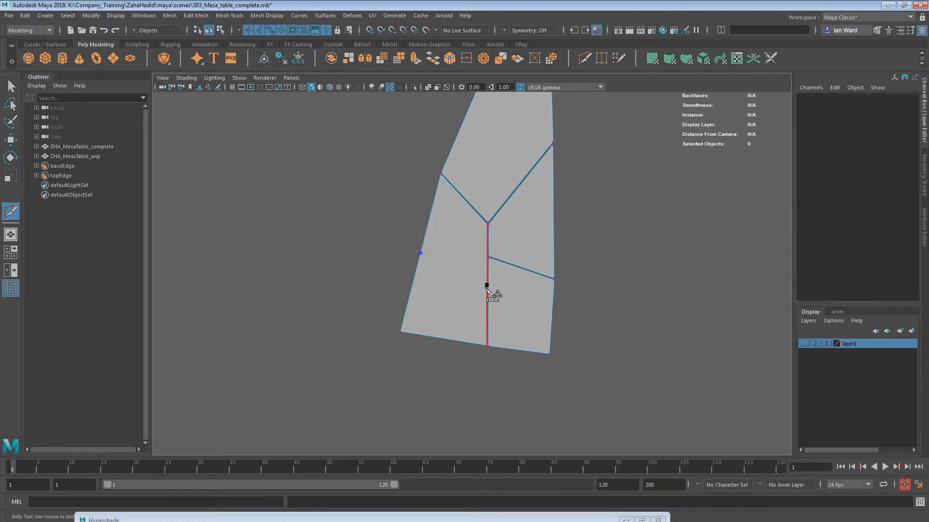
{"action": "left_click", "coordinate": [487, 286], "text": "shift"}
{"action": "right_click", "coordinate": [597, 281]}
- Cut the lower-left panel lengthwise from the midpoint of its bottom edge to the midpoint of its upper diagonal edge
{"action": "middle_click_drag", "start_coordinate": [418, 323], "coordinate": [379, 321], "text": "alt"}
{"action": "right_click_drag", "start_coordinate": [261, 353], "coordinate": [311, 365], "text": "alt"}
{"action": "middle_click_drag", "start_coordinate": [311, 365], "coordinate": [395, 352], "text": "alt"}
{"action": "left_click", "coordinate": [352, 361], "text": "shift"}
{"action": "middle_click_drag", "start_coordinate": [390, 148], "coordinate": [398, 226], "text": "alt"}
{"action": "left_click", "coordinate": [400, 214], "text": "shift"}
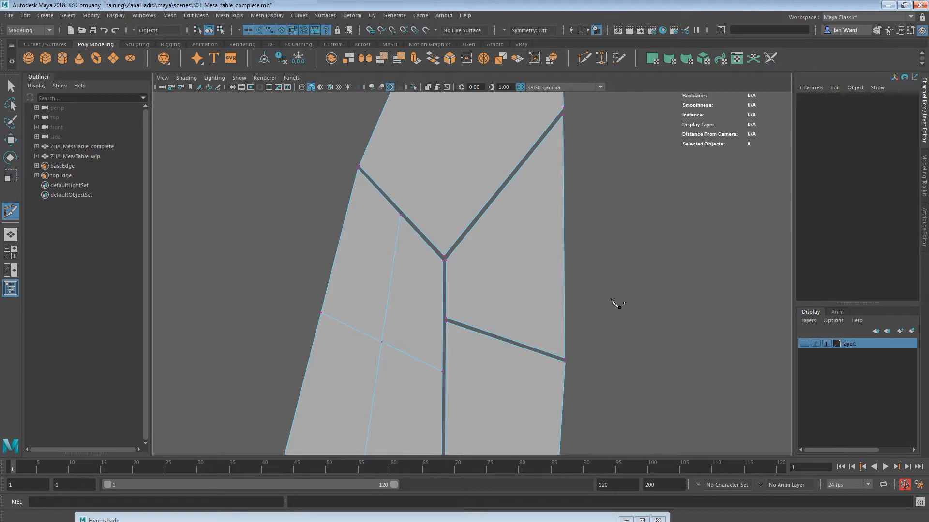
- Divide the lower-right panel into four with one lengthwise and one crosswise cut through its edge midpoints
{"action": "middle_click_drag", "start_coordinate": [518, 310], "coordinate": [466, 144], "text": "alt"}
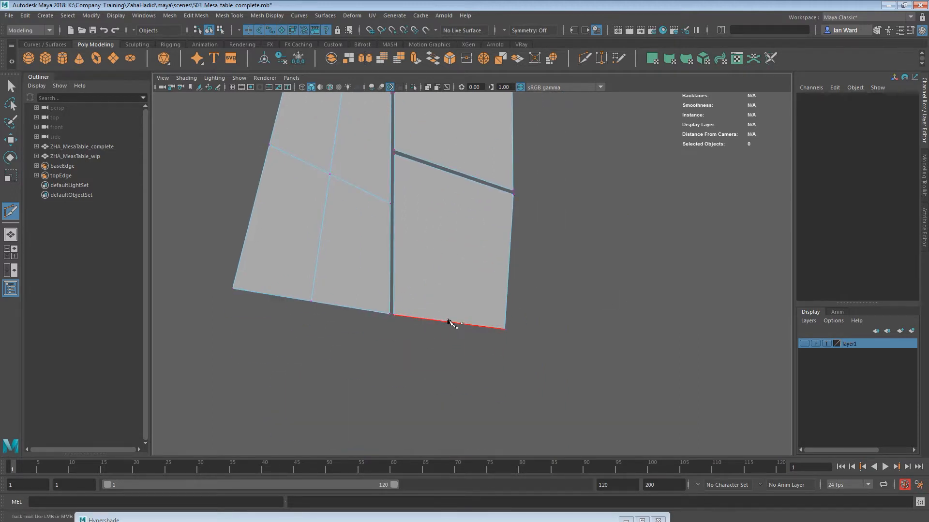
{"action": "left_click", "coordinate": [452, 323], "text": "shift"}
{"action": "left_click", "coordinate": [457, 176], "text": "shift"}
{"action": "left_click", "coordinate": [598, 240], "text": "shift"}
{"action": "left_click", "coordinate": [394, 235], "text": "shift"}
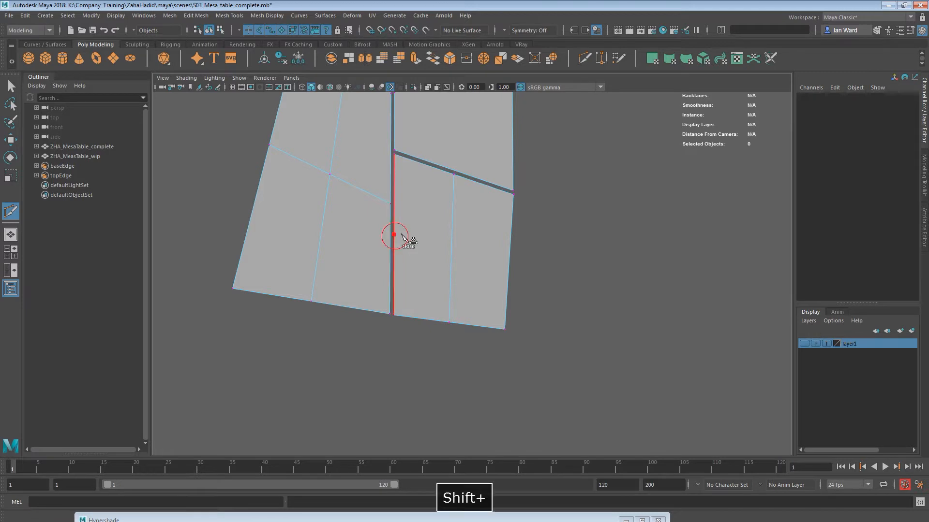
{"action": "left_click", "coordinate": [508, 263], "text": "shift"}
{"action": "right_click", "coordinate": [626, 175], "text": "shift"}
- Divide the middle-right panel into four with lengthwise and crosswise cuts joining the midpoints of its opposite edges
{"action": "middle_click_drag", "start_coordinate": [550, 211], "coordinate": [552, 368], "text": "alt"}
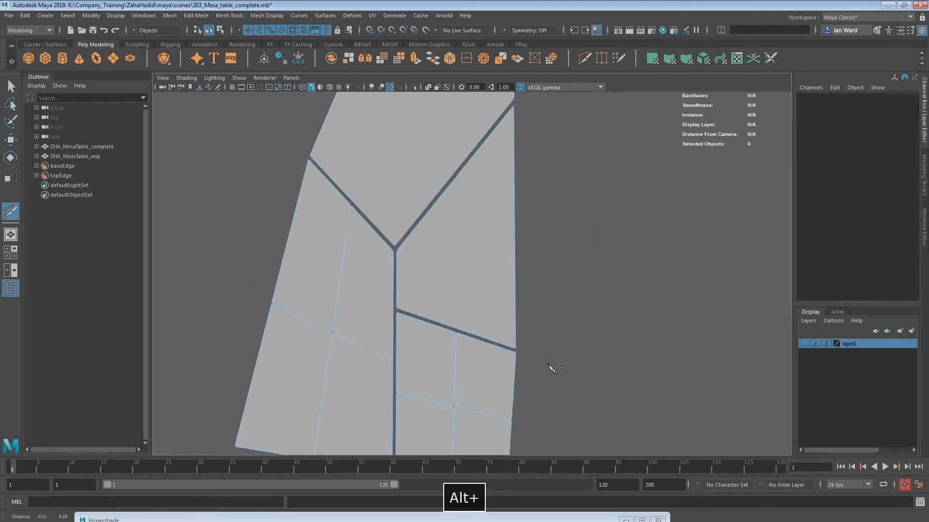
{"action": "left_click", "coordinate": [456, 343], "text": "shift"}
{"action": "left_click", "coordinate": [454, 192], "text": "shift"}
{"action": "right_click", "coordinate": [673, 207], "text": "shift"}
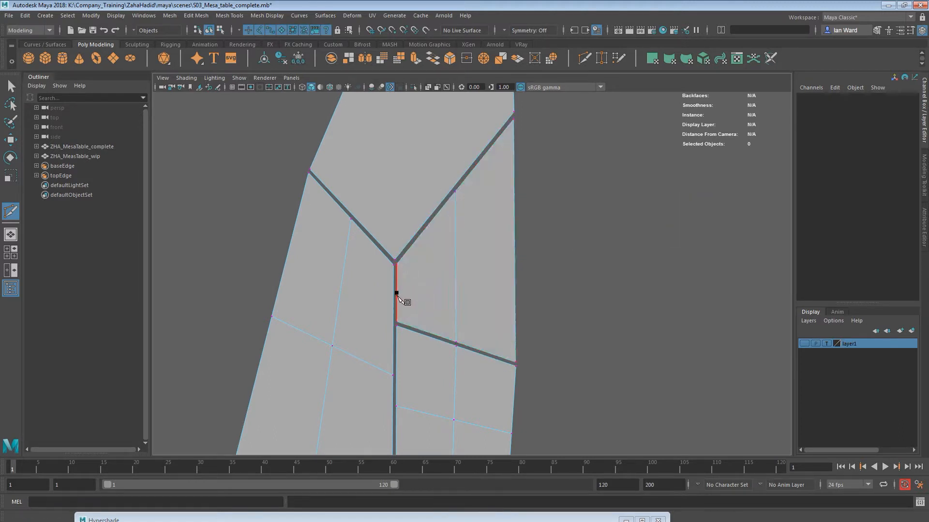
{"action": "left_click", "coordinate": [396, 293], "text": "shift"}
{"action": "left_click", "coordinate": [515, 242], "text": "shift"}
- Cut the large upper panel diagonally from the midpoint of its lower-left edge to the midpoint of its right edge
{"action": "middle_click_drag", "start_coordinate": [531, 175], "coordinate": [470, 385], "text": "alt"}
{"action": "right_click_drag", "start_coordinate": [489, 357], "coordinate": [372, 346], "text": "alt"}
{"action": "mouse_move", "coordinate": [503, 182]}
{"action": "middle_mouse_down", "text": "alt"}
{"action": "mouse_move", "coordinate": [508, 234]}
{"action": "mouse_move", "coordinate": [508, 197]}
{"action": "middle_mouse_up", "text": "alt"}
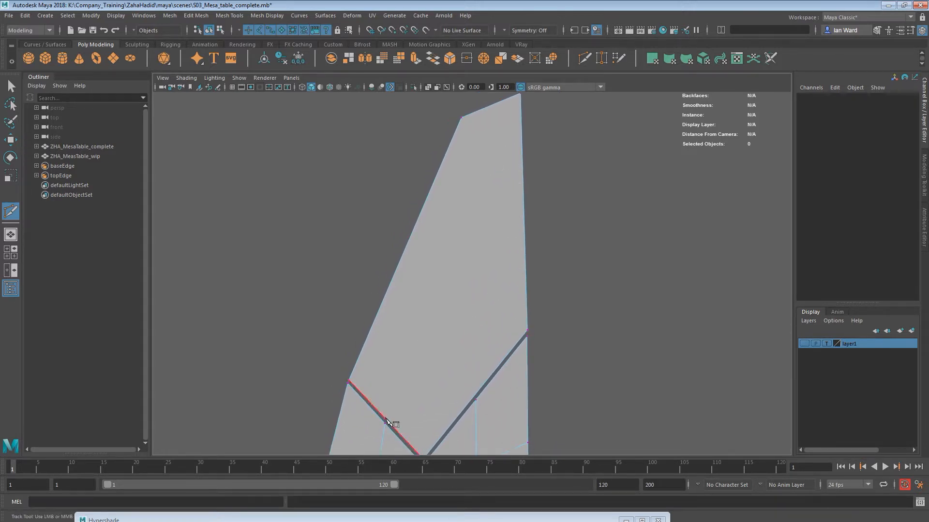
{"action": "left_click", "coordinate": [386, 421]}
{"action": "key", "text": "BackSpace"}
{"action": "right_click_drag", "start_coordinate": [452, 272], "coordinate": [599, 260], "text": "alt"}
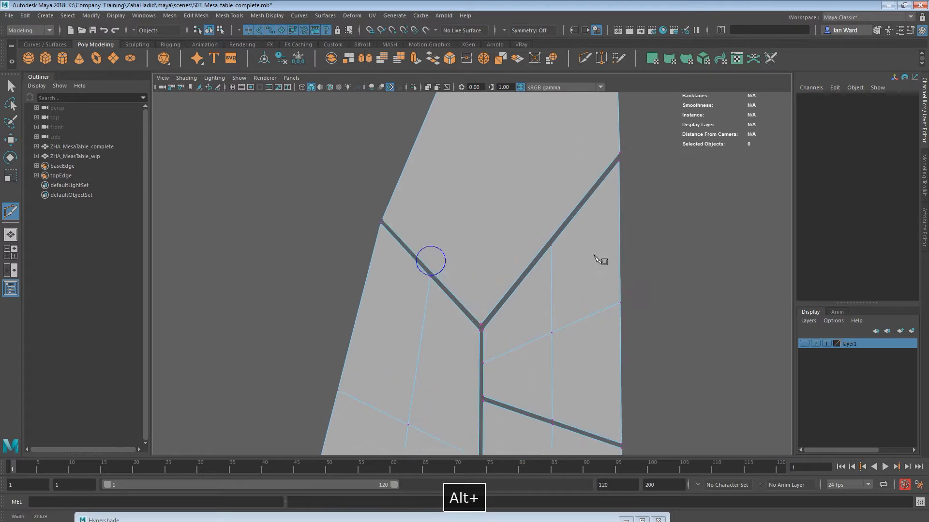
{"action": "left_click", "coordinate": [432, 271], "text": "shift"}
{"action": "middle_click_drag", "start_coordinate": [506, 178], "coordinate": [367, 438], "text": "alt"}
{"action": "middle_click_drag", "start_coordinate": [452, 269], "coordinate": [382, 439], "text": "alt"}
{"action": "middle_click_drag", "start_coordinate": [408, 396], "coordinate": [576, 155], "text": "alt"}
{"action": "left_click", "coordinate": [577, 188], "text": "shift"}
{"action": "right_click", "coordinate": [676, 207]}
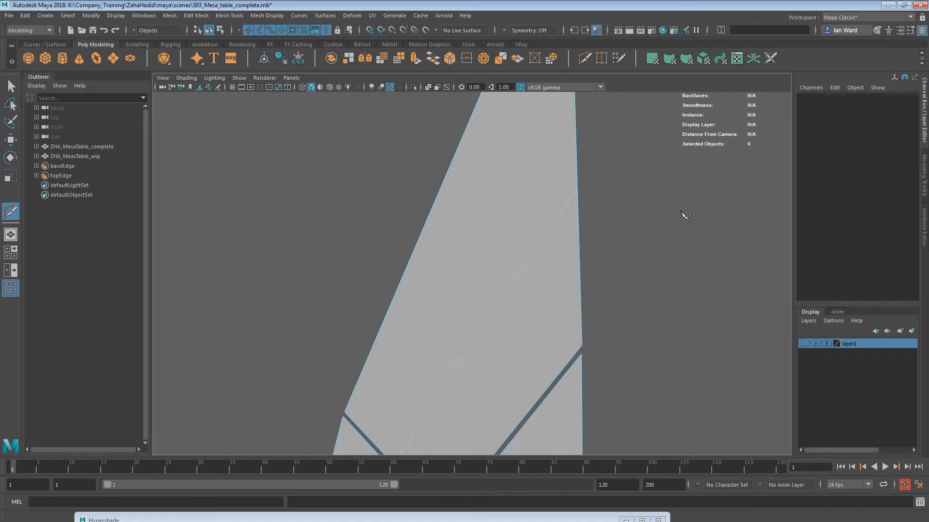
- Show layer1 and cut across the upper panel from the diagonal cut's end on the right edge to the reference's cross edge on the left side
{"action": "middle_click_drag", "start_coordinate": [684, 213], "coordinate": [638, 210], "text": "alt"}
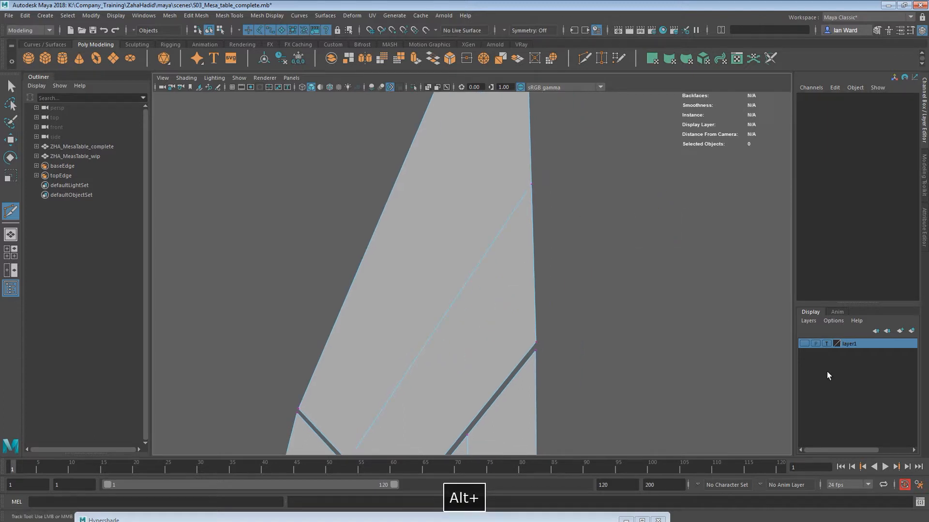
{"action": "left_click", "coordinate": [804, 343]}
{"action": "middle_click_drag", "start_coordinate": [617, 263], "coordinate": [621, 310], "text": "alt"}
{"action": "scroll", "coordinate": [621, 310], "scroll_direction": "up", "scroll_amount": 1}
{"action": "left_click", "coordinate": [545, 252]}
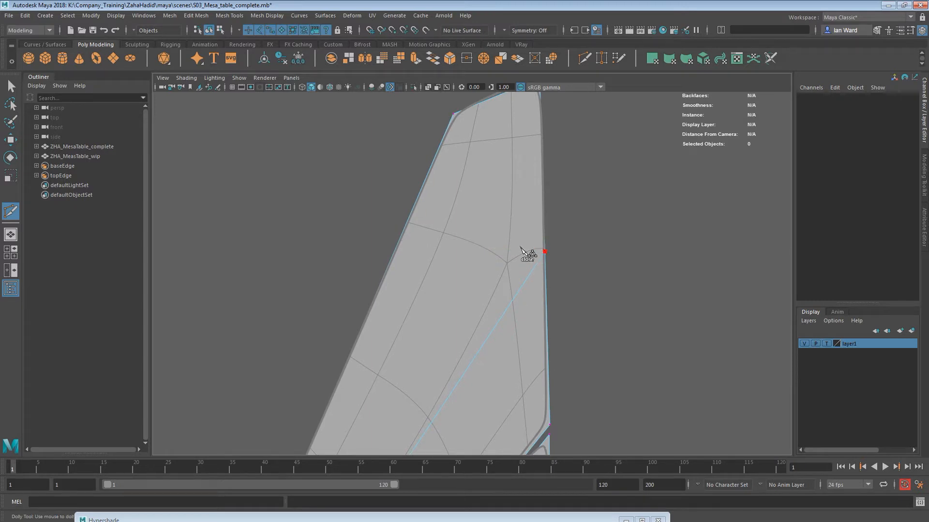
{"action": "left_click", "coordinate": [408, 221]}
{"action": "right_click", "coordinate": [646, 225]}
- Preview the mesh smoothed and unsmoothed, and examine how the new cuts line up with the reference mesh's edges around the panels
{"action": "right_click_drag", "start_coordinate": [659, 263], "coordinate": [464, 355], "text": "alt"}
{"action": "middle_click_drag", "start_coordinate": [465, 355], "coordinate": [482, 322], "text": "alt"}
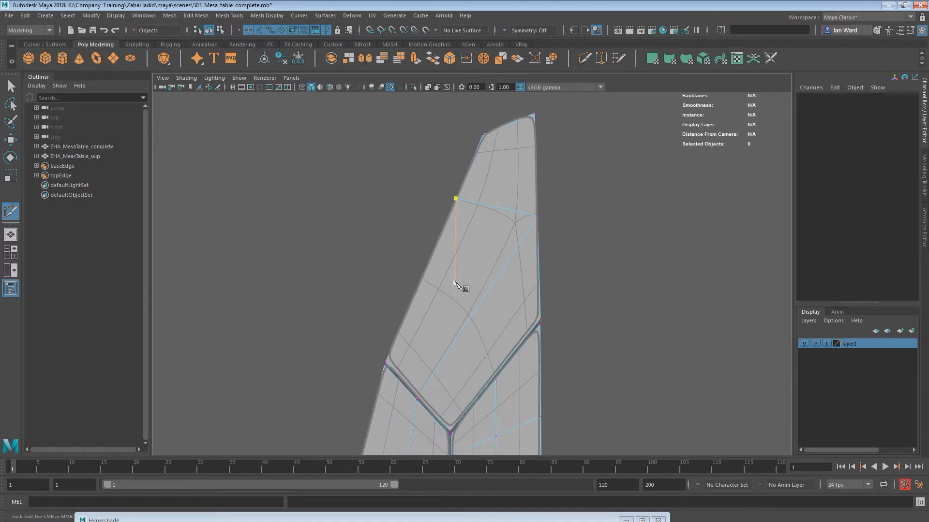
{"action": "middle_click_drag", "start_coordinate": [669, 220], "coordinate": [658, 244], "text": "alt"}
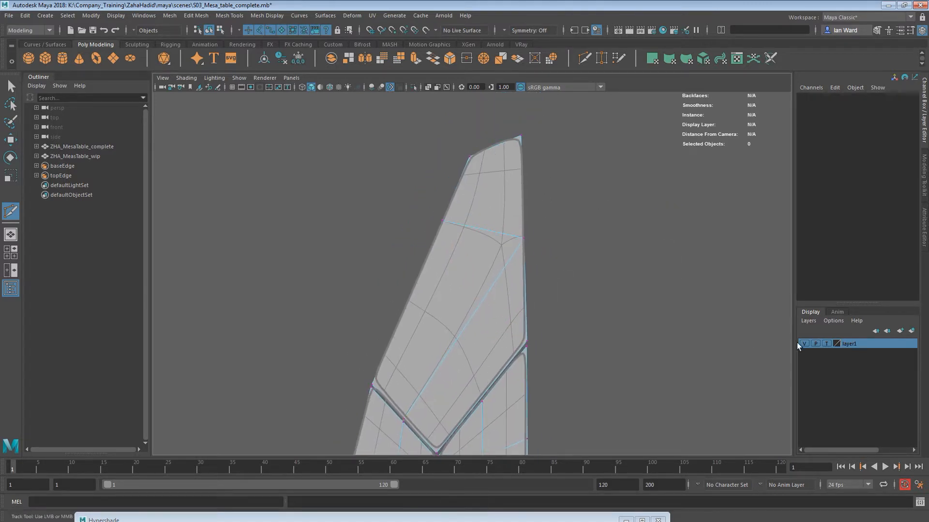
{"action": "left_click", "coordinate": [501, 243]}
{"action": "key", "text": "3"}
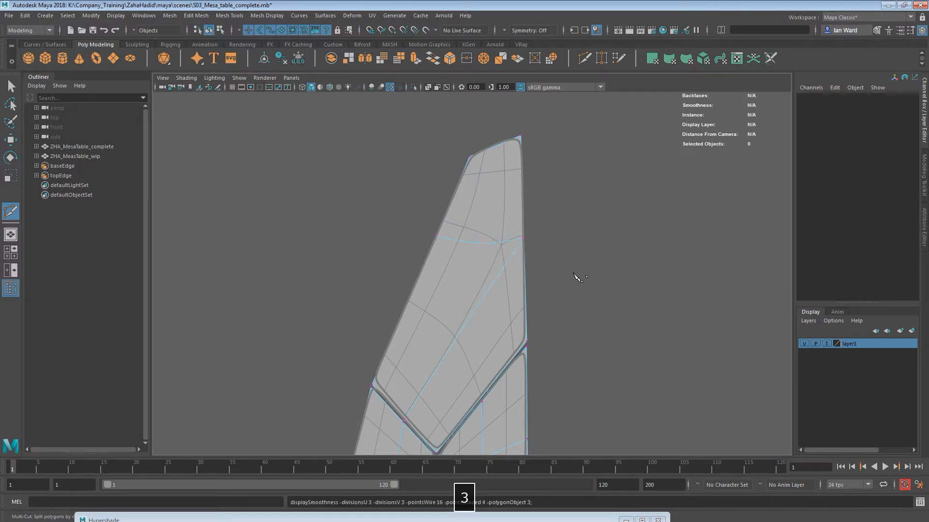
{"action": "key", "text": "1"}
{"action": "middle_click_drag", "start_coordinate": [559, 303], "coordinate": [577, 260], "text": "alt"}
{"action": "right_click_drag", "start_coordinate": [520, 282], "coordinate": [643, 284], "text": "alt"}
{"action": "middle_click_drag", "start_coordinate": [568, 292], "coordinate": [591, 240], "text": "alt"}
{"action": "right_click_drag", "start_coordinate": [590, 240], "coordinate": [677, 245], "text": "alt"}
{"action": "middle_click_drag", "start_coordinate": [602, 313], "coordinate": [641, 205], "text": "alt"}
{"action": "right_click_drag", "start_coordinate": [588, 273], "coordinate": [680, 312], "text": "alt"}
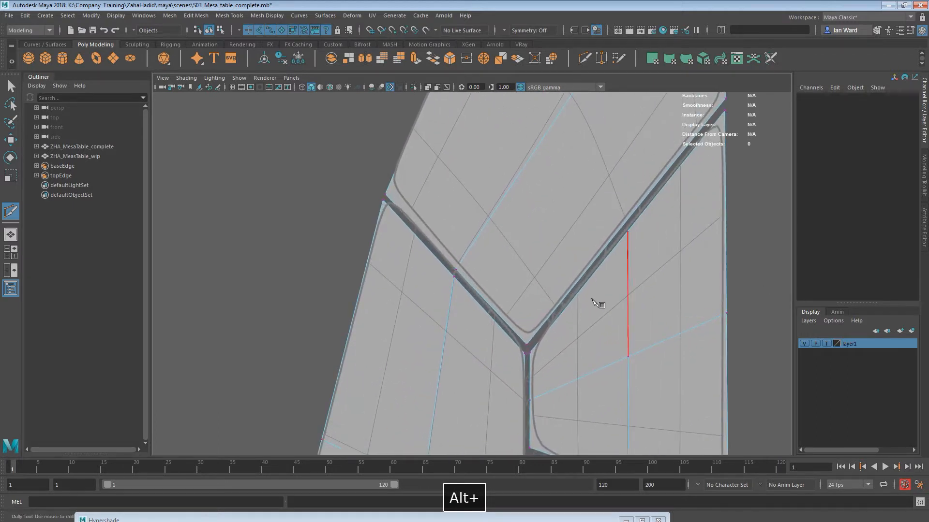
{"action": "middle_click_drag", "start_coordinate": [615, 309], "coordinate": [618, 317], "text": "alt"}
{"action": "middle_click_drag", "start_coordinate": [583, 212], "coordinate": [494, 450], "text": "alt"}
{"action": "middle_click_drag", "start_coordinate": [487, 389], "coordinate": [414, 467], "text": "alt"}
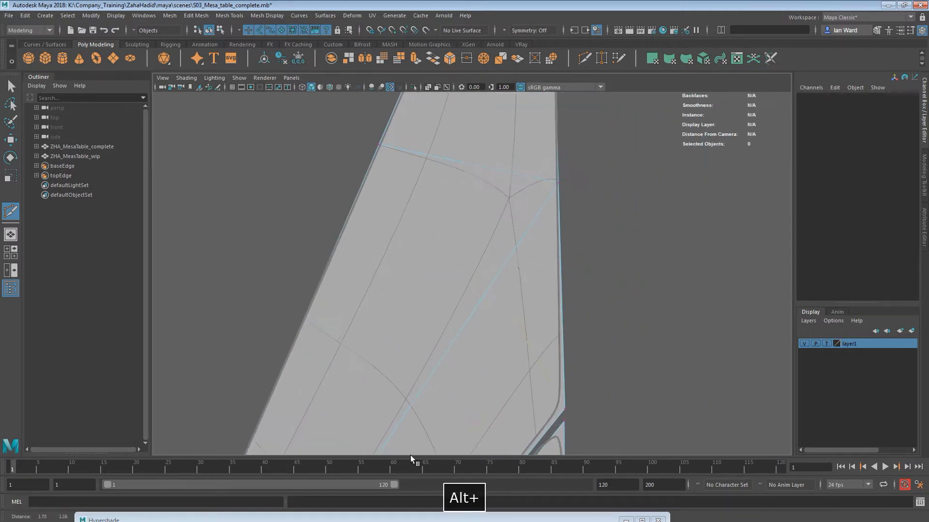
{"action": "middle_click_drag", "start_coordinate": [522, 144], "coordinate": [531, 268], "text": "alt"}
- Keep layer1 templated and display the ZHA_MesaTable_complete reference mesh unsmoothed
{"action": "left_click", "coordinate": [815, 343]}
{"action": "left_click", "coordinate": [826, 344]}
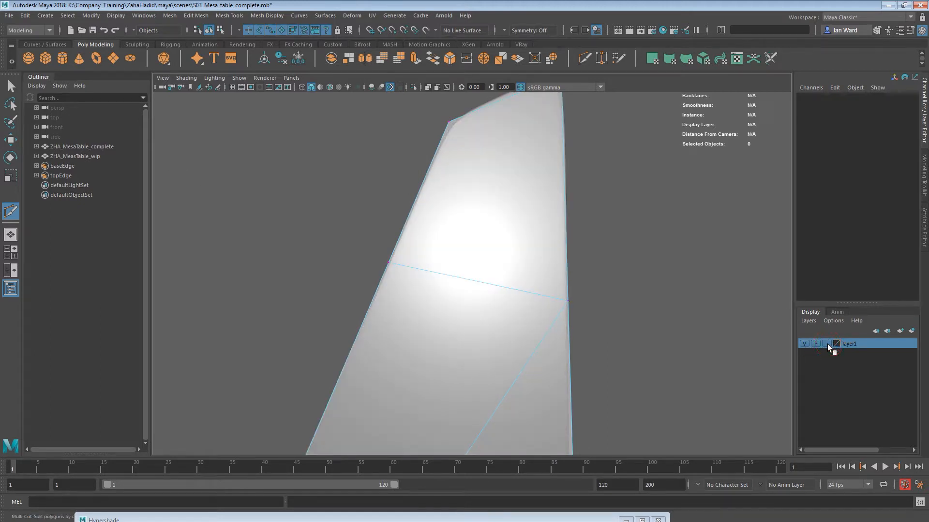
{"action": "left_click", "coordinate": [827, 344]}
{"action": "left_click", "coordinate": [78, 146]}
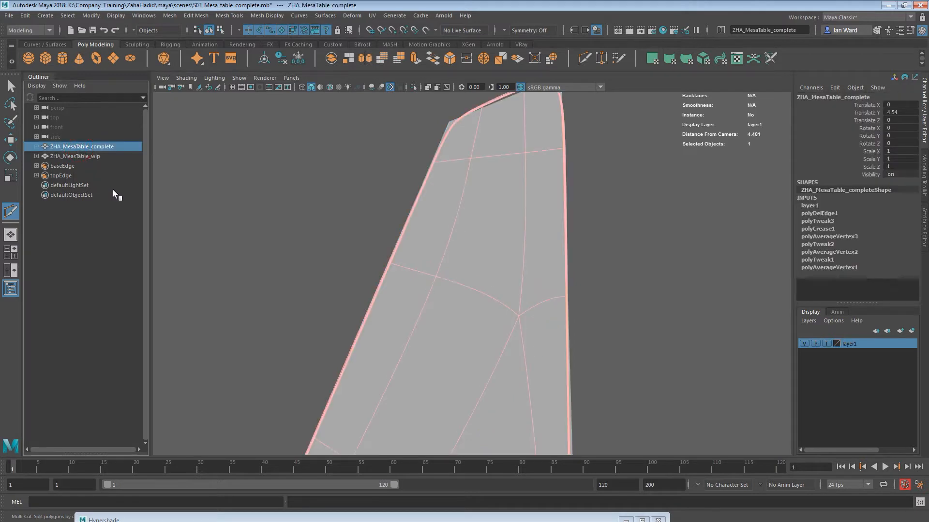
{"action": "key", "text": "1"}
{"action": "left_click_drag", "start_coordinate": [509, 292], "coordinate": [771, 321], "text": "alt"}
- Select ZHA_MeasTable_wip and compare its upper panel cuts with the unsmoothed reference edges
{"action": "left_click", "coordinate": [78, 156]}
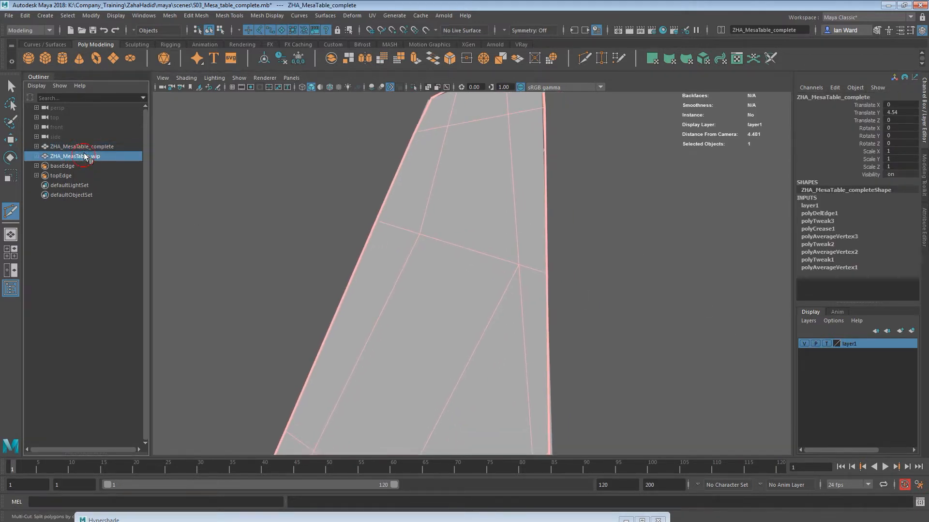
{"action": "left_click_drag", "start_coordinate": [715, 322], "coordinate": [495, 296], "text": "alt"}
{"action": "key", "text": "w"}
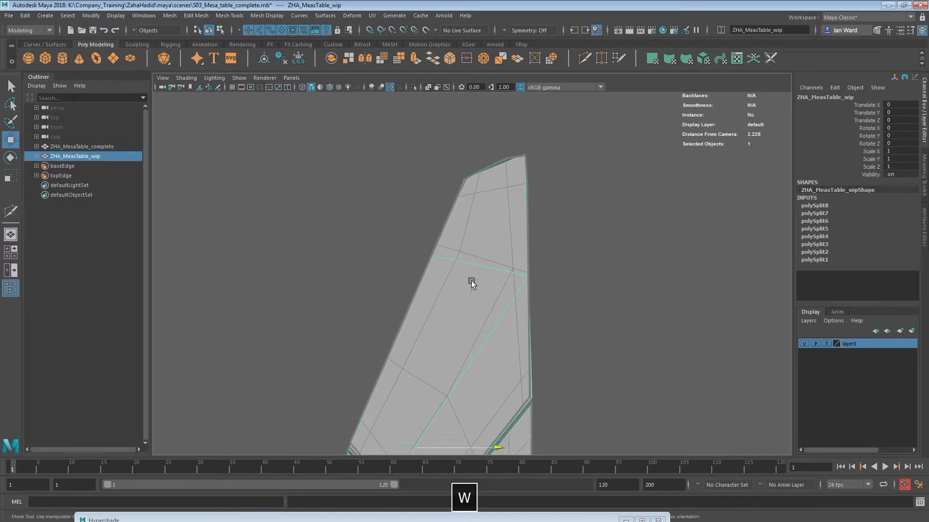
{"action": "middle_click_drag", "start_coordinate": [530, 370], "coordinate": [547, 253], "text": "alt"}
{"action": "right_click_drag", "start_coordinate": [534, 266], "coordinate": [555, 290], "text": "alt"}
{"action": "middle_click_drag", "start_coordinate": [570, 155], "coordinate": [609, 325], "text": "alt"}
{"action": "middle_click_drag", "start_coordinate": [555, 284], "coordinate": [558, 265], "text": "alt"}
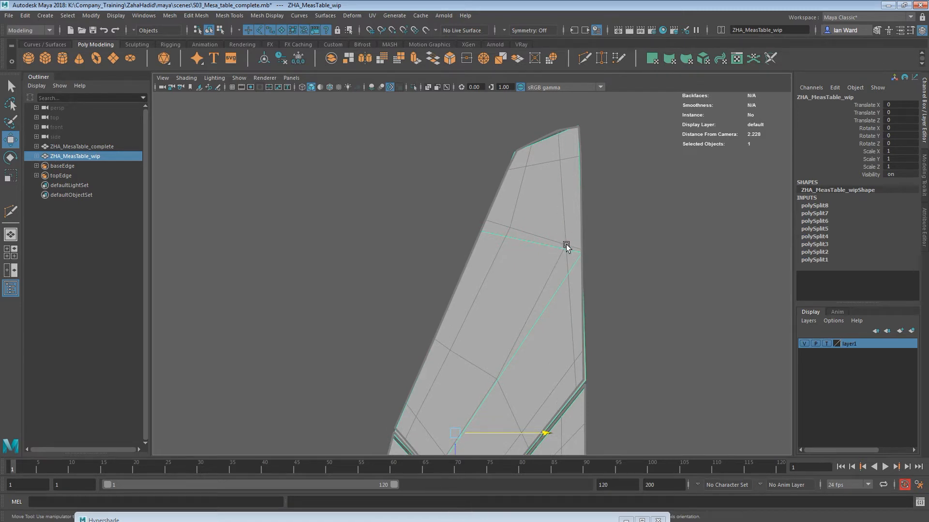
{"action": "middle_click_drag", "start_coordinate": [590, 324], "coordinate": [535, 343], "text": "alt"}
{"action": "right_click_drag", "start_coordinate": [494, 275], "coordinate": [447, 274], "text": "shift"}
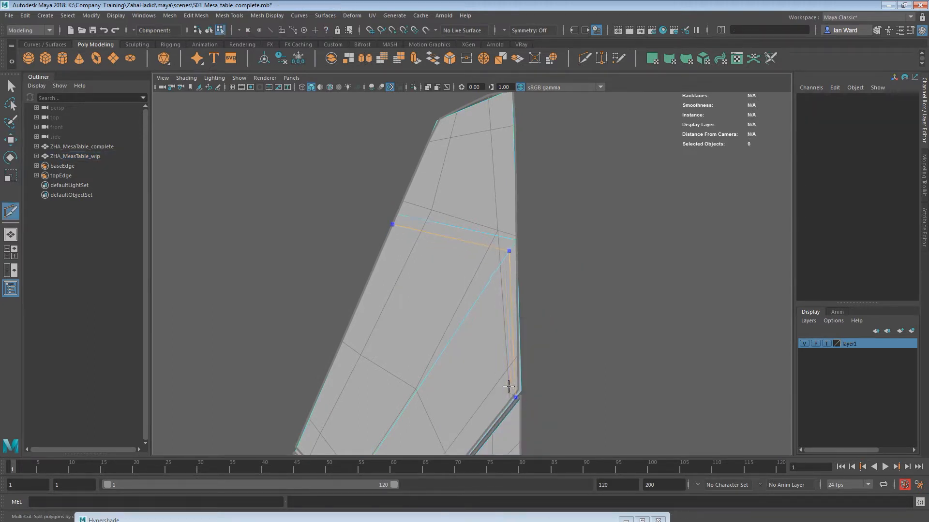
{"action": "left_click", "coordinate": [501, 220]}
{"action": "key", "text": "q"}
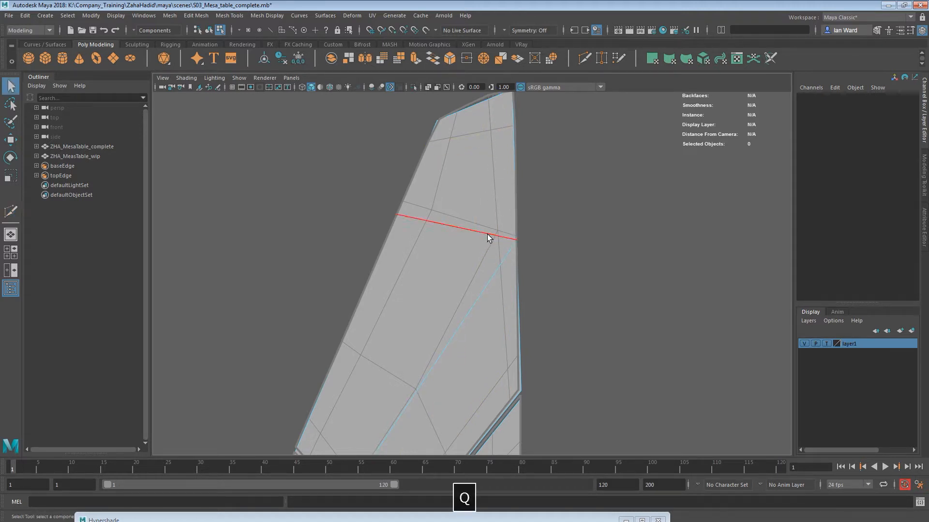
- Cut the upper panel lengthwise along the reference edge, from its short top edge to the lower-right diagonal edge near the right corner
{"action": "left_click", "coordinate": [488, 102]}
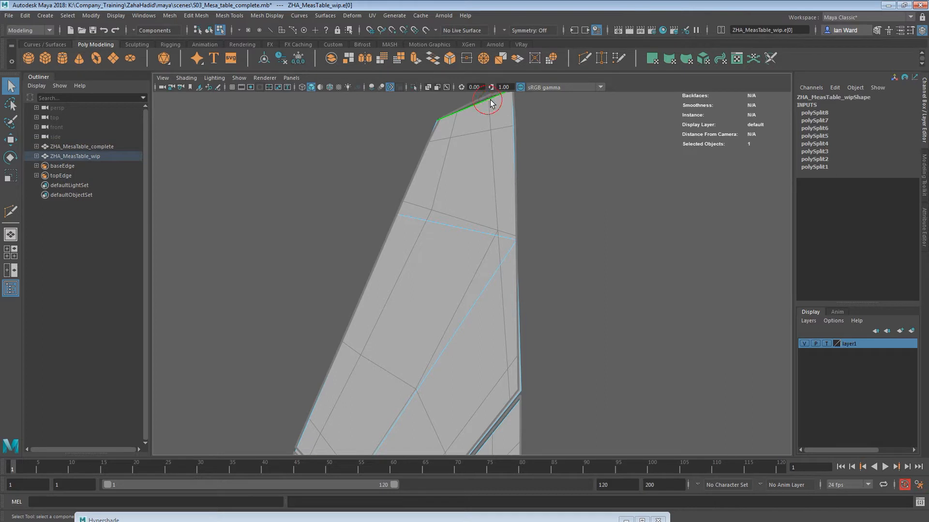
{"action": "middle_click_drag", "start_coordinate": [488, 121], "coordinate": [485, 160], "text": "alt"}
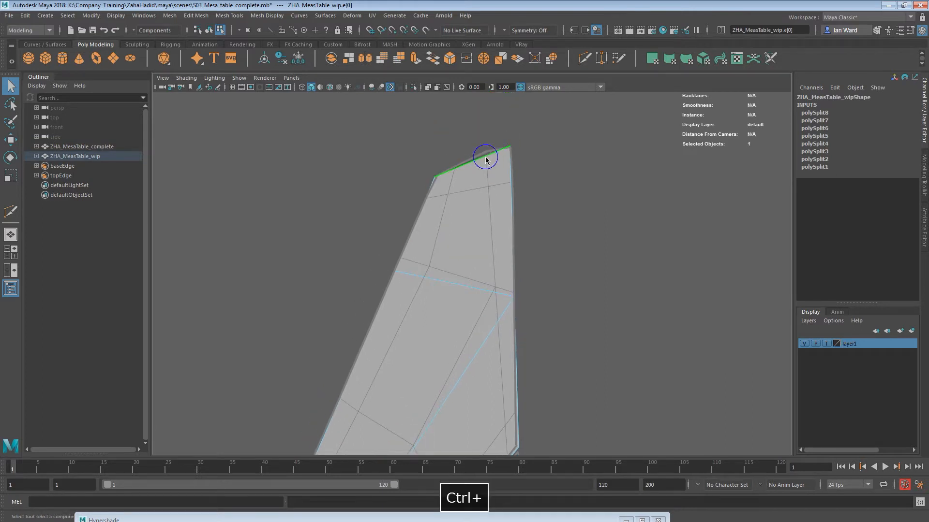
{"action": "right_click_drag", "start_coordinate": [485, 157], "coordinate": [417, 158], "text": "shift"}
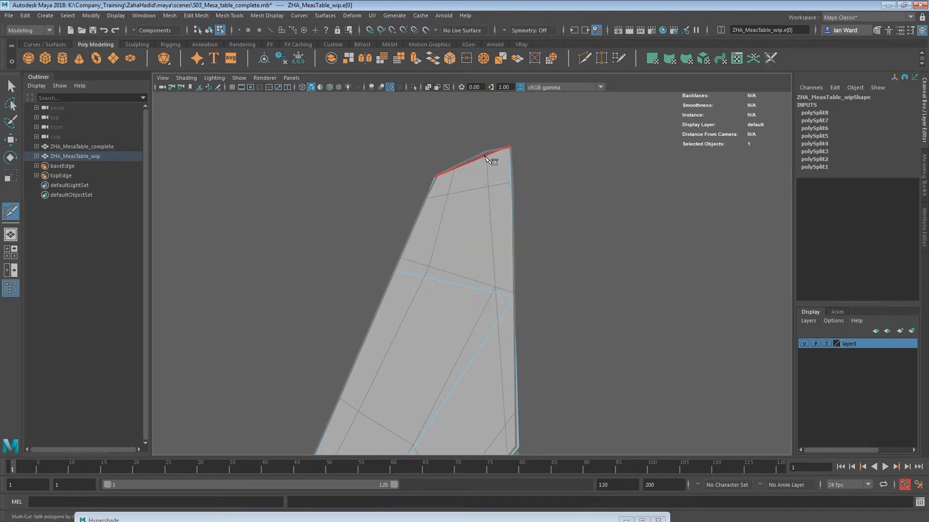
{"action": "left_click", "coordinate": [485, 156]}
{"action": "middle_click_drag", "start_coordinate": [502, 322], "coordinate": [587, 243], "text": "alt"}
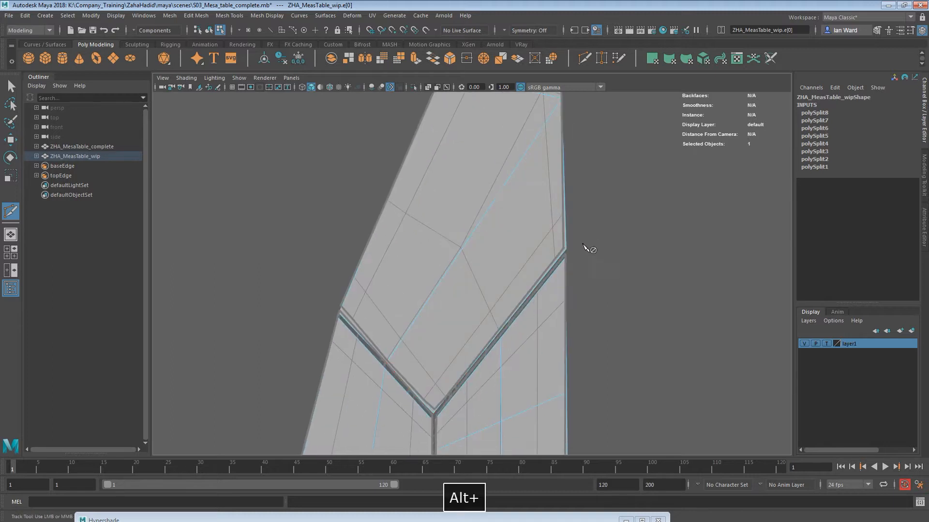
{"action": "left_click", "coordinate": [554, 262]}
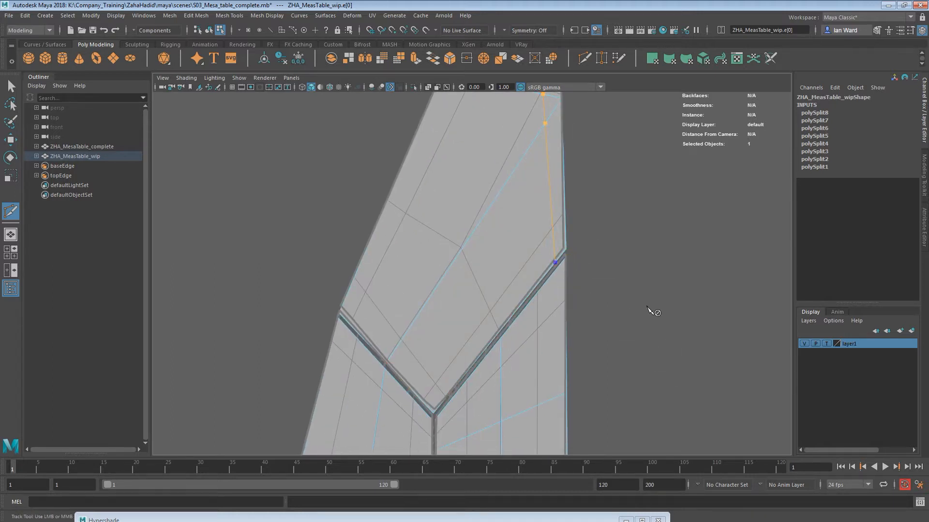
{"action": "key", "text": "Return"}
{"action": "middle_click_drag", "start_coordinate": [351, 315], "coordinate": [348, 284], "text": "alt"}
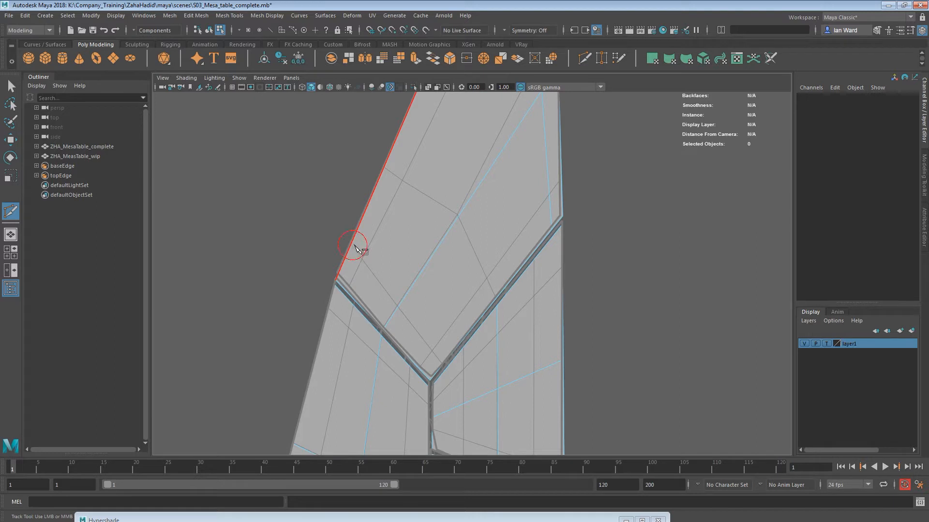
- Discard the misplaced cut point and cut the upper panel parallel to its lower-left diagonal, from the left edge to the lower-right diagonal
{"action": "key", "text": "BackSpace"}
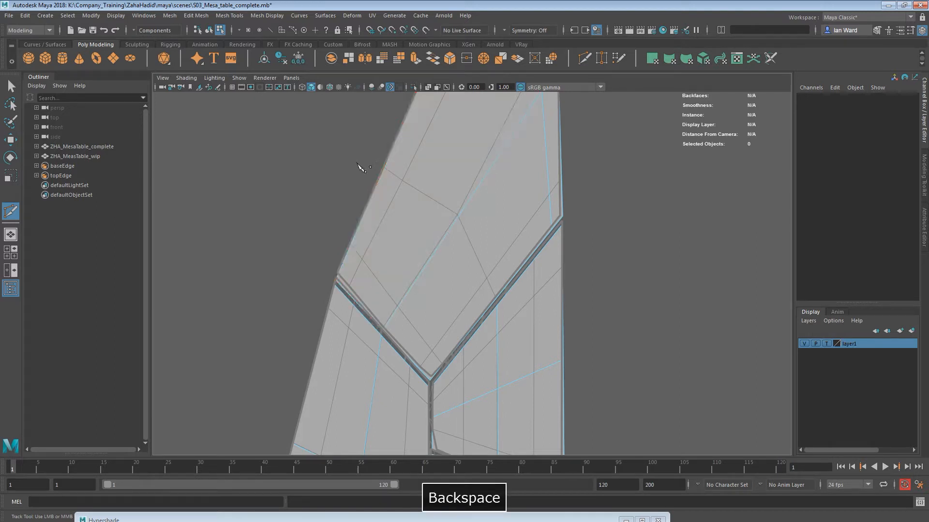
{"action": "left_click", "coordinate": [352, 241]}
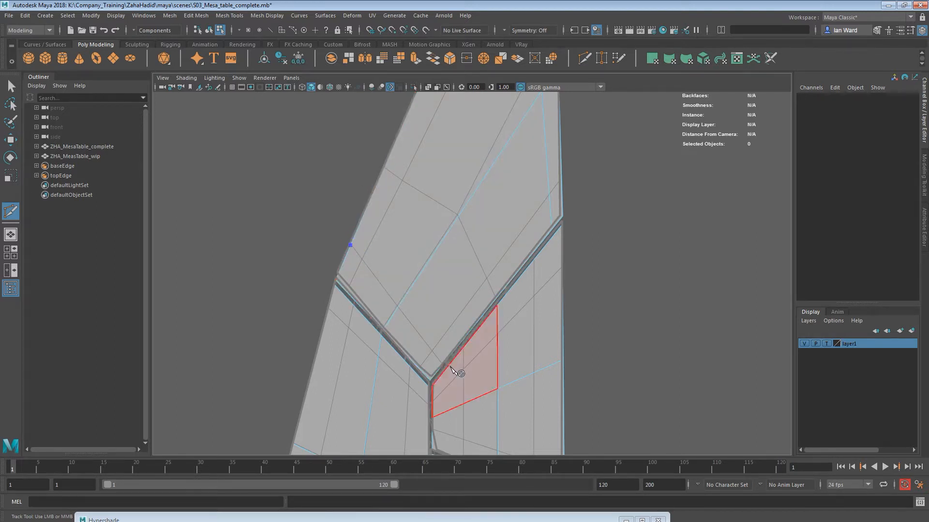
{"action": "left_click", "coordinate": [443, 366]}
{"action": "right_click", "coordinate": [707, 301]}
{"action": "middle_click_drag", "start_coordinate": [510, 323], "coordinate": [465, 368], "text": "alt"}
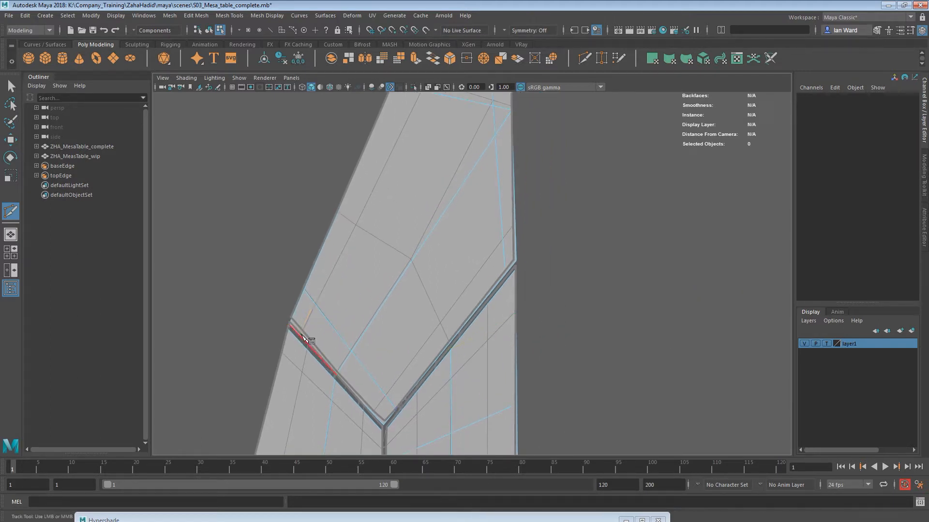
- Cut the upper panel lengthwise along the left reference edge, from its short top edge down toward the lower-left diagonal edge
{"action": "middle_click_drag", "start_coordinate": [514, 174], "coordinate": [465, 312], "text": "alt"}
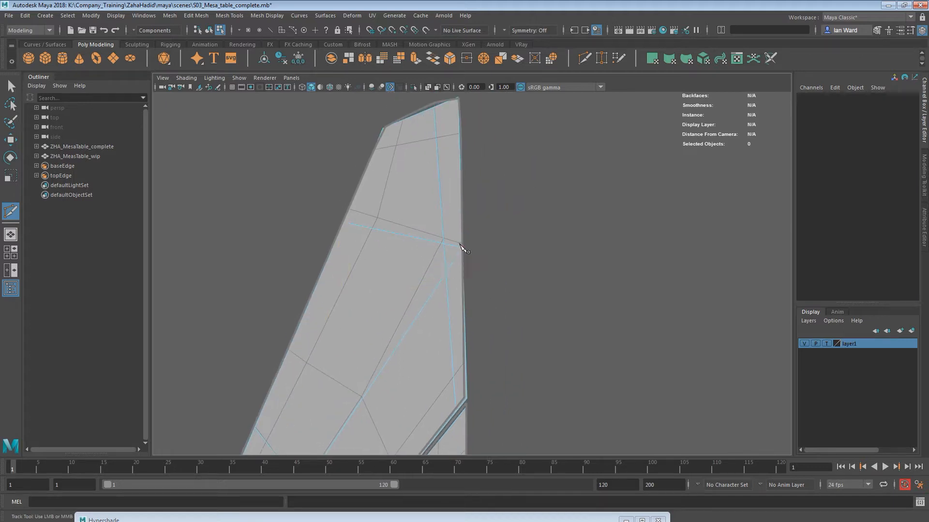
{"action": "middle_click_drag", "start_coordinate": [406, 232], "coordinate": [414, 248], "text": "alt"}
{"action": "left_click", "coordinate": [411, 136]}
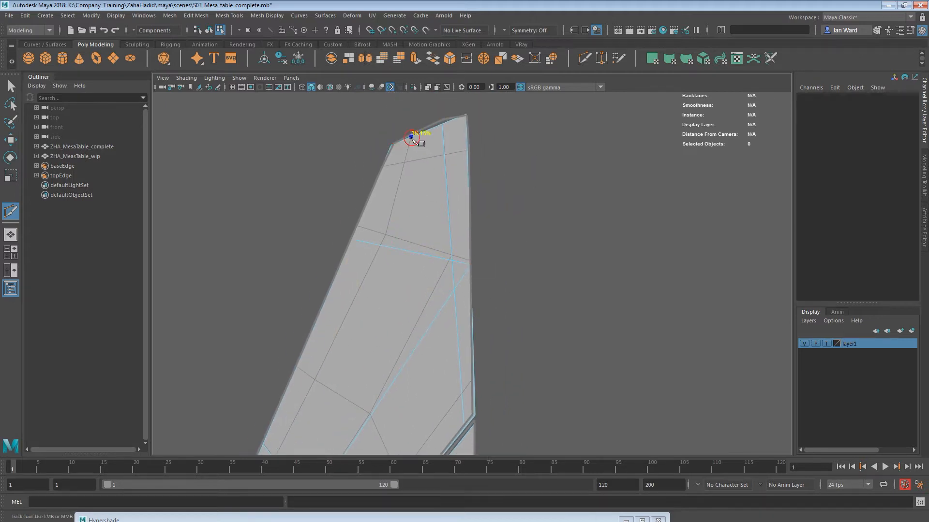
{"action": "left_click", "coordinate": [380, 246]}
{"action": "middle_click_drag", "start_coordinate": [381, 261], "coordinate": [516, 207], "text": "alt"}
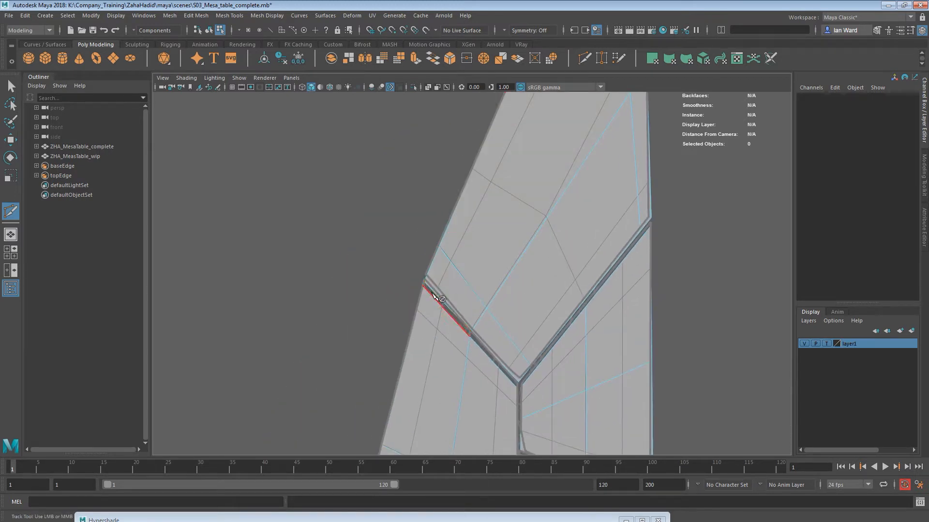
{"action": "middle_click_drag", "start_coordinate": [436, 294], "coordinate": [326, 174], "text": "alt"}
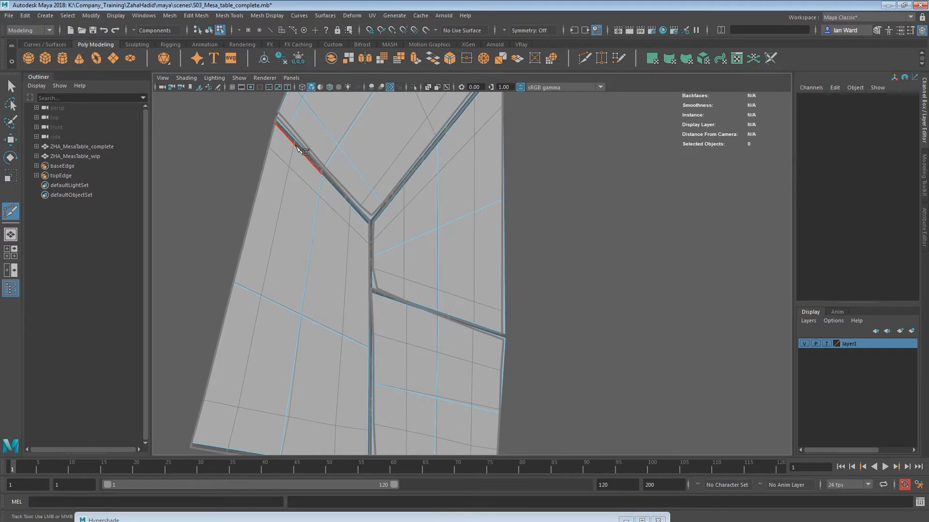
{"action": "middle_click_drag", "start_coordinate": [269, 410], "coordinate": [301, 304], "text": "alt"}
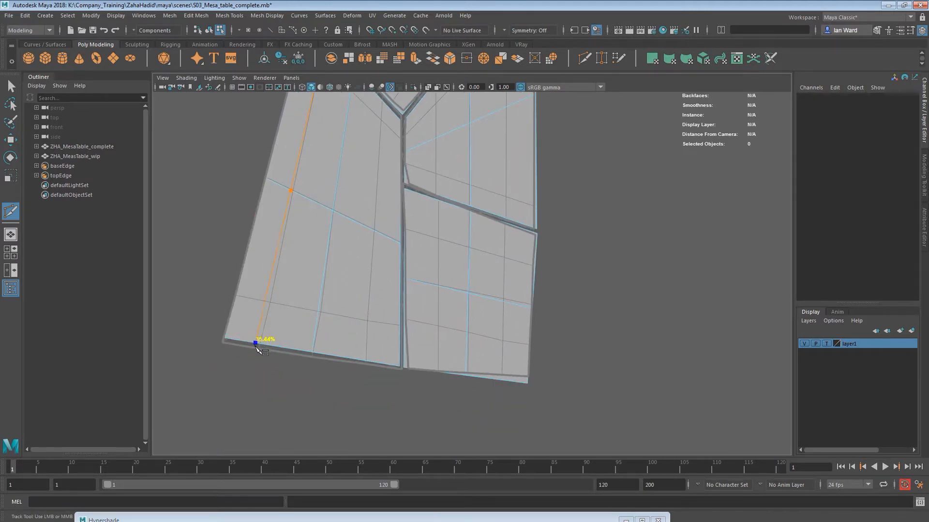
{"action": "left_click_drag", "start_coordinate": [257, 350], "coordinate": [260, 380]}
{"action": "middle_click_drag", "start_coordinate": [332, 248], "coordinate": [391, 256], "text": "alt"}
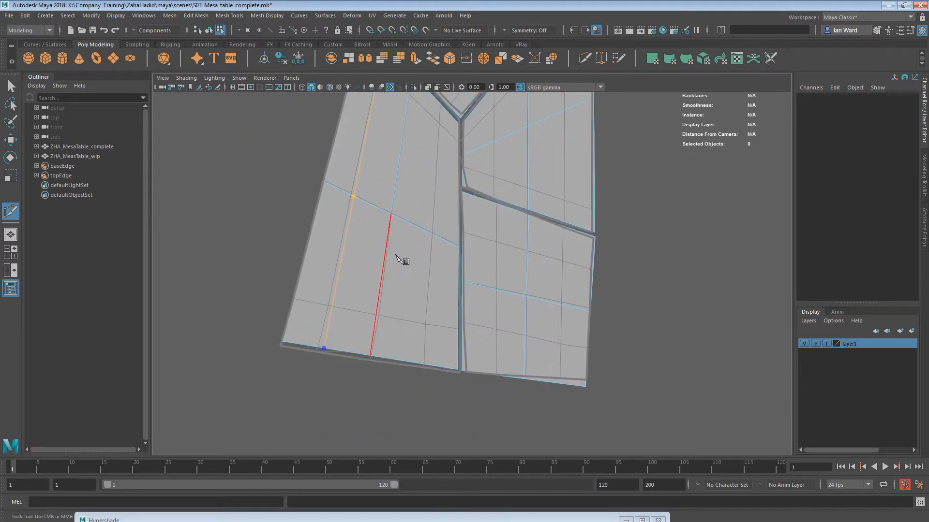
{"action": "key", "text": "BackSpace"}
- Insert edge loops in the large left panel along the reference: two lengthwise, one near the bottom edge and one beside the upper diagonal
{"action": "middle_click_drag", "start_coordinate": [355, 272], "coordinate": [346, 315], "text": "alt"}
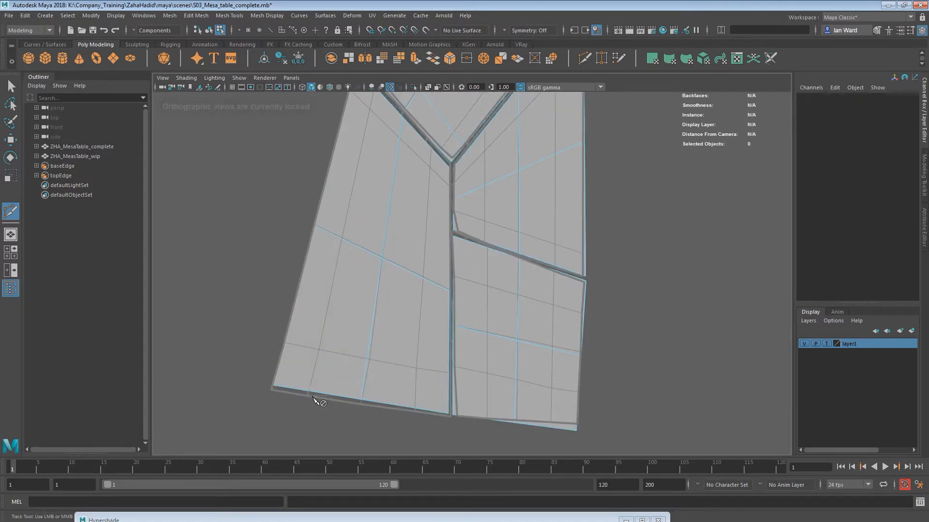
{"action": "left_click_drag", "start_coordinate": [311, 390], "coordinate": [311, 398], "text": "ctrl"}
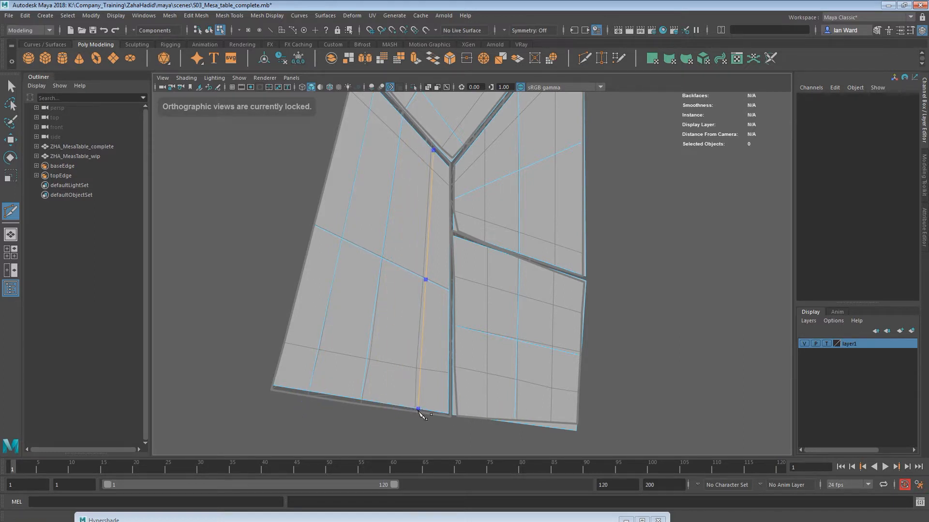
{"action": "left_click", "coordinate": [415, 404], "text": "ctrl"}
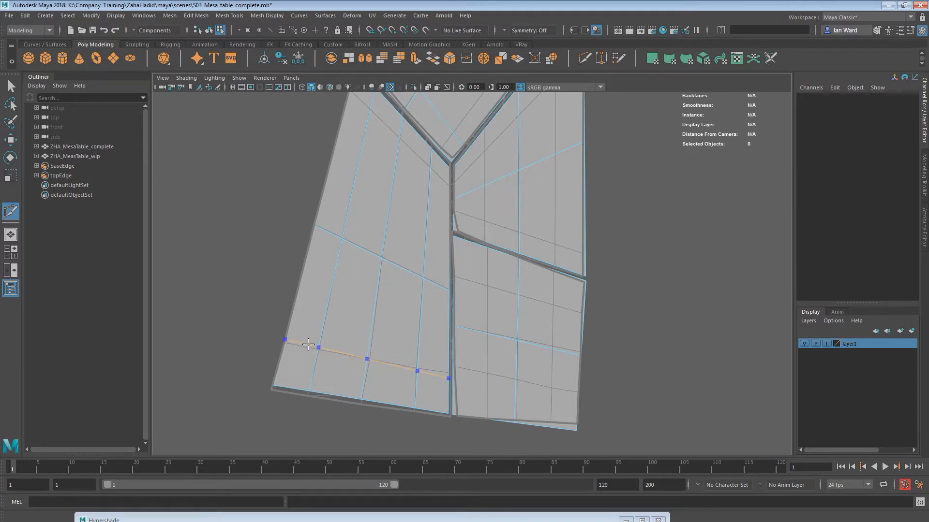
{"action": "left_click", "coordinate": [309, 344], "text": "ctrl"}
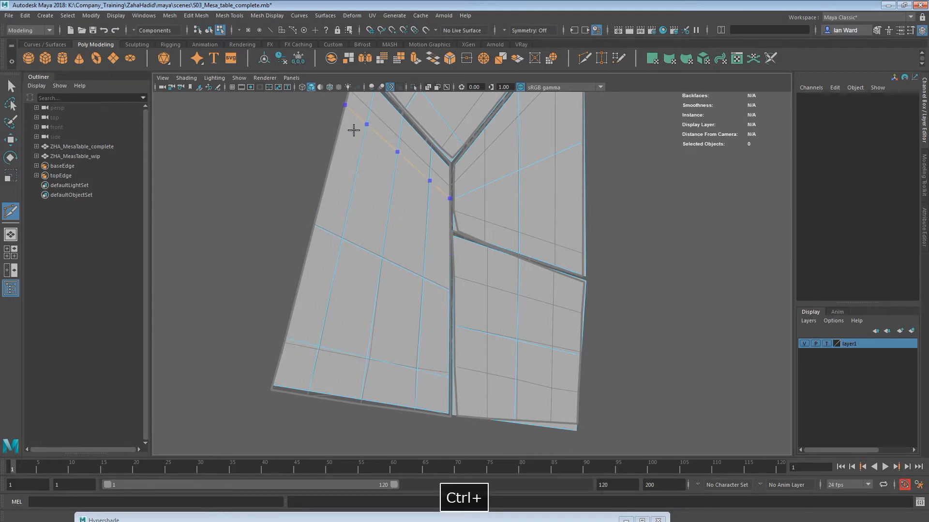
{"action": "right_click", "coordinate": [361, 104]}
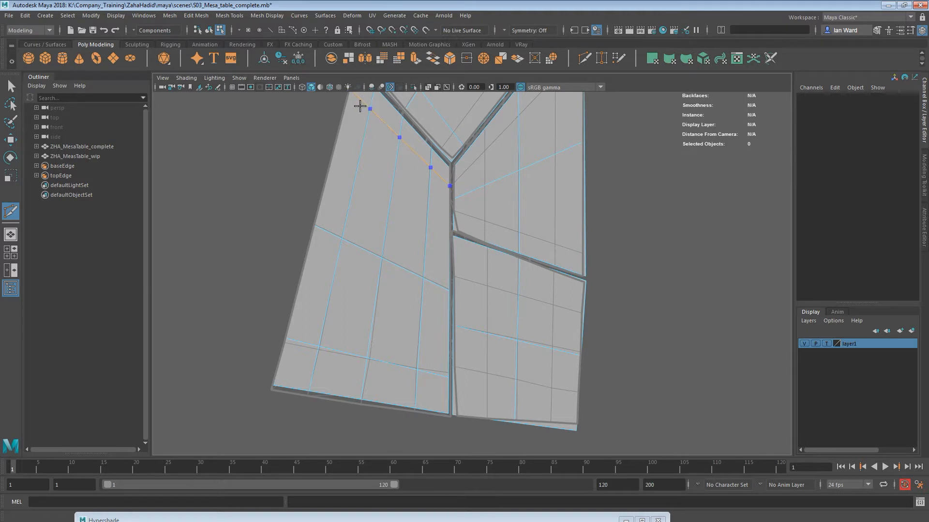
- Insert two crosswise and two lengthwise edge loops in the lower-right panel, following the reference edges
{"action": "middle_click_drag", "start_coordinate": [428, 327], "coordinate": [421, 296], "text": "alt"}
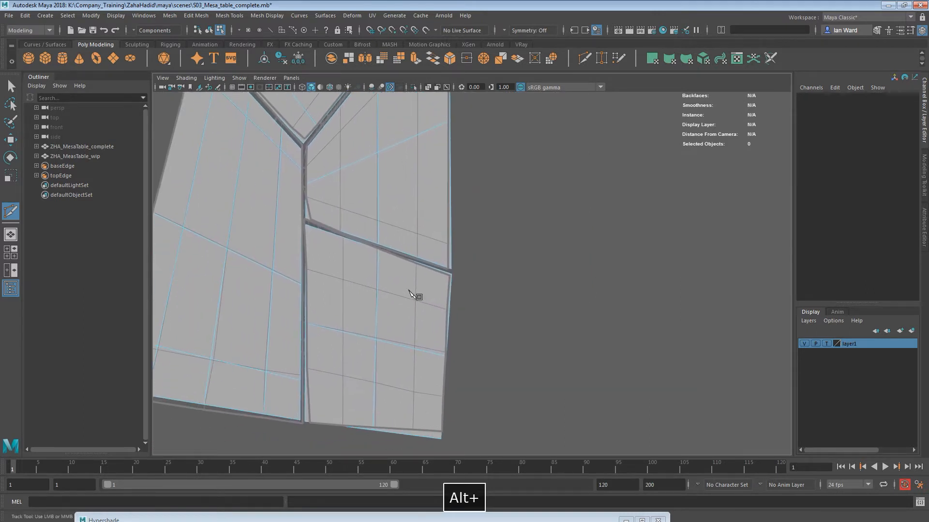
{"action": "left_click", "coordinate": [323, 270], "text": "ctrl"}
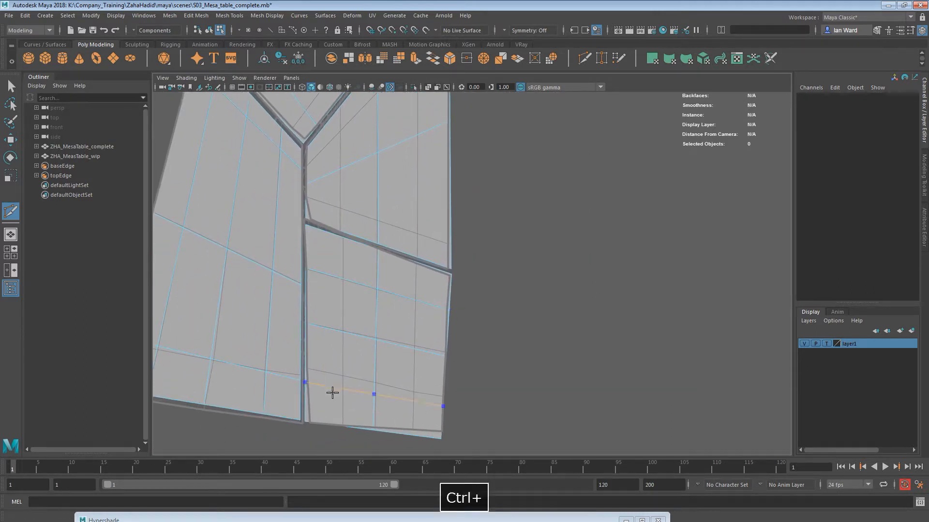
{"action": "left_click", "coordinate": [335, 371], "text": "ctrl"}
{"action": "left_click", "coordinate": [343, 417], "text": "ctrl"}
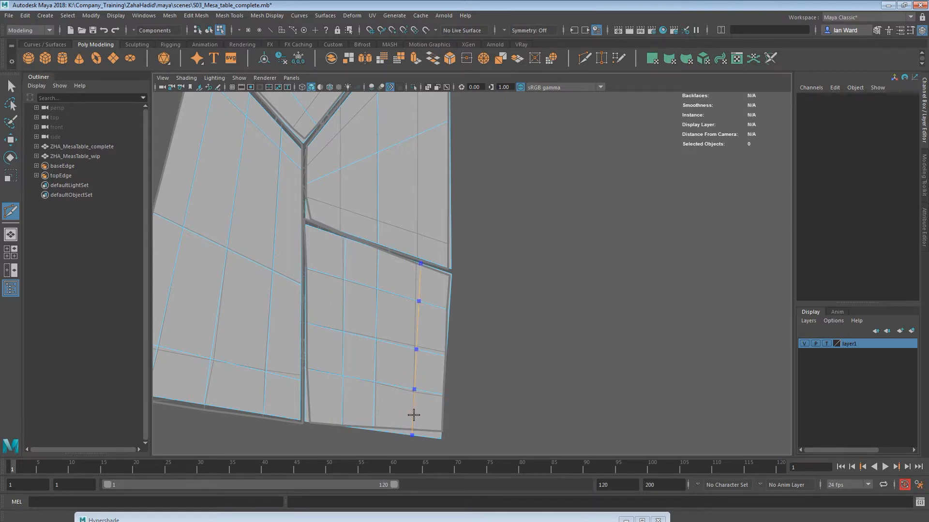
{"action": "left_click", "coordinate": [414, 414], "text": "ctrl"}
- Cut the middle-right panel from side to side along the reference edge just above its lower slanted edge
{"action": "middle_click_drag", "start_coordinate": [460, 231], "coordinate": [457, 312], "text": "alt"}
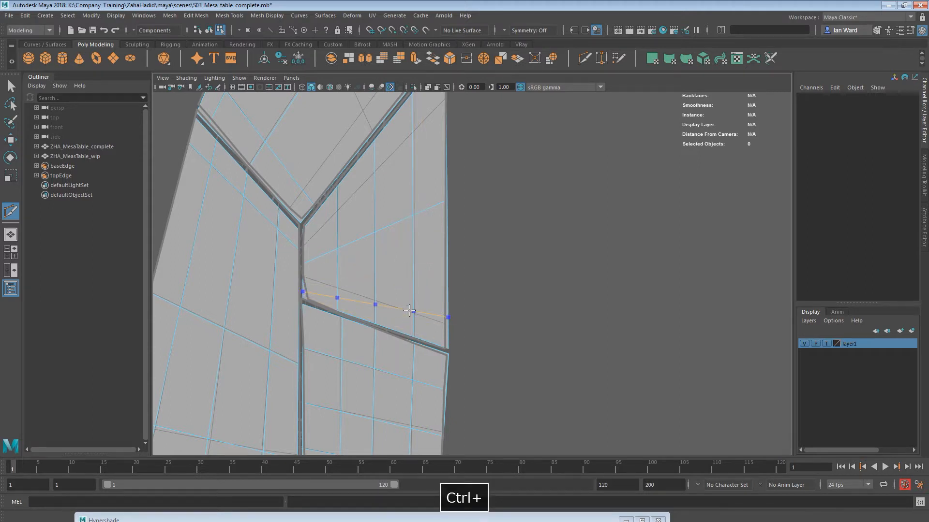
{"action": "left_click", "coordinate": [303, 277]}
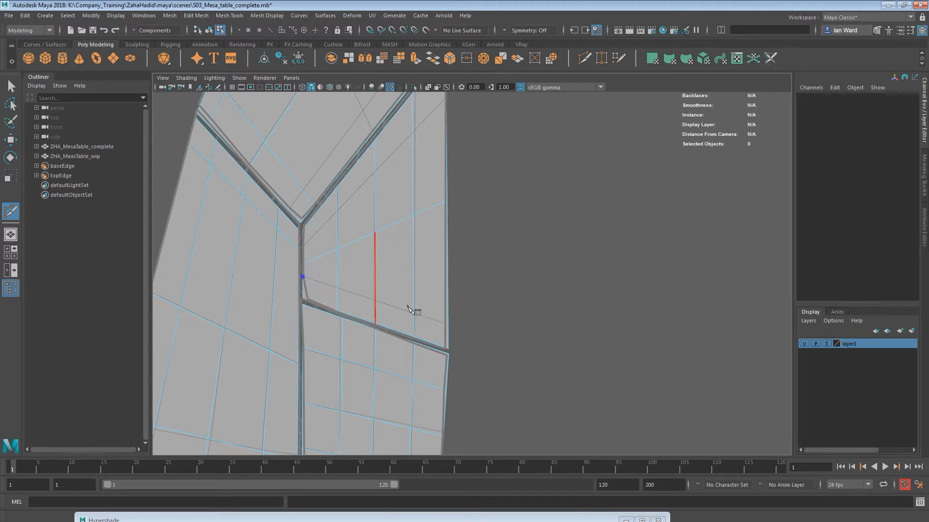
{"action": "left_click", "coordinate": [454, 323]}
{"action": "right_click", "coordinate": [491, 259]}
- Cut the middle-right panel along the reference edge parallel to its upper diagonal, from the short left edge to the right edge
{"action": "middle_click_drag", "start_coordinate": [423, 209], "coordinate": [419, 279], "text": "alt"}
{"action": "left_click", "coordinate": [299, 314]}
{"action": "middle_click_drag", "start_coordinate": [307, 311], "coordinate": [421, 220], "text": "alt"}
{"action": "left_click", "coordinate": [410, 216]}
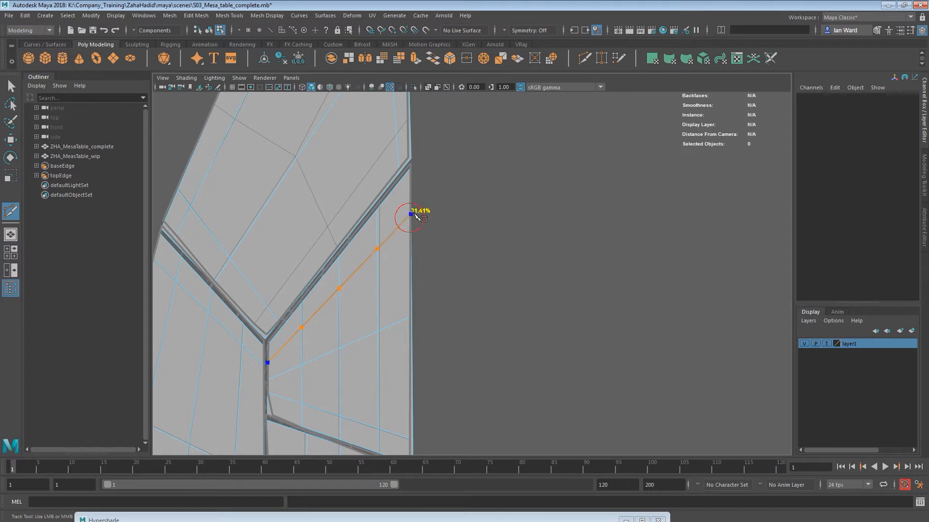
{"action": "right_click", "coordinate": [518, 221]}
- Compare the upper panel's cuts with the reference edges, from the lower diagonals up to the crossing near the right edge
{"action": "middle_click_drag", "start_coordinate": [415, 259], "coordinate": [427, 307], "text": "alt"}
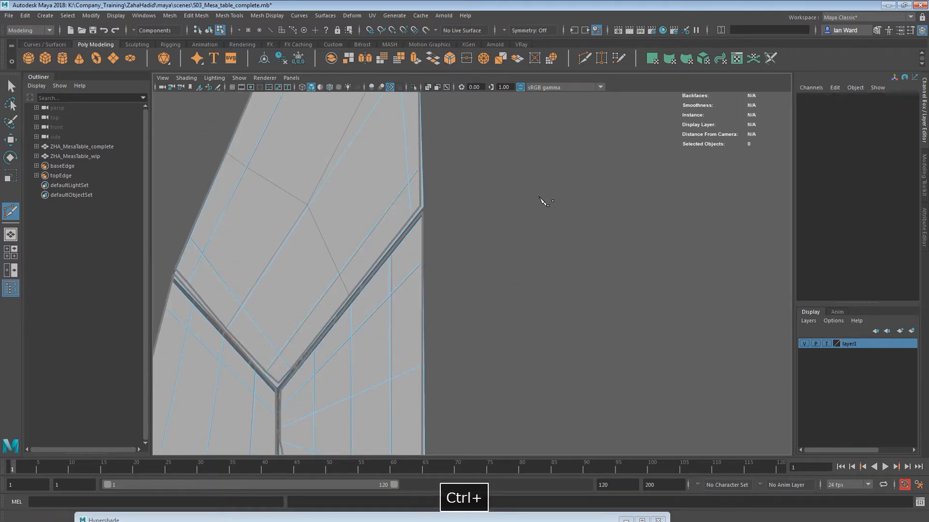
{"action": "middle_click_drag", "start_coordinate": [507, 280], "coordinate": [356, 374], "text": "alt"}
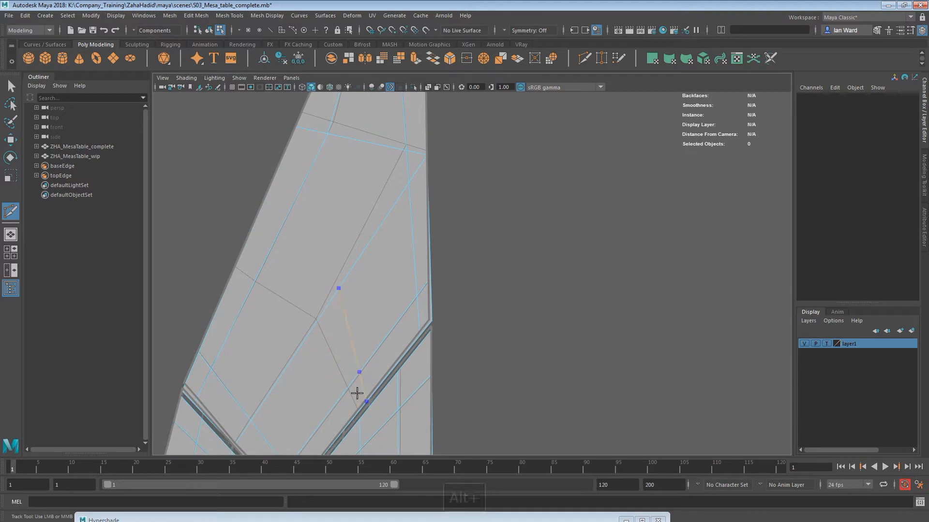
{"action": "middle_click_drag", "start_coordinate": [371, 230], "coordinate": [377, 386], "text": "alt"}
{"action": "middle_click_drag", "start_coordinate": [386, 272], "coordinate": [460, 130], "text": "alt"}
{"action": "middle_click_drag", "start_coordinate": [459, 267], "coordinate": [367, 340], "text": "alt"}
{"action": "middle_click_drag", "start_coordinate": [417, 227], "coordinate": [410, 308], "text": "alt"}
{"action": "right_click_drag", "start_coordinate": [424, 279], "coordinate": [588, 296], "text": "alt"}
{"action": "middle_click_drag", "start_coordinate": [417, 290], "coordinate": [507, 238], "text": "alt"}
{"action": "right_click_drag", "start_coordinate": [373, 270], "coordinate": [425, 275], "text": "alt"}
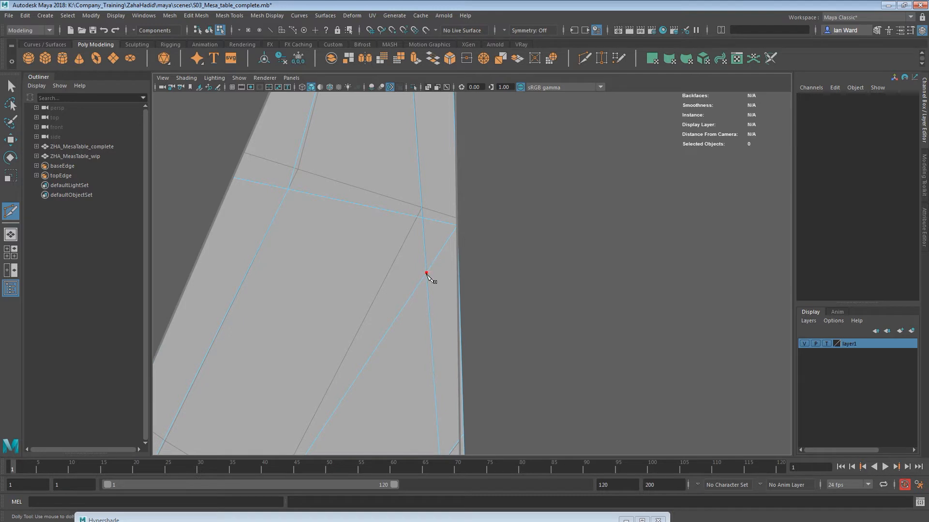
- Use Target Weld to merge the stray intersection vertex near the upper panel's right edge into the crossing vertex directly above it
{"action": "left_click", "coordinate": [422, 218]}
{"action": "key", "text": "q"}
{"action": "right_click_drag", "start_coordinate": [424, 223], "coordinate": [386, 222]}
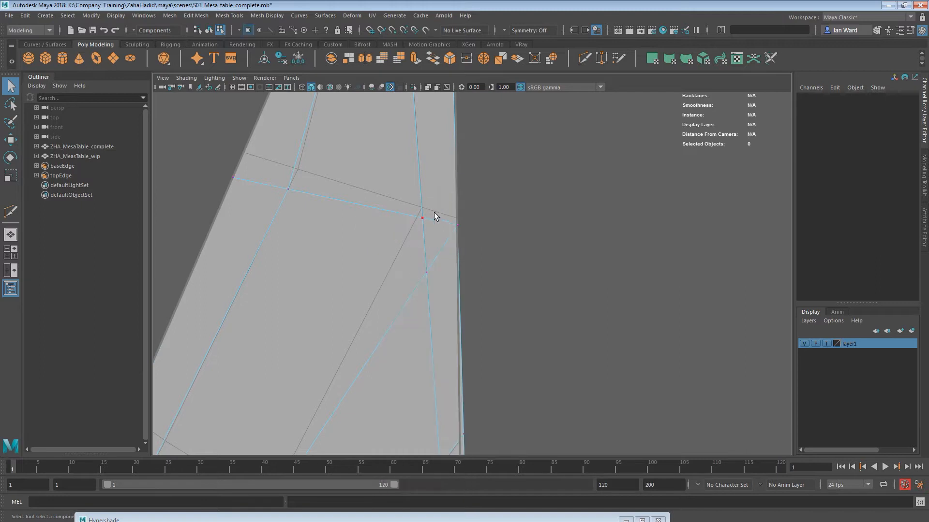
{"action": "middle_click_drag", "start_coordinate": [434, 213], "coordinate": [416, 322], "text": "alt"}
{"action": "left_click_drag", "start_coordinate": [410, 329], "coordinate": [405, 340]}
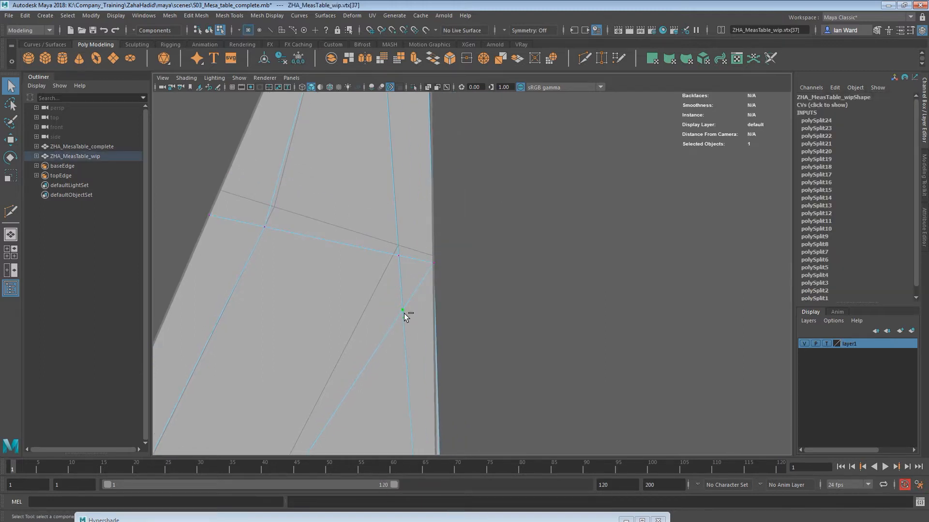
{"action": "mouse_move", "coordinate": [402, 308]}
{"action": "right_mouse_down", "text": "shift"}
{"action": "mouse_move", "coordinate": [407, 280]}
{"action": "mouse_move", "coordinate": [406, 307]}
{"action": "right_mouse_up", "text": "shift"}
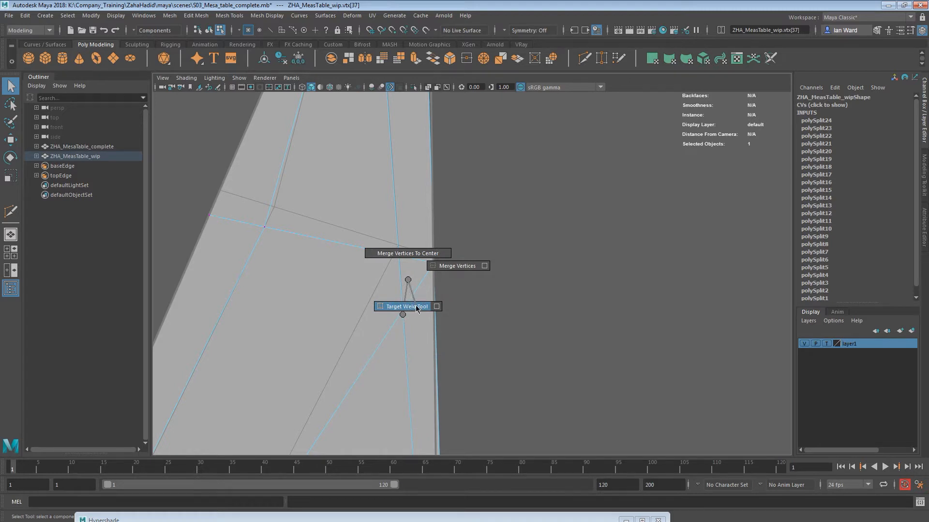
{"action": "right_click_drag", "start_coordinate": [424, 310], "coordinate": [423, 310], "text": "shift"}
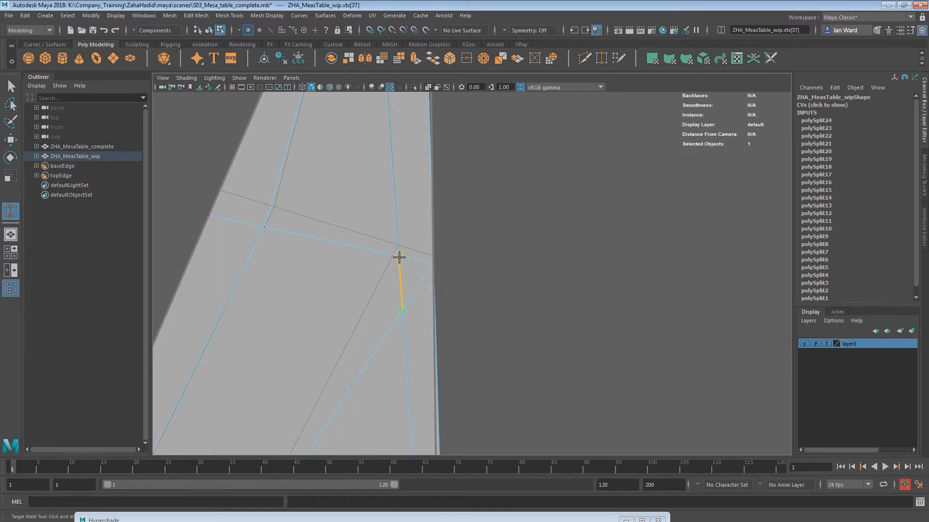
{"action": "left_click_drag", "start_coordinate": [399, 256], "coordinate": [400, 257]}
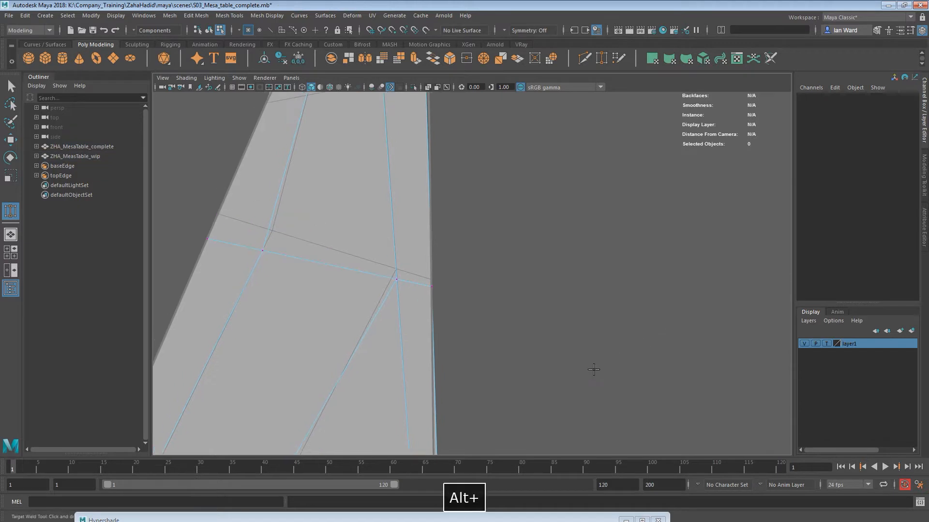
- Multi-Cut the upper panel along the bent reference edge, from the left edge through the central lengthwise edge to the lower-right diagonal
{"action": "right_click_drag", "start_coordinate": [591, 372], "coordinate": [428, 336], "text": "alt"}
{"action": "middle_click_drag", "start_coordinate": [428, 336], "coordinate": [431, 286], "text": "alt"}
{"action": "middle_click_drag", "start_coordinate": [469, 342], "coordinate": [468, 317], "text": "alt"}
{"action": "right_click_drag", "start_coordinate": [481, 332], "coordinate": [535, 373], "text": "alt"}
{"action": "middle_click_drag", "start_coordinate": [535, 373], "coordinate": [587, 230], "text": "alt"}
{"action": "middle_click_drag", "start_coordinate": [493, 296], "coordinate": [506, 284], "text": "alt"}
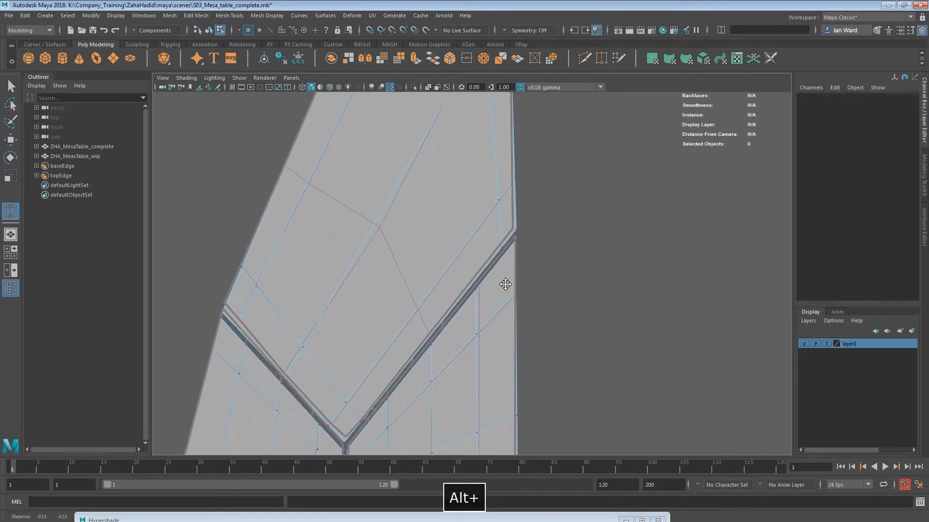
{"action": "middle_click_drag", "start_coordinate": [393, 240], "coordinate": [408, 254], "text": "alt"}
{"action": "right_click_drag", "start_coordinate": [320, 211], "coordinate": [265, 211], "text": "shift"}
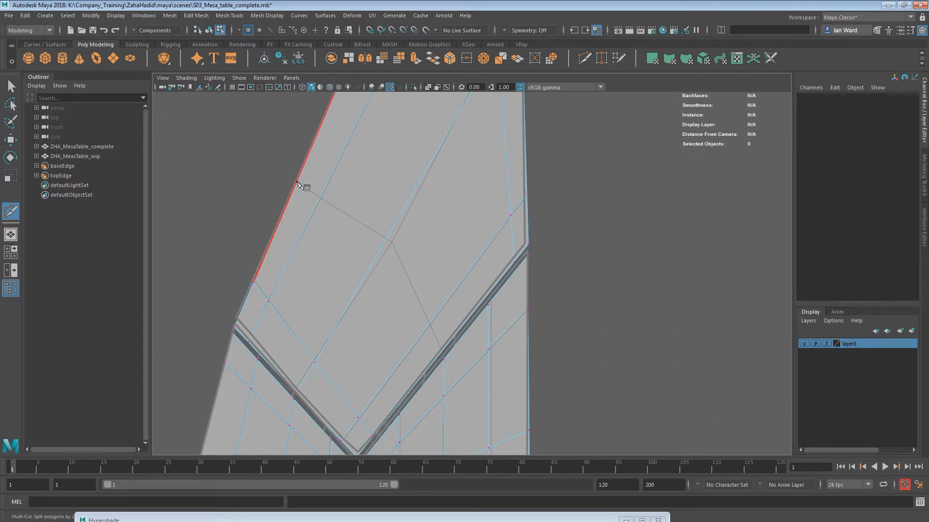
{"action": "left_click", "coordinate": [297, 182]}
{"action": "left_click", "coordinate": [386, 238]}
{"action": "left_click", "coordinate": [441, 351]}
{"action": "right_click", "coordinate": [719, 329]}
- Insert an edge loop across the narrow tip of the upper panel, along the reference edge just below its short top edge
{"action": "middle_click_drag", "start_coordinate": [637, 340], "coordinate": [638, 308], "text": "alt"}
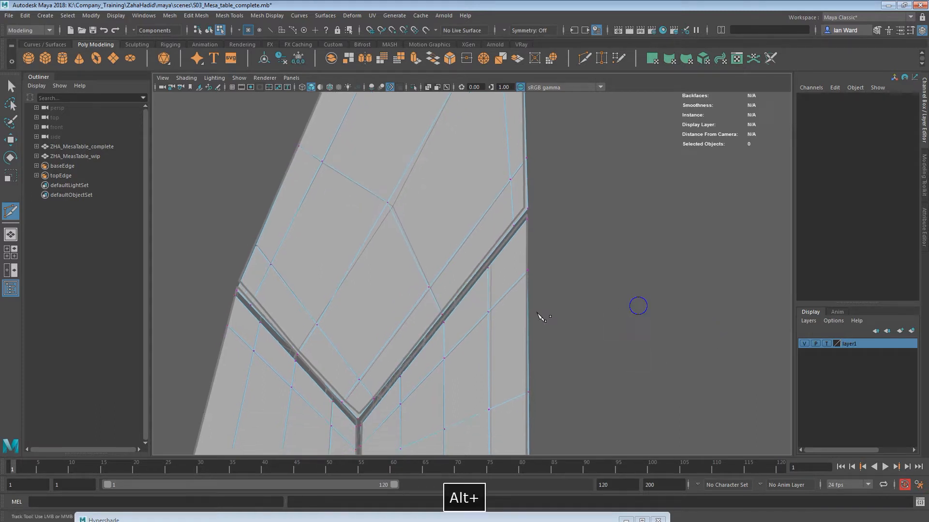
{"action": "right_click_drag", "start_coordinate": [546, 346], "coordinate": [445, 332], "text": "alt"}
{"action": "middle_click_drag", "start_coordinate": [477, 332], "coordinate": [457, 287], "text": "alt"}
{"action": "right_click_drag", "start_coordinate": [556, 310], "coordinate": [581, 319], "text": "alt"}
{"action": "middle_click_drag", "start_coordinate": [588, 348], "coordinate": [621, 387], "text": "alt"}
{"action": "middle_click_drag", "start_coordinate": [516, 275], "coordinate": [510, 308], "text": "alt"}
{"action": "middle_click_drag", "start_coordinate": [524, 208], "coordinate": [528, 268], "text": "alt"}
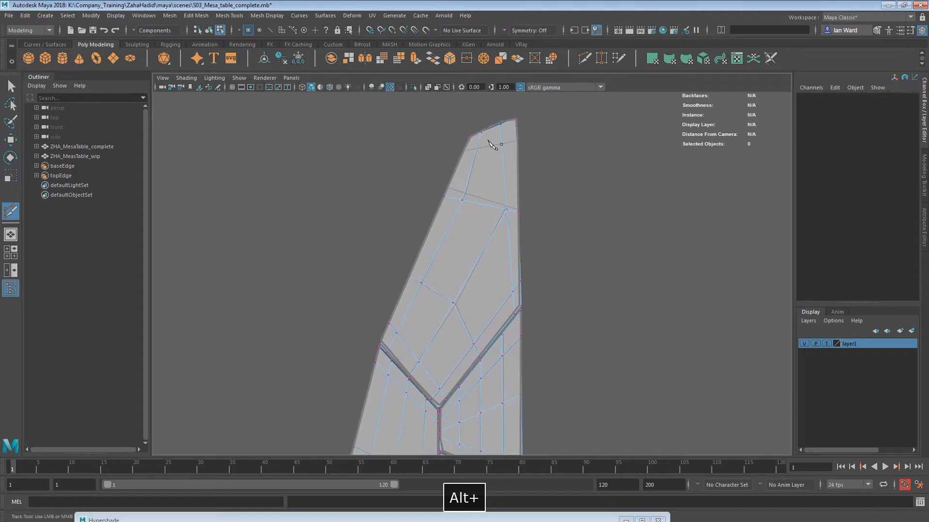
{"action": "right_click_drag", "start_coordinate": [458, 156], "coordinate": [386, 185], "text": "alt"}
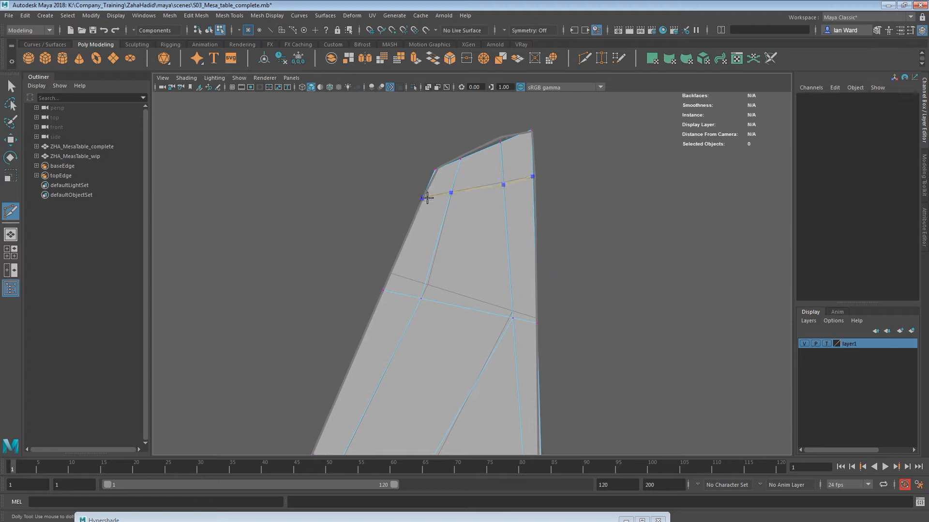
{"action": "left_click", "coordinate": [428, 198], "text": "ctrl"}
{"action": "key", "text": "q"}
{"action": "left_click_drag", "start_coordinate": [359, 267], "coordinate": [448, 330]}
{"action": "key", "text": "w"}
{"action": "left_click_drag", "start_coordinate": [403, 296], "coordinate": [409, 281]}
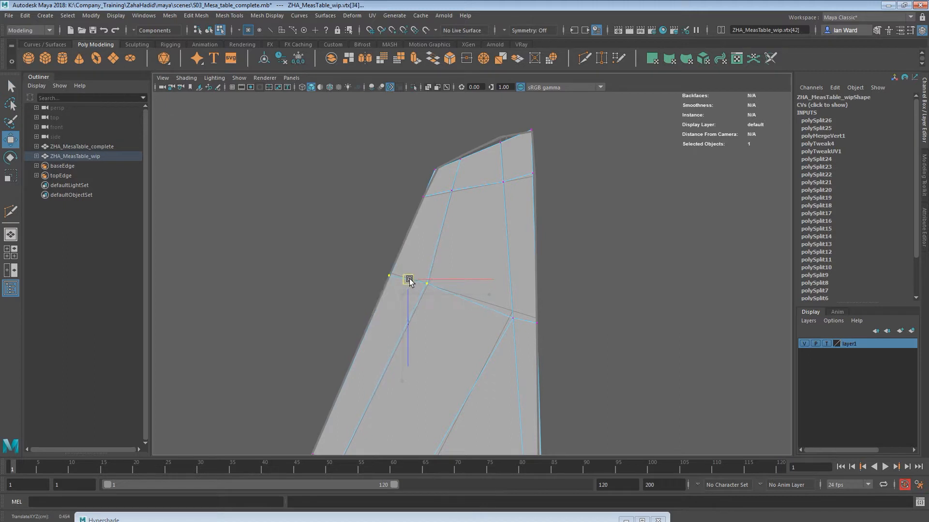
{"action": "key", "text": "z"}
{"action": "left_click", "coordinate": [383, 290]}
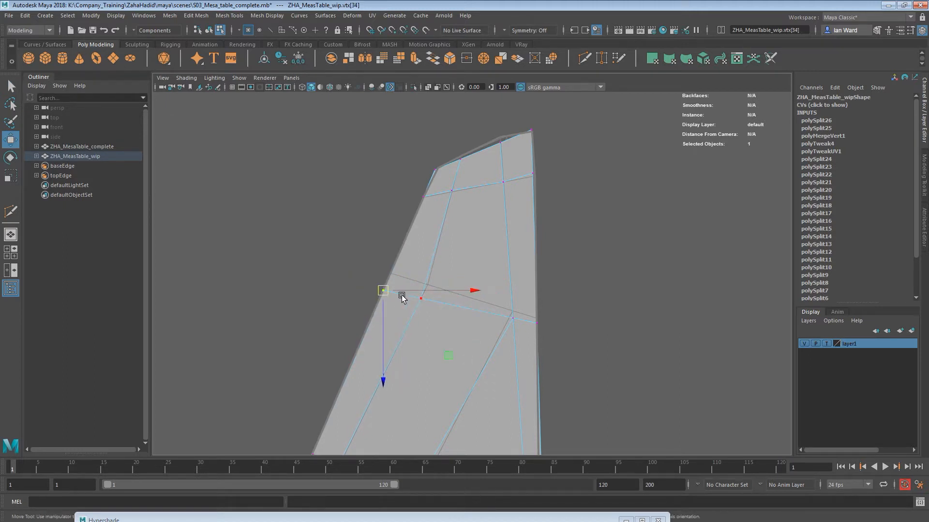
{"action": "mouse_move", "coordinate": [386, 289]}
{"action": "left_mouse_down"}
{"action": "mouse_move", "coordinate": [404, 268]}
{"action": "mouse_move", "coordinate": [398, 289]}
{"action": "left_mouse_up"}
{"action": "key", "text": "z"}
- Move the crossing vertex near the upper panel's right edge up onto the reference edge
{"action": "left_click_drag", "start_coordinate": [499, 307], "coordinate": [518, 346]}
{"action": "right_click_drag", "start_coordinate": [520, 346], "coordinate": [558, 369], "text": "alt"}
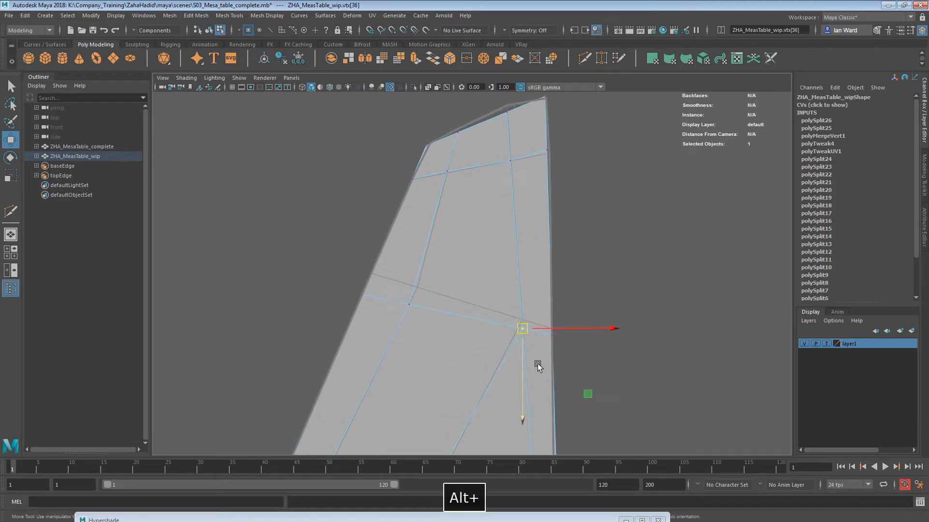
{"action": "left_click_drag", "start_coordinate": [522, 362], "coordinate": [521, 351]}
- Try to move the cross cut's right end vertex onto the reference edge, freely and with curve snapping
{"action": "left_click_drag", "start_coordinate": [539, 322], "coordinate": [568, 353]}
{"action": "key", "text": "z"}
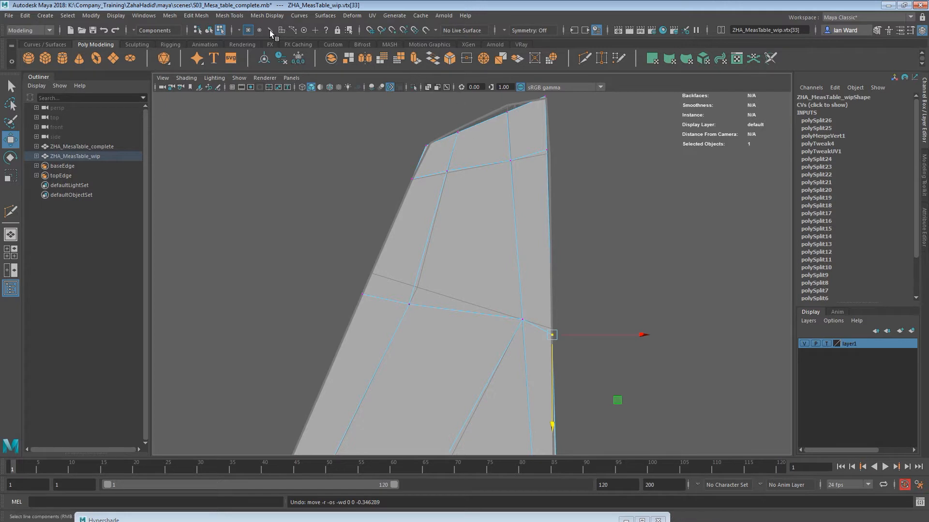
{"action": "left_click", "coordinate": [381, 30]}
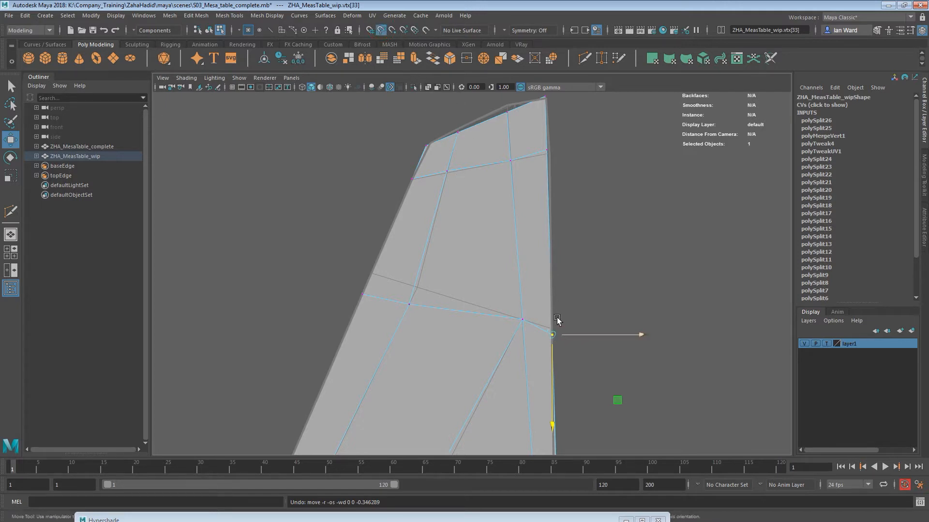
{"action": "left_click_drag", "start_coordinate": [551, 335], "coordinate": [580, 363]}
{"action": "key", "text": "z"}
{"action": "left_click", "coordinate": [382, 30]}
- Set the Transform Constraint to Edge Slide and slide the cross cut's right end vertex up onto the reference edge
{"action": "left_click", "coordinate": [925, 187]}
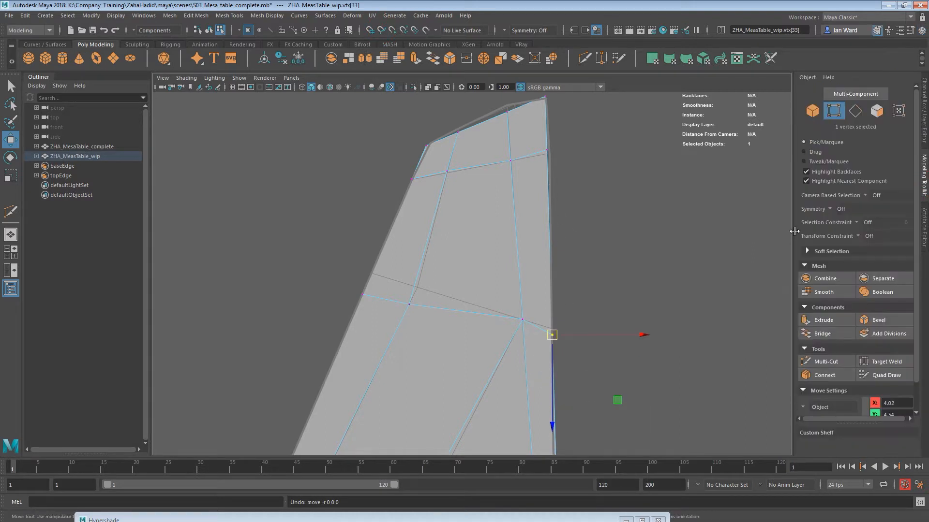
{"action": "left_click", "coordinate": [858, 237]}
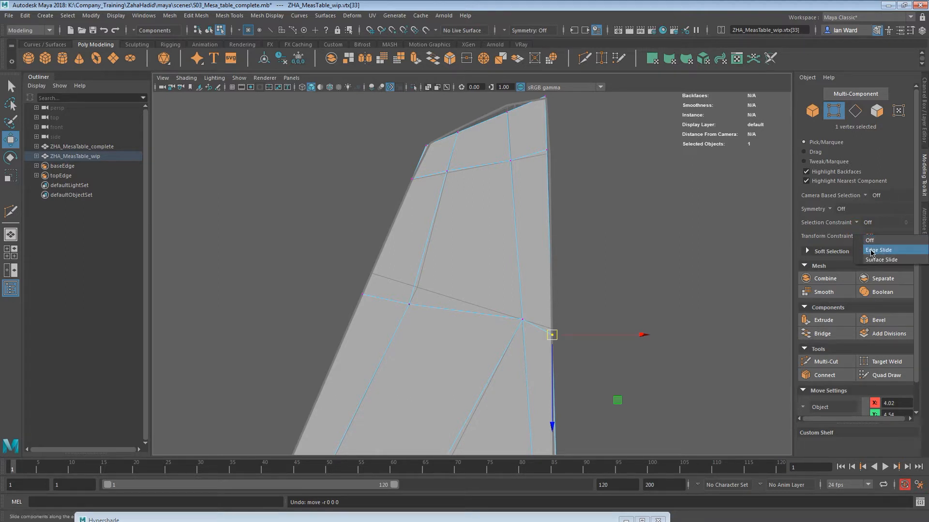
{"action": "left_click", "coordinate": [860, 256]}
{"action": "mouse_move", "coordinate": [552, 336]}
{"action": "left_mouse_down"}
{"action": "mouse_move", "coordinate": [551, 352]}
{"action": "mouse_move", "coordinate": [554, 319]}
{"action": "mouse_move", "coordinate": [570, 349]}
{"action": "mouse_move", "coordinate": [394, 375]}
{"action": "mouse_move", "coordinate": [565, 344]}
{"action": "left_mouse_up"}
- Slide the cross cut's left end and inner left vertices onto the reference edge, and turn the transform constraint off
{"action": "left_click_drag", "start_coordinate": [314, 265], "coordinate": [380, 328]}
{"action": "left_click_drag", "start_coordinate": [359, 298], "coordinate": [380, 279]}
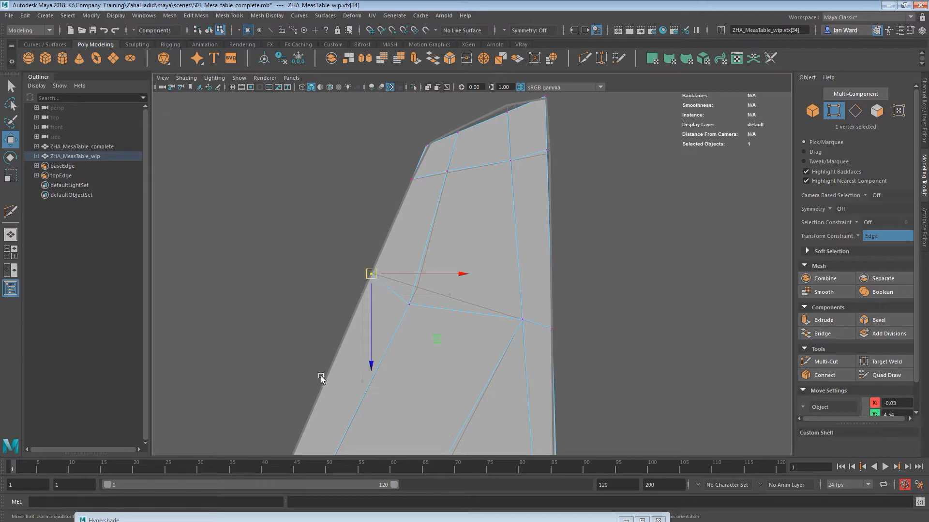
{"action": "left_click", "coordinate": [407, 309]}
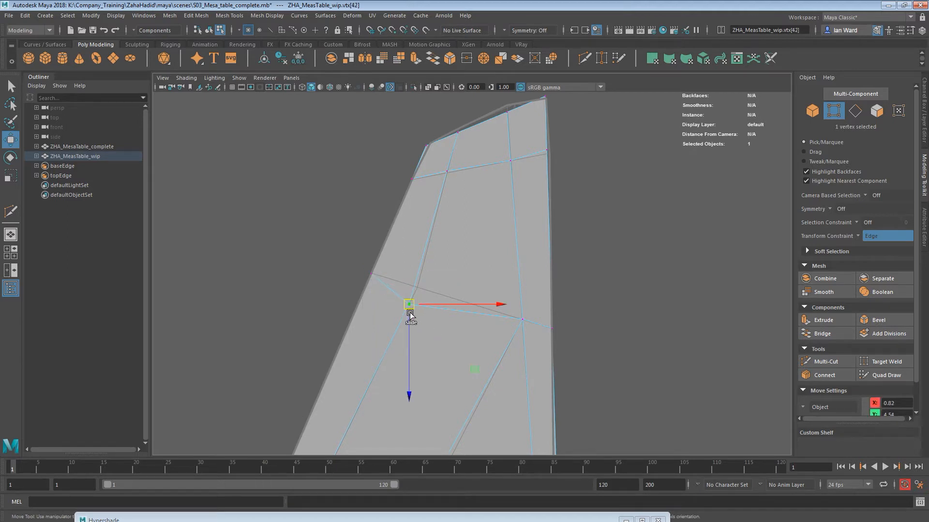
{"action": "left_click_drag", "start_coordinate": [412, 311], "coordinate": [419, 287]}
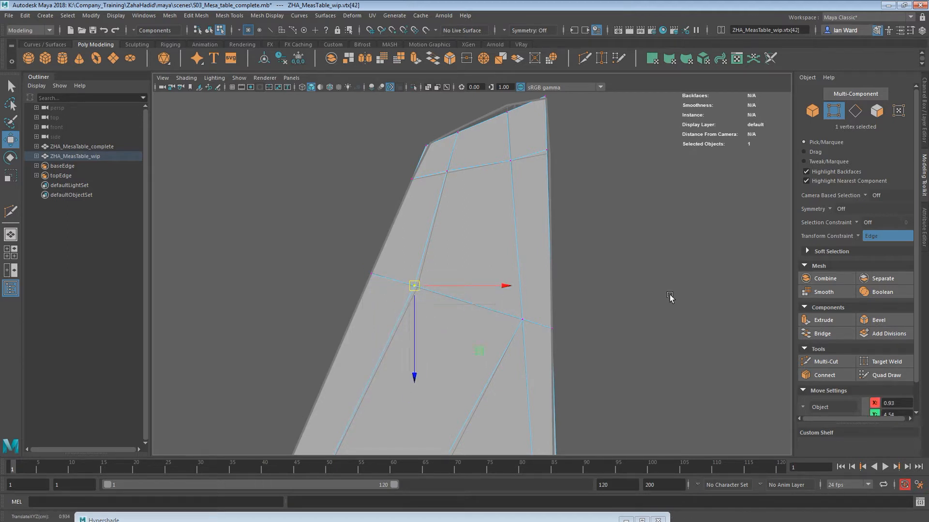
{"action": "left_click", "coordinate": [870, 236]}
{"action": "left_click", "coordinate": [873, 235]}
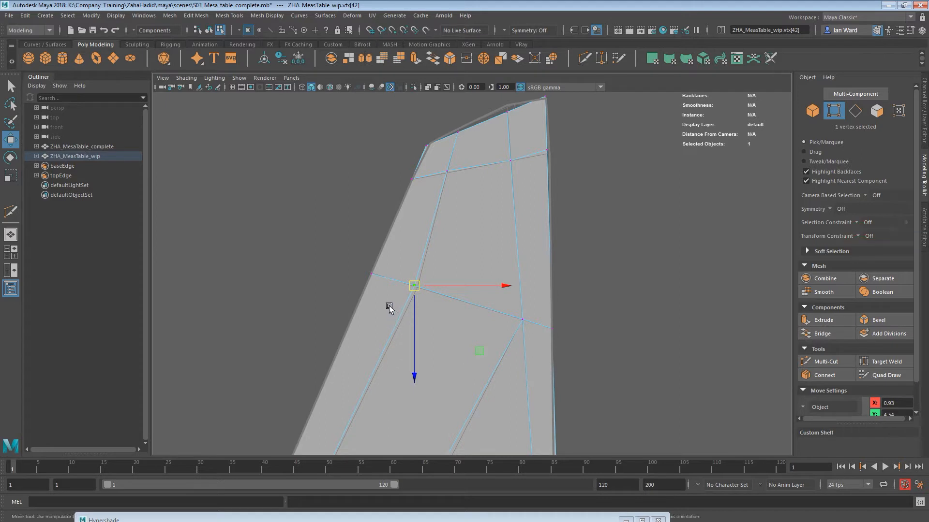
{"action": "left_click", "coordinate": [580, 357]}
- Compare the left corner and short top edge vertices of the upper panel's tip with the reference outline
{"action": "middle_click_drag", "start_coordinate": [622, 290], "coordinate": [633, 324], "text": "alt"}
{"action": "left_click_drag", "start_coordinate": [411, 144], "coordinate": [448, 189]}
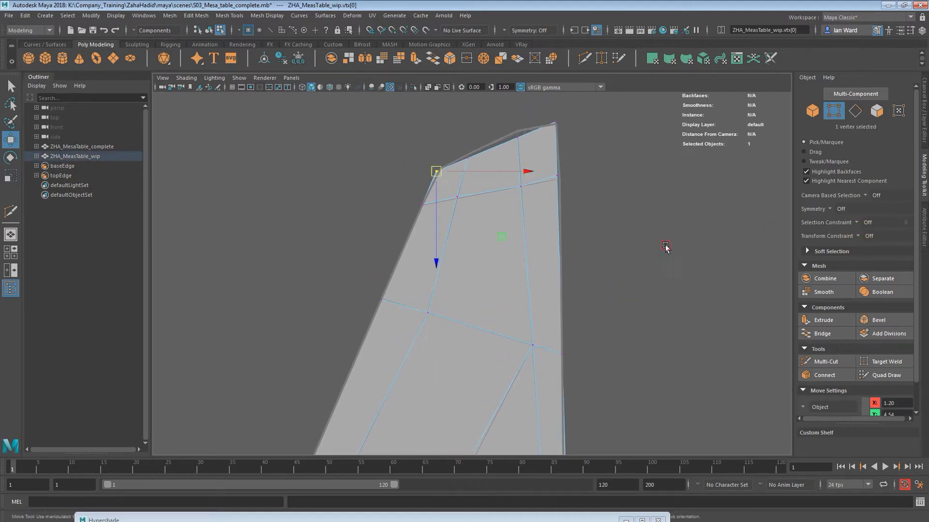
{"action": "left_click", "coordinate": [661, 290]}
{"action": "middle_click_drag", "start_coordinate": [643, 310], "coordinate": [645, 310], "text": "alt"}
{"action": "middle_click_drag", "start_coordinate": [520, 149], "coordinate": [525, 216], "text": "alt"}
{"action": "right_click_drag", "start_coordinate": [526, 218], "coordinate": [711, 218], "text": "alt"}
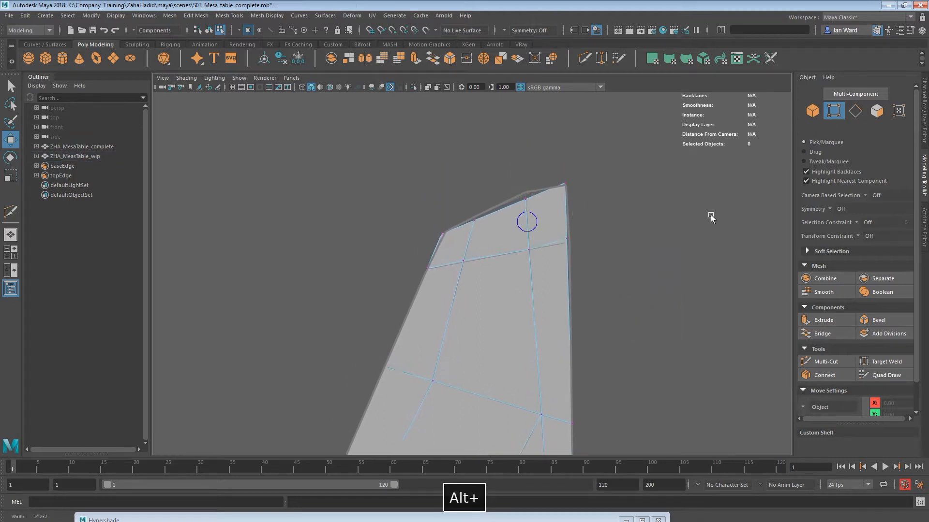
{"action": "left_click_drag", "start_coordinate": [543, 153], "coordinate": [557, 174]}
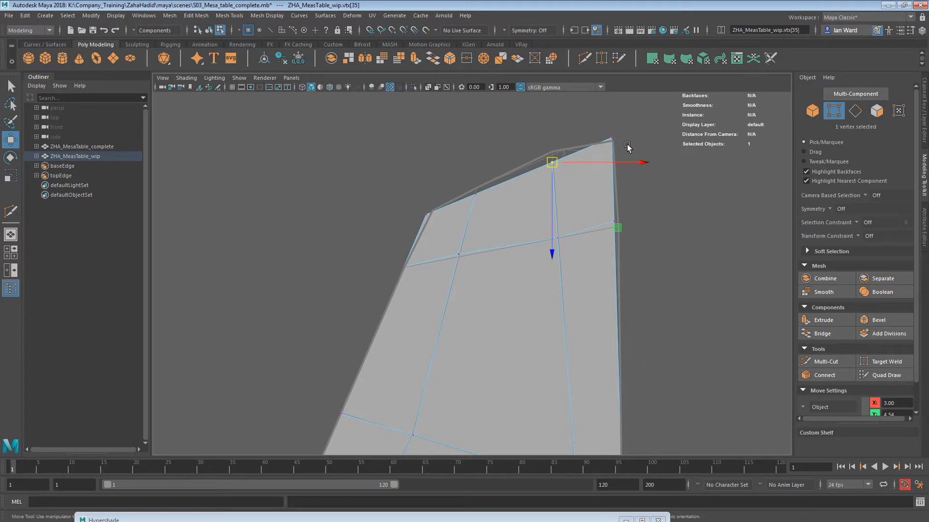
- Move the two inner vertices of the tip's edge loop down onto the reference edge
{"action": "left_click", "coordinate": [557, 237]}
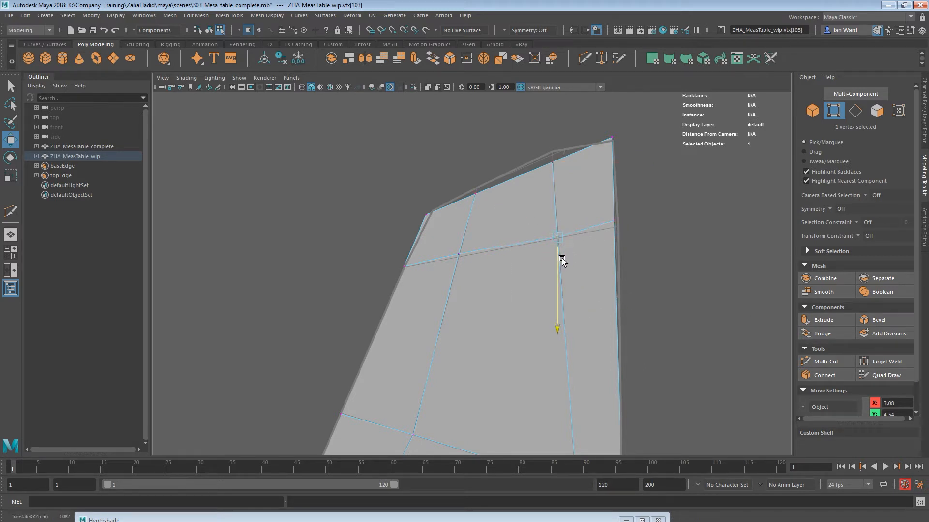
{"action": "left_click", "coordinate": [457, 262]}
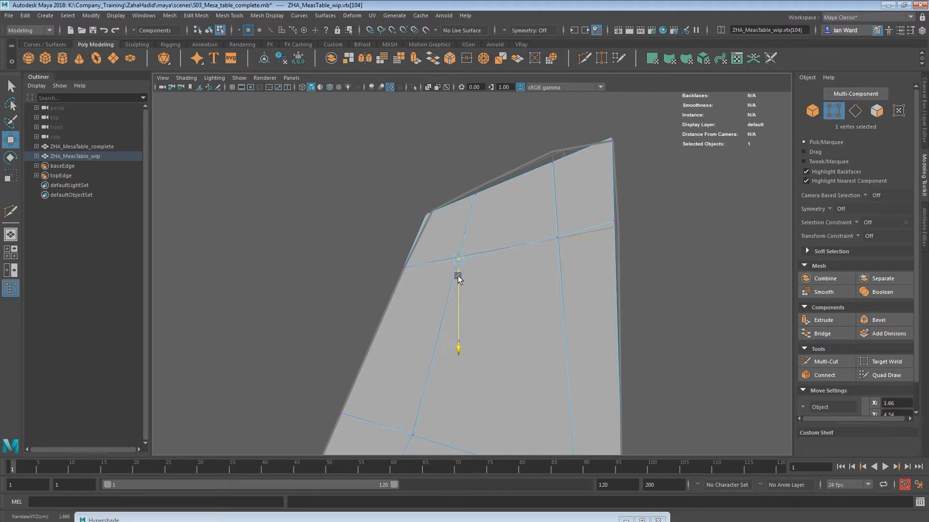
{"action": "left_click", "coordinate": [729, 338]}
- Slide the right end vertex of the tip's edge loop down to the reference edge with Edge Slide, and turn the constraint off
{"action": "right_click_drag", "start_coordinate": [727, 334], "coordinate": [812, 305], "text": "alt"}
{"action": "left_click", "coordinate": [618, 206]}
{"action": "left_click", "coordinate": [858, 236]}
{"action": "left_click", "coordinate": [871, 251]}
{"action": "left_click_drag", "start_coordinate": [629, 231], "coordinate": [628, 242]}
{"action": "left_click", "coordinate": [749, 245]}
{"action": "left_click", "coordinate": [859, 236]}
{"action": "left_click", "coordinate": [870, 242]}
- Select all faces of the wip tabletop panels in a perspective view
{"action": "key", "text": "space"}
{"action": "left_click_drag", "start_coordinate": [696, 261], "coordinate": [458, 282], "text": "alt"}
{"action": "right_click_drag", "start_coordinate": [458, 282], "coordinate": [489, 251], "text": "alt"}
{"action": "middle_click_drag", "start_coordinate": [489, 251], "coordinate": [496, 269], "text": "alt"}
{"action": "left_click_drag", "start_coordinate": [496, 266], "coordinate": [493, 295], "text": "alt"}
{"action": "right_click_drag", "start_coordinate": [492, 295], "coordinate": [490, 274]}
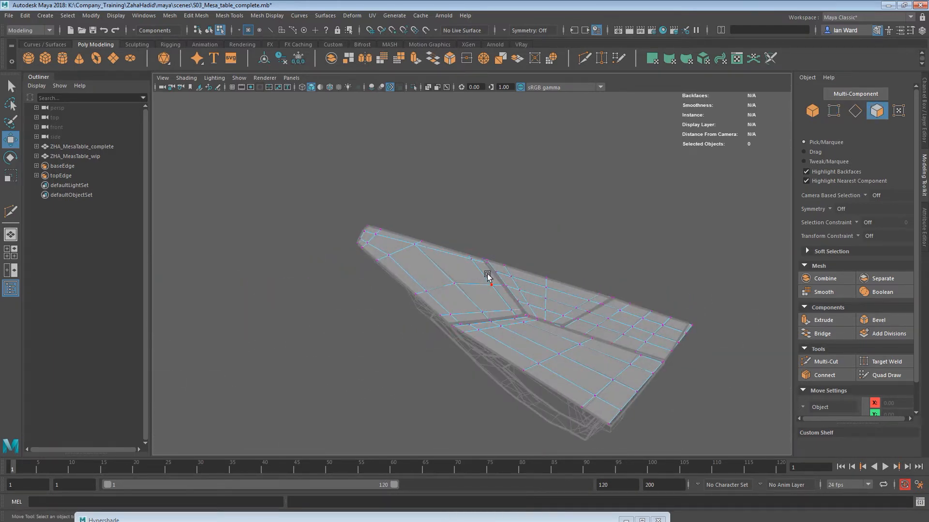
{"action": "left_click_drag", "start_coordinate": [912, 509], "coordinate": [912, 509]}
{"action": "middle_click_drag", "start_coordinate": [562, 269], "coordinate": [539, 169], "text": "alt"}
{"action": "right_click_drag", "start_coordinate": [539, 271], "coordinate": [659, 255], "text": "alt"}
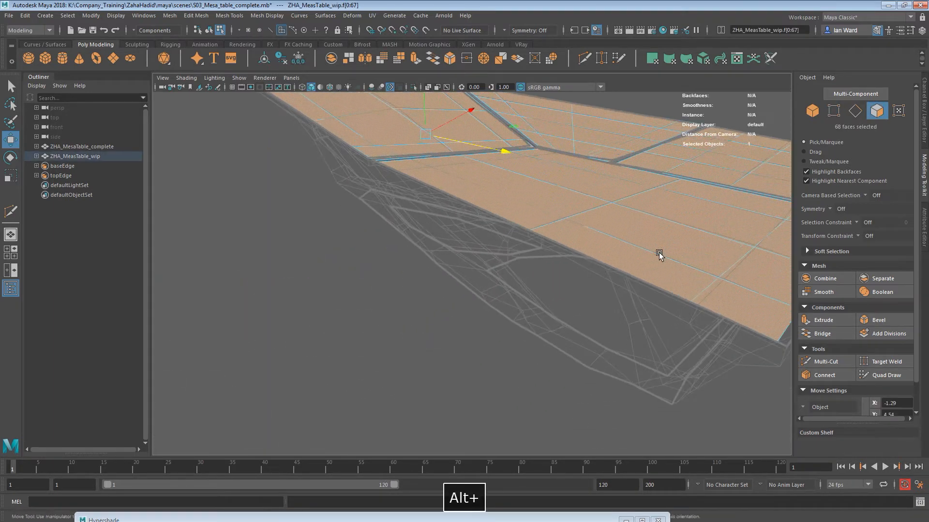
{"action": "left_click_drag", "start_coordinate": [659, 255], "coordinate": [634, 257], "text": "alt"}
- Extrude the selected tabletop faces by about -0.19 in Local Translate Z, keeping the faces together
{"action": "key", "text": "ctrl+e"}
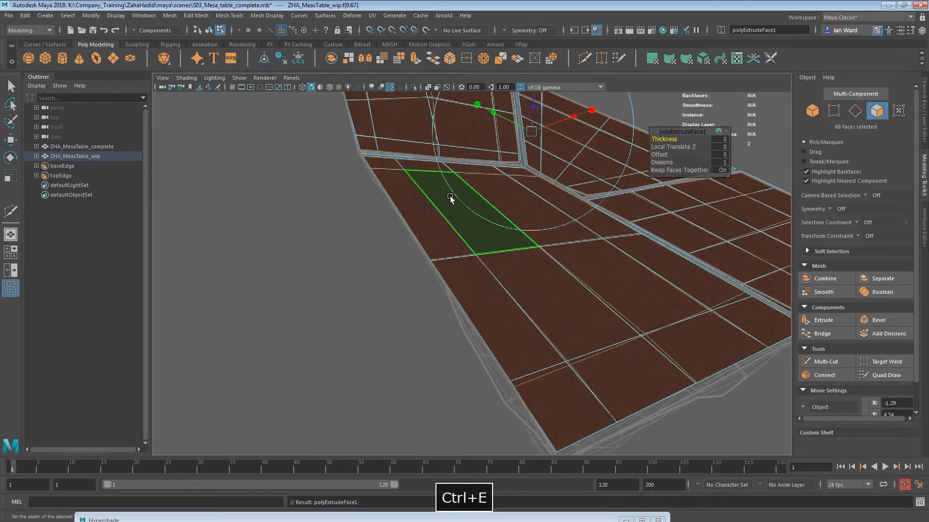
{"action": "middle_click_drag", "start_coordinate": [449, 197], "coordinate": [466, 276], "text": "alt"}
{"action": "left_click_drag", "start_coordinate": [467, 275], "coordinate": [524, 196], "text": "alt"}
{"action": "left_click_drag", "start_coordinate": [536, 164], "coordinate": [621, 201]}
{"action": "right_click_drag", "start_coordinate": [622, 201], "coordinate": [910, 346], "text": "alt"}
{"action": "left_click_drag", "start_coordinate": [642, 320], "coordinate": [652, 319], "text": "alt"}
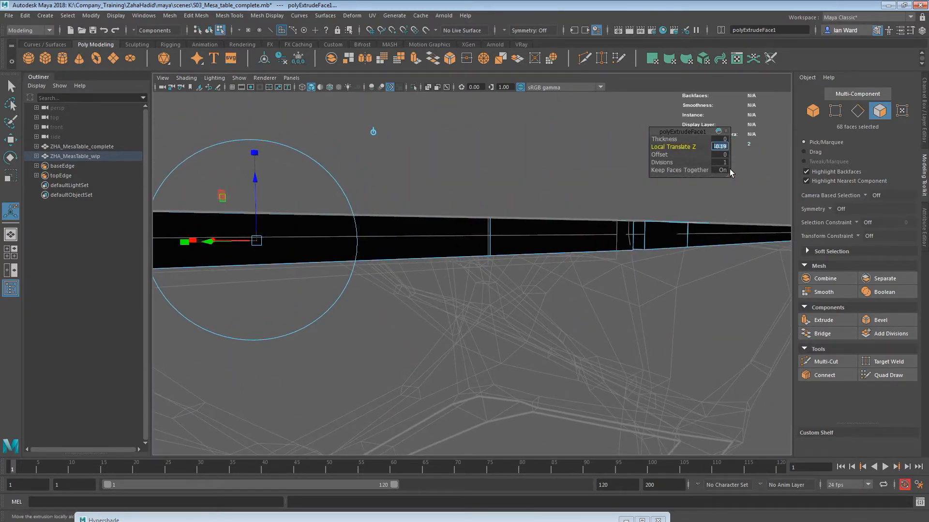
- Set the face extrusion's Local Translate Z to -0.2 and leave the extrude manipulator
{"action": "type", "text": "1"}
{"action": "key", "text": "Return"}
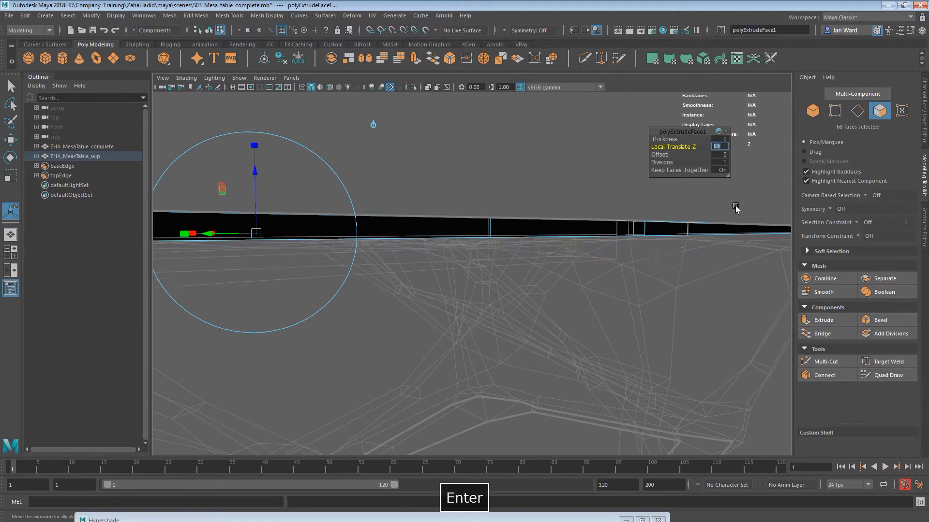
{"action": "type", "text": "-"}
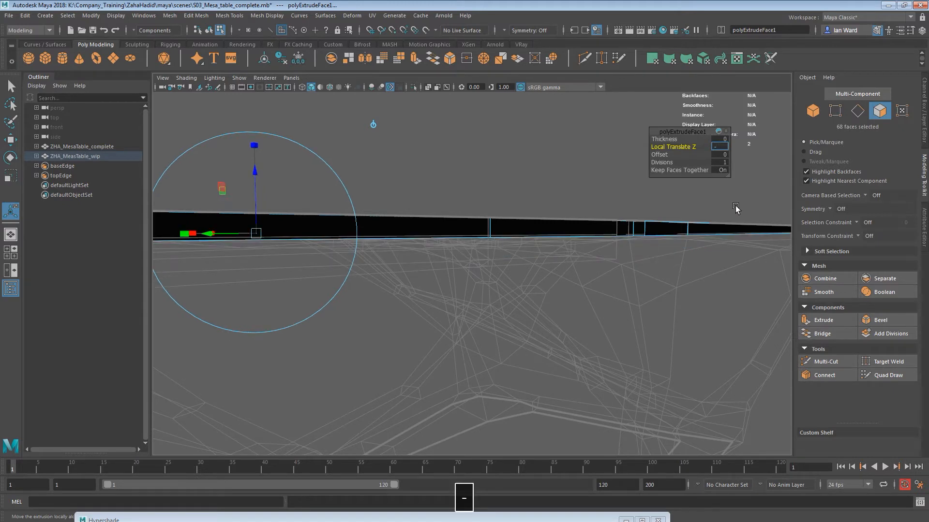
{"action": "key", "text": "Return"}
{"action": "left_click_drag", "start_coordinate": [583, 213], "coordinate": [331, 175], "text": "alt"}
{"action": "key", "text": "z"}
{"action": "left_click_drag", "start_coordinate": [672, 290], "coordinate": [387, 307], "text": "alt"}
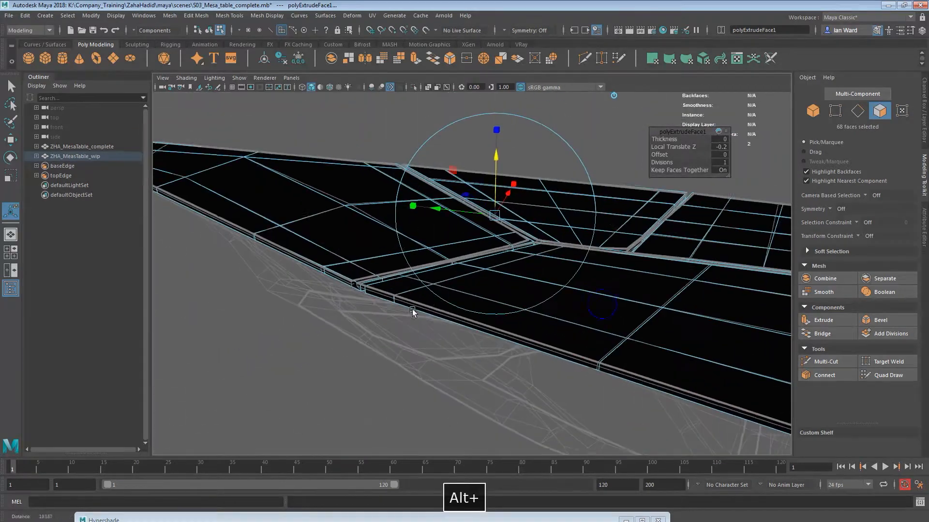
{"action": "key", "text": "q"}
- Examine the extruded panels from several angles, switching Two Sided Lighting on and back off
{"action": "left_click_drag", "start_coordinate": [518, 292], "coordinate": [383, 335], "text": "alt"}
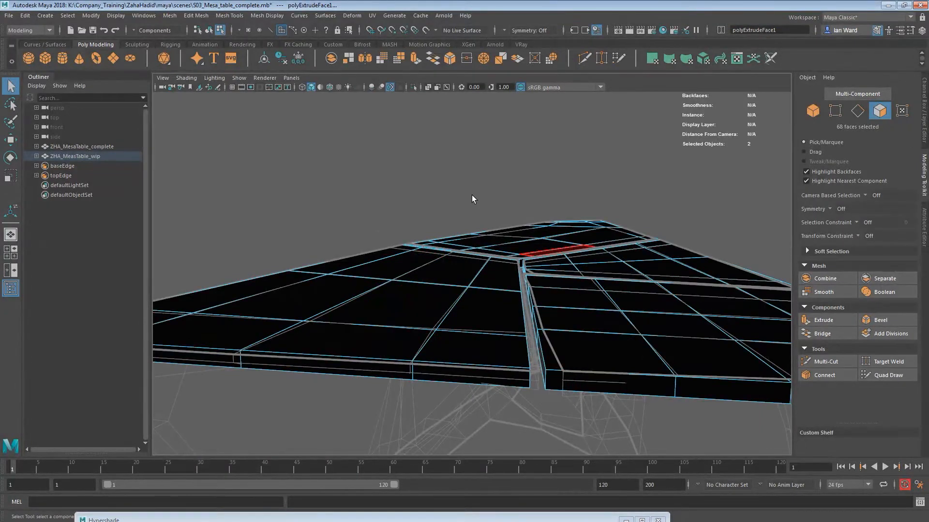
{"action": "left_click_drag", "start_coordinate": [474, 265], "coordinate": [512, 308], "text": "alt"}
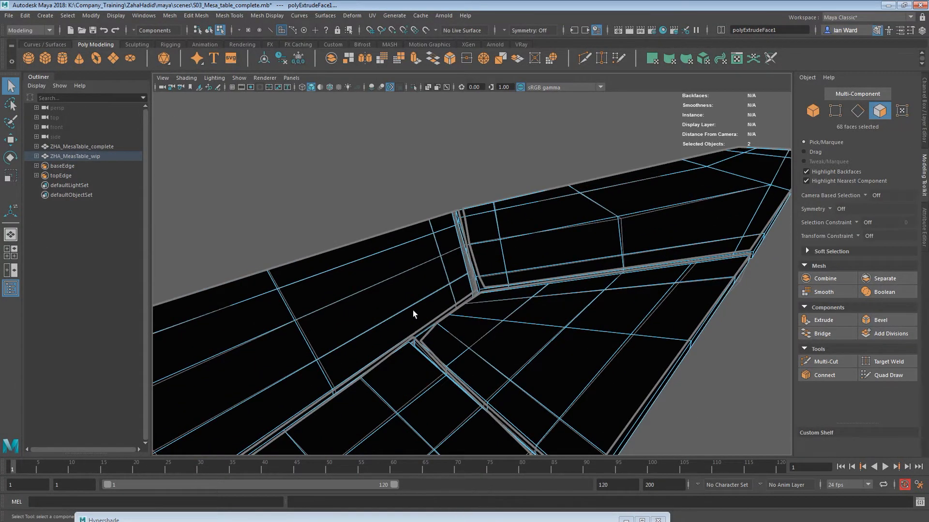
{"action": "left_click_drag", "start_coordinate": [415, 315], "coordinate": [421, 266], "text": "alt"}
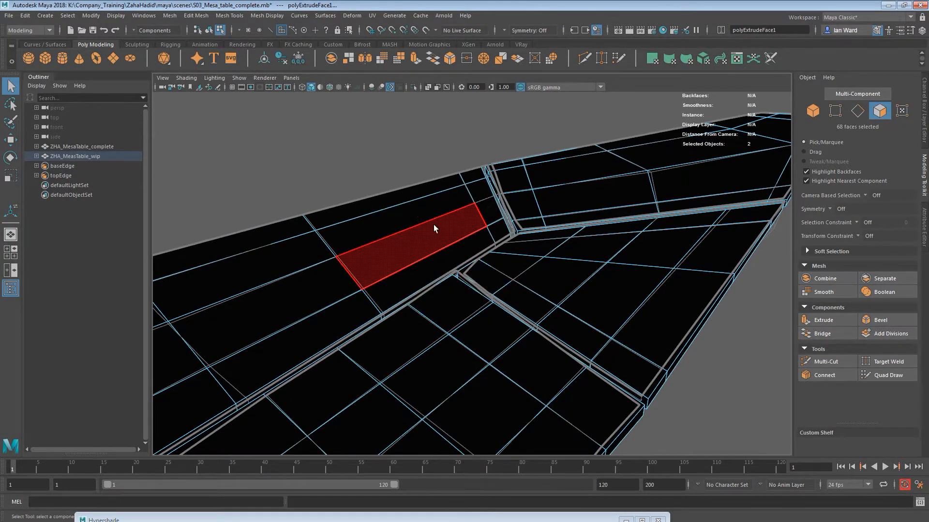
{"action": "left_click", "coordinate": [214, 78]}
{"action": "left_click", "coordinate": [228, 145]}
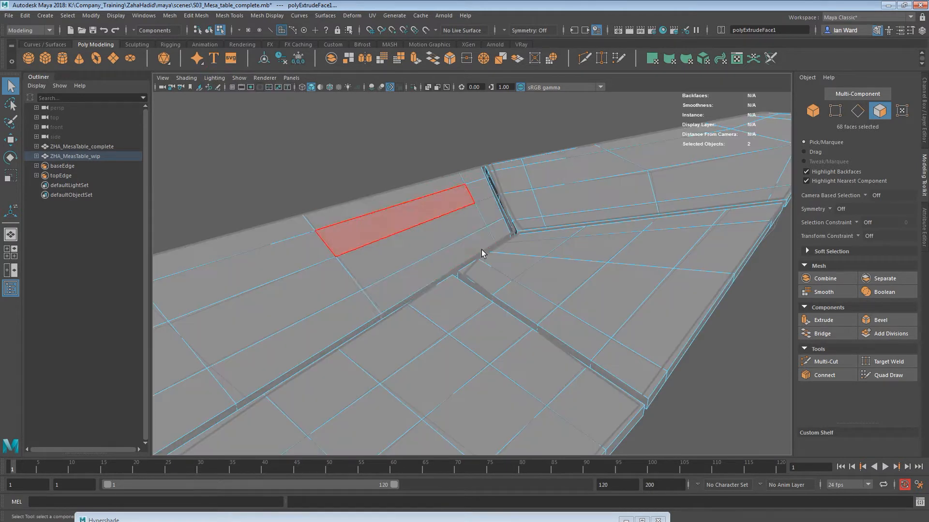
{"action": "left_click", "coordinate": [214, 78]}
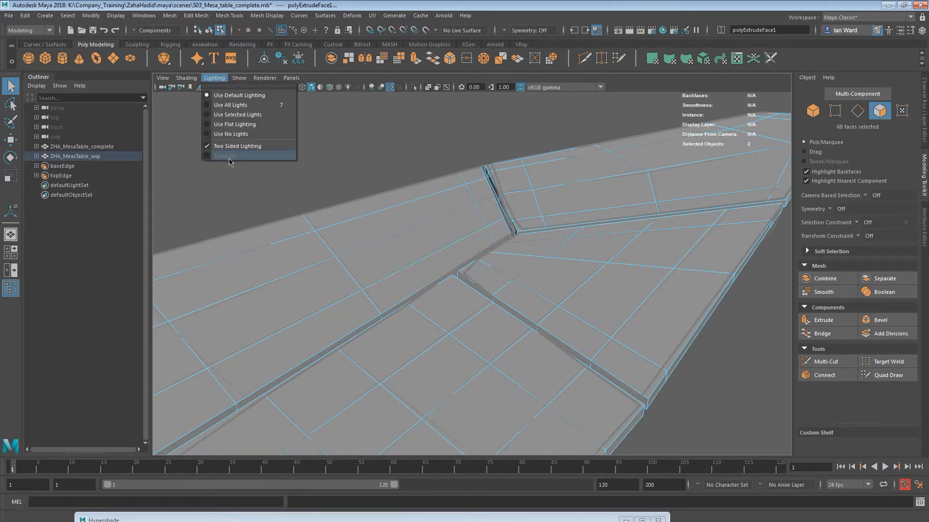
{"action": "left_click", "coordinate": [228, 144]}
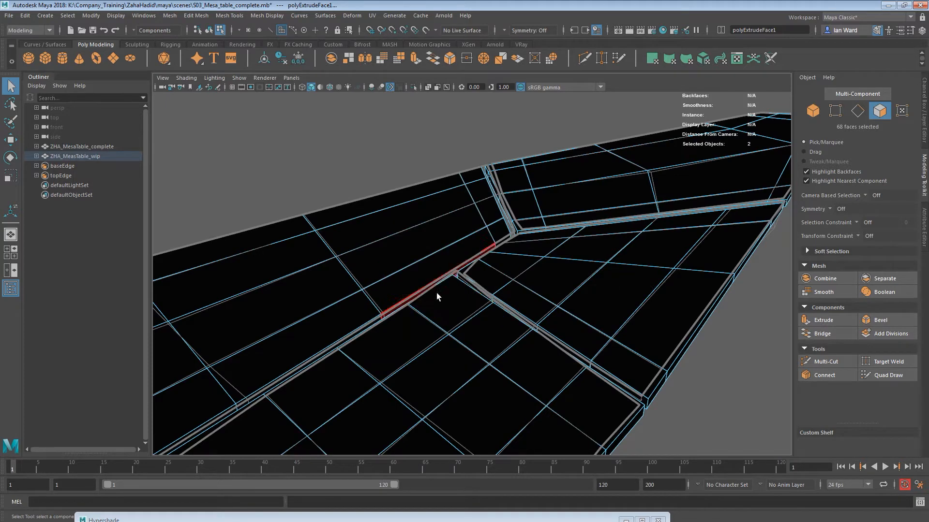
{"action": "middle_click_drag", "start_coordinate": [431, 317], "coordinate": [451, 308], "text": "alt"}
{"action": "left_click_drag", "start_coordinate": [472, 318], "coordinate": [537, 302], "text": "alt"}
- Return the wip tabletop mesh to object mode and reverse its normals
{"action": "right_click", "coordinate": [457, 189], "text": "shift"}
{"action": "mouse_move", "coordinate": [457, 190]}
{"action": "right_mouse_down", "text": "shift"}
{"action": "mouse_move", "coordinate": [458, 170]}
{"action": "mouse_move", "coordinate": [464, 193]}
{"action": "right_mouse_up", "text": "shift"}
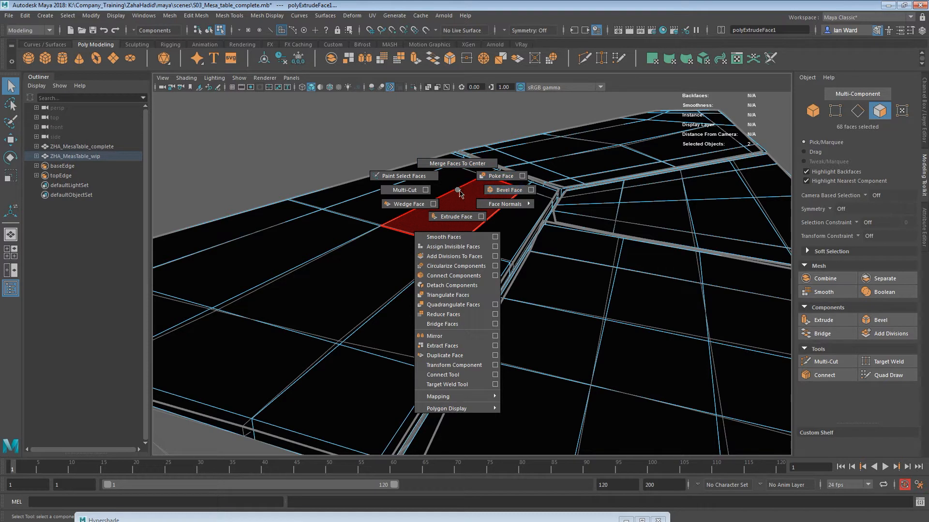
{"action": "right_click_drag", "start_coordinate": [461, 194], "coordinate": [460, 194], "text": "shift"}
{"action": "right_click", "coordinate": [461, 194]}
{"action": "left_click", "coordinate": [492, 177]}
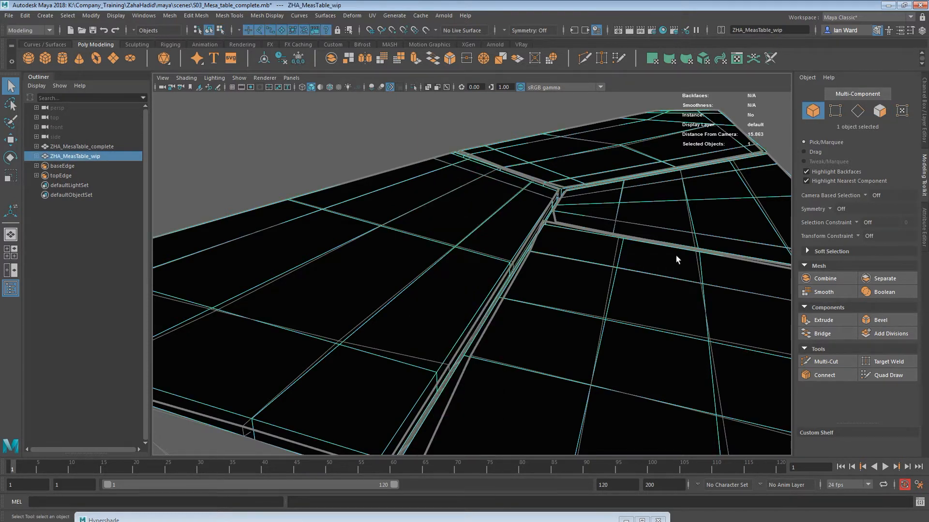
{"action": "right_click_drag", "start_coordinate": [613, 251], "coordinate": [457, 259], "text": "alt"}
{"action": "right_click", "coordinate": [527, 226], "text": "shift"}
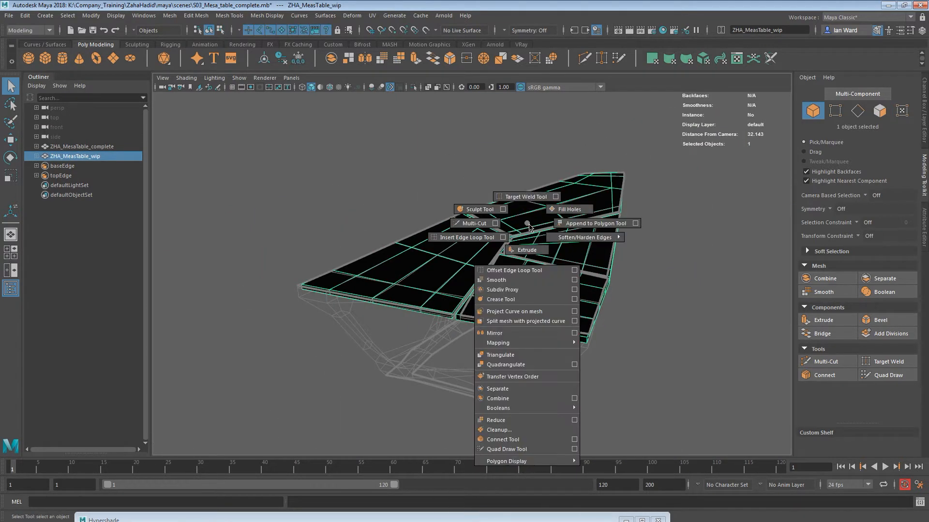
{"action": "key", "text": "space"}
{"action": "left_click", "coordinate": [511, 242]}
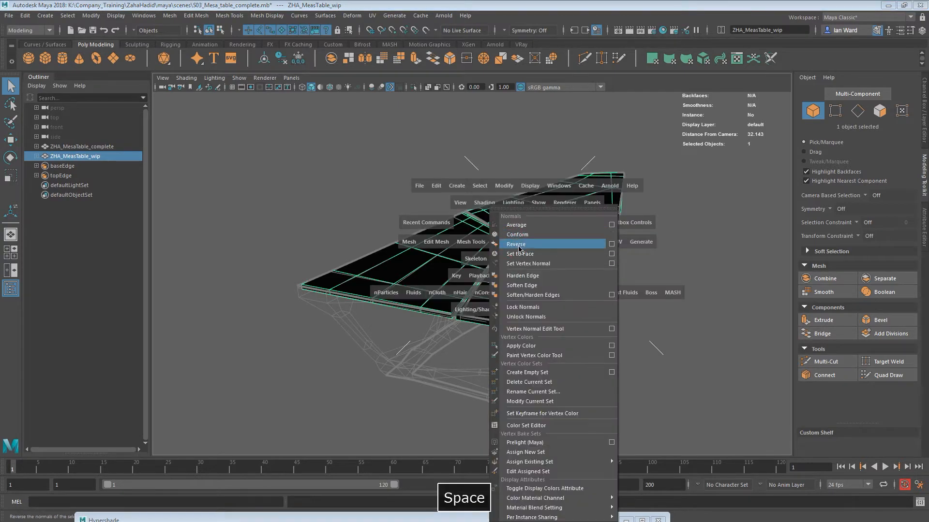
{"action": "left_click", "coordinate": [519, 249]}
{"action": "key", "text": "w"}
- Set the Divisions of the wip tabletop's face extrusion to 2
{"action": "mouse_move", "coordinate": [519, 248]}
{"action": "left_mouse_down", "text": "alt"}
{"action": "mouse_move", "coordinate": [496, 393]}
{"action": "mouse_move", "coordinate": [513, 358]}
{"action": "mouse_move", "coordinate": [620, 332]}
{"action": "mouse_move", "coordinate": [498, 280]}
{"action": "mouse_move", "coordinate": [590, 265]}
{"action": "mouse_move", "coordinate": [529, 343]}
{"action": "mouse_move", "coordinate": [469, 365]}
{"action": "mouse_move", "coordinate": [477, 338]}
{"action": "mouse_move", "coordinate": [400, 328]}
{"action": "mouse_move", "coordinate": [418, 292]}
{"action": "mouse_move", "coordinate": [368, 251]}
{"action": "mouse_move", "coordinate": [411, 322]}
{"action": "mouse_move", "coordinate": [355, 404]}
{"action": "left_mouse_up", "text": "alt"}
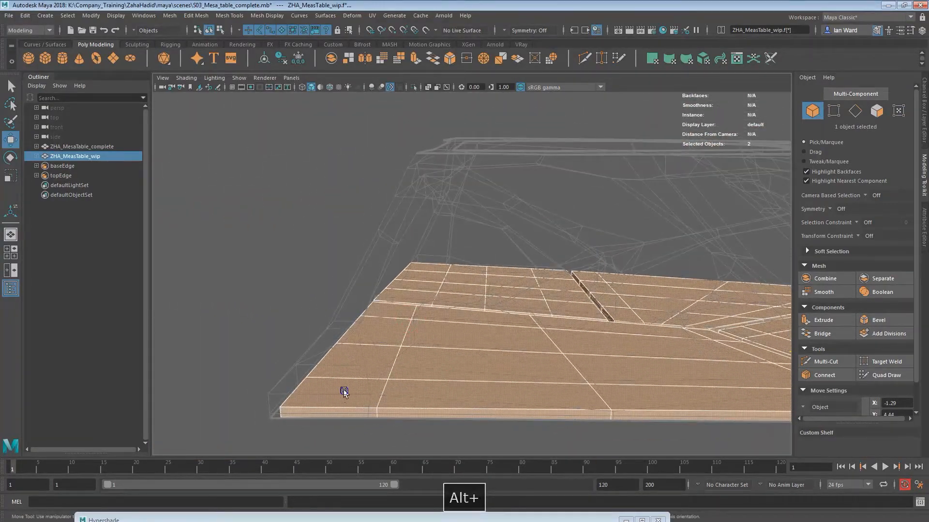
{"action": "right_click", "coordinate": [344, 391]}
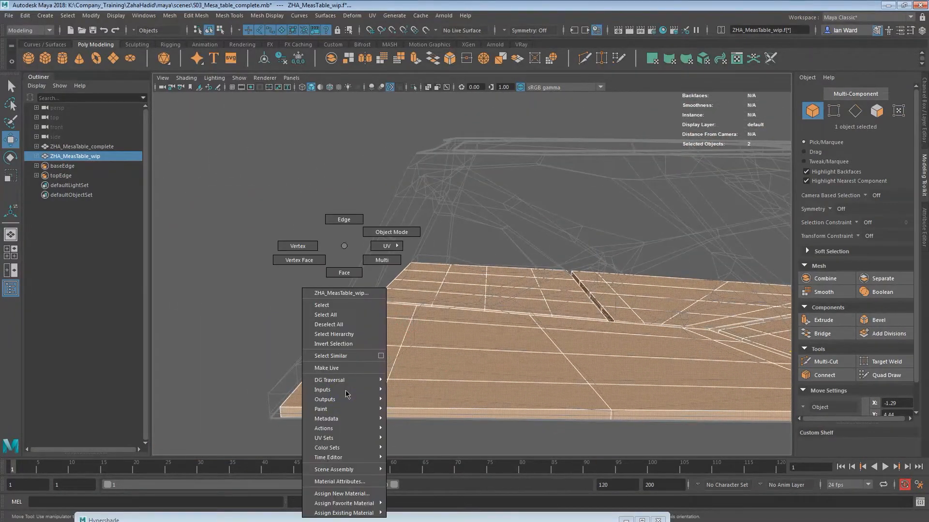
{"action": "left_click", "coordinate": [344, 274]}
{"action": "key", "text": "ctrl+a"}
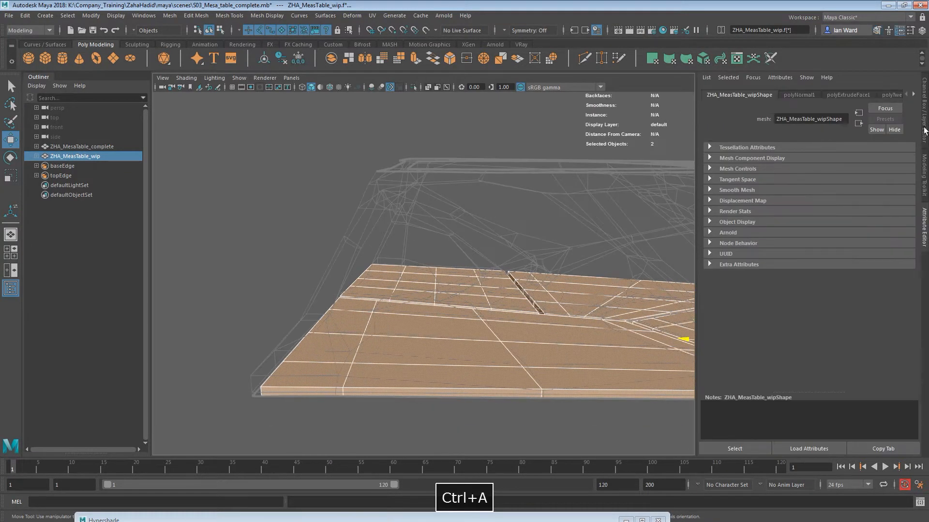
{"action": "left_click", "coordinate": [799, 95]}
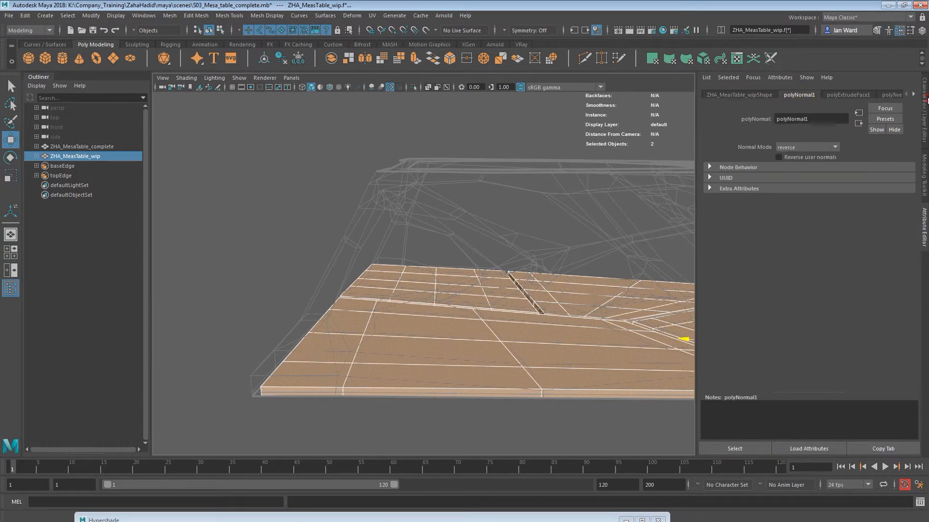
{"action": "key", "text": "ctrl+a"}
{"action": "scroll", "coordinate": [830, 232], "scroll_direction": "down", "scroll_amount": 6}
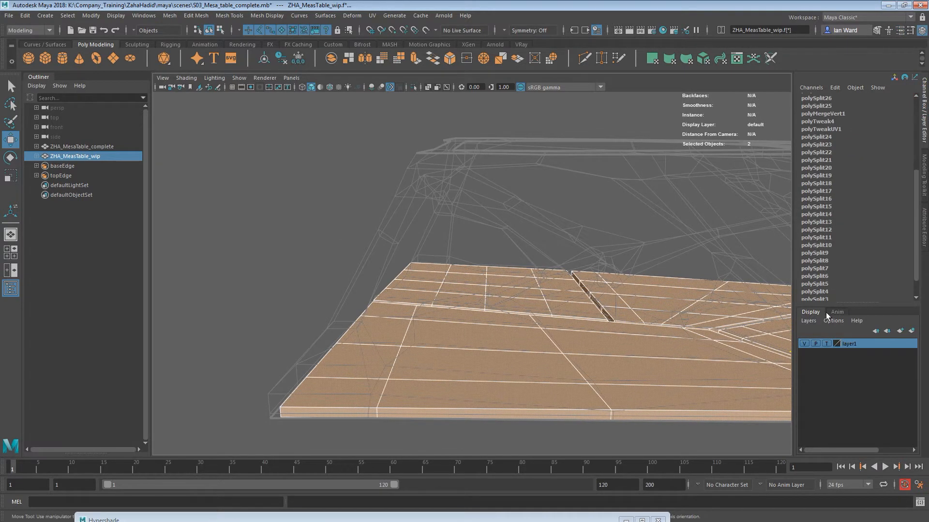
{"action": "scroll", "coordinate": [830, 179], "scroll_direction": "up", "scroll_amount": 4}
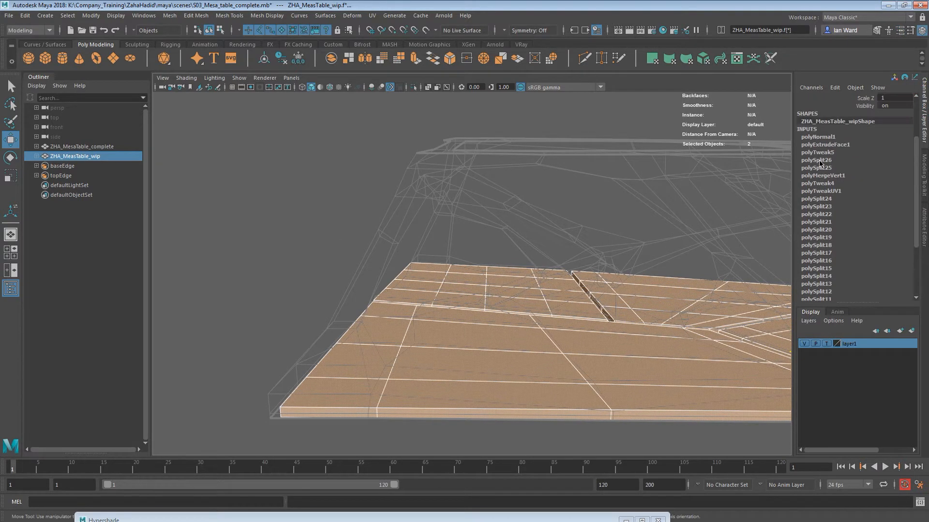
{"action": "left_click", "coordinate": [830, 145]}
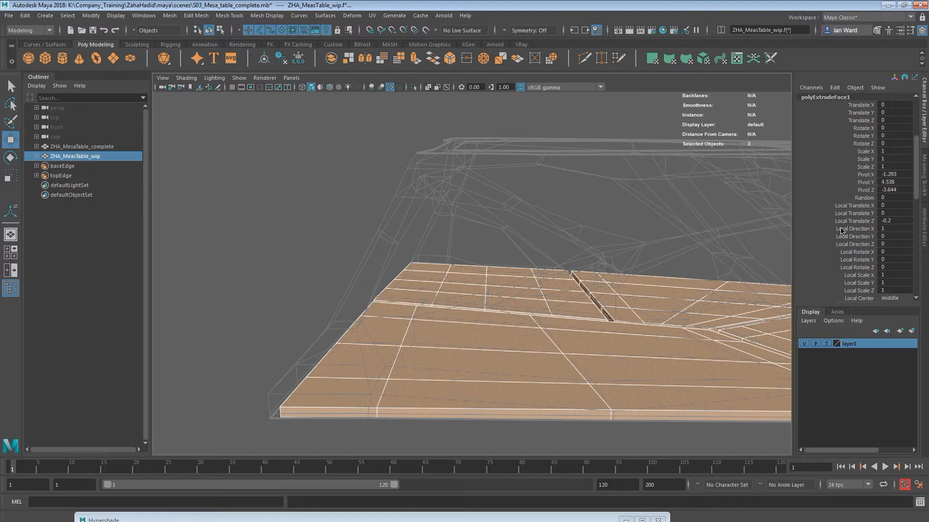
{"action": "scroll", "coordinate": [844, 237], "scroll_direction": "down", "scroll_amount": 3}
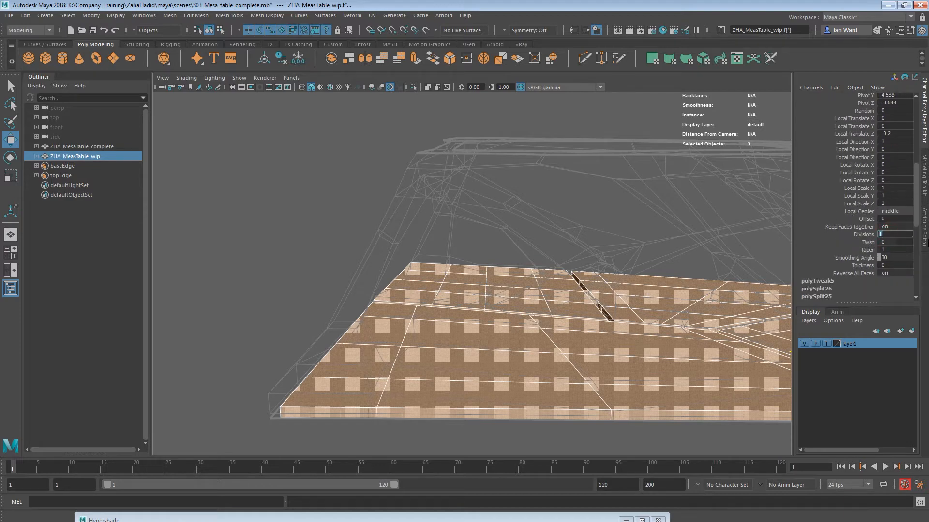
{"action": "type", "text": "2"}
{"action": "key", "text": "Return"}
- Select the wip tabletop mesh as an object and delete its construction history
{"action": "left_click_drag", "start_coordinate": [312, 184], "coordinate": [451, 258], "text": "alt"}
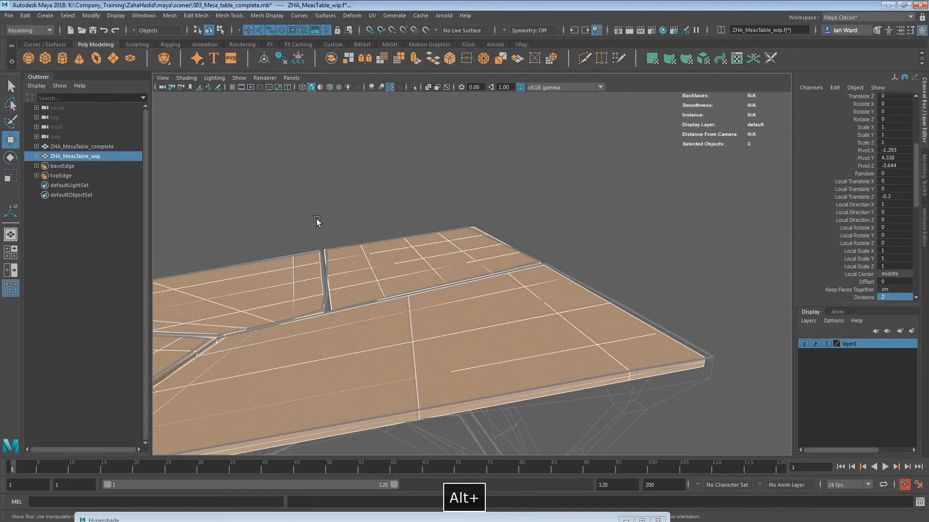
{"action": "scroll", "coordinate": [846, 219], "scroll_direction": "up", "scroll_amount": 6}
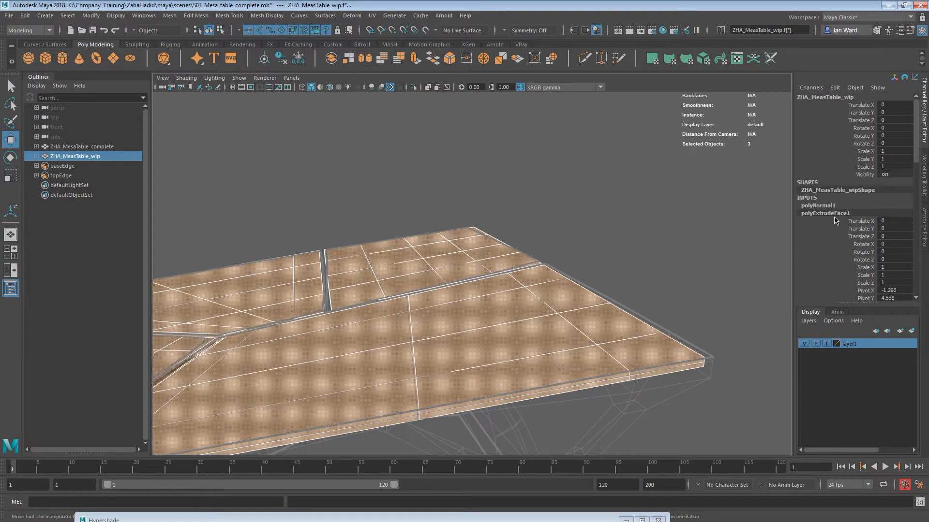
{"action": "left_click", "coordinate": [824, 207]}
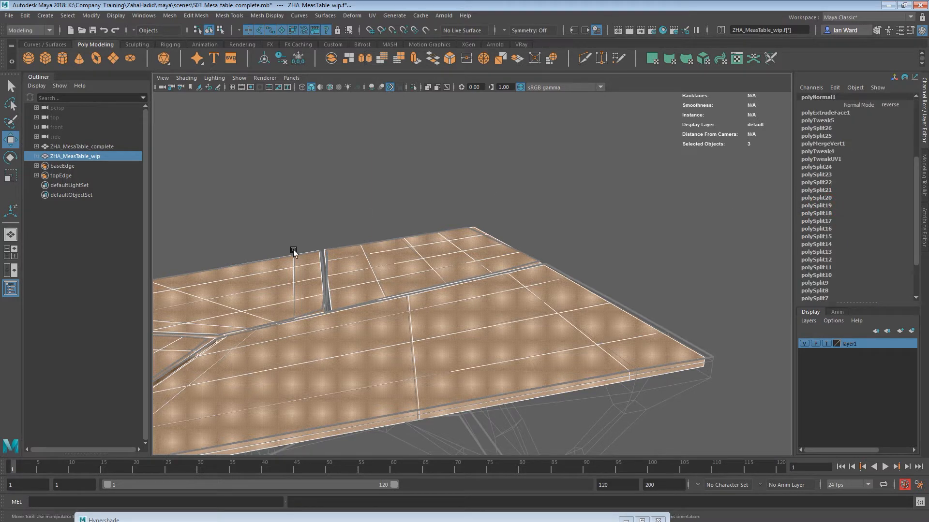
{"action": "left_click", "coordinate": [71, 158]}
{"action": "left_click_drag", "start_coordinate": [469, 216], "coordinate": [475, 324], "text": "alt"}
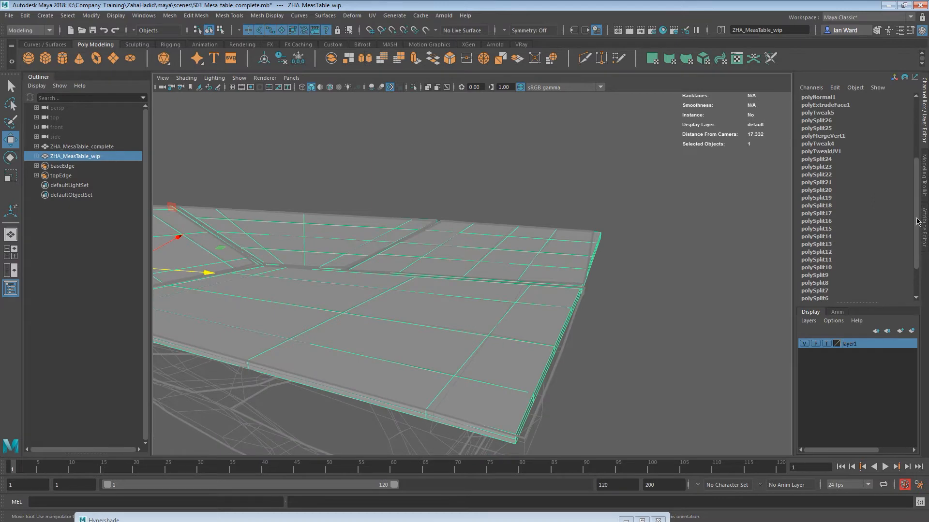
{"action": "key", "text": "alt+shift+d"}
{"action": "left_click_drag", "start_coordinate": [576, 221], "coordinate": [406, 348], "text": "alt"}
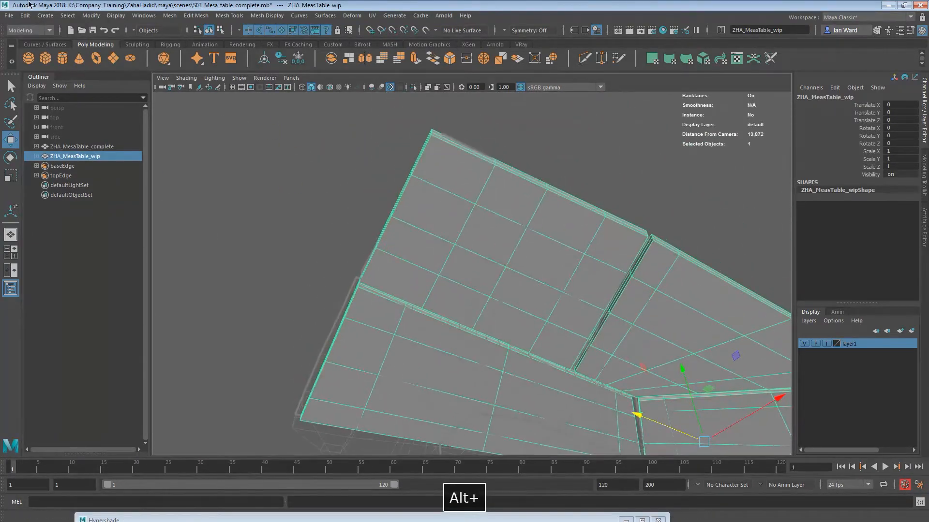
- Save the scene under the new name S03_Mesa_table_tut_v001.mb
{"action": "left_click", "coordinate": [8, 16]}
{"action": "left_click", "coordinate": [29, 67]}
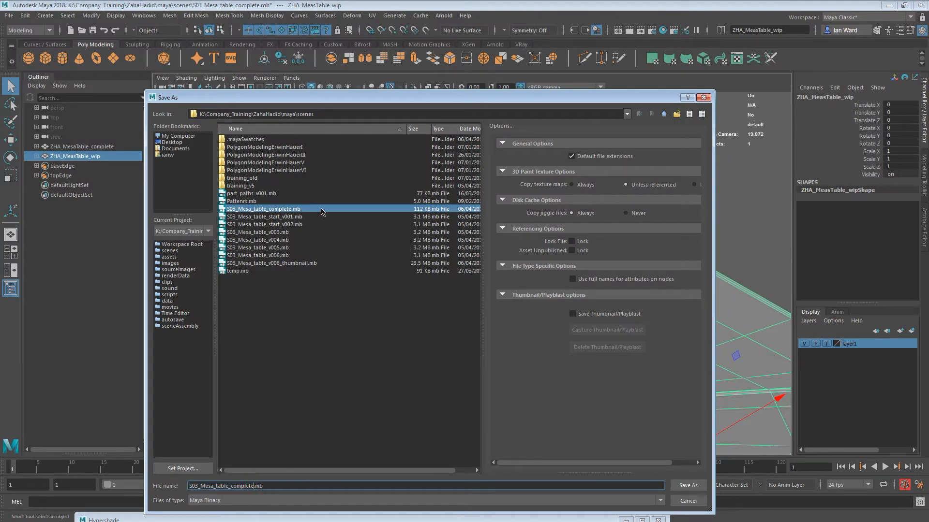
{"action": "left_click", "coordinate": [268, 256]}
{"action": "left_click", "coordinate": [238, 486]}
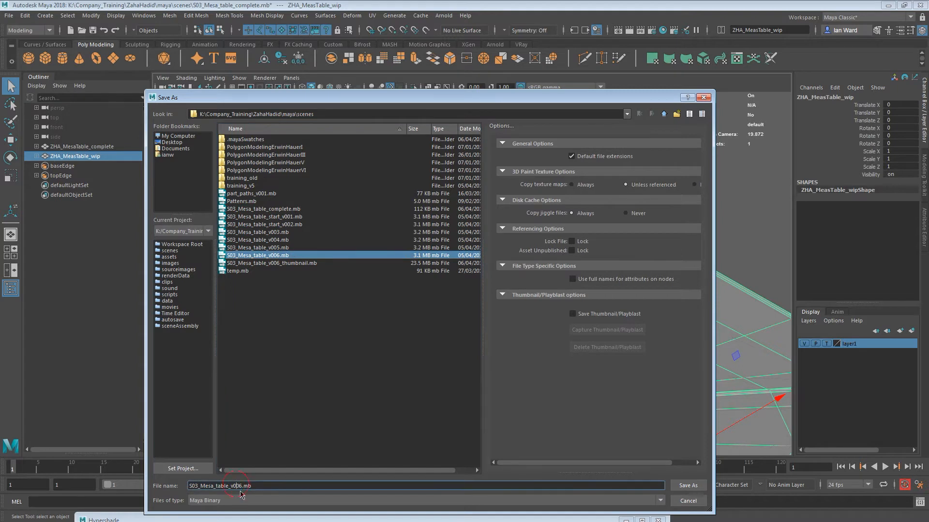
{"action": "key", "text": "BackSpace"}
{"action": "type", "text": "1"}
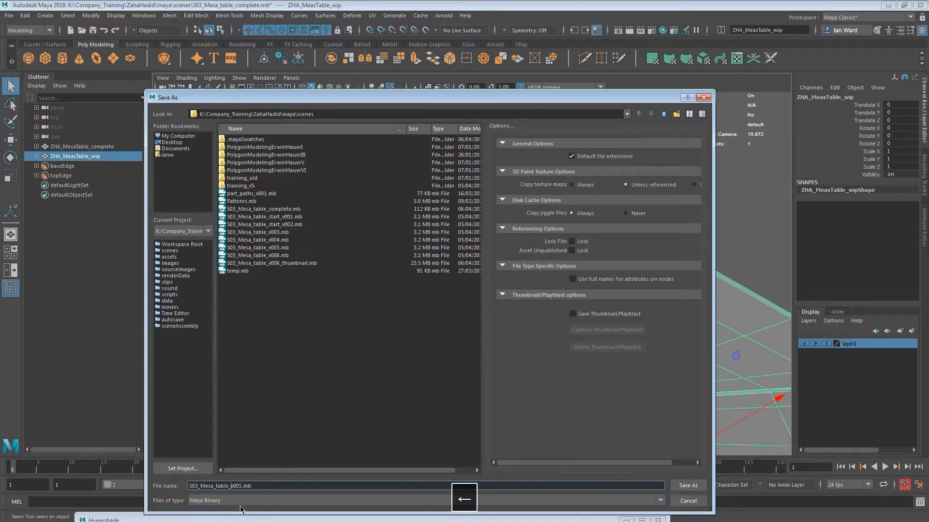
{"action": "type", "text": "tut_"}
{"action": "key", "text": "Return"}
- Switch layer1 from Template to Reference display and examine how the reference legs meet the tabletop
{"action": "left_click_drag", "start_coordinate": [396, 308], "coordinate": [305, 292], "text": "alt"}
{"action": "middle_click_drag", "start_coordinate": [305, 292], "coordinate": [317, 225], "text": "alt"}
{"action": "left_click_drag", "start_coordinate": [346, 254], "coordinate": [399, 297], "text": "alt"}
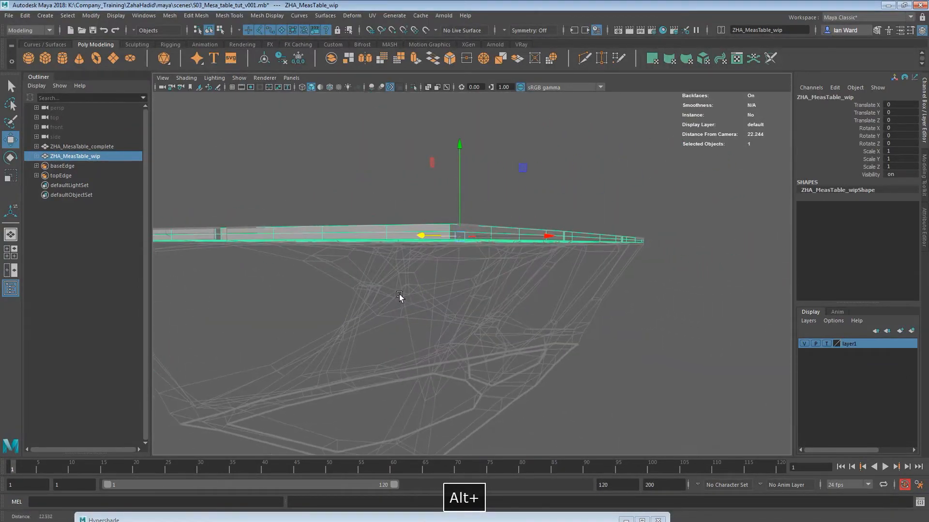
{"action": "left_click", "coordinate": [825, 343]}
{"action": "left_click_drag", "start_coordinate": [332, 298], "coordinate": [367, 228], "text": "alt"}
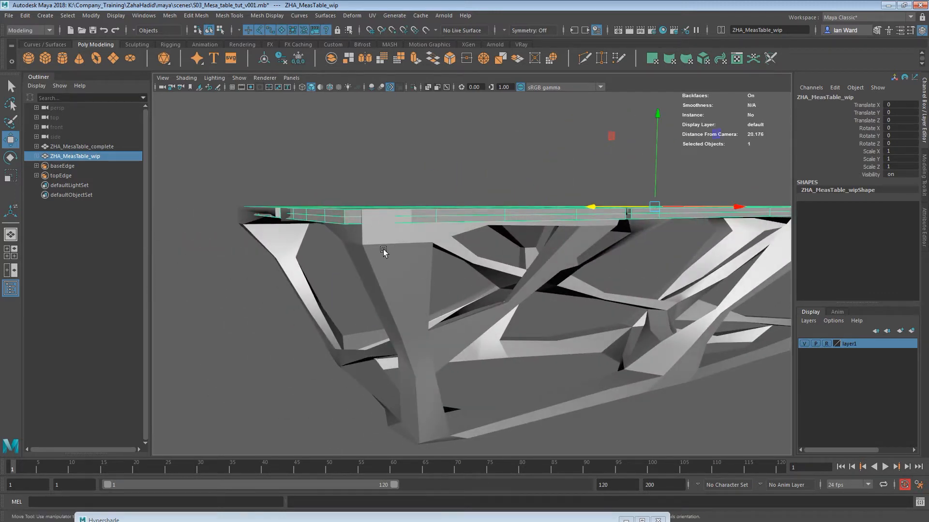
{"action": "left_click_drag", "start_coordinate": [435, 406], "coordinate": [379, 248], "text": "alt"}
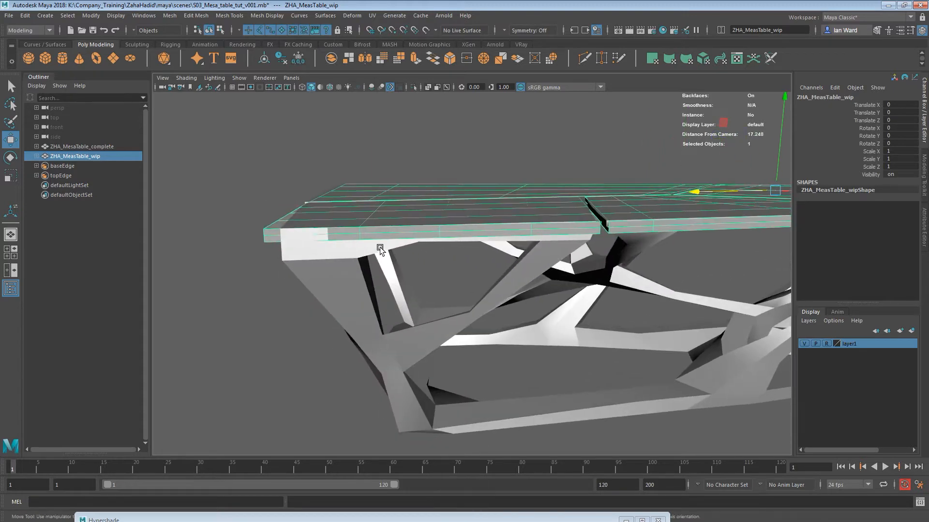
- Turn on smooth mesh preview for the complete table and the wip tabletop and compare their panel corners
{"action": "left_click", "coordinate": [674, 342]}
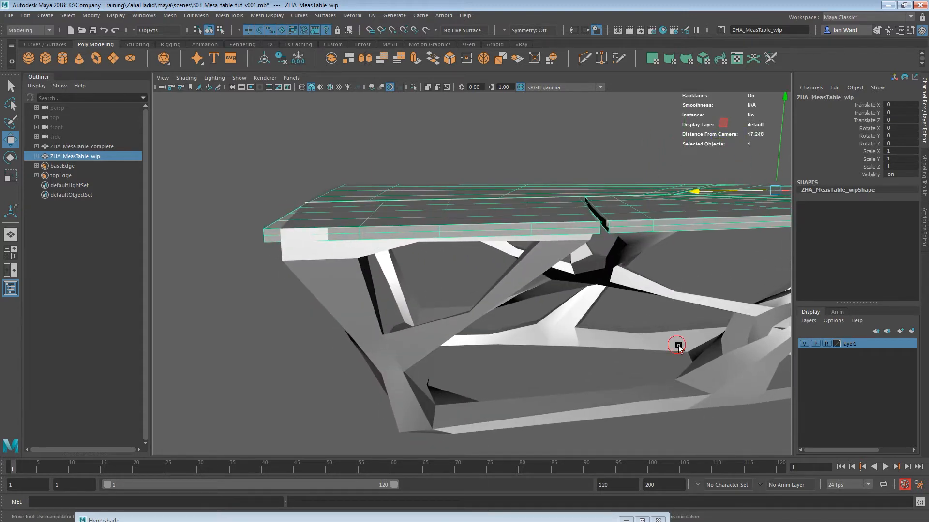
{"action": "left_click", "coordinate": [106, 147]}
{"action": "key", "text": "3"}
{"action": "left_click_drag", "start_coordinate": [435, 311], "coordinate": [363, 280], "text": "alt"}
{"action": "middle_click_drag", "start_coordinate": [363, 279], "coordinate": [484, 291], "text": "alt"}
{"action": "left_click", "coordinate": [355, 195]}
{"action": "left_click_drag", "start_coordinate": [400, 308], "coordinate": [482, 316], "text": "alt"}
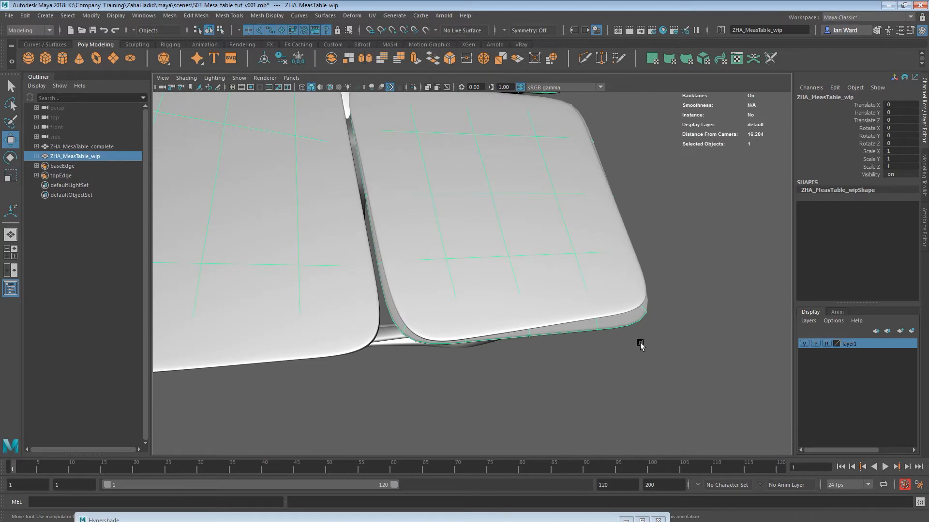
{"action": "left_click", "coordinate": [558, 322]}
{"action": "key", "text": "space"}
{"action": "left_click_drag", "start_coordinate": [528, 328], "coordinate": [473, 247], "text": "alt"}
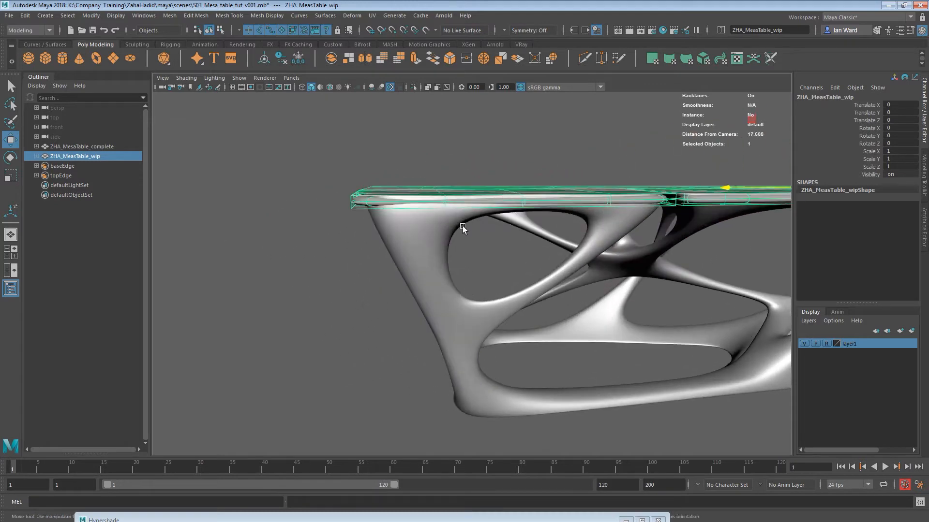
- With layer1 hidden, try to extrude the tabletop's underside corner face downward by about 1.11 in Local Translate Z
{"action": "left_click_drag", "start_coordinate": [369, 220], "coordinate": [435, 232], "text": "alt"}
{"action": "mouse_move", "coordinate": [410, 175]}
{"action": "left_mouse_down", "text": "alt"}
{"action": "mouse_move", "coordinate": [352, 201]}
{"action": "mouse_move", "coordinate": [384, 255]}
{"action": "left_mouse_up", "text": "alt"}
{"action": "right_click_drag", "start_coordinate": [432, 236], "coordinate": [425, 257]}
{"action": "left_click", "coordinate": [432, 236]}
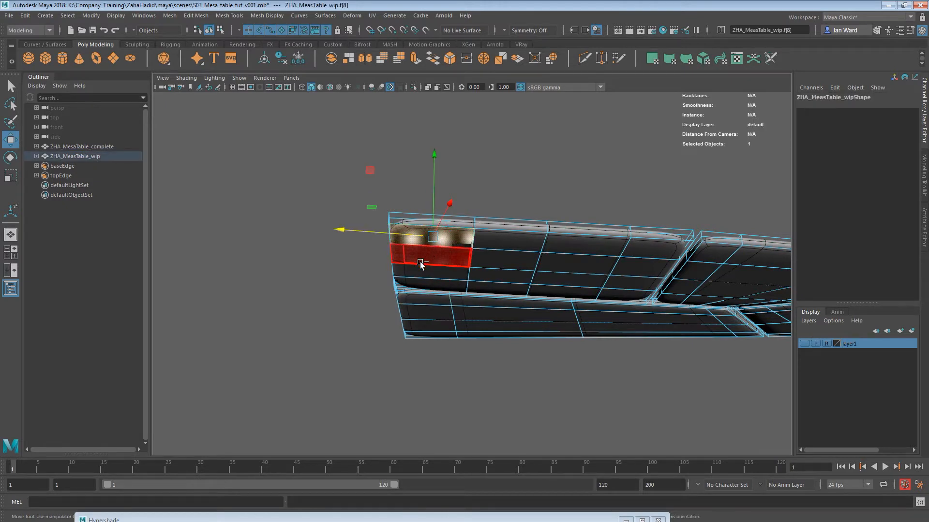
{"action": "key", "text": "ctrl+e"}
{"action": "left_click_drag", "start_coordinate": [431, 254], "coordinate": [438, 326]}
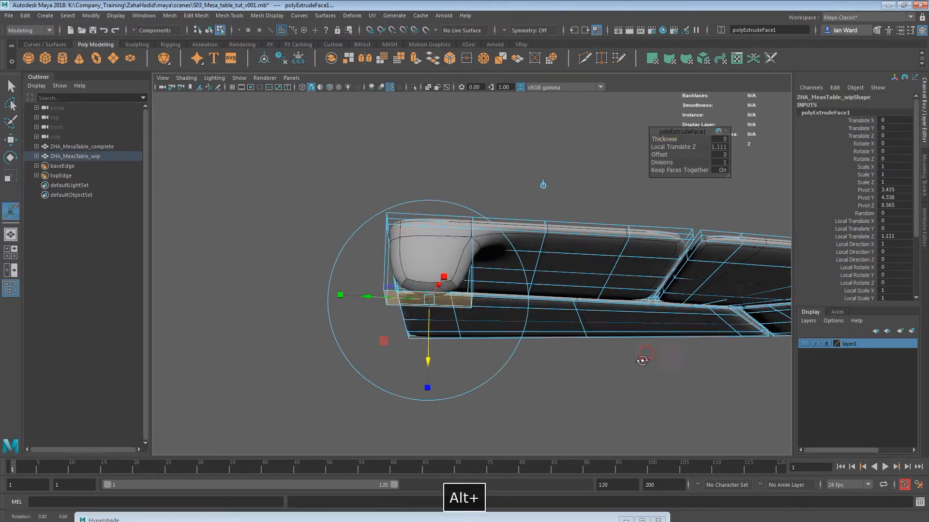
{"action": "left_click_drag", "start_coordinate": [643, 353], "coordinate": [640, 363], "text": "alt"}
- Undo the corner face extrusion and show layer1 again
{"action": "key", "text": "z"}
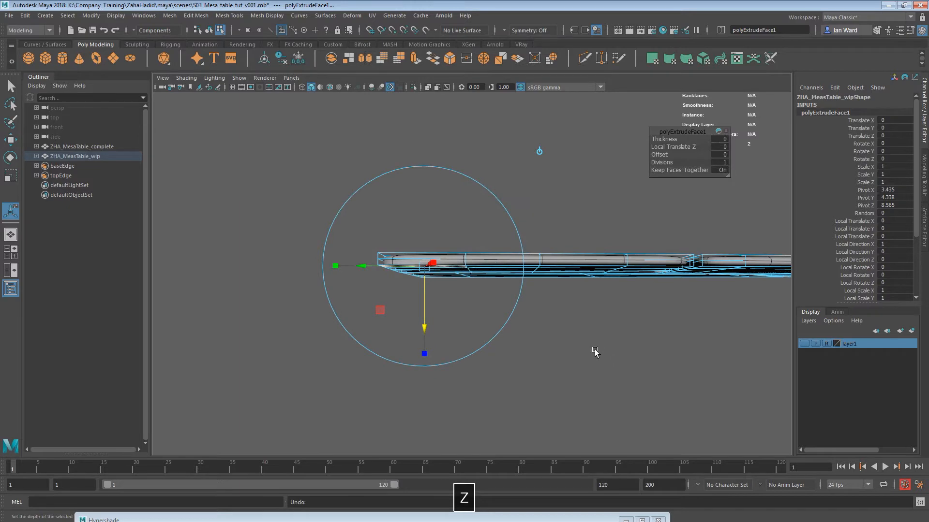
{"action": "left_click_drag", "start_coordinate": [498, 328], "coordinate": [493, 305], "text": "alt"}
{"action": "key", "text": "z"}
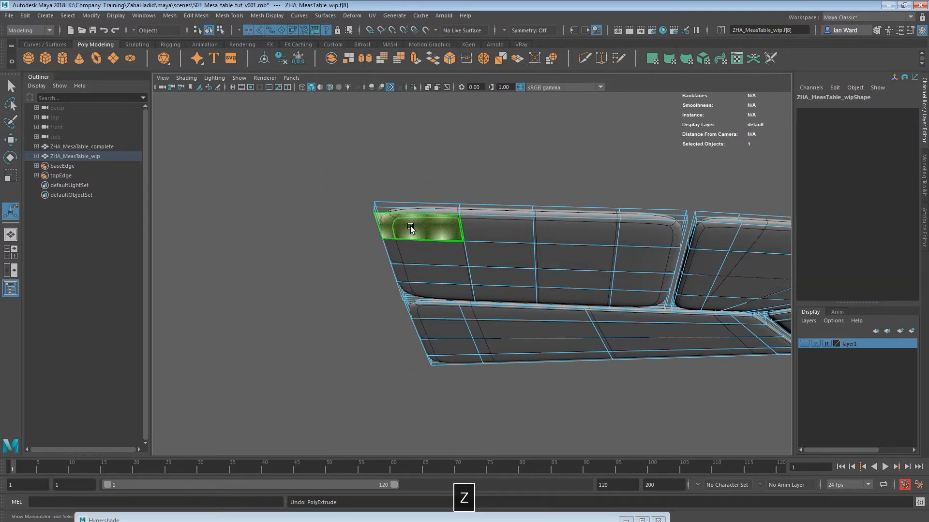
{"action": "key", "text": "w"}
{"action": "left_click_drag", "start_coordinate": [422, 207], "coordinate": [539, 298], "text": "alt"}
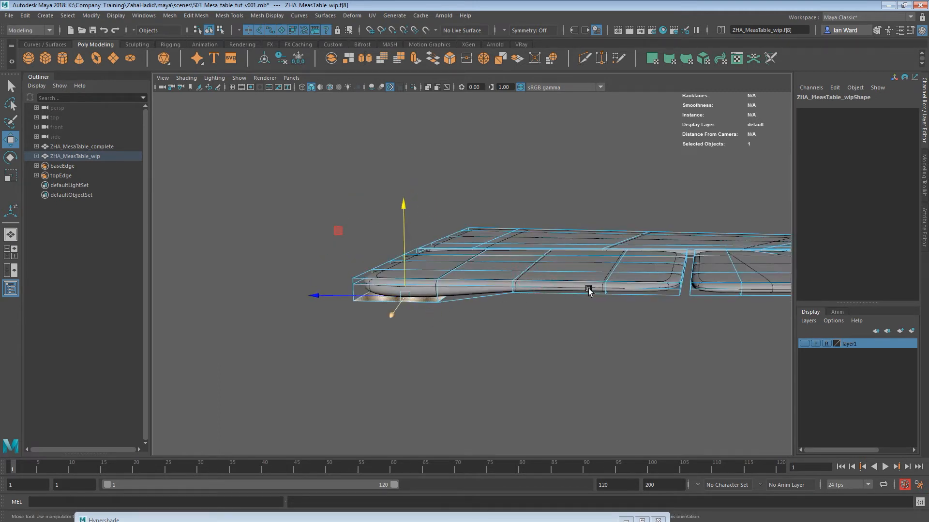
{"action": "left_click", "coordinate": [805, 343]}
- In edge mode, select the upper border edge loops of the corner tabletop panel and its neighbouring panel
{"action": "left_click_drag", "start_coordinate": [511, 287], "coordinate": [449, 306], "text": "alt"}
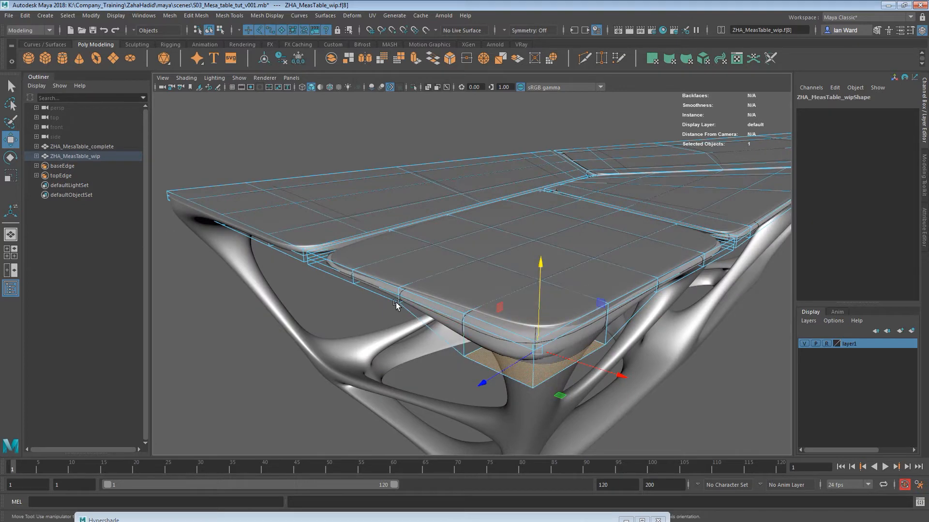
{"action": "right_click_drag", "start_coordinate": [425, 303], "coordinate": [424, 179]}
{"action": "double_click", "coordinate": [369, 280]}
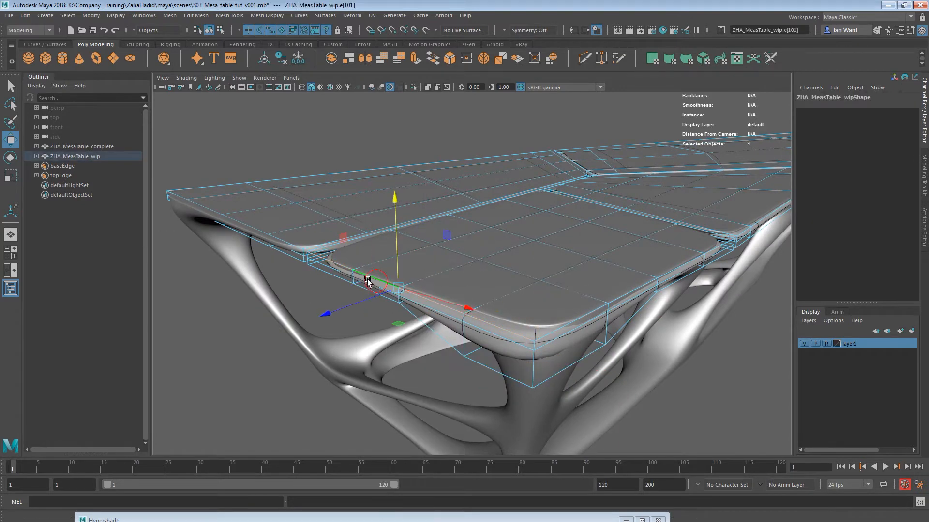
{"action": "middle_click_drag", "start_coordinate": [369, 281], "coordinate": [457, 293], "text": "alt"}
{"action": "scroll", "coordinate": [457, 292], "scroll_direction": "up", "scroll_amount": 3}
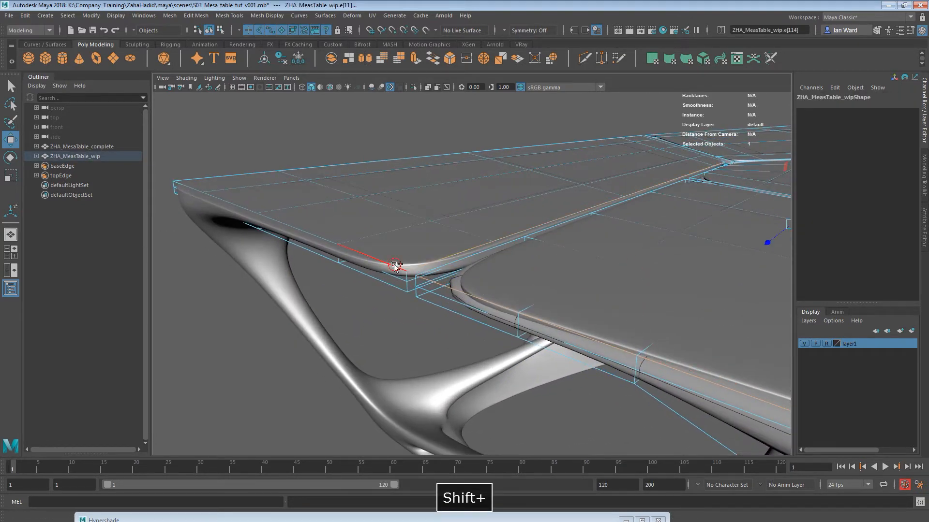
{"action": "left_click_drag", "start_coordinate": [351, 269], "coordinate": [542, 325], "text": "alt"}
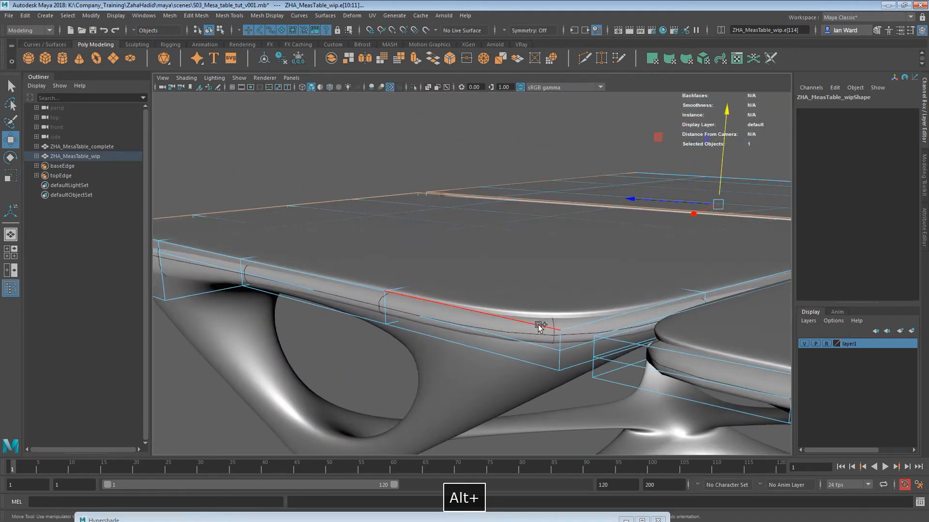
{"action": "left_click_drag", "start_coordinate": [687, 292], "coordinate": [639, 255], "text": "alt"}
{"action": "key", "text": "z"}
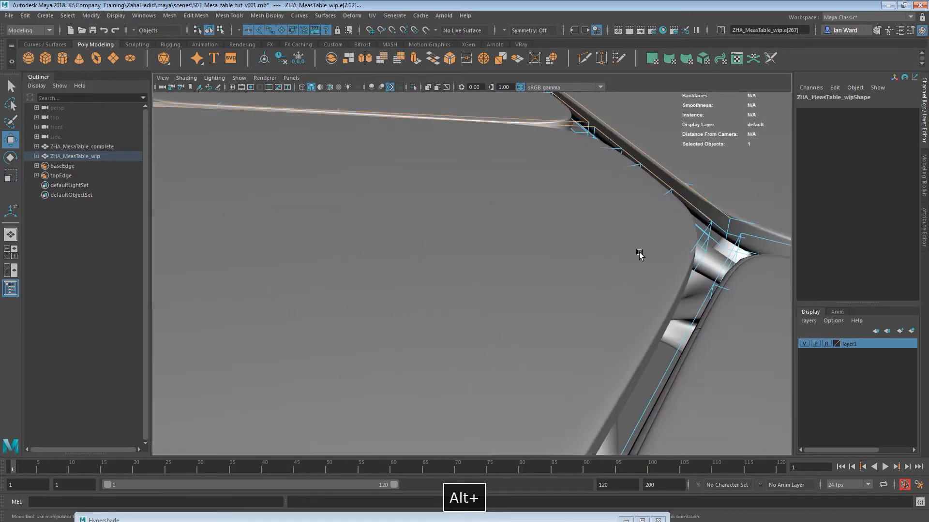
- Add the remaining upper border edge loops of the other wip tabletop panels to the current edge selection
{"action": "left_click", "coordinate": [699, 241], "text": "shift"}
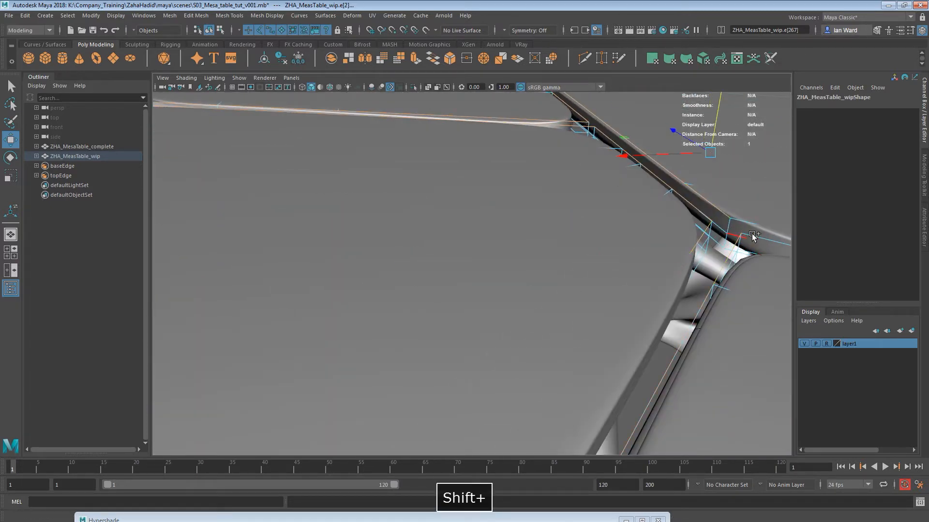
{"action": "left_click_drag", "start_coordinate": [753, 236], "coordinate": [660, 264], "text": "alt"}
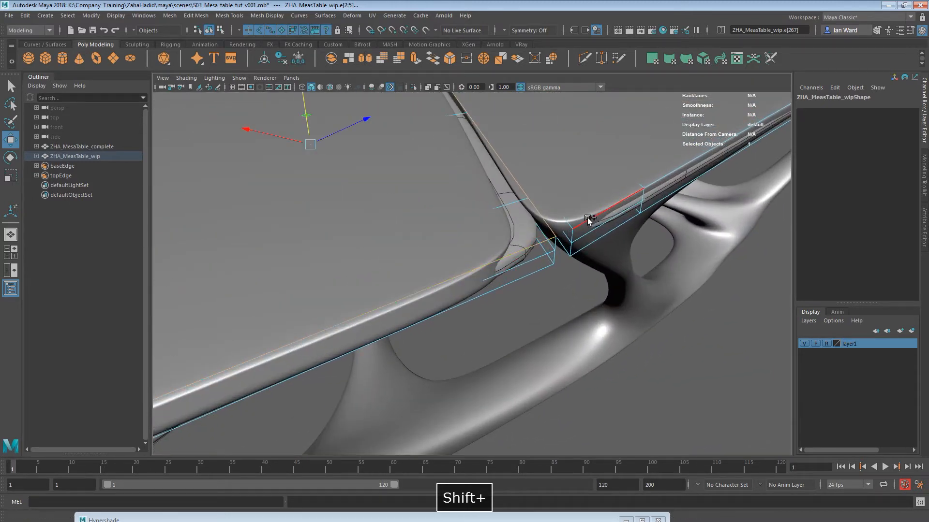
{"action": "left_click_drag", "start_coordinate": [647, 231], "coordinate": [607, 290], "text": "alt"}
{"action": "left_click", "coordinate": [707, 332], "text": "shift"}
{"action": "left_click_drag", "start_coordinate": [707, 331], "coordinate": [608, 320], "text": "alt"}
{"action": "right_click_drag", "start_coordinate": [607, 321], "coordinate": [703, 350], "text": "alt"}
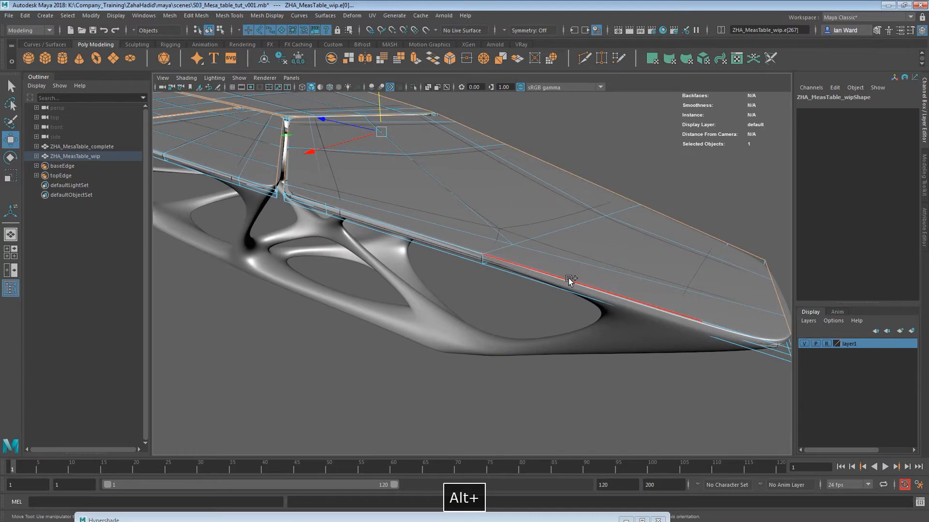
{"action": "middle_click_drag", "start_coordinate": [379, 228], "coordinate": [389, 237], "text": "alt"}
{"action": "right_click_drag", "start_coordinate": [389, 238], "coordinate": [393, 277], "text": "alt"}
{"action": "middle_click_drag", "start_coordinate": [392, 218], "coordinate": [657, 288], "text": "alt"}
{"action": "left_click_drag", "start_coordinate": [660, 287], "coordinate": [396, 325], "text": "alt"}
{"action": "left_click_drag", "start_coordinate": [633, 253], "coordinate": [500, 329], "text": "alt"}
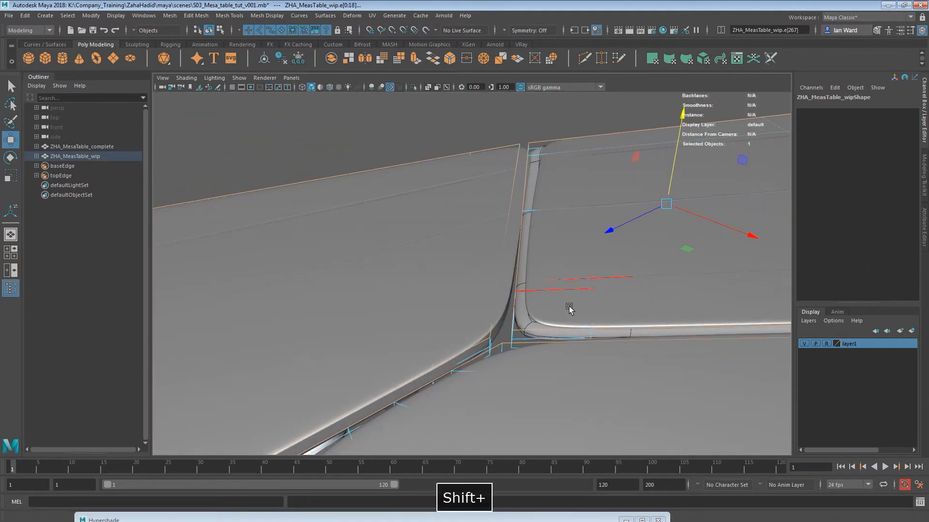
- Turn off smooth mesh preview and hide layer1, then check the selected border edges across the whole wip tabletop
{"action": "key", "text": "1"}
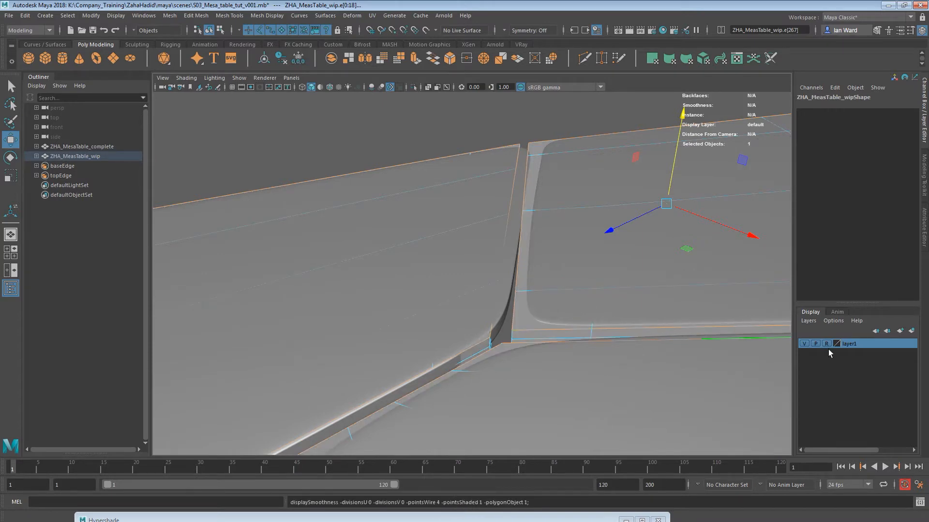
{"action": "left_click", "coordinate": [803, 345]}
{"action": "left_click_drag", "start_coordinate": [484, 293], "coordinate": [378, 313], "text": "alt"}
{"action": "middle_click_drag", "start_coordinate": [359, 313], "coordinate": [670, 240], "text": "alt"}
{"action": "left_click_drag", "start_coordinate": [605, 273], "coordinate": [612, 310], "text": "alt"}
{"action": "middle_click_drag", "start_coordinate": [586, 317], "coordinate": [382, 155], "text": "alt"}
{"action": "right_click_drag", "start_coordinate": [556, 251], "coordinate": [488, 256], "text": "alt"}
{"action": "middle_click_drag", "start_coordinate": [624, 312], "coordinate": [638, 293], "text": "alt"}
{"action": "left_click_drag", "start_coordinate": [638, 292], "coordinate": [535, 215], "text": "alt"}
- Create a new crease set from the selected tabletop border edges in the Crease Set Editor
{"action": "key", "text": "space"}
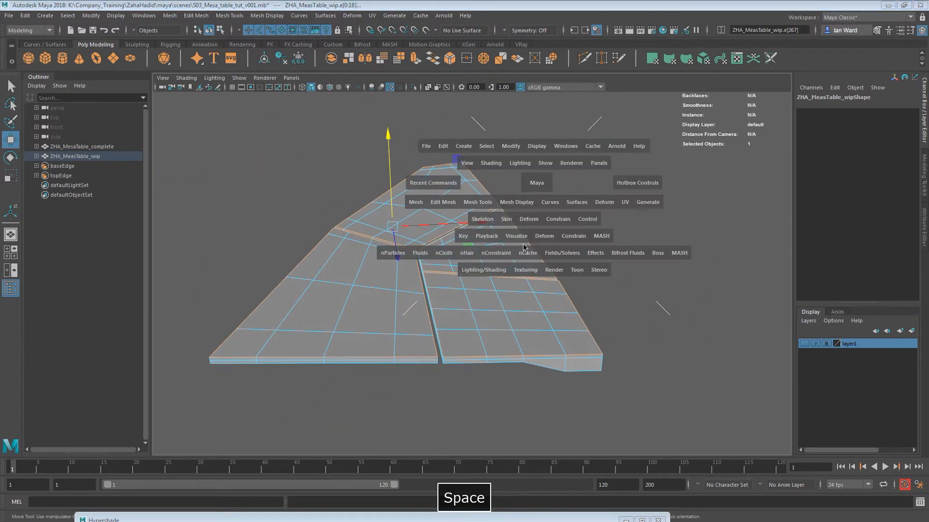
{"action": "left_click", "coordinate": [573, 148]}
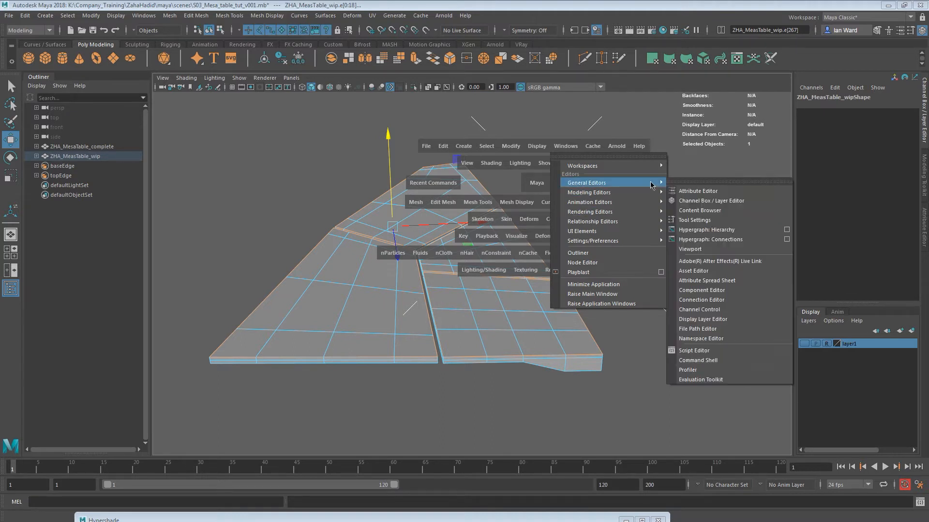
{"action": "mouse_move", "coordinate": [614, 192]}
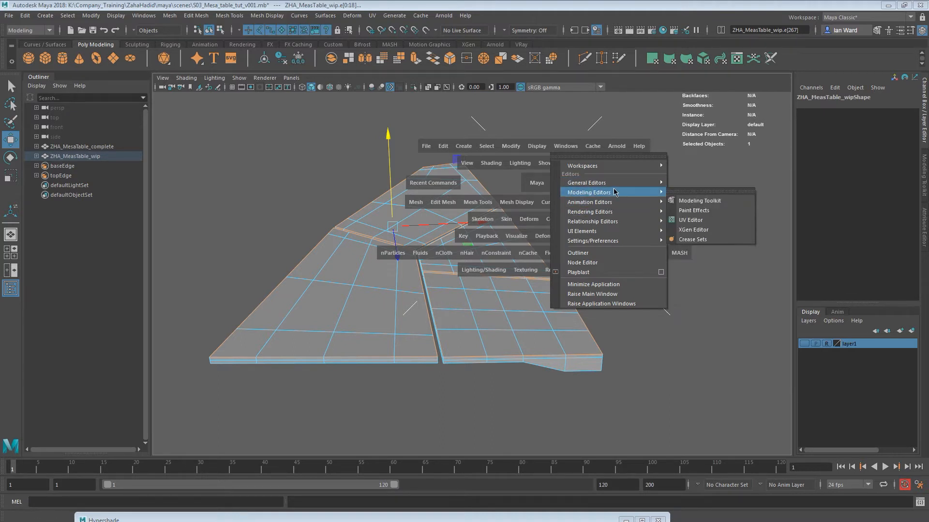
{"action": "left_click", "coordinate": [682, 240]}
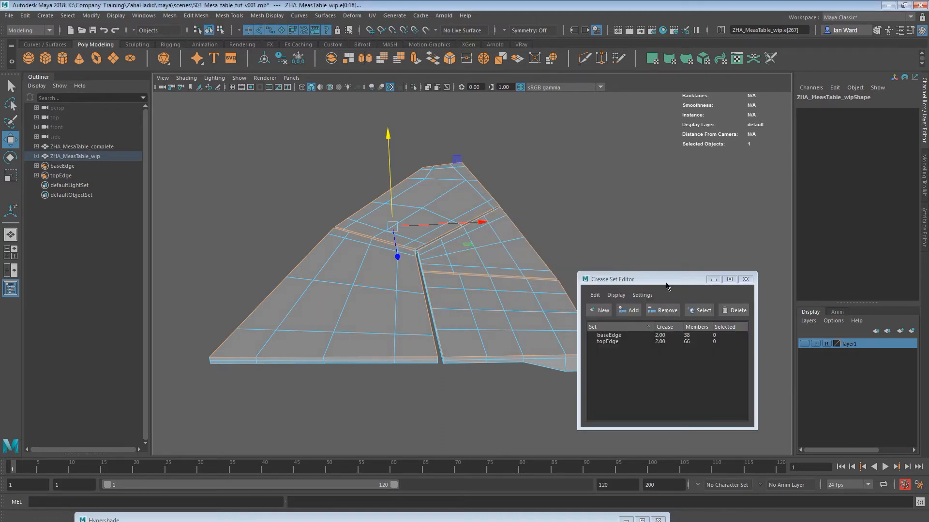
{"action": "left_click", "coordinate": [601, 311]}
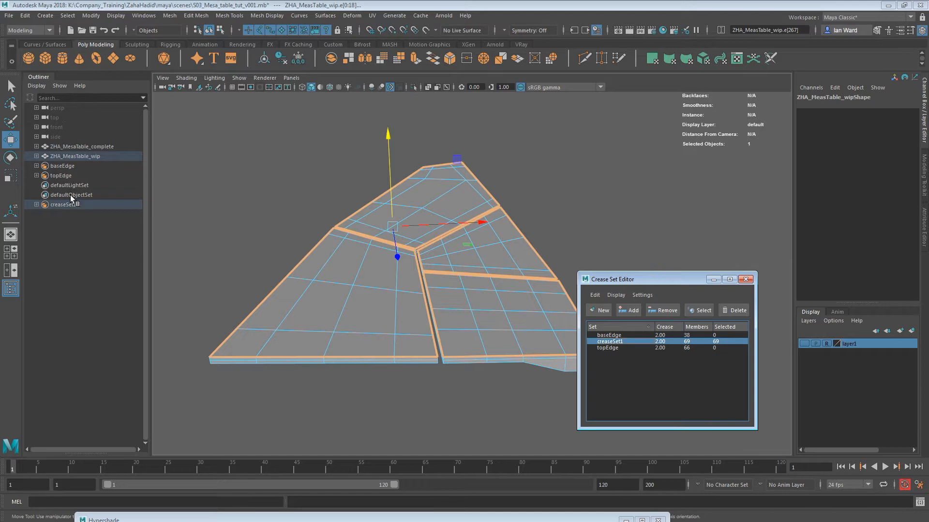
- Preview the wip tabletop smoothed and select the underside face at its thickened corner
{"action": "left_click", "coordinate": [380, 205]}
{"action": "left_click_drag", "start_coordinate": [379, 205], "coordinate": [489, 205], "text": "alt"}
{"action": "middle_click_drag", "start_coordinate": [335, 230], "coordinate": [504, 225], "text": "alt"}
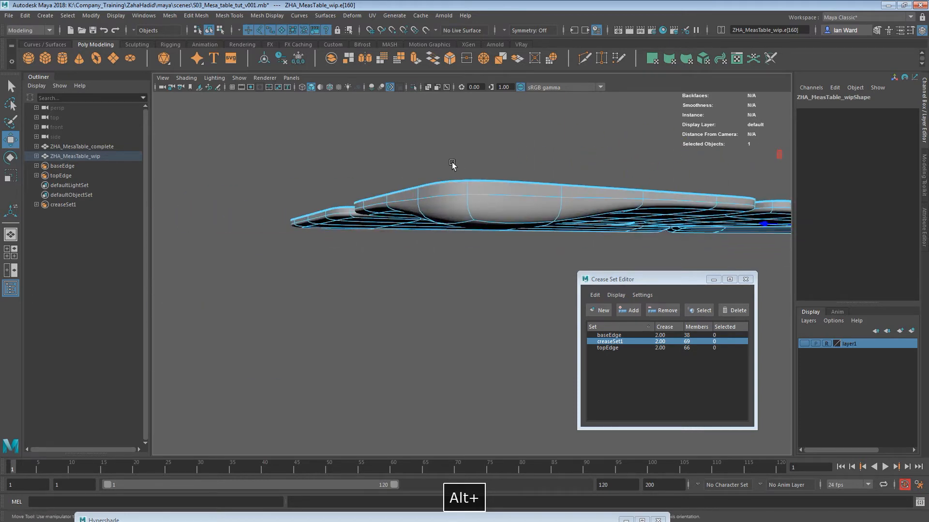
{"action": "left_click_drag", "start_coordinate": [412, 203], "coordinate": [408, 239], "text": "alt"}
{"action": "right_click_drag", "start_coordinate": [408, 239], "coordinate": [488, 252], "text": "alt"}
{"action": "middle_click_drag", "start_coordinate": [373, 165], "coordinate": [420, 220], "text": "alt"}
{"action": "right_click_drag", "start_coordinate": [420, 220], "coordinate": [386, 188], "text": "alt"}
{"action": "middle_click_drag", "start_coordinate": [483, 290], "coordinate": [436, 266], "text": "alt"}
{"action": "left_click_drag", "start_coordinate": [435, 265], "coordinate": [545, 203], "text": "alt"}
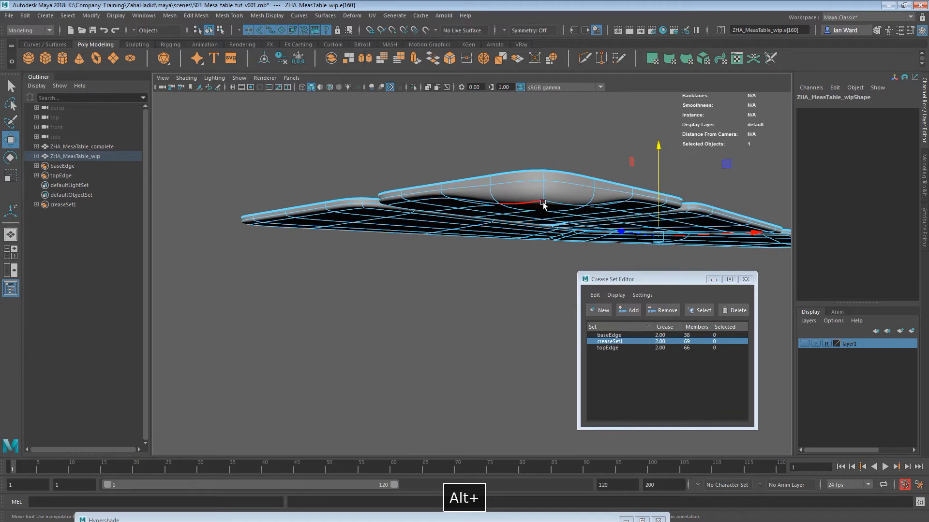
{"action": "right_click", "coordinate": [548, 207]}
{"action": "left_click", "coordinate": [545, 233]}
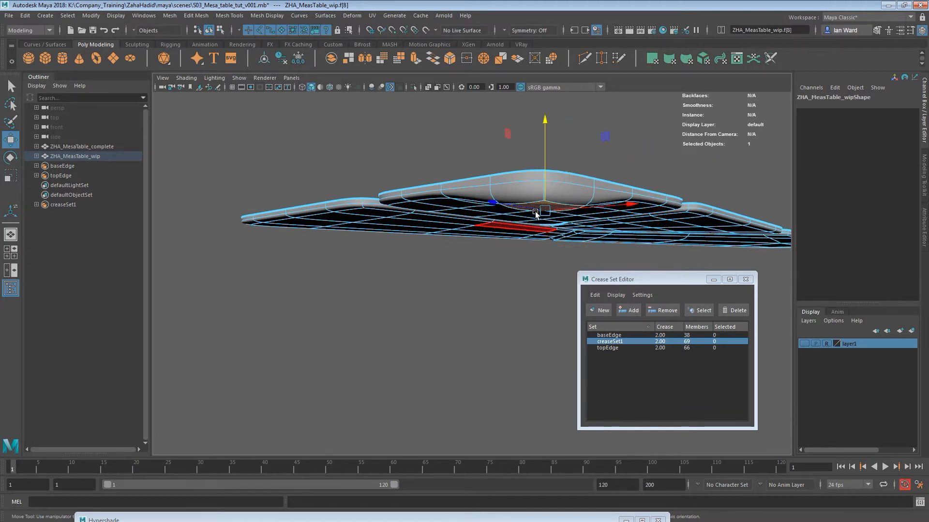
{"action": "left_click_drag", "start_coordinate": [552, 193], "coordinate": [527, 198], "text": "alt"}
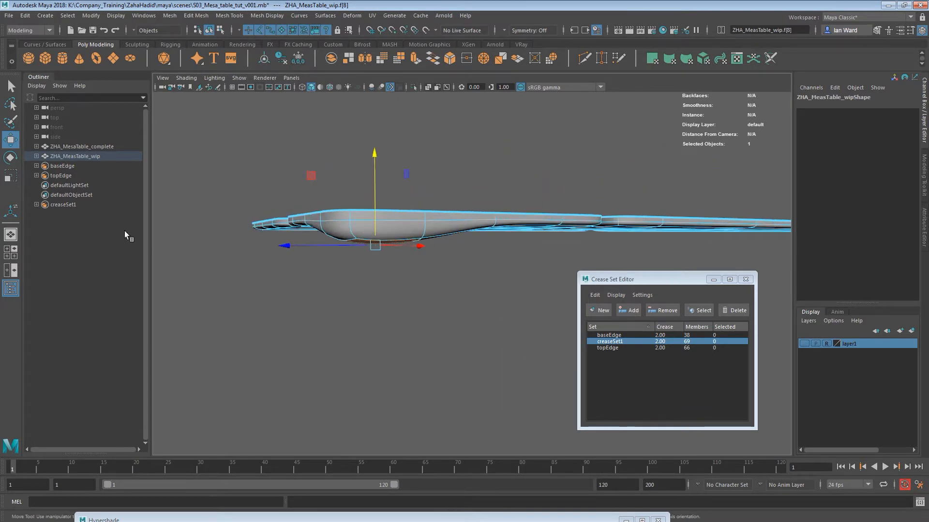
- Show layer1 as a template reference and switch the viewport background to light grey
{"action": "left_click", "coordinate": [804, 343]}
{"action": "left_click_drag", "start_coordinate": [405, 242], "coordinate": [538, 215], "text": "alt"}
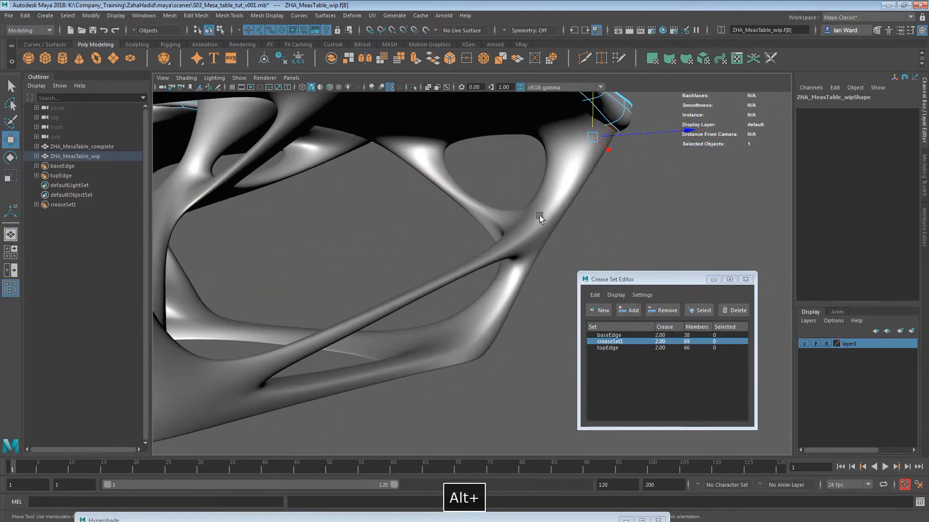
{"action": "left_click", "coordinate": [827, 343]}
{"action": "left_click_drag", "start_coordinate": [629, 187], "coordinate": [397, 127], "text": "alt"}
{"action": "key", "text": "alt+b"}
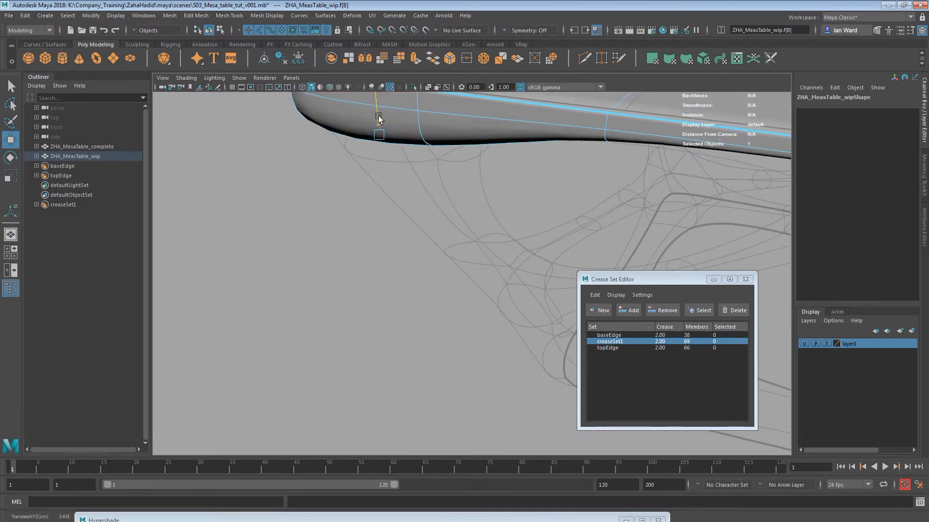
- Extrude the corner face downward by 1.549 in Local Translate Z and shift it by -0.605 in X and -0.934 in Y
{"action": "left_click_drag", "start_coordinate": [438, 161], "coordinate": [450, 191], "text": "alt"}
{"action": "key", "text": "ctrl+e"}
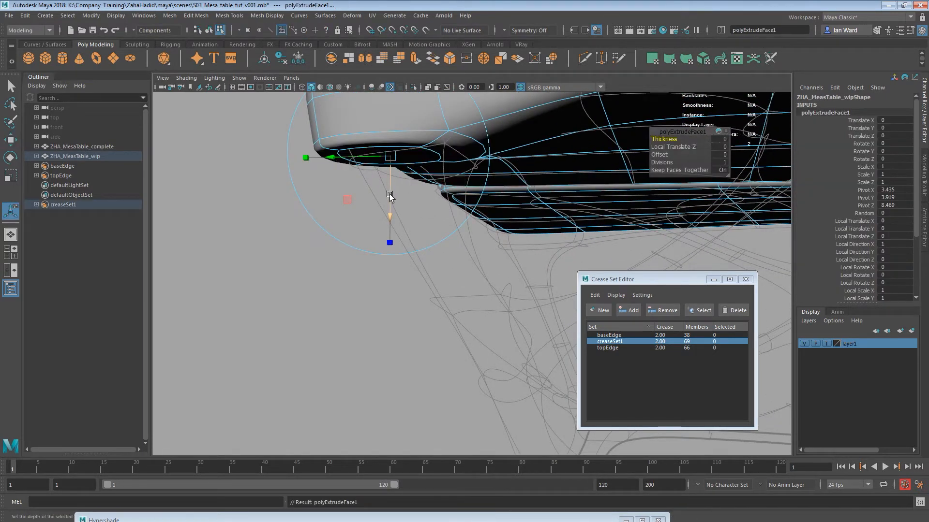
{"action": "left_click_drag", "start_coordinate": [390, 194], "coordinate": [455, 256]}
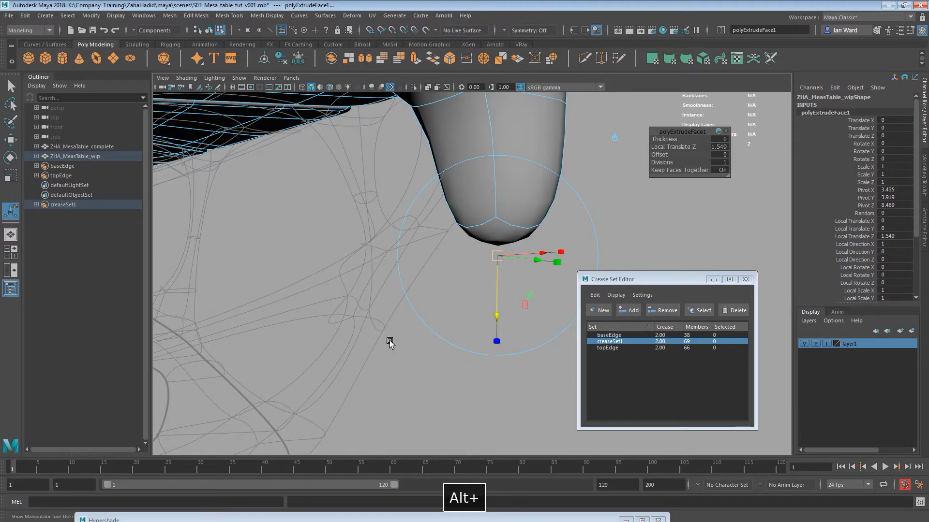
{"action": "left_click_drag", "start_coordinate": [319, 307], "coordinate": [437, 286], "text": "alt"}
{"action": "left_click_drag", "start_coordinate": [675, 243], "coordinate": [596, 248]}
{"action": "key", "text": "w"}
{"action": "key", "text": "e"}
{"action": "key", "text": "z"}
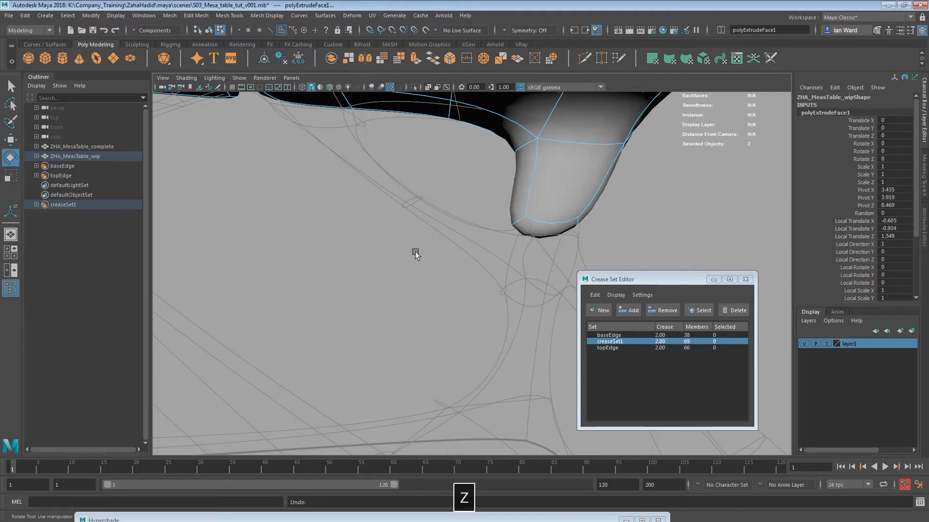
{"action": "key", "text": "shift+z"}
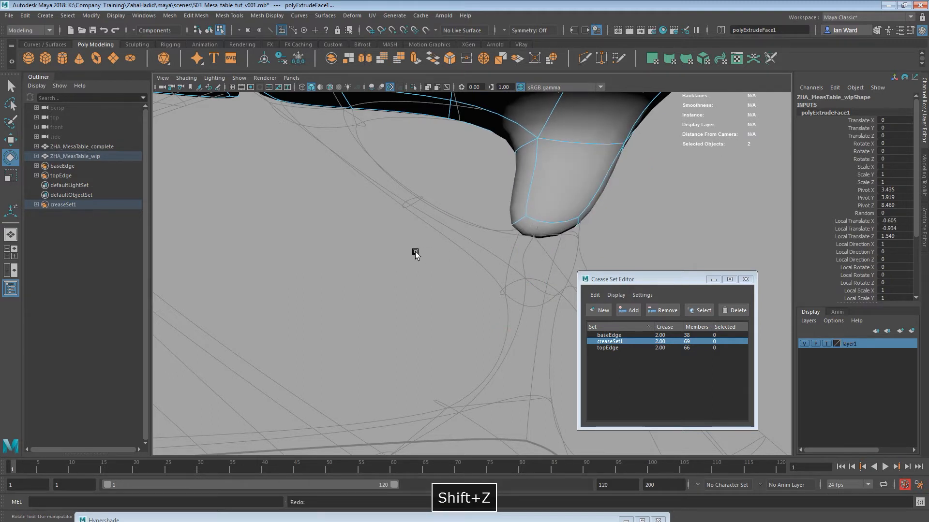
{"action": "key", "text": "t"}
{"action": "left_click_drag", "start_coordinate": [571, 202], "coordinate": [591, 193], "text": "alt"}
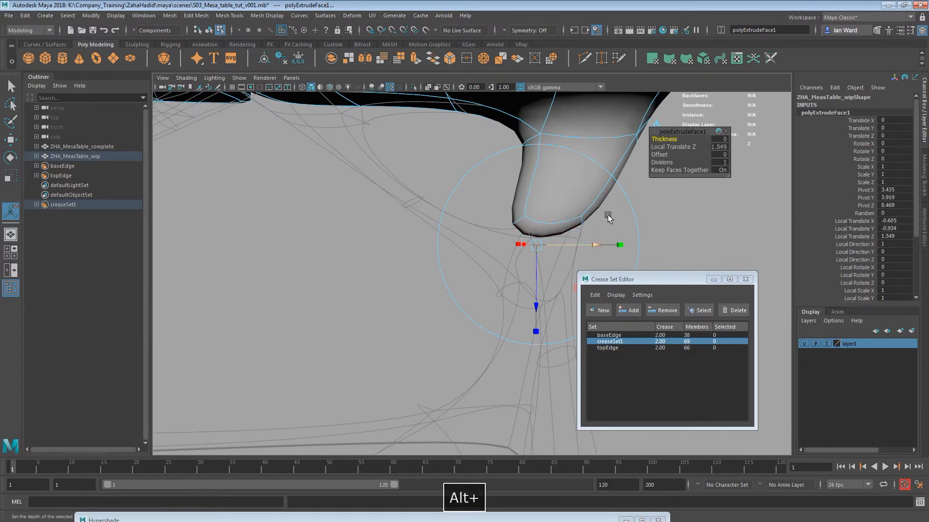
{"action": "left_click_drag", "start_coordinate": [610, 225], "coordinate": [598, 236], "text": "alt"}
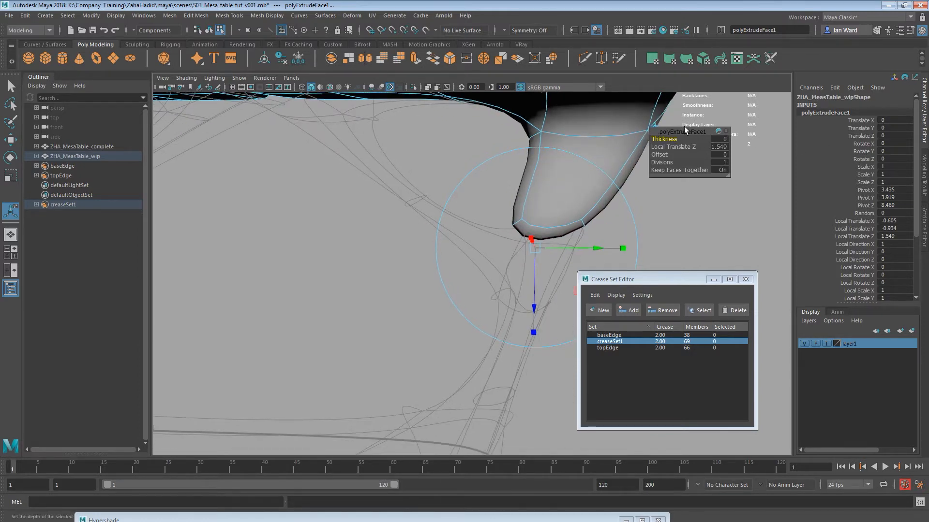
{"action": "left_click_drag", "start_coordinate": [502, 303], "coordinate": [425, 314], "text": "alt"}
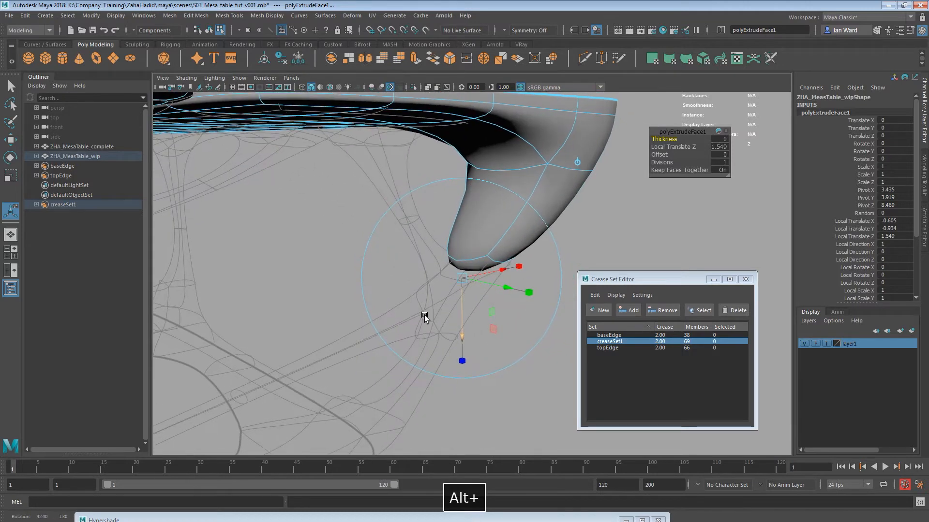
- Undo the face reselection and the extruded face's Local Translate X shift, and bring back the extrude manipulator
{"action": "key", "text": "r"}
{"action": "key", "text": "e"}
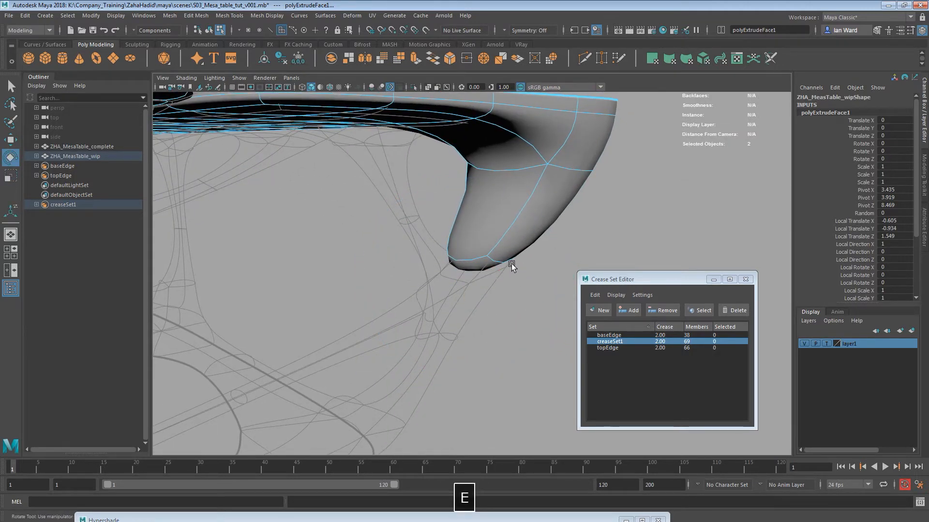
{"action": "left_click", "coordinate": [486, 270]}
{"action": "key", "text": "z"}
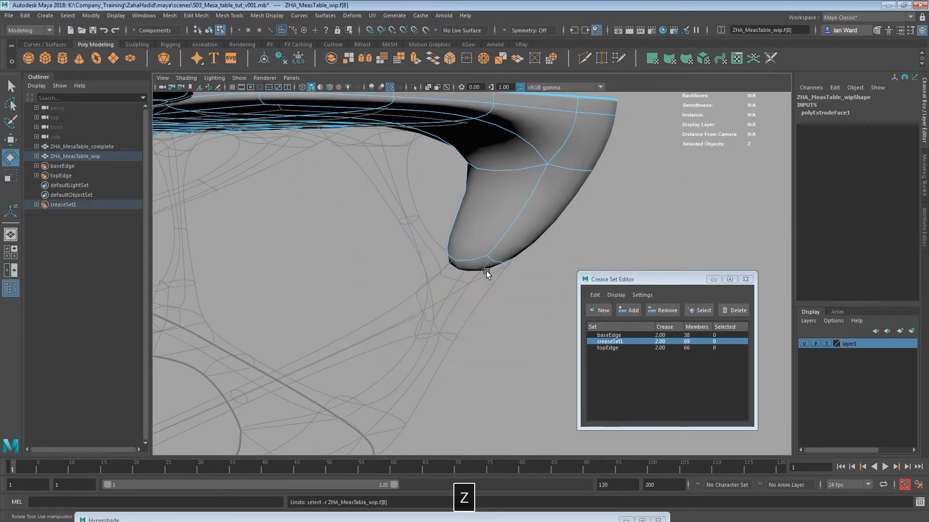
{"action": "key", "text": "t"}
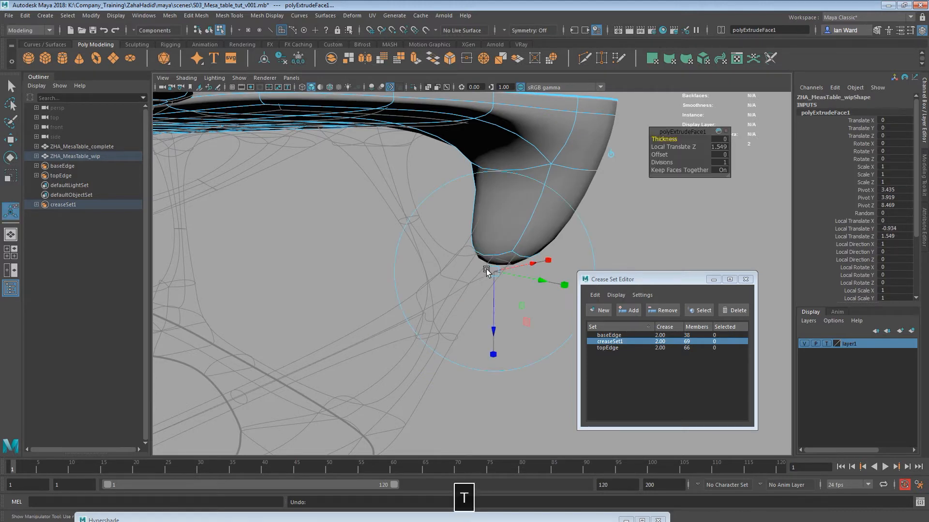
- Select the extruded leg's end face and move it down to the foot of the templated reference base
{"action": "key", "text": "w"}
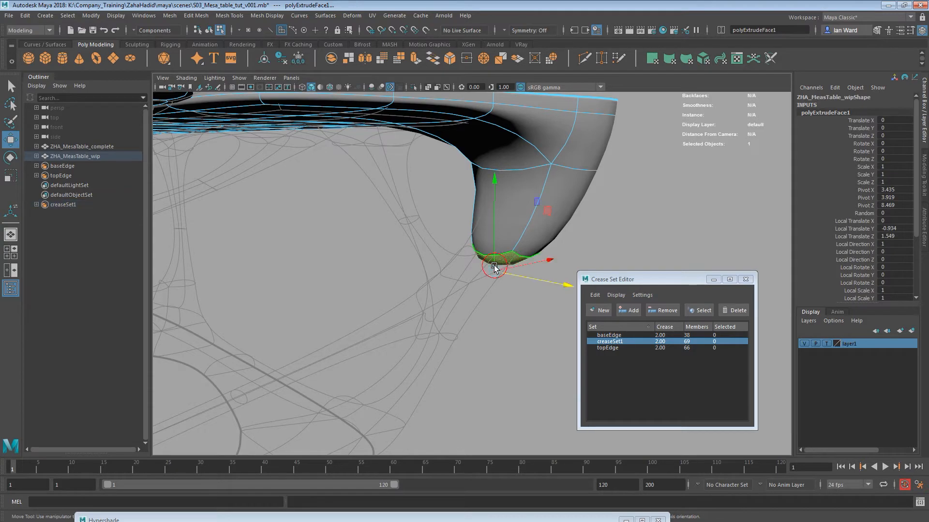
{"action": "left_click", "coordinate": [494, 267]}
{"action": "left_click_drag", "start_coordinate": [460, 294], "coordinate": [490, 269], "text": "alt"}
{"action": "left_click_drag", "start_coordinate": [499, 341], "coordinate": [449, 321], "text": "alt"}
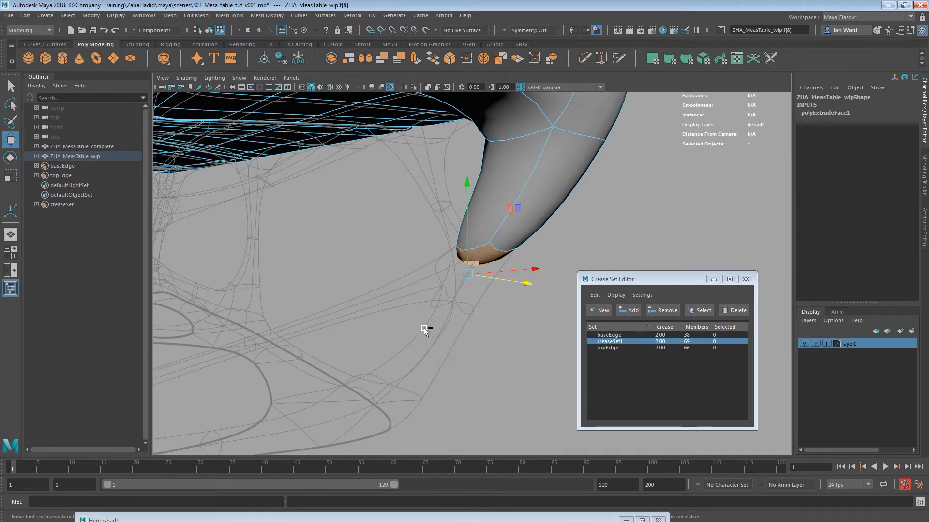
{"action": "left_click_drag", "start_coordinate": [432, 340], "coordinate": [411, 368], "text": "alt"}
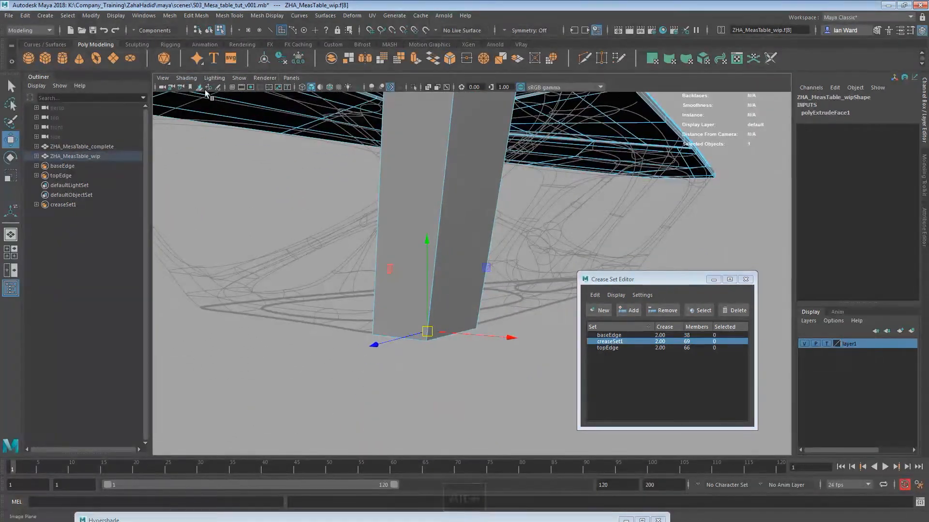
- Show the ground grid in the viewport around the extruded table leg
{"action": "left_click", "coordinate": [233, 86]}
{"action": "left_click_drag", "start_coordinate": [483, 248], "coordinate": [454, 328], "text": "alt"}
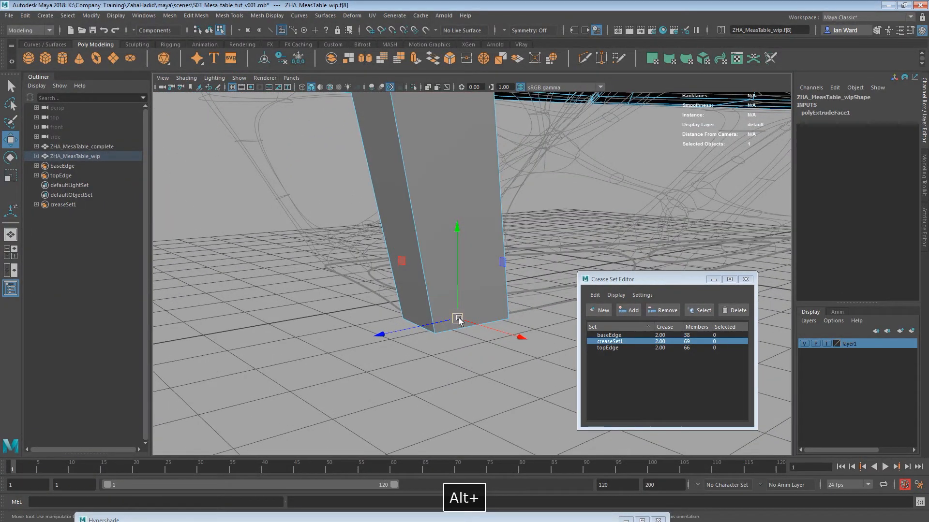
{"action": "left_click_drag", "start_coordinate": [456, 318], "coordinate": [451, 372], "text": "alt"}
{"action": "right_click_drag", "start_coordinate": [451, 373], "coordinate": [399, 401], "text": "alt"}
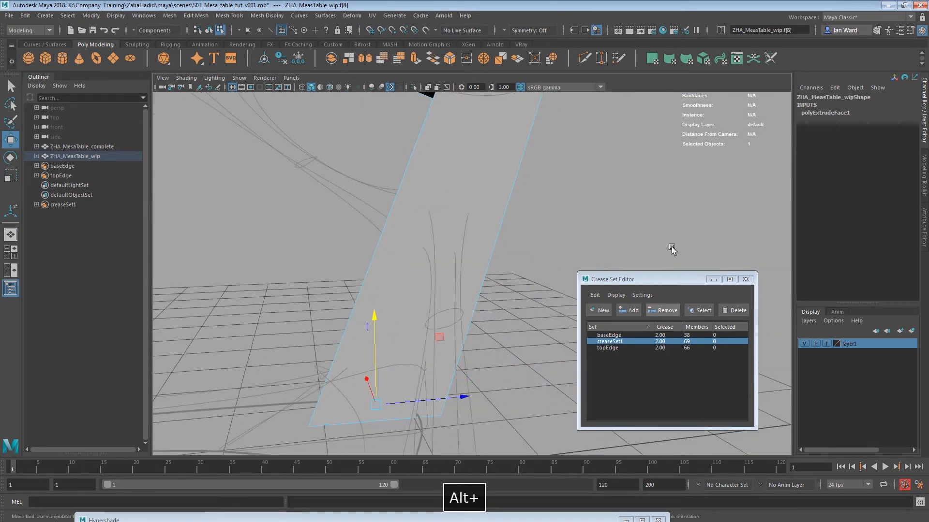
- Undo the last moves of the leg's bottom face
{"action": "left_click_drag", "start_coordinate": [325, 266], "coordinate": [344, 362], "text": "alt"}
{"action": "key", "text": "t"}
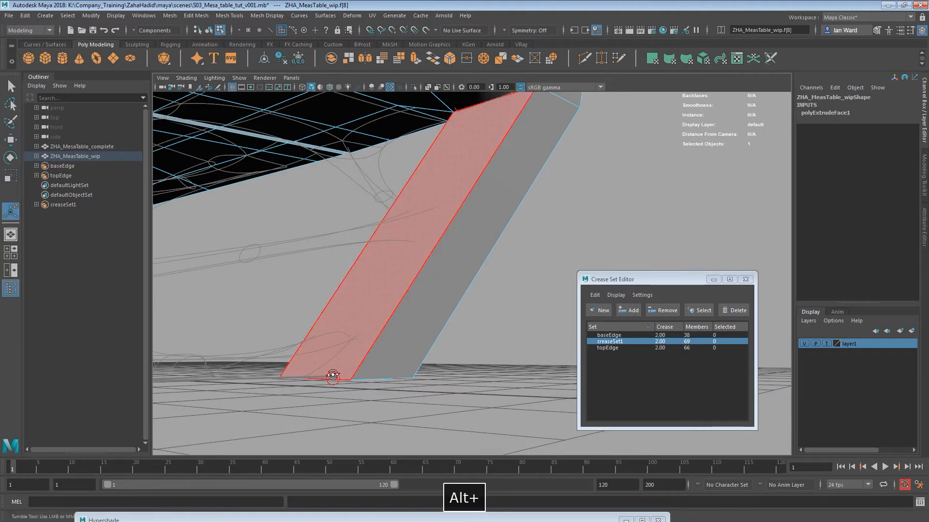
{"action": "key", "text": "z"}
{"action": "key", "text": "z"}
{"action": "key", "text": "t"}
{"action": "left_click_drag", "start_coordinate": [379, 373], "coordinate": [436, 274], "text": "alt"}
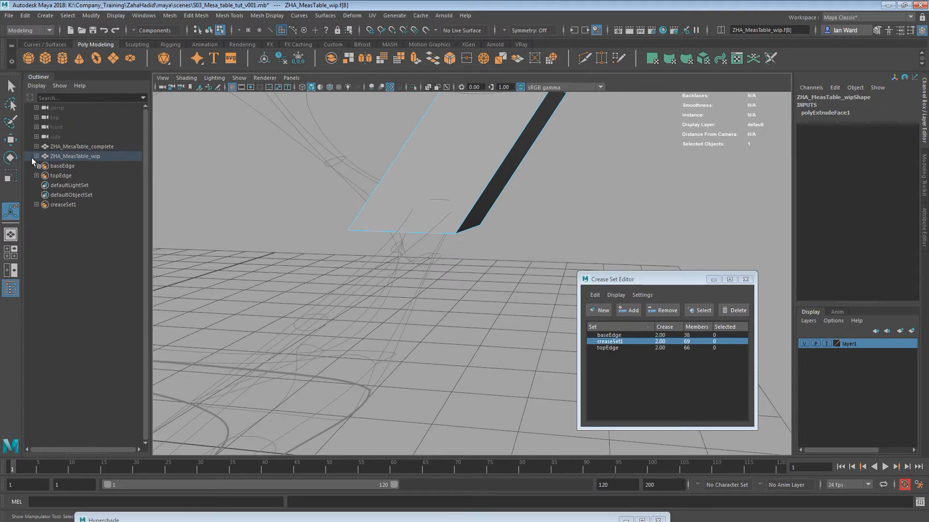
{"action": "key", "text": "z"}
{"action": "key", "text": "z"}
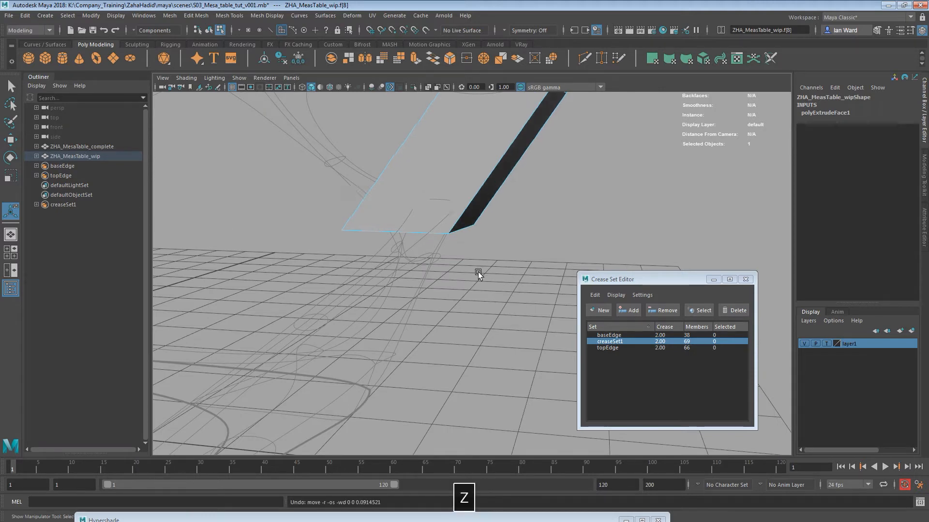
{"action": "key", "text": "Caps_Lock"}
{"action": "left_click_drag", "start_coordinate": [475, 290], "coordinate": [442, 297], "text": "alt"}
{"action": "key", "text": "w"}
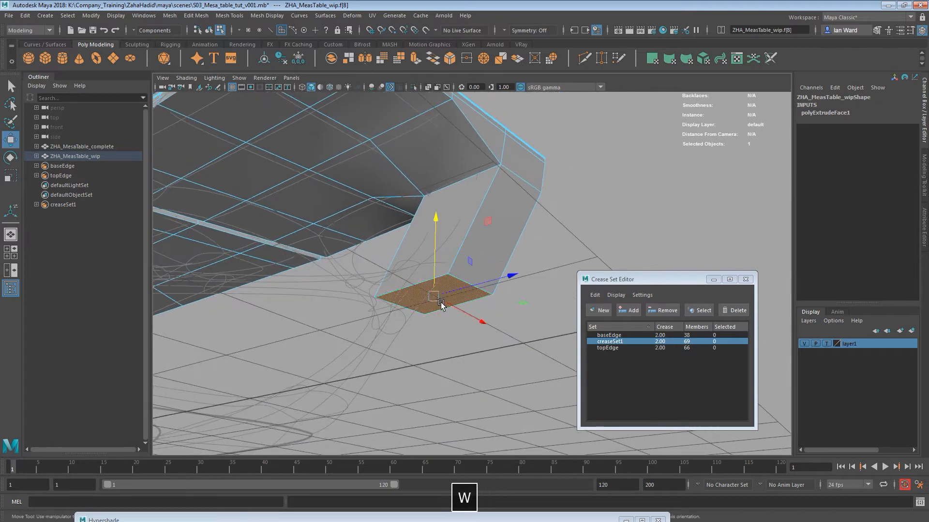
- Undo the remaining edits on the leg back to the unmoved face extrusion at the table corner
{"action": "key", "text": "e"}
{"action": "key", "text": "t"}
{"action": "left_click", "coordinate": [456, 336]}
{"action": "key", "text": "z"}
{"action": "key", "text": "z"}
{"action": "key", "text": "z"}
{"action": "key", "text": "z"}
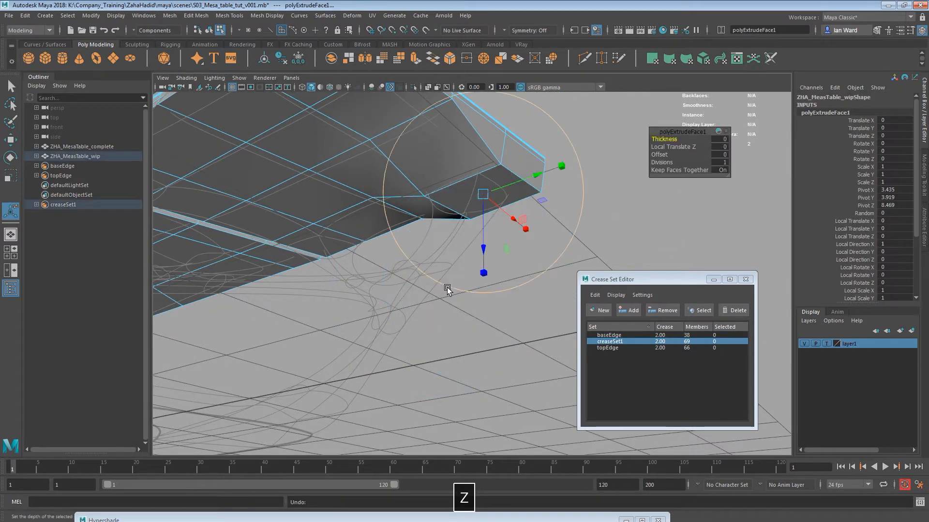
- Redo the leg extrusion with Local Translate Z at 3.919 and shift its end to Local Translate X -2.33
{"action": "key", "text": "shift+z"}
{"action": "left_click_drag", "start_coordinate": [440, 352], "coordinate": [485, 241], "text": "alt"}
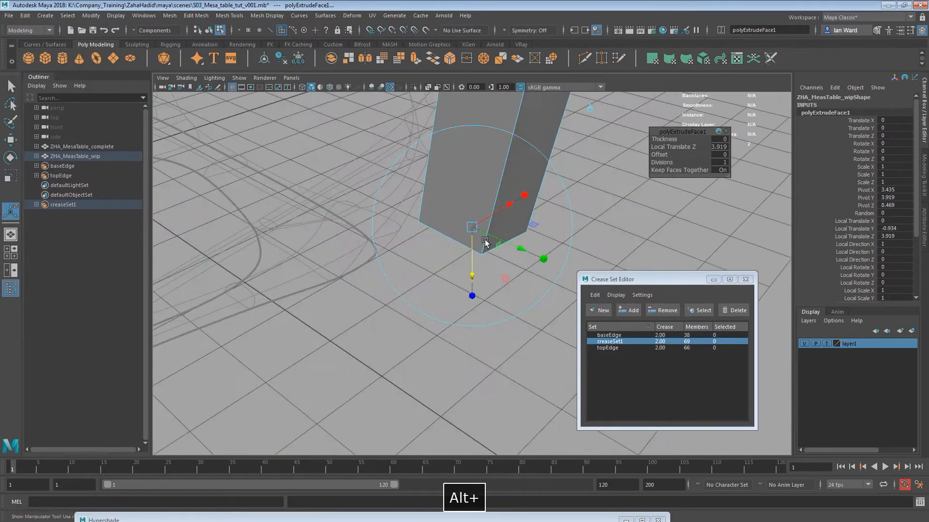
{"action": "left_click_drag", "start_coordinate": [510, 212], "coordinate": [429, 248]}
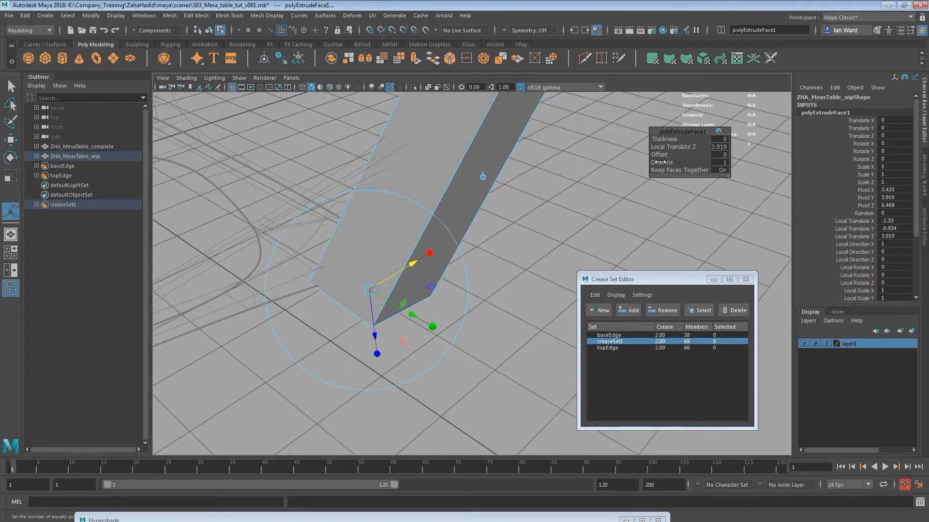
- Turn on the smooth mesh preview and scale the edge loop around the upper middle of the leg
{"action": "left_click_drag", "start_coordinate": [564, 187], "coordinate": [471, 268], "text": "alt"}
{"action": "key", "text": "3"}
{"action": "right_click_drag", "start_coordinate": [447, 247], "coordinate": [447, 207]}
{"action": "double_click", "coordinate": [438, 247]}
{"action": "left_click_drag", "start_coordinate": [449, 249], "coordinate": [421, 257]}
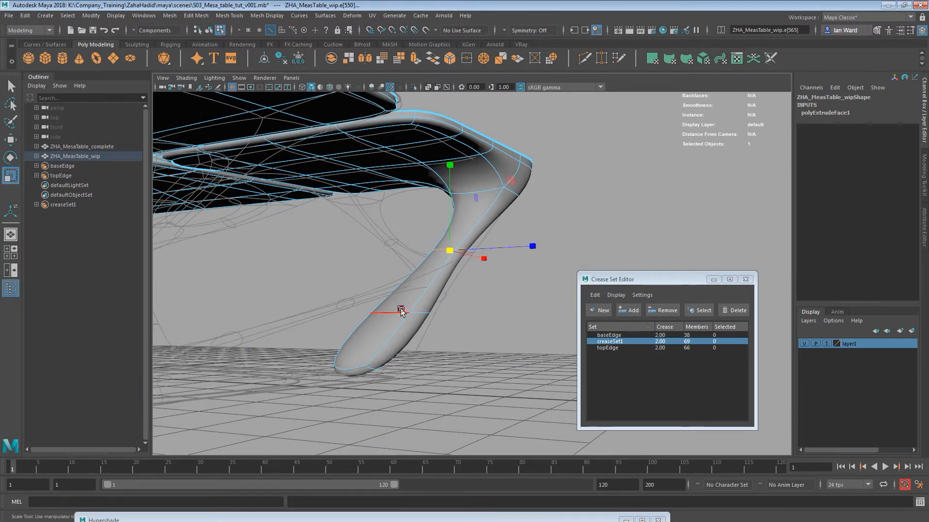
- Select both edge loops around the middle of the leg and move them to refine its curve
{"action": "key", "text": "w"}
{"action": "mouse_move", "coordinate": [452, 313]}
{"action": "left_mouse_down", "text": "alt"}
{"action": "mouse_move", "coordinate": [408, 317]}
{"action": "mouse_move", "coordinate": [459, 302]}
{"action": "left_mouse_up", "text": "alt"}
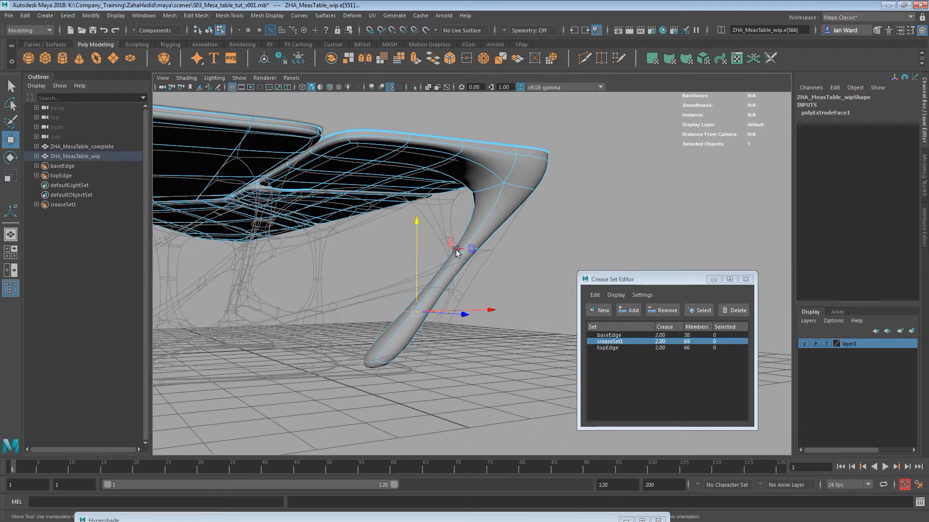
{"action": "key", "text": "q"}
{"action": "double_click", "coordinate": [458, 250], "text": "shift"}
{"action": "key", "text": "w"}
{"action": "left_click_drag", "start_coordinate": [440, 281], "coordinate": [556, 290]}
- Clear the selection and examine the reshaped leg and the tabletop's underside from several angles
{"action": "left_click_drag", "start_coordinate": [489, 344], "coordinate": [382, 309], "text": "alt"}
{"action": "right_click_drag", "start_coordinate": [382, 309], "coordinate": [418, 348], "text": "alt"}
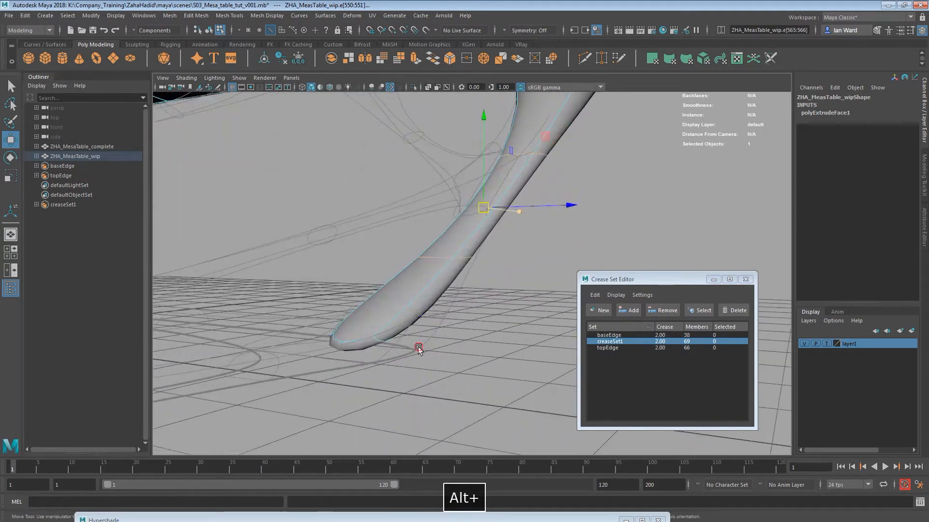
{"action": "left_click_drag", "start_coordinate": [419, 347], "coordinate": [406, 336], "text": "alt"}
{"action": "right_click_drag", "start_coordinate": [407, 336], "coordinate": [394, 332], "text": "alt"}
{"action": "left_click_drag", "start_coordinate": [393, 332], "coordinate": [423, 385], "text": "alt"}
{"action": "left_click", "coordinate": [423, 385]}
{"action": "left_click_drag", "start_coordinate": [468, 251], "coordinate": [576, 118], "text": "alt"}
{"action": "left_click_drag", "start_coordinate": [361, 291], "coordinate": [447, 227], "text": "alt"}
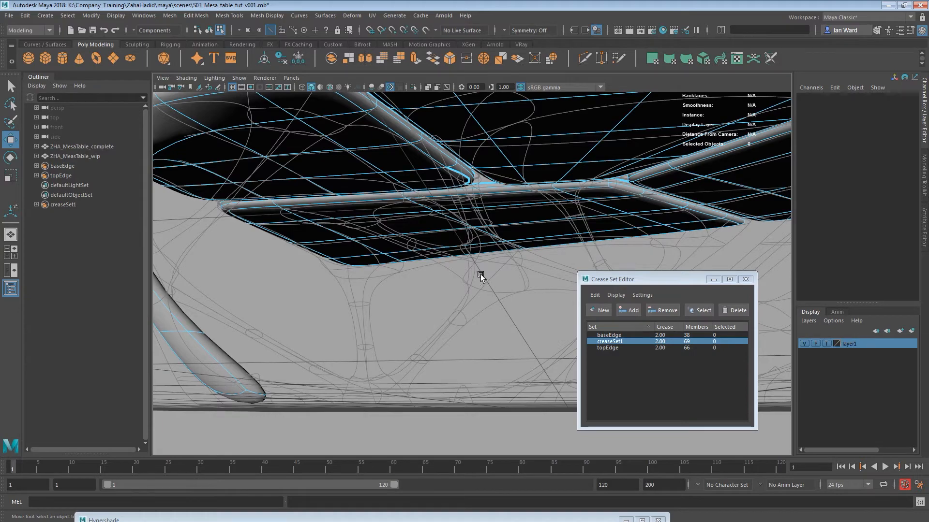
{"action": "left_click_drag", "start_coordinate": [438, 341], "coordinate": [441, 353], "text": "alt"}
{"action": "left_click_drag", "start_coordinate": [487, 244], "coordinate": [435, 246], "text": "alt"}
{"action": "right_click_drag", "start_coordinate": [509, 262], "coordinate": [595, 261], "text": "alt"}
{"action": "left_click_drag", "start_coordinate": [595, 262], "coordinate": [645, 257], "text": "alt"}
{"action": "left_click_drag", "start_coordinate": [452, 269], "coordinate": [427, 250], "text": "alt"}
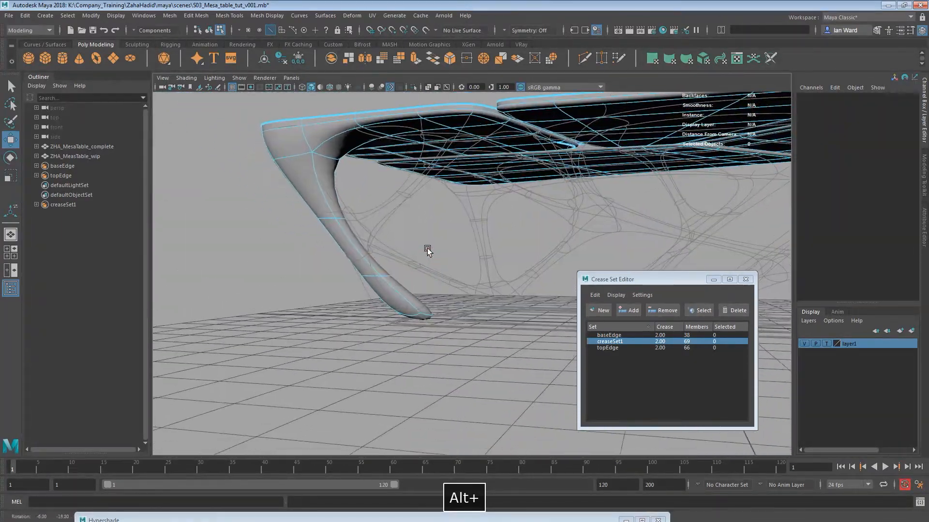
- Select the bottom face of the leg and scale it up to widen the foot
{"action": "left_click_drag", "start_coordinate": [373, 291], "coordinate": [423, 311], "text": "alt"}
{"action": "left_click", "coordinate": [427, 312]}
{"action": "key", "text": "q"}
{"action": "left_click", "coordinate": [426, 332]}
{"action": "right_click_drag", "start_coordinate": [425, 246], "coordinate": [426, 273]}
{"action": "left_click", "coordinate": [420, 323]}
{"action": "key", "text": "w"}
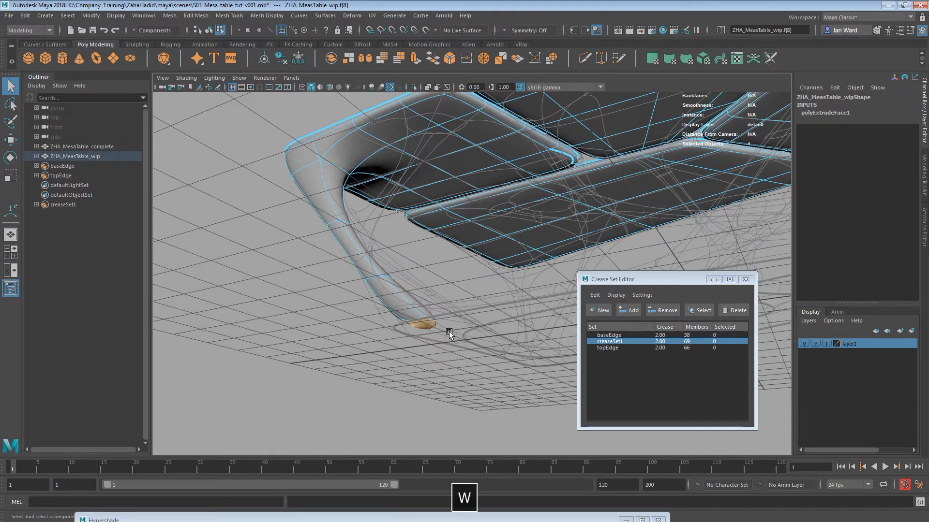
{"action": "left_click_drag", "start_coordinate": [412, 335], "coordinate": [520, 338], "text": "alt"}
{"action": "key", "text": "e"}
{"action": "key", "text": "r"}
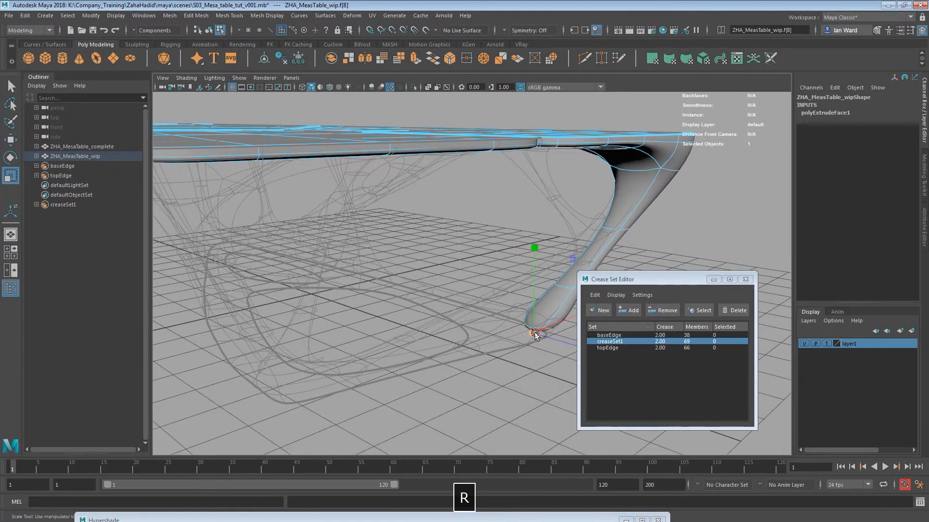
- Move the foot's bottom face into place near the ground and fine-tune its size
{"action": "key", "text": "w"}
{"action": "left_click_drag", "start_coordinate": [543, 329], "coordinate": [548, 382]}
{"action": "key", "text": "r"}
{"action": "key", "text": "w"}
{"action": "left_click_drag", "start_coordinate": [492, 353], "coordinate": [501, 363]}
{"action": "left_click_drag", "start_coordinate": [501, 362], "coordinate": [368, 349], "text": "alt"}
{"action": "key", "text": "s"}
{"action": "left_click_drag", "start_coordinate": [441, 308], "coordinate": [356, 282], "text": "alt"}
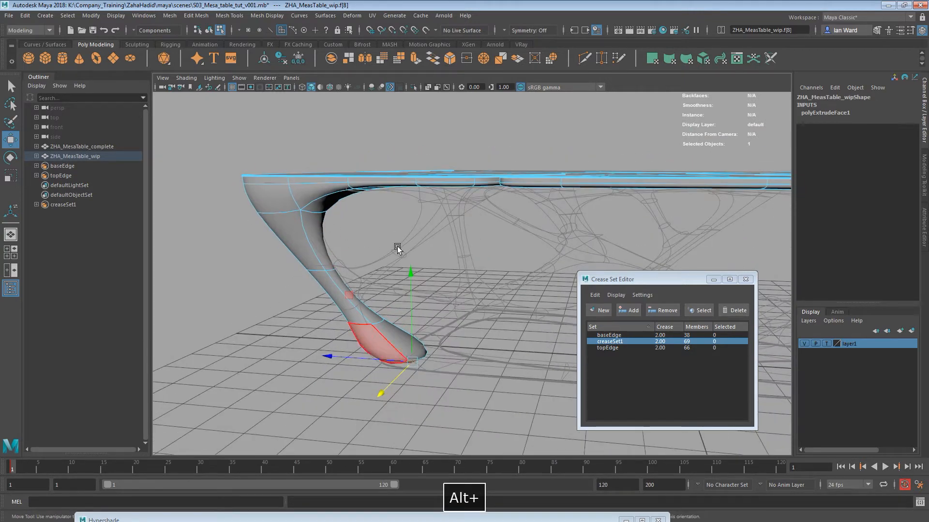
- Select the face on the tabletop's underside next to the gap between the two table panels
{"action": "left_click", "coordinate": [252, 360]}
{"action": "left_click_drag", "start_coordinate": [252, 360], "coordinate": [356, 295], "text": "alt"}
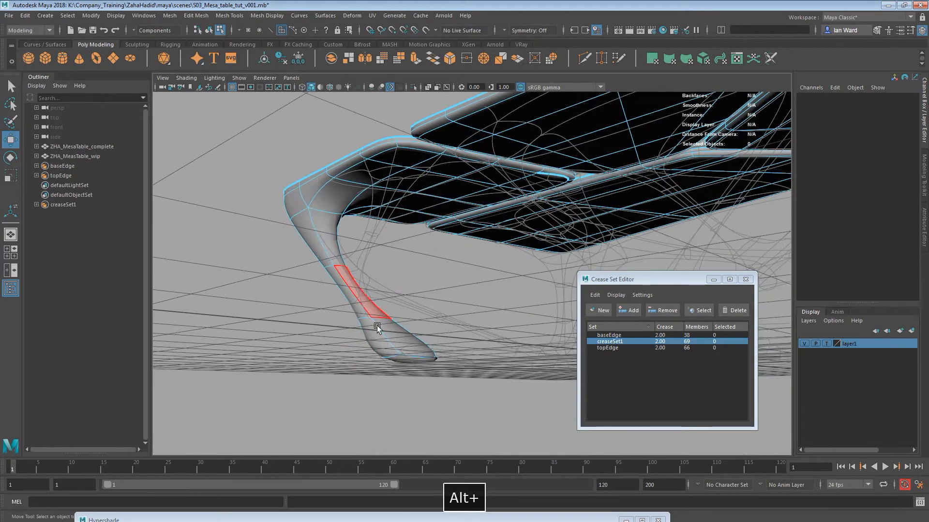
{"action": "middle_click_drag", "start_coordinate": [385, 315], "coordinate": [453, 417], "text": "alt"}
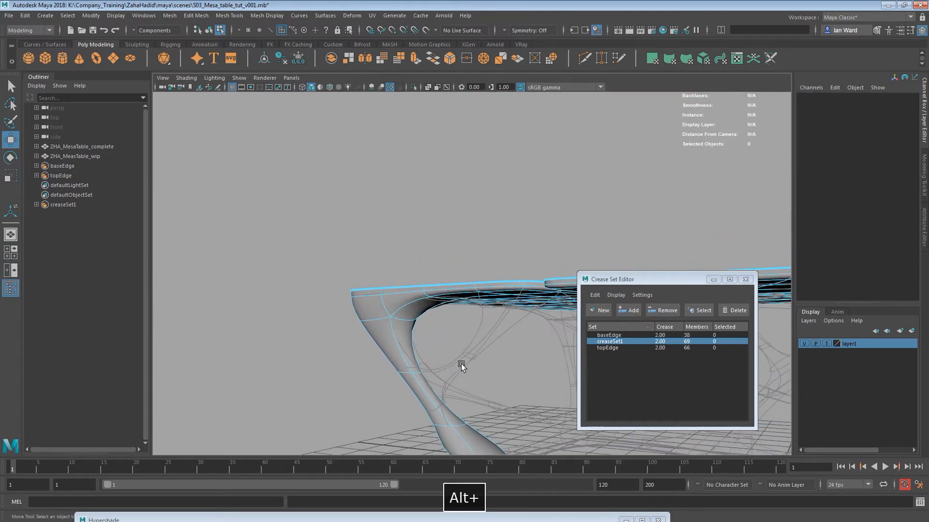
{"action": "middle_click_drag", "start_coordinate": [462, 365], "coordinate": [430, 311], "text": "alt"}
{"action": "right_click_drag", "start_coordinate": [430, 311], "coordinate": [486, 343], "text": "alt"}
{"action": "left_click_drag", "start_coordinate": [485, 343], "coordinate": [381, 371], "text": "alt"}
{"action": "left_click_drag", "start_coordinate": [492, 292], "coordinate": [512, 252], "text": "alt"}
{"action": "left_click", "coordinate": [521, 192]}
{"action": "left_click_drag", "start_coordinate": [454, 207], "coordinate": [550, 186], "text": "alt"}
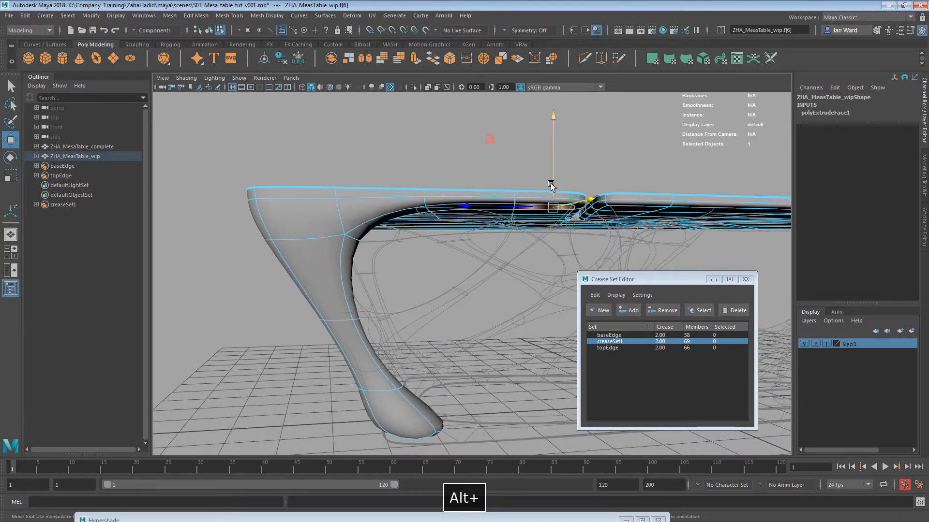
{"action": "left_click_drag", "start_coordinate": [496, 252], "coordinate": [487, 261], "text": "alt"}
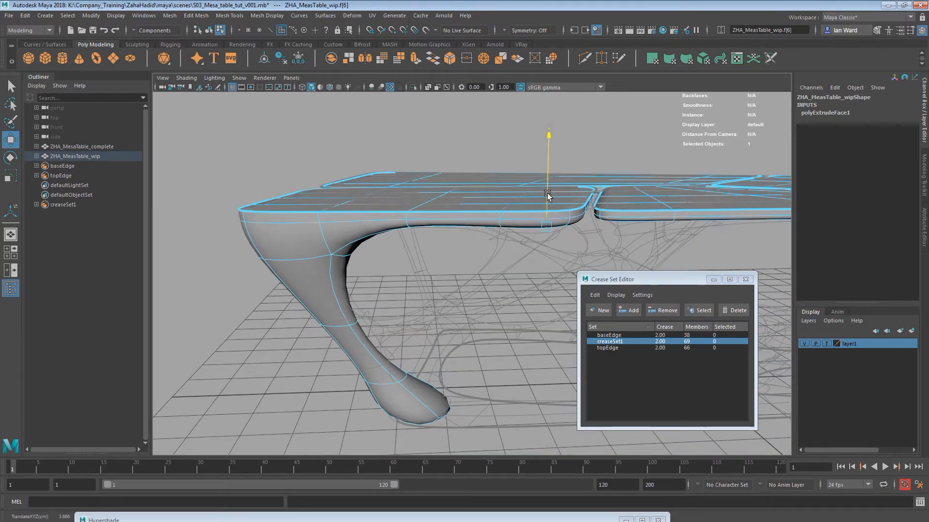
{"action": "left_click_drag", "start_coordinate": [546, 215], "coordinate": [512, 300], "text": "alt"}
- Try to extrude the selected underside face of the tabletop
{"action": "key", "text": "ctrl+e"}
{"action": "mouse_move", "coordinate": [515, 252]}
{"action": "left_mouse_down"}
{"action": "mouse_move", "coordinate": [474, 309]}
{"action": "mouse_move", "coordinate": [429, 311]}
{"action": "mouse_move", "coordinate": [439, 292]}
{"action": "mouse_move", "coordinate": [493, 332]}
{"action": "mouse_move", "coordinate": [492, 245]}
{"action": "mouse_move", "coordinate": [503, 244]}
{"action": "left_mouse_up"}
{"action": "key", "text": "z"}
{"action": "key", "text": "z"}
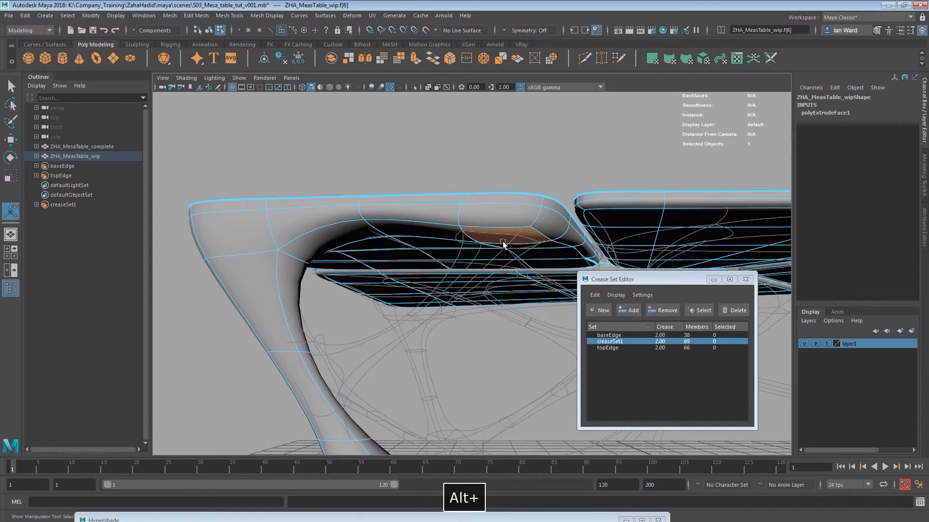
- Bridge the underside face to the leg's inner side face with a linear path, automatic direction and 1 division
{"action": "left_click_drag", "start_coordinate": [372, 370], "coordinate": [432, 352], "text": "alt"}
{"action": "left_click_drag", "start_coordinate": [512, 240], "coordinate": [425, 315], "text": "alt"}
{"action": "right_click", "coordinate": [444, 294], "text": "shift"}
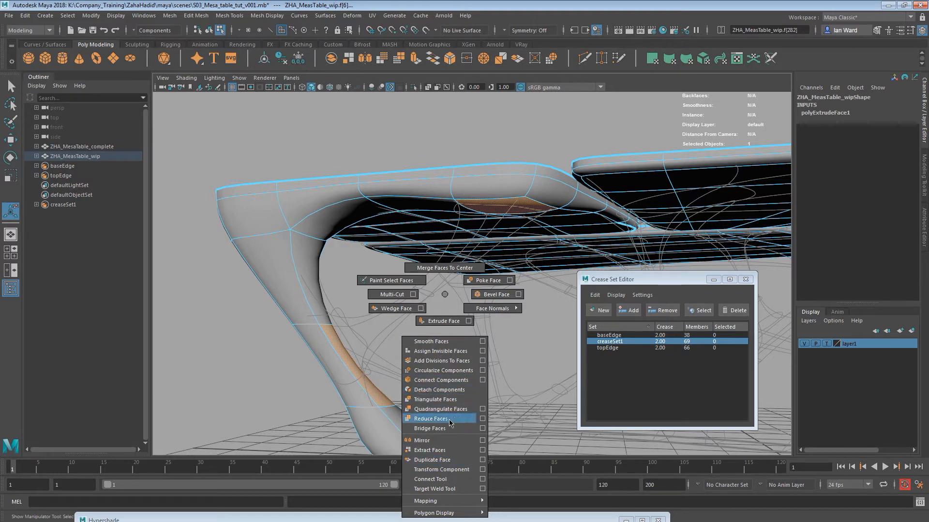
{"action": "left_click", "coordinate": [484, 429]}
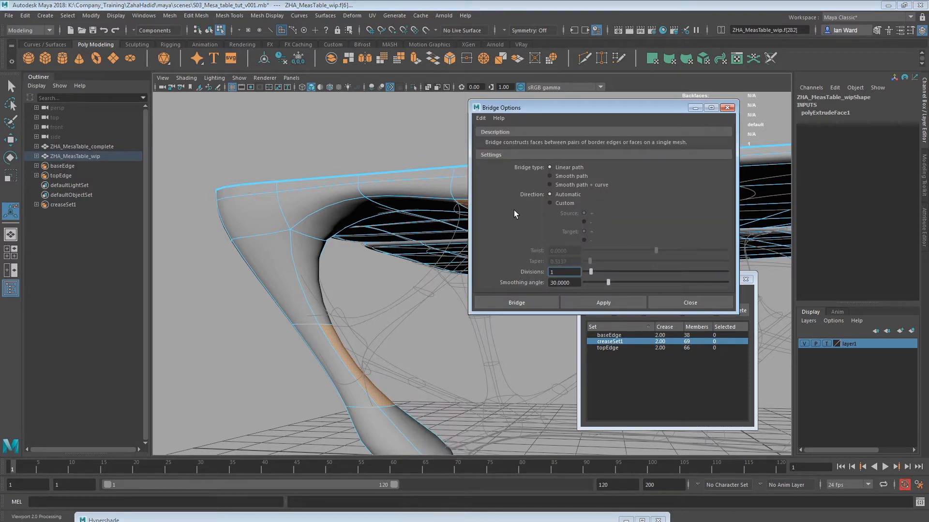
{"action": "left_click_drag", "start_coordinate": [560, 108], "coordinate": [713, 129]}
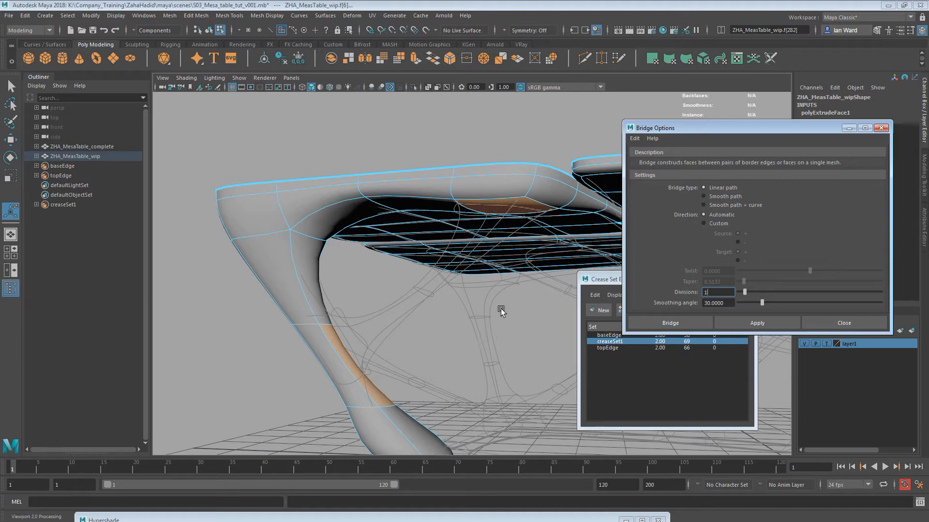
{"action": "left_click", "coordinate": [758, 323]}
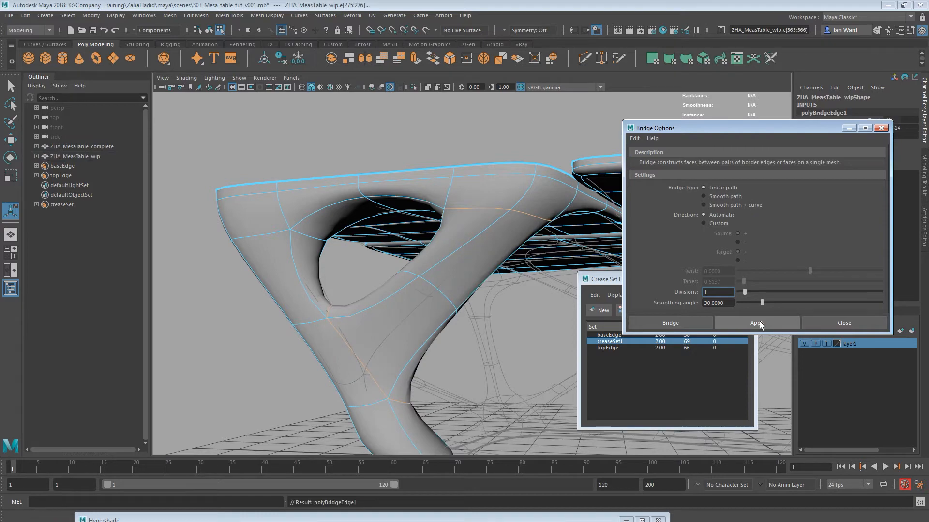
{"action": "left_click_drag", "start_coordinate": [474, 292], "coordinate": [344, 288], "text": "alt"}
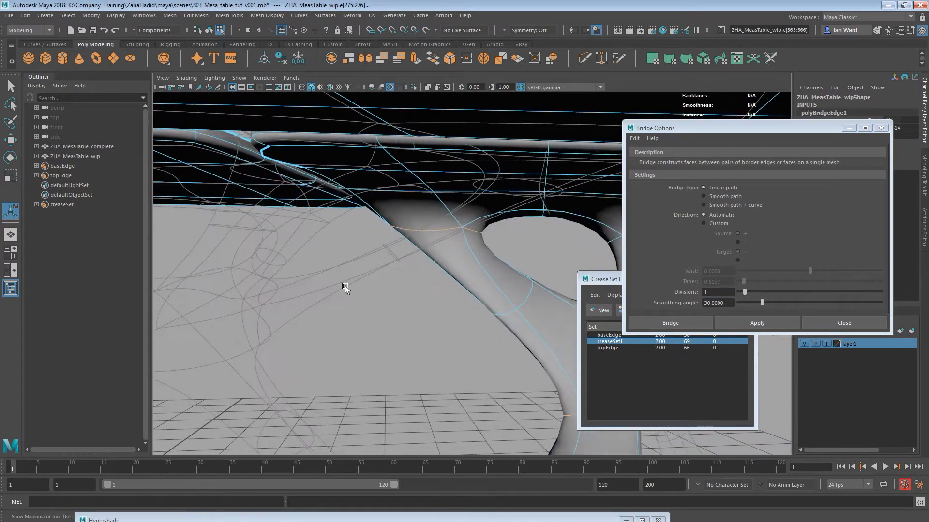
{"action": "left_click", "coordinate": [852, 324]}
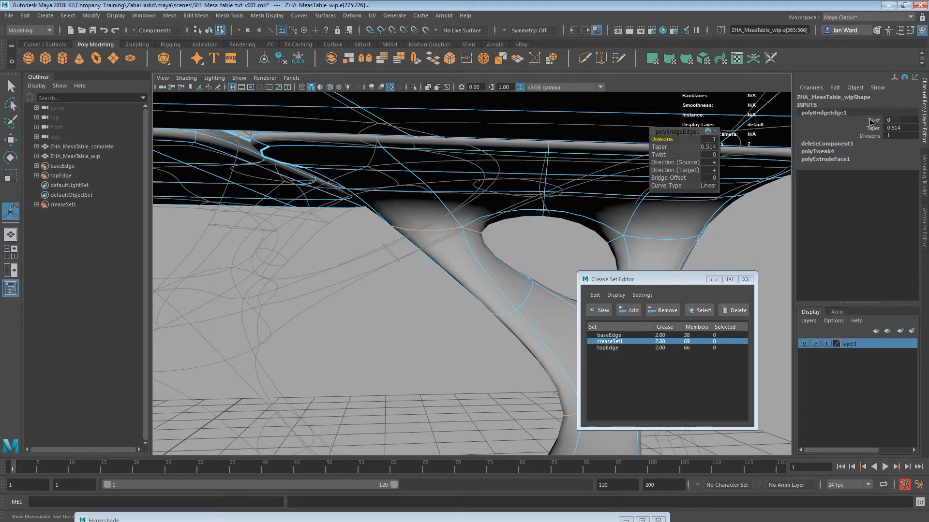
- Set the bridge's Bridge Offset to 1 and its Taper to 0
{"action": "left_click_drag", "start_coordinate": [199, 285], "coordinate": [527, 244], "text": "alt"}
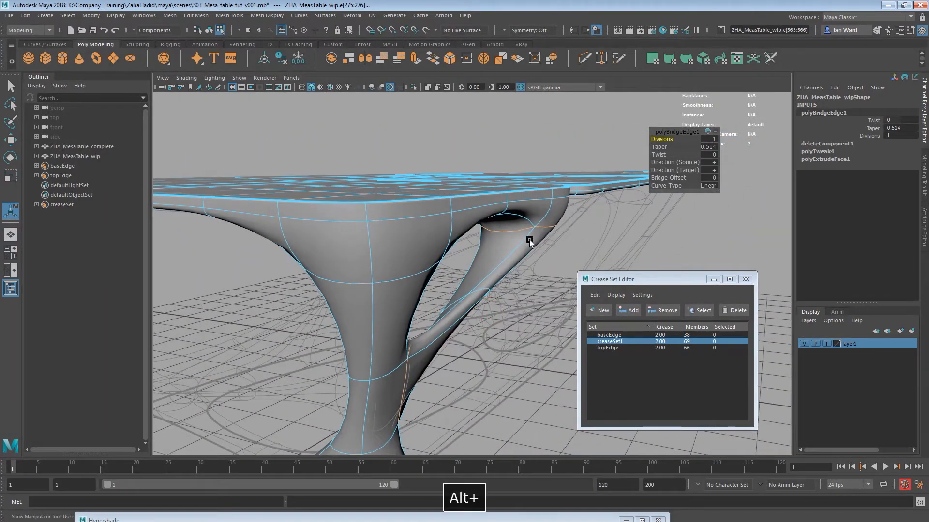
{"action": "left_click_drag", "start_coordinate": [463, 310], "coordinate": [352, 368], "text": "alt"}
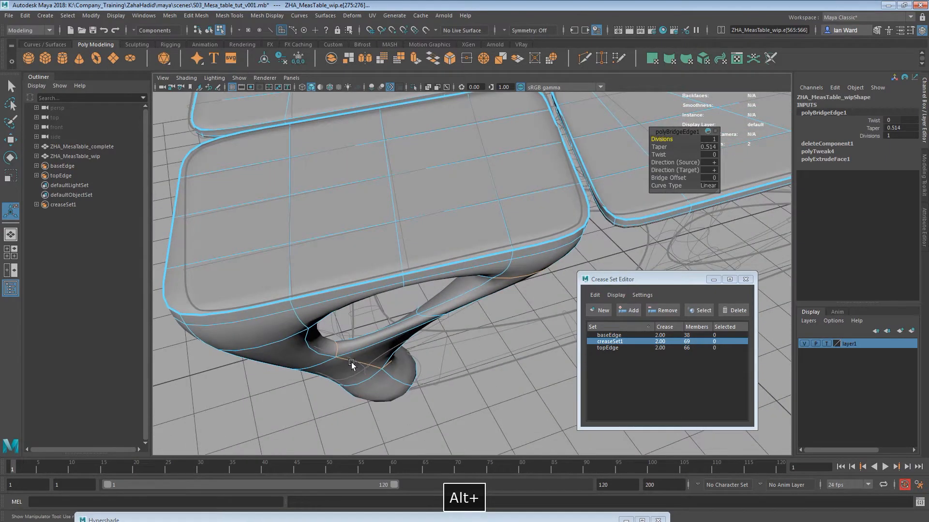
{"action": "left_click_drag", "start_coordinate": [683, 178], "coordinate": [690, 181]}
{"action": "left_click_drag", "start_coordinate": [581, 267], "coordinate": [394, 321], "text": "alt"}
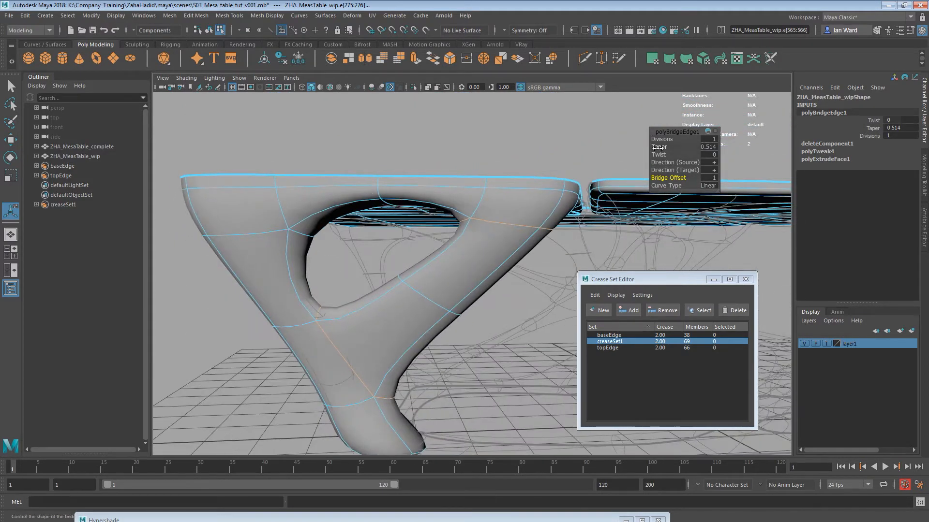
{"action": "mouse_move", "coordinate": [627, 153]}
{"action": "left_mouse_down"}
{"action": "mouse_move", "coordinate": [731, 152]}
{"action": "mouse_move", "coordinate": [640, 153]}
{"action": "left_mouse_up"}
- Select the edge loop around the middle of the bridge and scale it down to slim the strut
{"action": "left_click_drag", "start_coordinate": [543, 189], "coordinate": [420, 301], "text": "alt"}
{"action": "right_click_drag", "start_coordinate": [421, 301], "coordinate": [421, 215]}
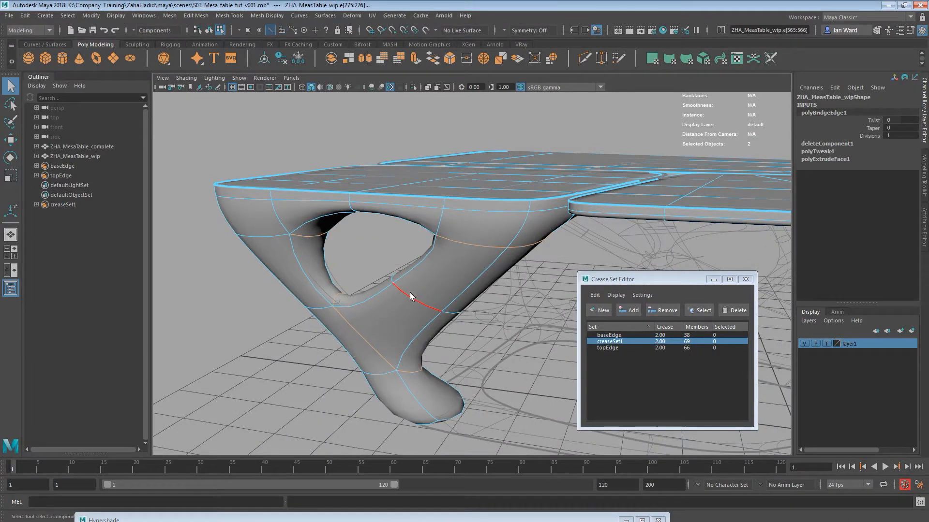
{"action": "left_click", "coordinate": [410, 295]}
{"action": "key", "text": "e"}
{"action": "key", "text": "r"}
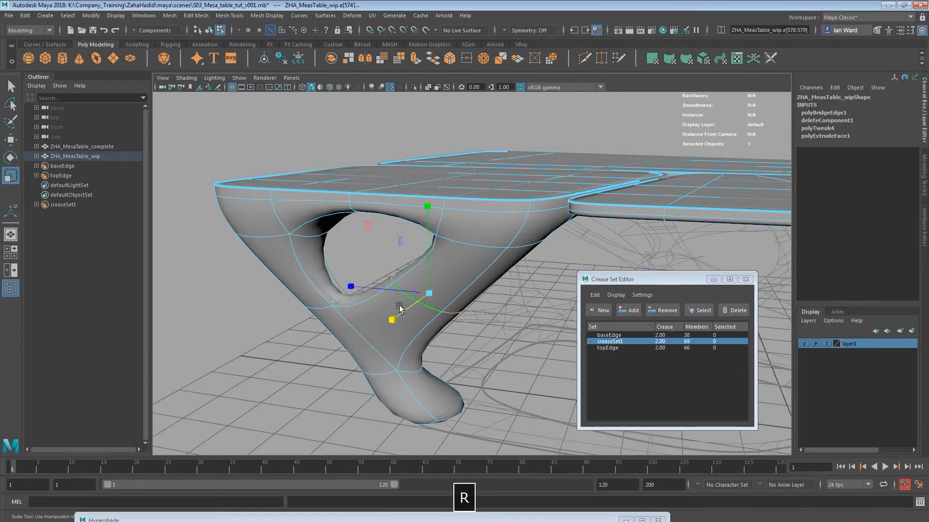
{"action": "left_click_drag", "start_coordinate": [437, 292], "coordinate": [559, 299], "text": "alt"}
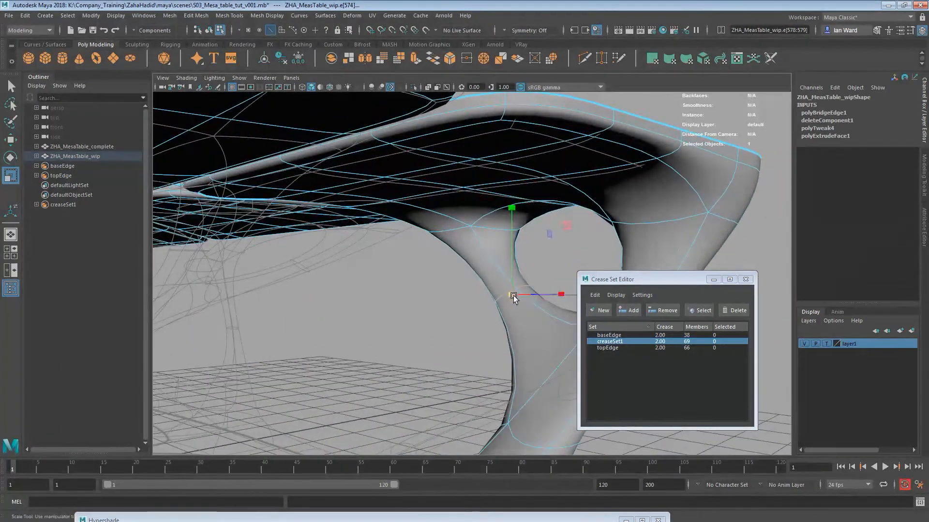
- Move the strut's middle edge loop to line up with the reference mesh, working in wireframe display
{"action": "key", "text": "w"}
{"action": "left_click_drag", "start_coordinate": [527, 290], "coordinate": [460, 305], "text": "alt"}
{"action": "key", "text": "4"}
{"action": "left_click_drag", "start_coordinate": [447, 337], "coordinate": [425, 297], "text": "alt"}
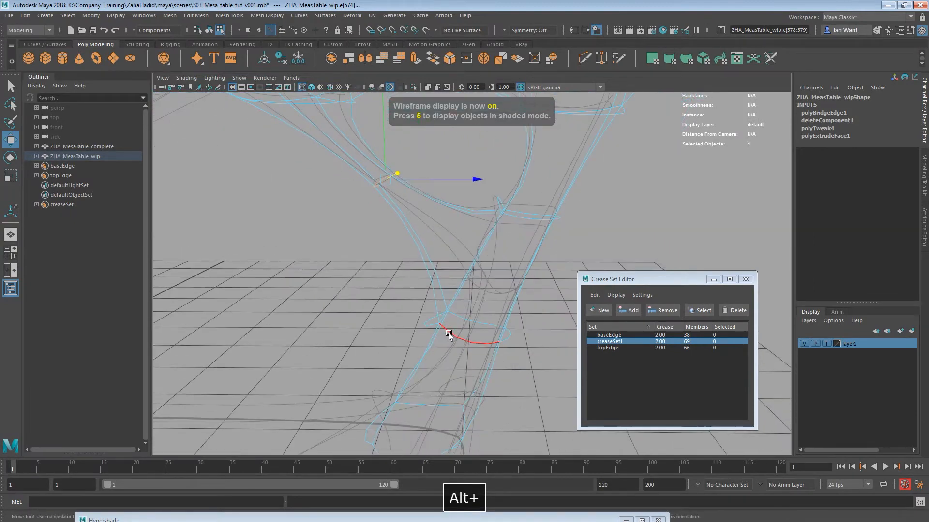
- Select the edge loop where the strut joins the lower leg, raise it and scale it to the reference outline
{"action": "key", "text": "w"}
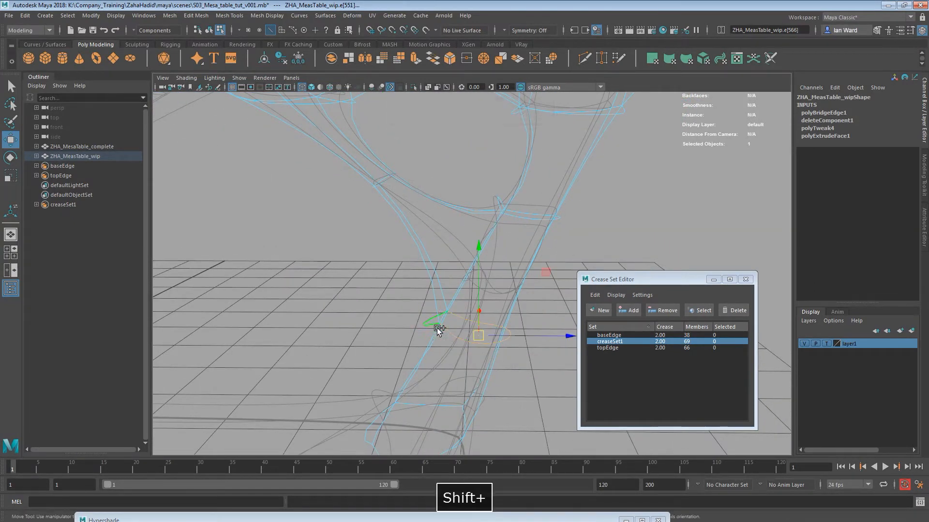
{"action": "left_click_drag", "start_coordinate": [503, 342], "coordinate": [452, 327], "text": "alt"}
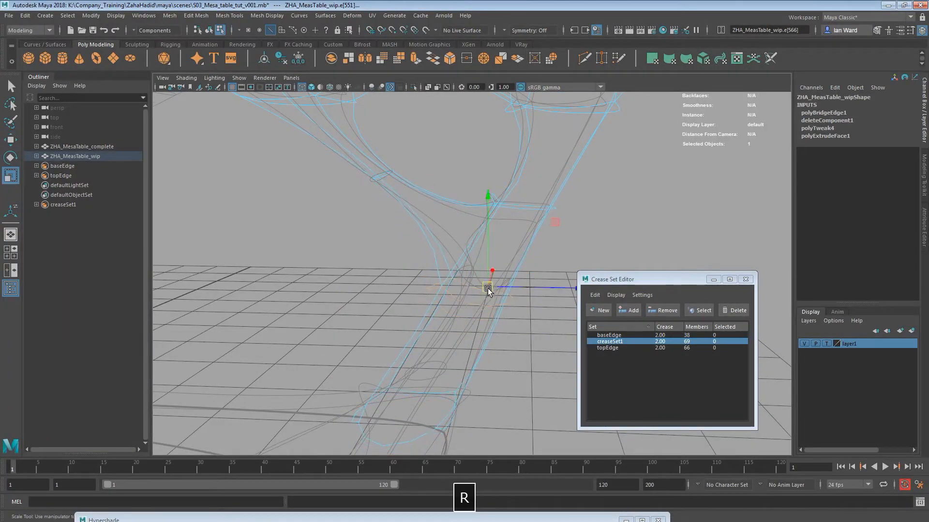
{"action": "left_click_drag", "start_coordinate": [465, 292], "coordinate": [501, 232], "text": "alt"}
- Reselect the strut's middle edge loop and refine its position and scale against the reference from several angles
{"action": "key", "text": "w"}
{"action": "left_click", "coordinate": [547, 238]}
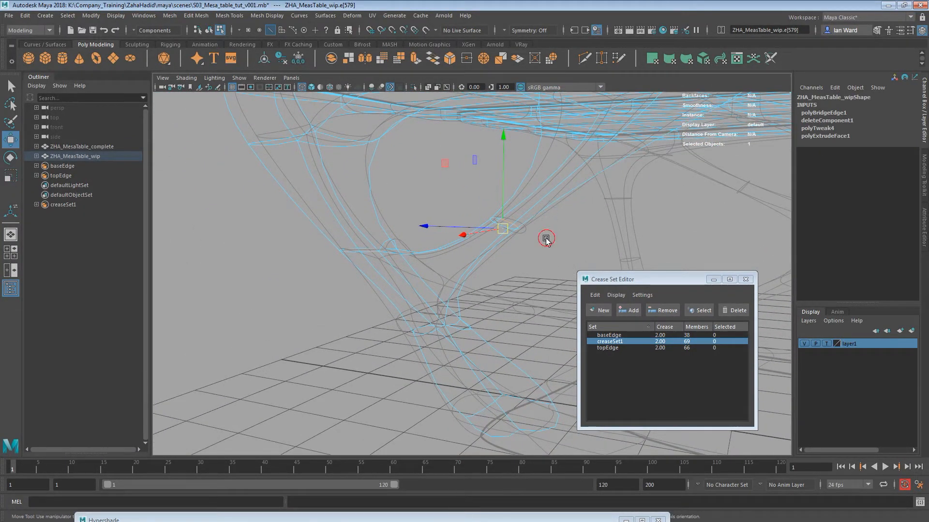
{"action": "left_click", "coordinate": [503, 225]}
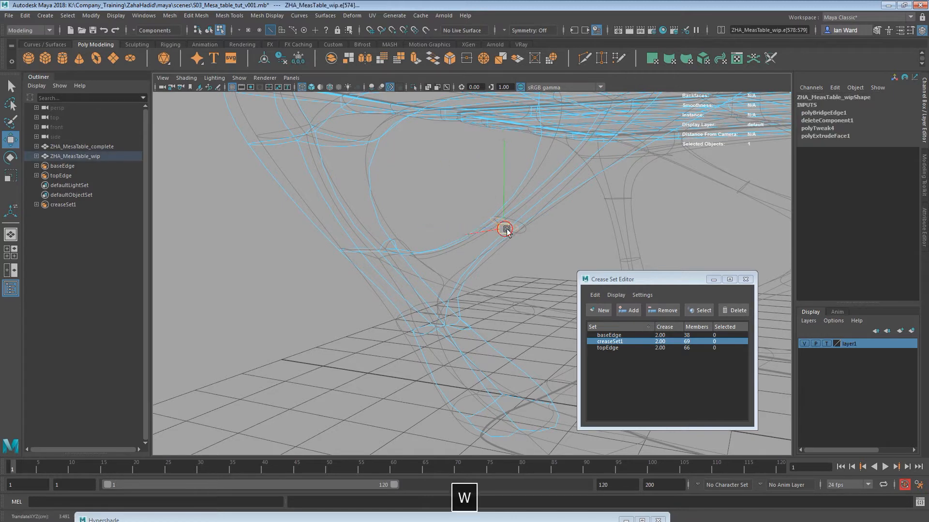
{"action": "mouse_move", "coordinate": [525, 239]}
{"action": "left_mouse_down", "text": "alt"}
{"action": "mouse_move", "coordinate": [450, 244]}
{"action": "mouse_move", "coordinate": [527, 250]}
{"action": "left_mouse_up", "text": "alt"}
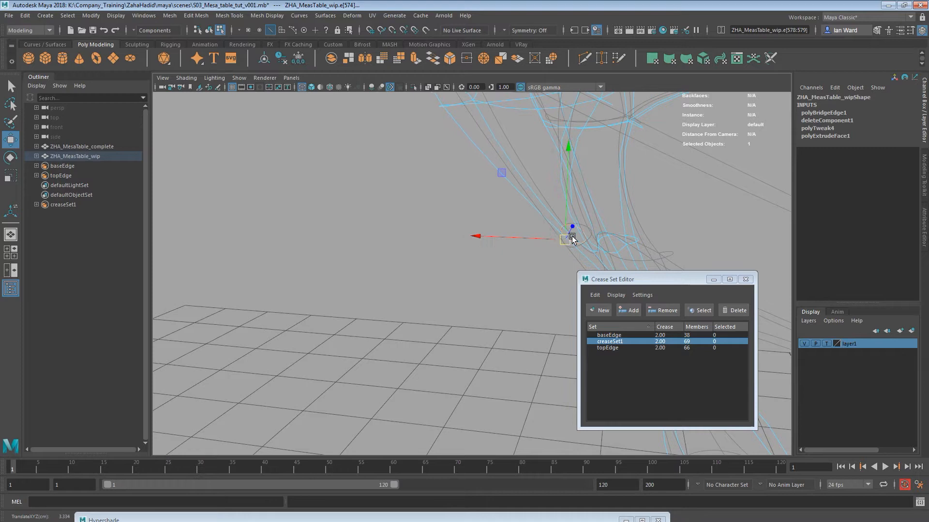
{"action": "key", "text": "r"}
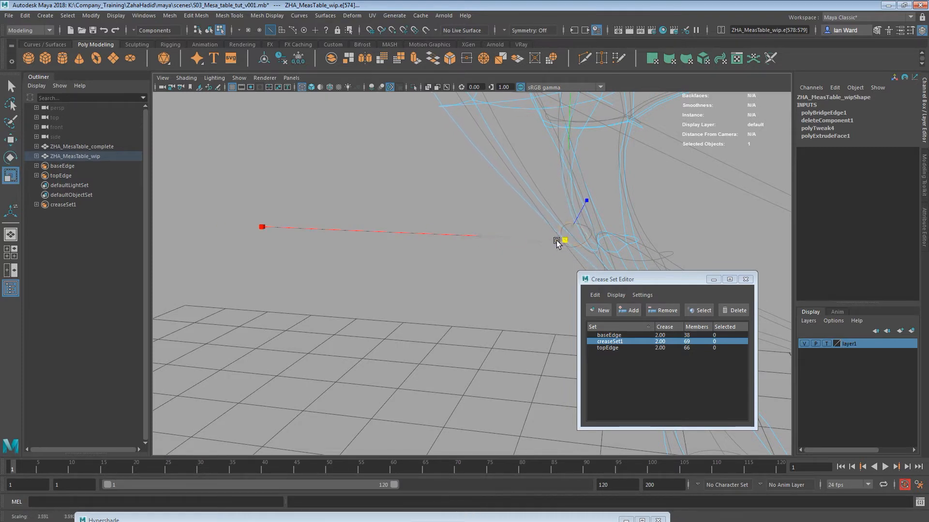
{"action": "left_click_drag", "start_coordinate": [553, 243], "coordinate": [675, 221], "text": "alt"}
- Clear the selection and examine the reshaped leg and strut in shaded display
{"action": "key", "text": "q"}
{"action": "left_click", "coordinate": [584, 232]}
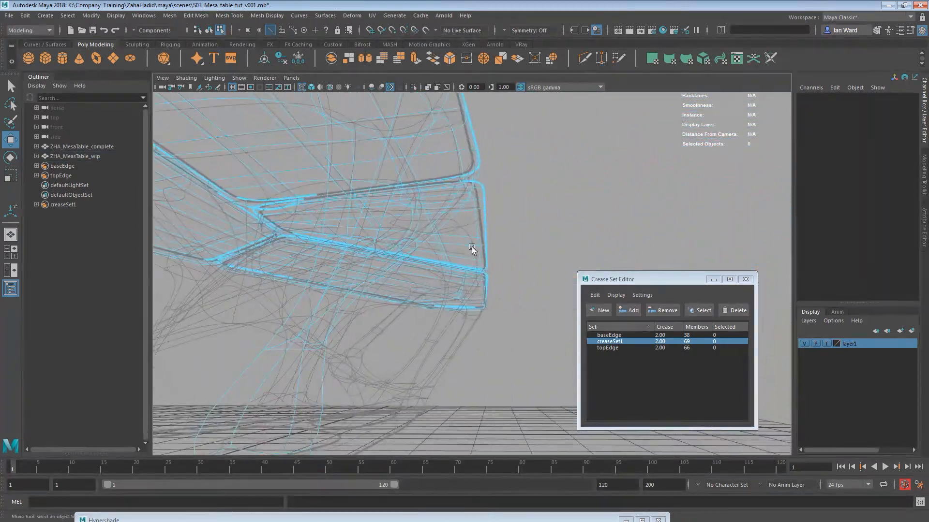
{"action": "middle_click_drag", "start_coordinate": [472, 249], "coordinate": [620, 267], "text": "alt"}
{"action": "left_click_drag", "start_coordinate": [619, 267], "coordinate": [286, 306], "text": "alt"}
{"action": "right_click_drag", "start_coordinate": [286, 305], "coordinate": [469, 297], "text": "alt"}
{"action": "mouse_move", "coordinate": [469, 298]}
{"action": "left_mouse_down", "text": "alt"}
{"action": "mouse_move", "coordinate": [364, 310]}
{"action": "mouse_move", "coordinate": [398, 318]}
{"action": "mouse_move", "coordinate": [385, 308]}
{"action": "mouse_move", "coordinate": [385, 322]}
{"action": "left_mouse_up", "text": "alt"}
{"action": "key", "text": "5"}
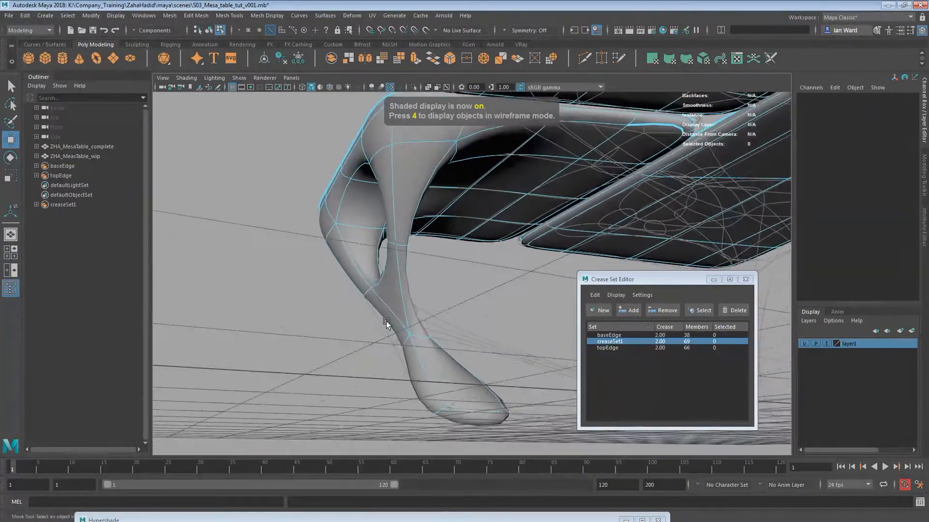
{"action": "right_click_drag", "start_coordinate": [385, 321], "coordinate": [502, 344], "text": "alt"}
{"action": "left_click_drag", "start_coordinate": [502, 343], "coordinate": [562, 320], "text": "alt"}
- Select the vertices around the narrow junction of leg and strut, then scale and move them to fit the reference
{"action": "left_click", "coordinate": [412, 321]}
{"action": "key", "text": "q"}
{"action": "left_click", "coordinate": [342, 317], "text": "shift"}
{"action": "left_click", "coordinate": [487, 308], "text": "shift"}
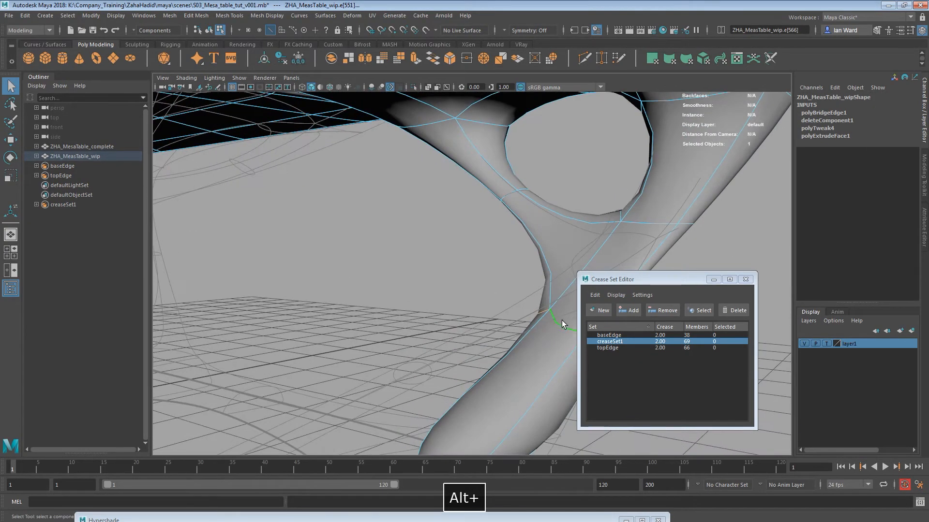
{"action": "middle_click_drag", "start_coordinate": [524, 318], "coordinate": [396, 308], "text": "alt"}
{"action": "right_click_drag", "start_coordinate": [403, 305], "coordinate": [353, 246]}
{"action": "left_click_drag", "start_coordinate": [364, 300], "coordinate": [425, 321], "text": "alt"}
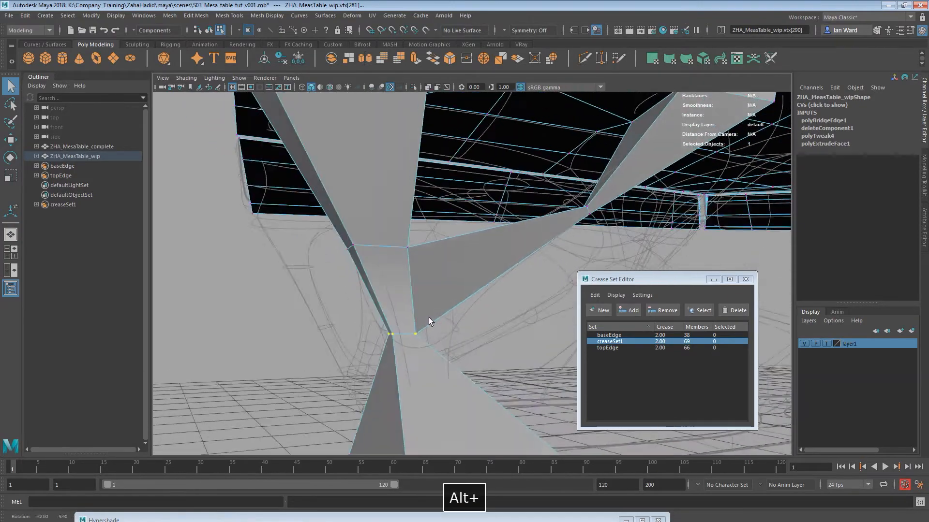
{"action": "key", "text": "r"}
{"action": "left_click_drag", "start_coordinate": [352, 353], "coordinate": [421, 395], "text": "alt"}
{"action": "key", "text": "w"}
{"action": "left_click_drag", "start_coordinate": [509, 314], "coordinate": [360, 359], "text": "alt"}
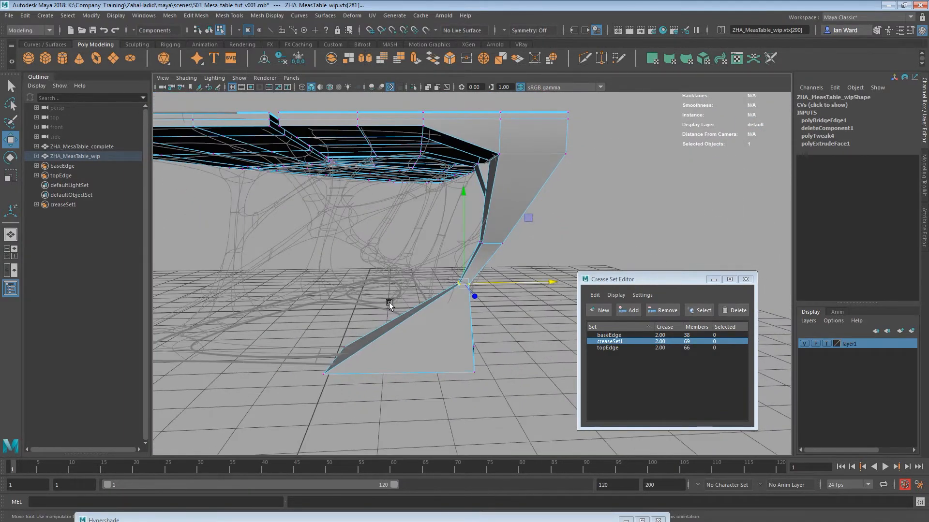
- Select the vertices around the strut's middle and move them into line with the reference strut
{"action": "left_click_drag", "start_coordinate": [493, 353], "coordinate": [500, 200], "text": "alt"}
{"action": "left_click_drag", "start_coordinate": [516, 243], "coordinate": [512, 221], "text": "alt"}
{"action": "key", "text": "w"}
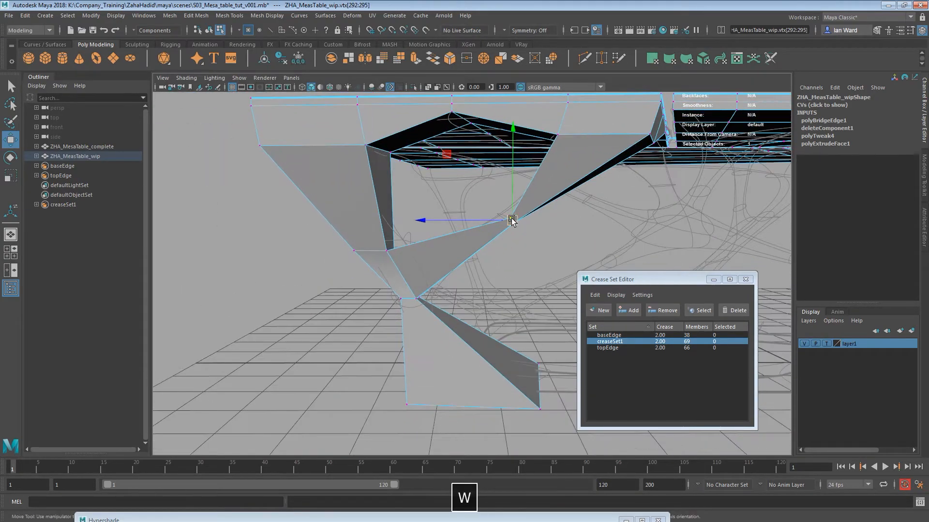
{"action": "left_click_drag", "start_coordinate": [520, 230], "coordinate": [400, 221], "text": "alt"}
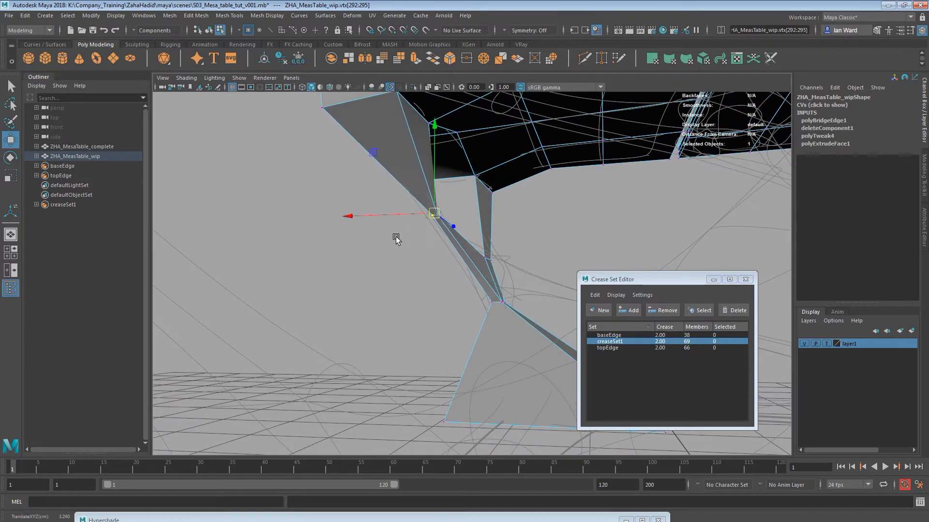
- Extrude the underside face at the tabletop's other corner to the floor, with local translate 2.439, -1.826, 3.878 and 2 divisions
{"action": "right_click_drag", "start_coordinate": [396, 237], "coordinate": [283, 268], "text": "alt"}
{"action": "left_click_drag", "start_coordinate": [284, 267], "coordinate": [412, 271], "text": "alt"}
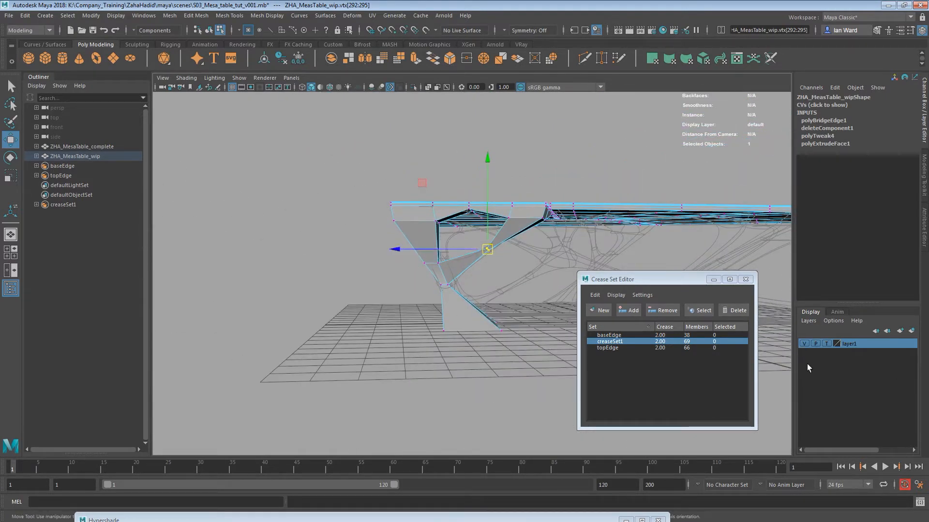
{"action": "left_click_drag", "start_coordinate": [360, 293], "coordinate": [289, 246], "text": "alt"}
{"action": "left_click_drag", "start_coordinate": [296, 205], "coordinate": [481, 171], "text": "alt"}
{"action": "mouse_move", "coordinate": [447, 213]}
{"action": "left_mouse_down", "text": "alt"}
{"action": "mouse_move", "coordinate": [559, 207]}
{"action": "mouse_move", "coordinate": [419, 128]}
{"action": "mouse_move", "coordinate": [456, 199]}
{"action": "left_mouse_up", "text": "alt"}
{"action": "right_click_drag", "start_coordinate": [446, 194], "coordinate": [430, 240]}
{"action": "left_click", "coordinate": [430, 240]}
{"action": "left_click_drag", "start_coordinate": [431, 241], "coordinate": [605, 199], "text": "alt"}
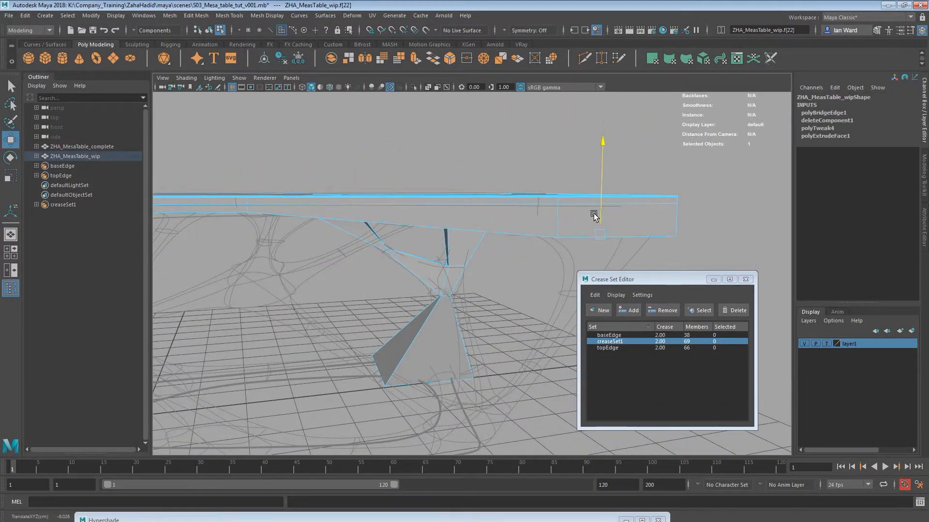
{"action": "key", "text": "3"}
{"action": "middle_click_drag", "start_coordinate": [546, 220], "coordinate": [496, 165], "text": "alt"}
{"action": "left_click_drag", "start_coordinate": [514, 187], "coordinate": [566, 198], "text": "alt"}
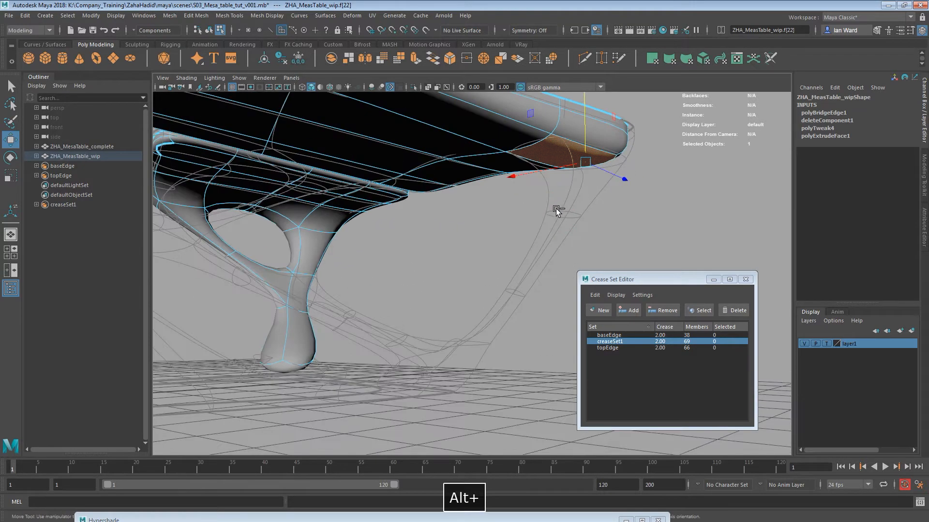
{"action": "key", "text": "ctrl+e"}
{"action": "left_click_drag", "start_coordinate": [586, 194], "coordinate": [564, 335]}
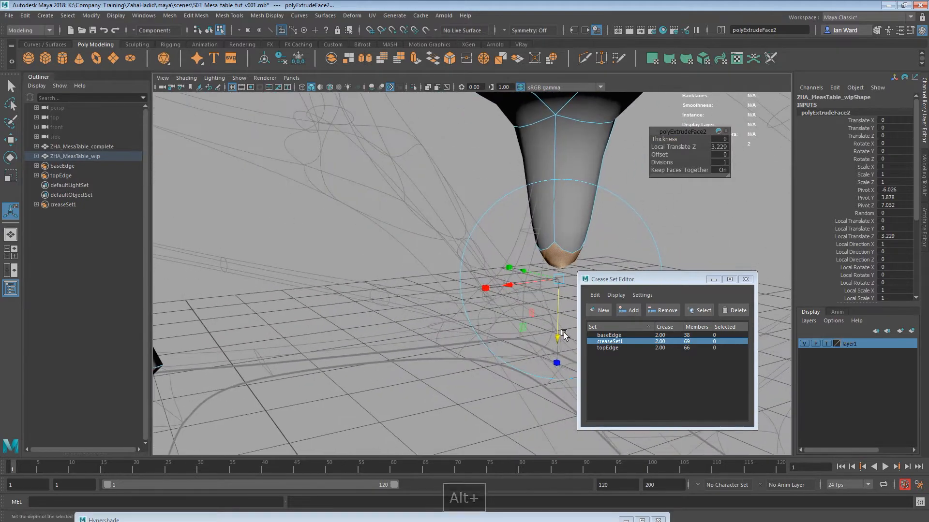
{"action": "left_click_drag", "start_coordinate": [560, 300], "coordinate": [644, 337]}
{"action": "left_click_drag", "start_coordinate": [541, 280], "coordinate": [697, 162], "text": "alt"}
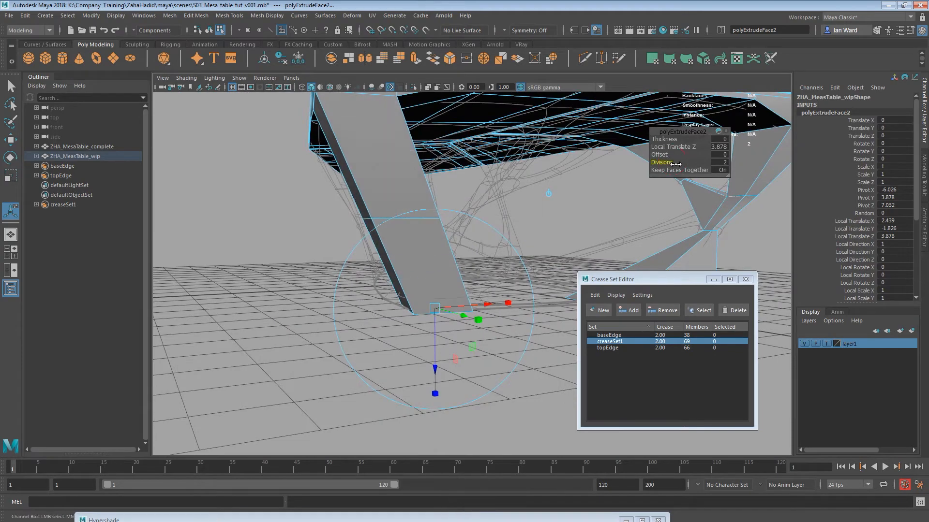
- Insert an edge loop just above the foot of the new leg with the Multi-Cut tool
{"action": "left_click_drag", "start_coordinate": [683, 166], "coordinate": [469, 266], "text": "alt"}
{"action": "mouse_move", "coordinate": [569, 279]}
{"action": "left_mouse_down", "text": "alt"}
{"action": "mouse_move", "coordinate": [495, 300]}
{"action": "mouse_move", "coordinate": [552, 275]}
{"action": "left_mouse_up", "text": "alt"}
{"action": "middle_click_drag", "start_coordinate": [629, 176], "coordinate": [435, 265], "text": "alt"}
{"action": "left_click_drag", "start_coordinate": [435, 265], "coordinate": [438, 199], "text": "alt"}
{"action": "middle_click_drag", "start_coordinate": [263, 293], "coordinate": [435, 249], "text": "alt"}
{"action": "left_click_drag", "start_coordinate": [338, 311], "coordinate": [345, 297], "text": "alt"}
{"action": "key", "text": "q"}
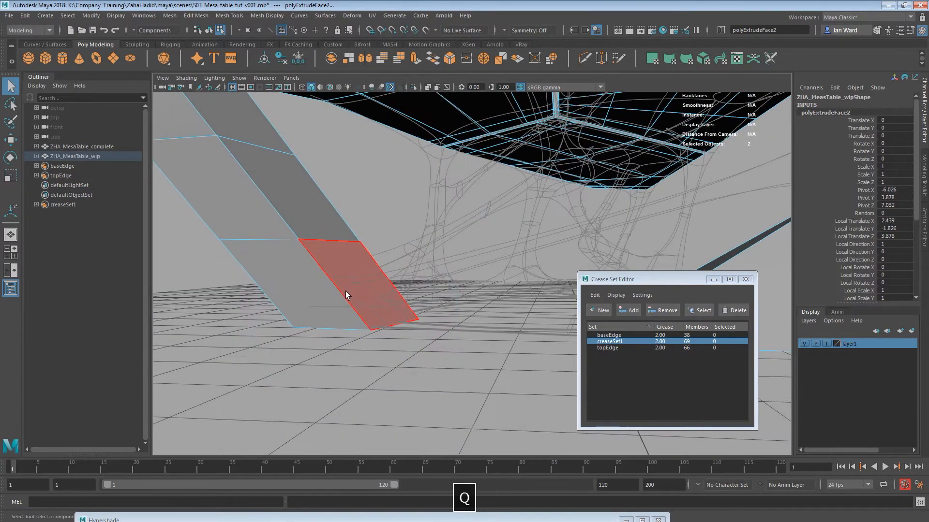
{"action": "right_click", "coordinate": [345, 296], "text": "shift"}
{"action": "left_click", "coordinate": [278, 294]}
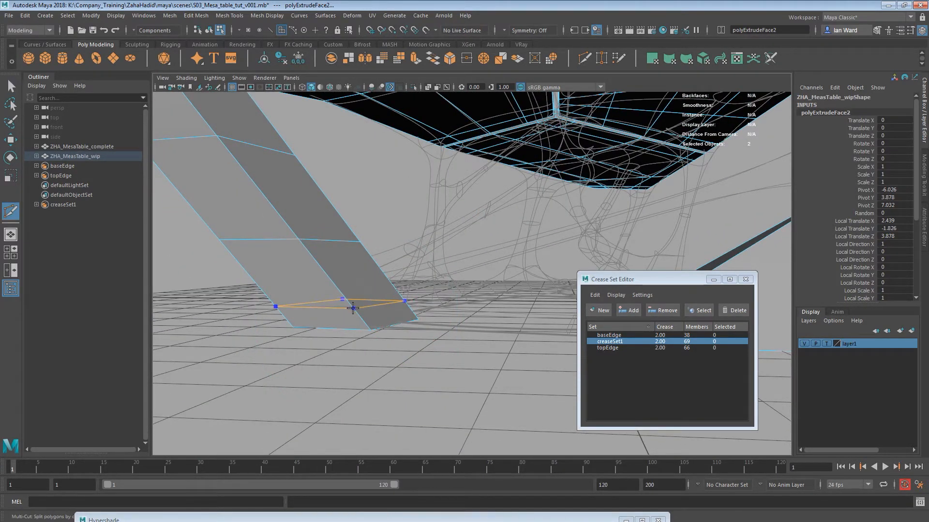
{"action": "left_click_drag", "start_coordinate": [413, 342], "coordinate": [598, 198], "text": "alt"}
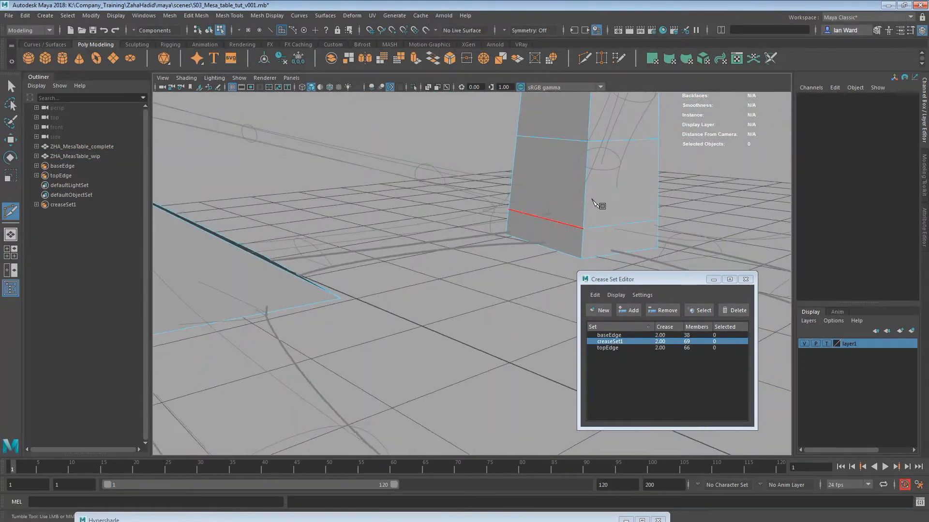
- Select the vertices at the inner side of the new leg's foot and move them outward to flare the base
{"action": "right_click", "coordinate": [585, 233]}
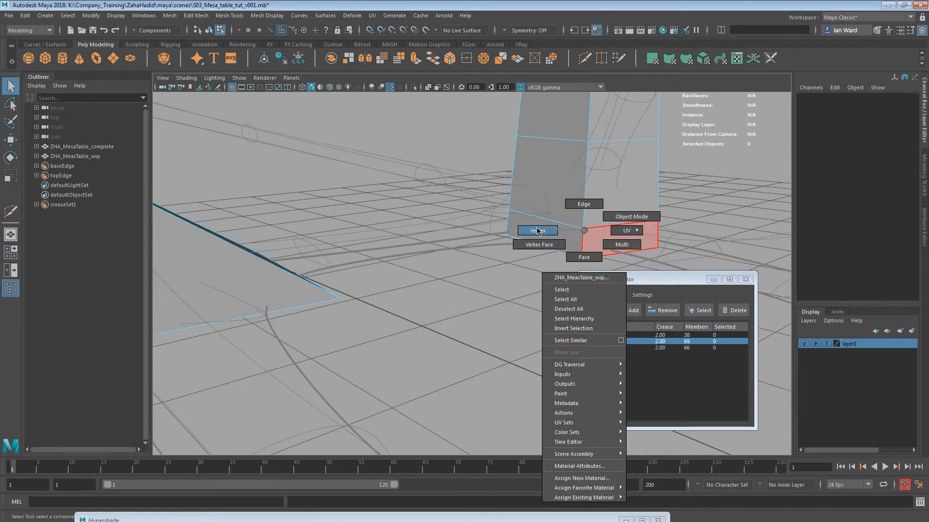
{"action": "left_click", "coordinate": [537, 231]}
{"action": "left_click", "coordinate": [582, 227]}
{"action": "left_click_drag", "start_coordinate": [581, 227], "coordinate": [599, 260], "text": "alt"}
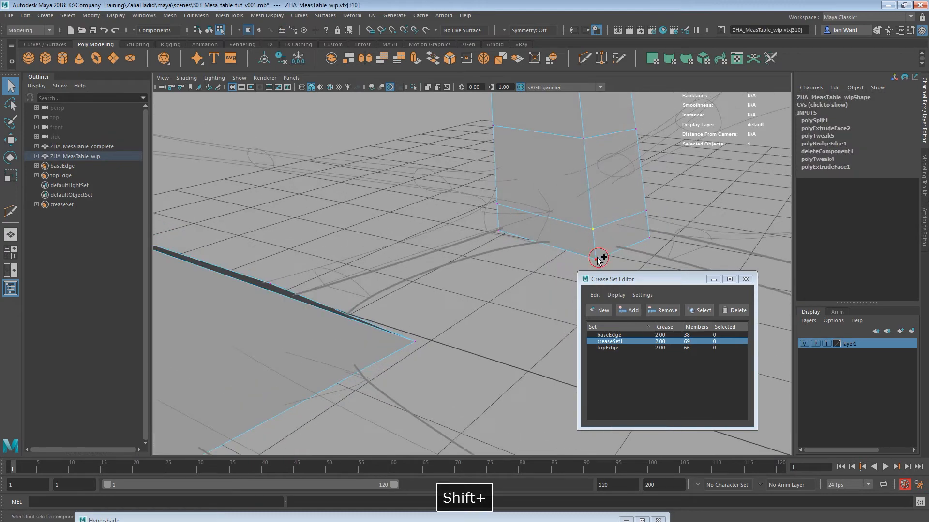
{"action": "left_click_drag", "start_coordinate": [551, 240], "coordinate": [591, 173], "text": "alt"}
{"action": "left_click_drag", "start_coordinate": [600, 227], "coordinate": [445, 235], "text": "alt"}
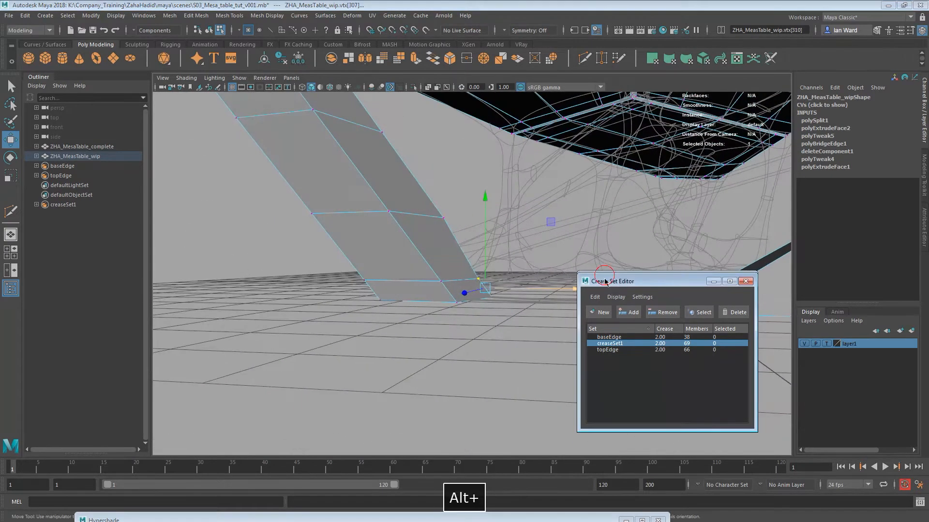
- Select the new leg's lower middle edge loop and move it down nearer the foot
{"action": "right_click_drag", "start_coordinate": [403, 213], "coordinate": [403, 156]}
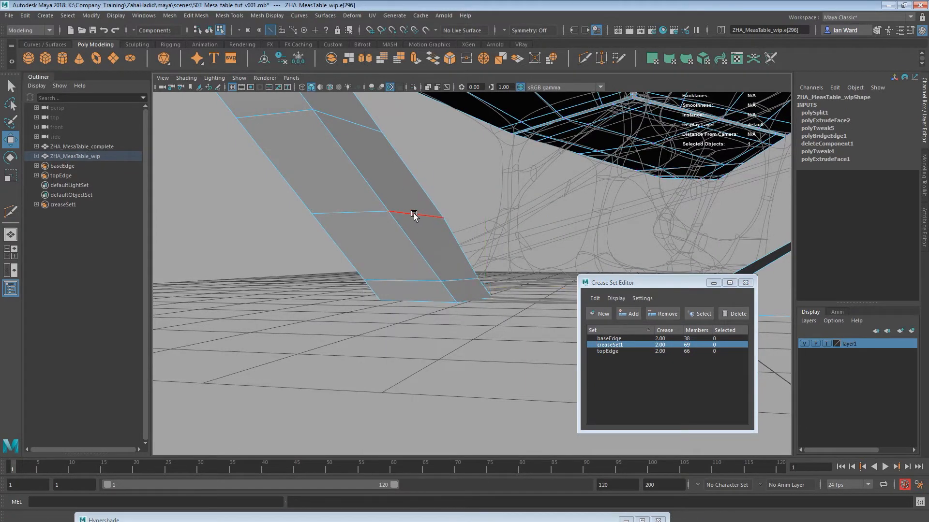
{"action": "left_click_drag", "start_coordinate": [383, 207], "coordinate": [393, 243]}
{"action": "right_click_drag", "start_coordinate": [503, 179], "coordinate": [489, 203], "text": "shift"}
- Try to average the vertices of the new leg's lower middle loop
{"action": "right_click_drag", "start_coordinate": [424, 228], "coordinate": [317, 214]}
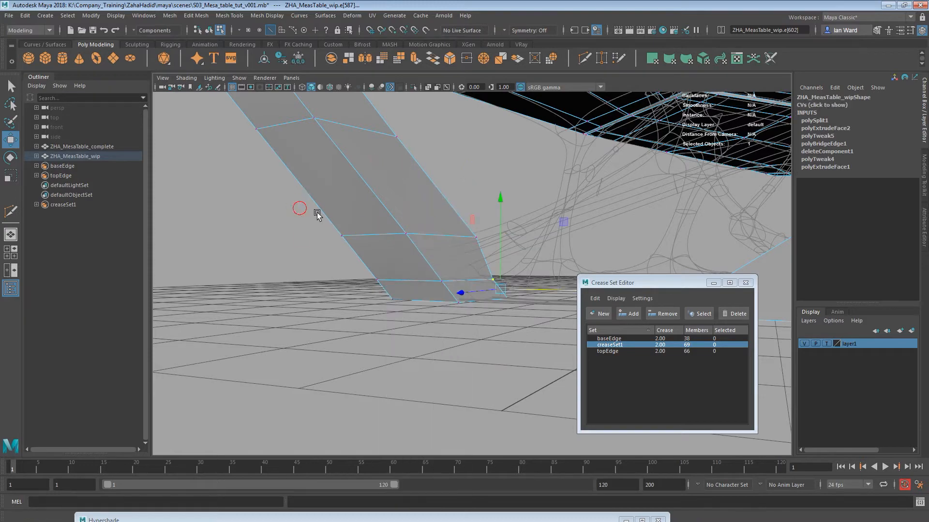
{"action": "left_click", "coordinate": [411, 236]}
{"action": "right_click_drag", "start_coordinate": [501, 176], "coordinate": [532, 161], "text": "shift"}
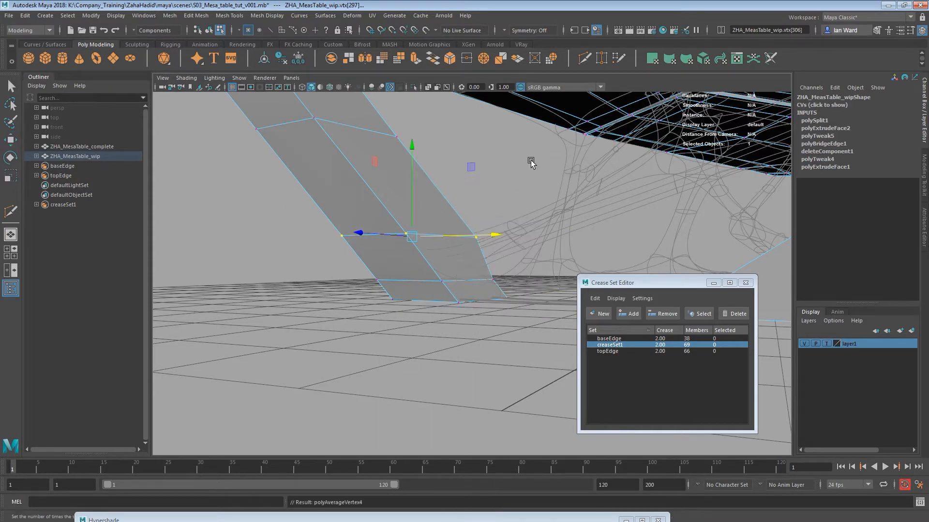
{"action": "left_click_drag", "start_coordinate": [533, 161], "coordinate": [496, 192], "text": "alt"}
{"action": "key", "text": "z"}
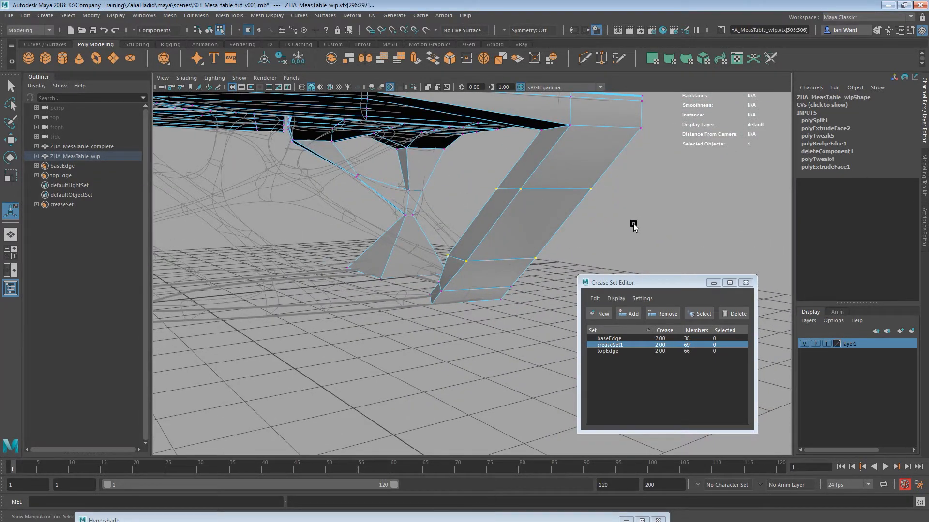
- Average the vertices of the new leg's two middle loops, and undo the same averaging at the first leg's junction
{"action": "key", "text": "g"}
{"action": "left_click_drag", "start_coordinate": [565, 230], "coordinate": [632, 193], "text": "alt"}
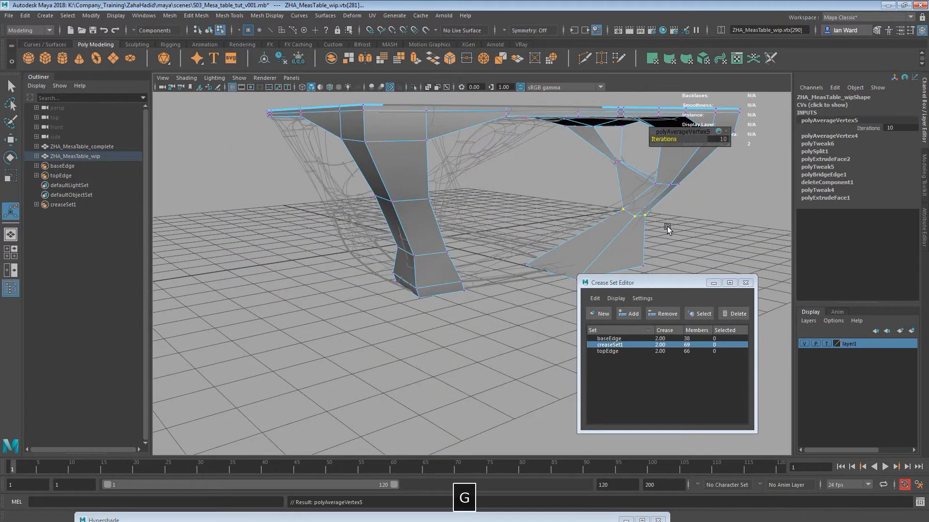
{"action": "key", "text": "shift+z"}
{"action": "key", "text": "z"}
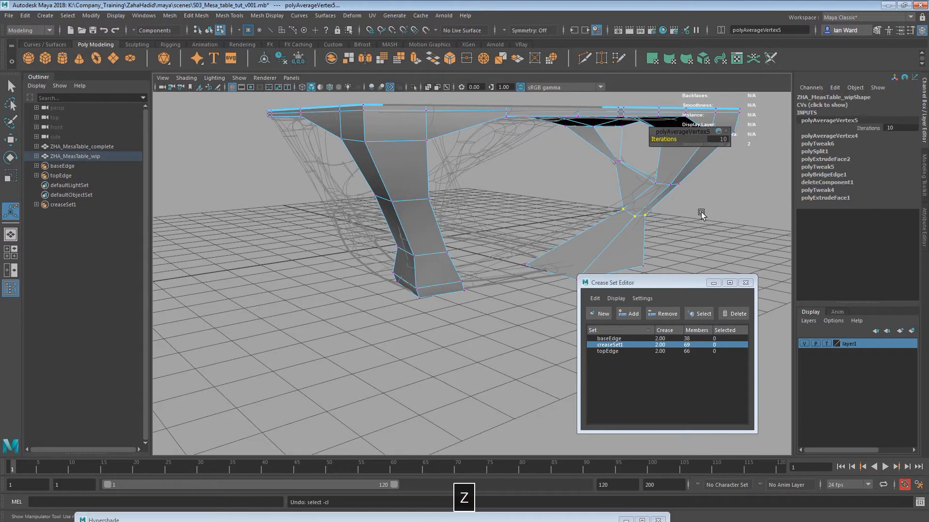
{"action": "left_click", "coordinate": [705, 232]}
- Insert an edge loop around the first leg above its foot with the Multi-Cut tool in wireframe display
{"action": "right_click_drag", "start_coordinate": [598, 221], "coordinate": [621, 228], "text": "alt"}
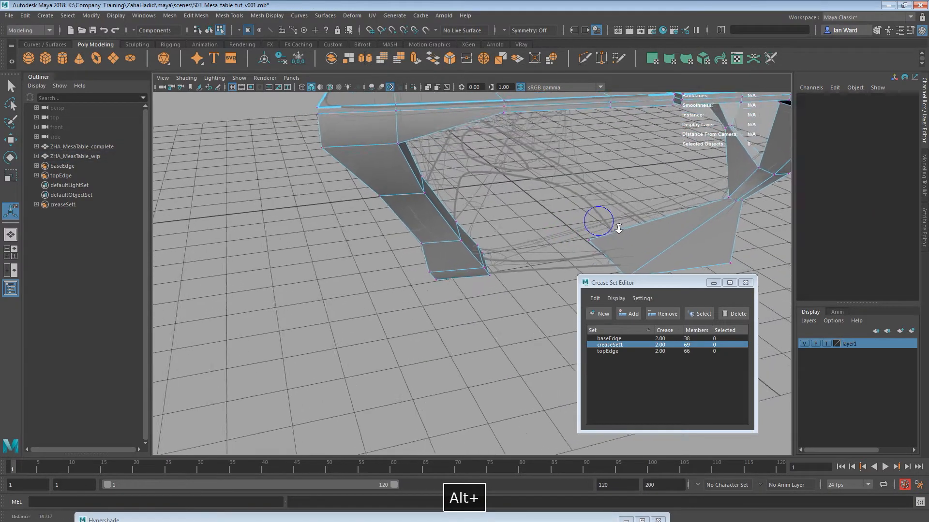
{"action": "left_click_drag", "start_coordinate": [621, 228], "coordinate": [523, 226], "text": "alt"}
{"action": "right_click_drag", "start_coordinate": [532, 222], "coordinate": [683, 263], "text": "alt"}
{"action": "middle_click_drag", "start_coordinate": [545, 205], "coordinate": [378, 172], "text": "alt"}
{"action": "left_click_drag", "start_coordinate": [377, 177], "coordinate": [525, 238], "text": "alt"}
{"action": "middle_click_drag", "start_coordinate": [478, 244], "coordinate": [464, 252], "text": "alt"}
{"action": "left_click_drag", "start_coordinate": [558, 216], "coordinate": [586, 208], "text": "alt"}
{"action": "key", "text": "4"}
{"action": "right_click_drag", "start_coordinate": [588, 199], "coordinate": [544, 199], "text": "shift"}
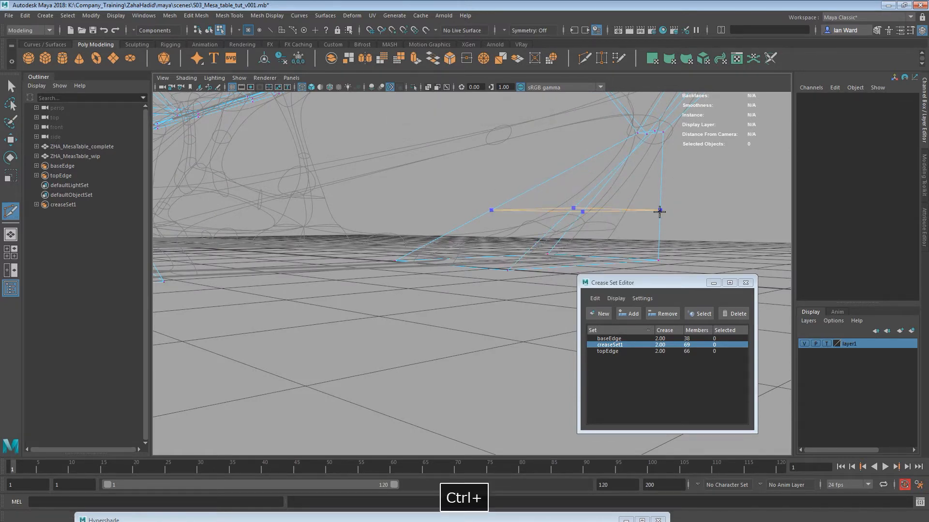
{"action": "left_click_drag", "start_coordinate": [552, 228], "coordinate": [435, 256], "text": "alt"}
- Select the facing inner faces at the feet of the two legs and bridge them with Bridge Faces
{"action": "key", "text": "alt+q"}
{"action": "right_click_drag", "start_coordinate": [292, 246], "coordinate": [293, 278]}
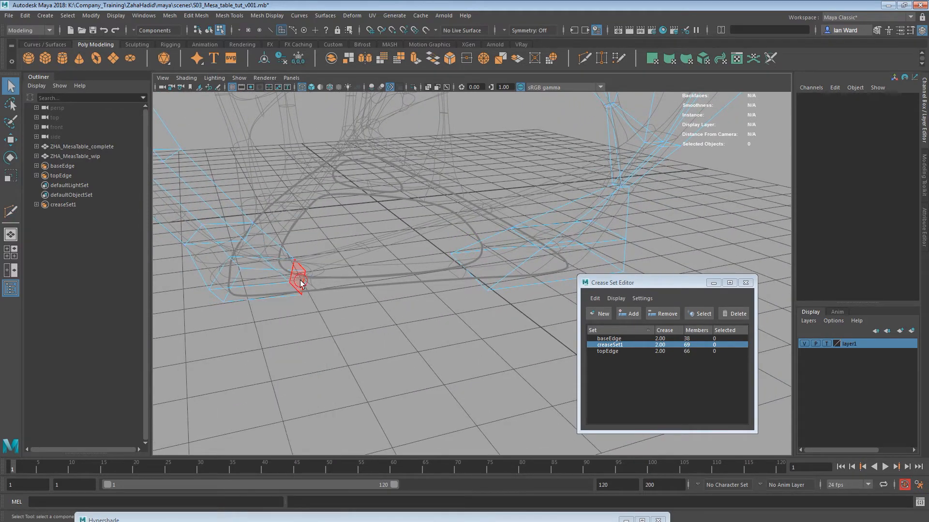
{"action": "left_click", "coordinate": [300, 283]}
{"action": "left_click_drag", "start_coordinate": [520, 264], "coordinate": [439, 276], "text": "alt"}
{"action": "right_click_drag", "start_coordinate": [439, 276], "coordinate": [466, 302], "text": "alt"}
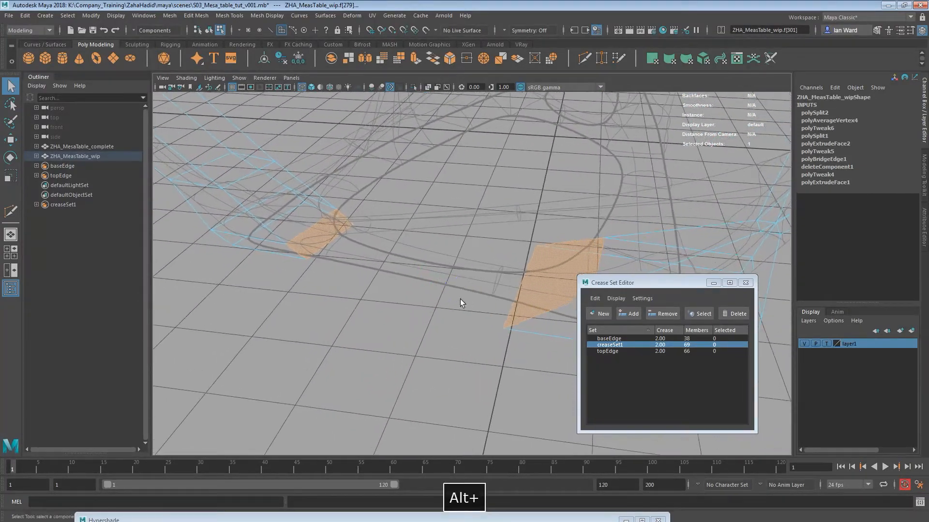
{"action": "mouse_move", "coordinate": [405, 312]}
{"action": "right_mouse_down", "text": "alt"}
{"action": "mouse_move", "coordinate": [390, 302]}
{"action": "mouse_move", "coordinate": [419, 300]}
{"action": "right_mouse_up", "text": "alt"}
{"action": "right_click", "coordinate": [419, 294], "text": "shift"}
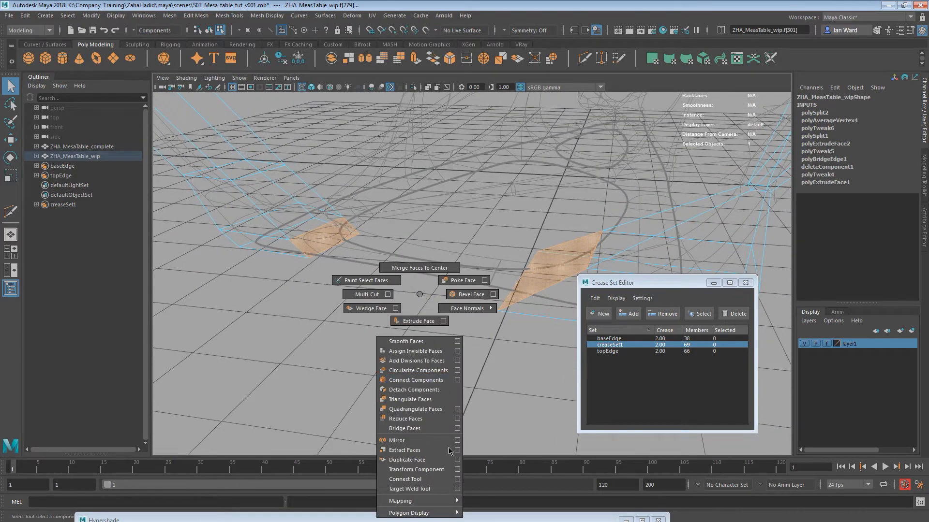
{"action": "left_click", "coordinate": [432, 429]}
- Select the facing leg faces above the first bridge and repeat the bridge to form an upper strut
{"action": "mouse_move", "coordinate": [359, 261]}
{"action": "left_mouse_down", "text": "alt"}
{"action": "mouse_move", "coordinate": [466, 295]}
{"action": "mouse_move", "coordinate": [450, 280]}
{"action": "mouse_move", "coordinate": [379, 271]}
{"action": "mouse_move", "coordinate": [332, 288]}
{"action": "mouse_move", "coordinate": [416, 276]}
{"action": "mouse_move", "coordinate": [497, 300]}
{"action": "left_mouse_up", "text": "alt"}
{"action": "key", "text": "5"}
{"action": "middle_click_drag", "start_coordinate": [497, 300], "coordinate": [426, 295], "text": "alt"}
{"action": "left_click_drag", "start_coordinate": [426, 295], "coordinate": [690, 163], "text": "alt"}
{"action": "key", "text": "1"}
{"action": "left_click", "coordinate": [271, 243]}
{"action": "key", "text": "g"}
- Select the upper strut's middle vertices in smooth preview and average them repeatedly with 10 iterations
{"action": "left_click_drag", "start_coordinate": [684, 207], "coordinate": [394, 206], "text": "alt"}
{"action": "key", "text": "3"}
{"action": "right_click", "coordinate": [427, 244]}
{"action": "left_click", "coordinate": [382, 244]}
{"action": "left_click_drag", "start_coordinate": [425, 271], "coordinate": [425, 271]}
{"action": "right_click_drag", "start_coordinate": [436, 234], "coordinate": [467, 218], "text": "shift"}
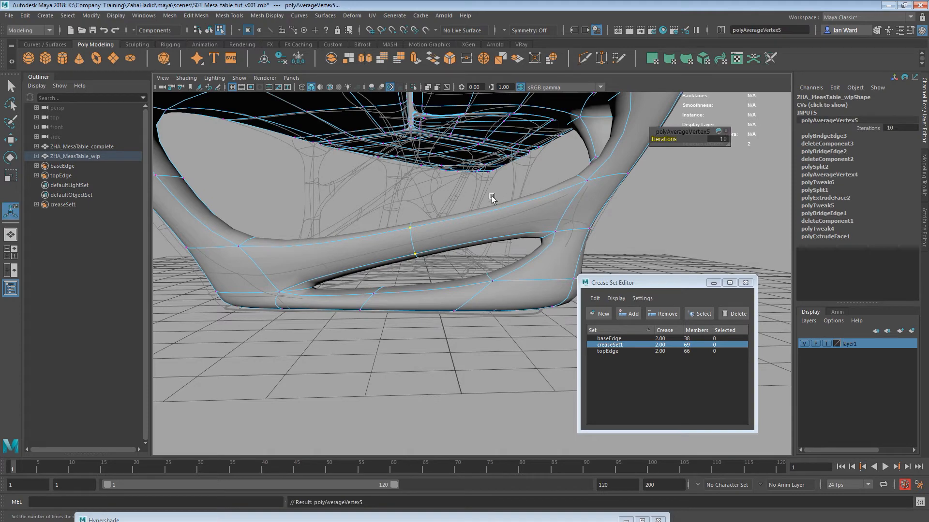
{"action": "key", "text": "g"}
{"action": "key", "text": "g"}
{"action": "key", "text": "g"}
{"action": "key", "text": "g"}
{"action": "key", "text": "g"}
{"action": "key", "text": "g"}
- Rotate the vertices midway between the two legs, average them again and undo the excess averaging
{"action": "left_click_drag", "start_coordinate": [399, 201], "coordinate": [497, 261], "text": "alt"}
{"action": "key", "text": "e"}
{"action": "left_click_drag", "start_coordinate": [425, 337], "coordinate": [459, 296]}
{"action": "key", "text": "g"}
{"action": "middle_click_drag", "start_coordinate": [459, 295], "coordinate": [404, 294], "text": "alt"}
{"action": "key", "text": "z"}
{"action": "key", "text": "z"}
{"action": "key", "text": "z"}
{"action": "key", "text": "shift+z"}
- Select the underside face between the two legs' upper branches and move it slightly toward the reference strut
{"action": "left_click_drag", "start_coordinate": [424, 291], "coordinate": [291, 313], "text": "alt"}
{"action": "right_click_drag", "start_coordinate": [290, 312], "coordinate": [423, 323], "text": "alt"}
{"action": "left_click_drag", "start_coordinate": [410, 323], "coordinate": [468, 330], "text": "alt"}
{"action": "middle_click_drag", "start_coordinate": [467, 330], "coordinate": [262, 285], "text": "alt"}
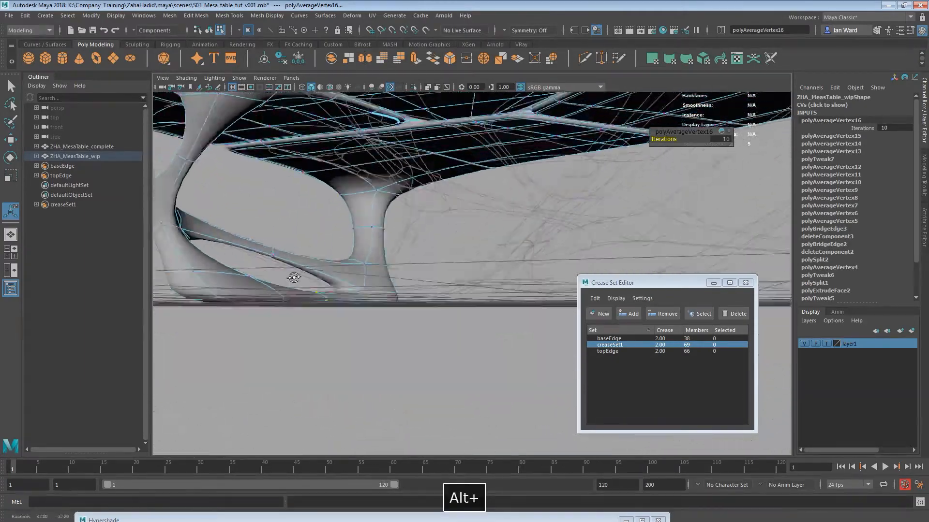
{"action": "left_click_drag", "start_coordinate": [540, 288], "coordinate": [436, 277], "text": "alt"}
{"action": "left_click_drag", "start_coordinate": [408, 280], "coordinate": [535, 286], "text": "alt"}
{"action": "right_click_drag", "start_coordinate": [534, 285], "coordinate": [536, 293]}
{"action": "left_click", "coordinate": [536, 293]}
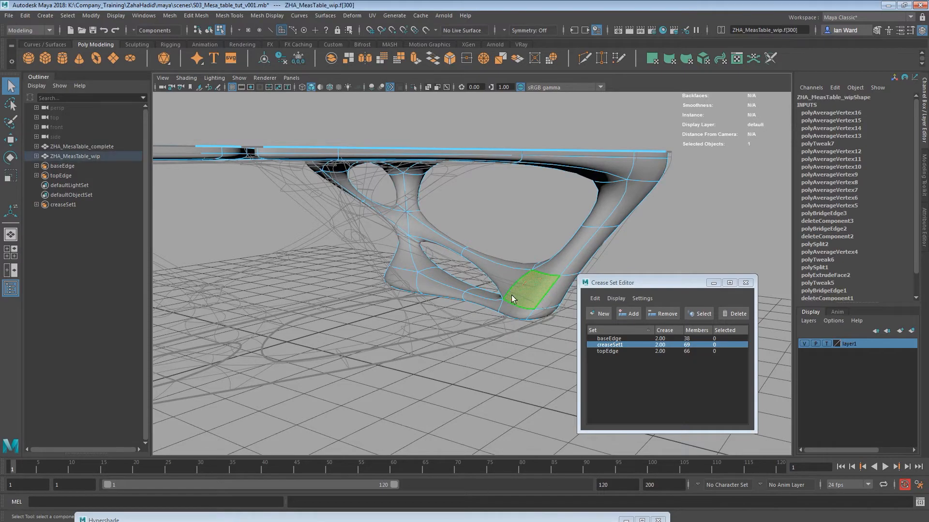
{"action": "left_click_drag", "start_coordinate": [536, 293], "coordinate": [430, 261], "text": "alt"}
{"action": "left_click_drag", "start_coordinate": [487, 300], "coordinate": [474, 217], "text": "alt"}
{"action": "key", "text": "w"}
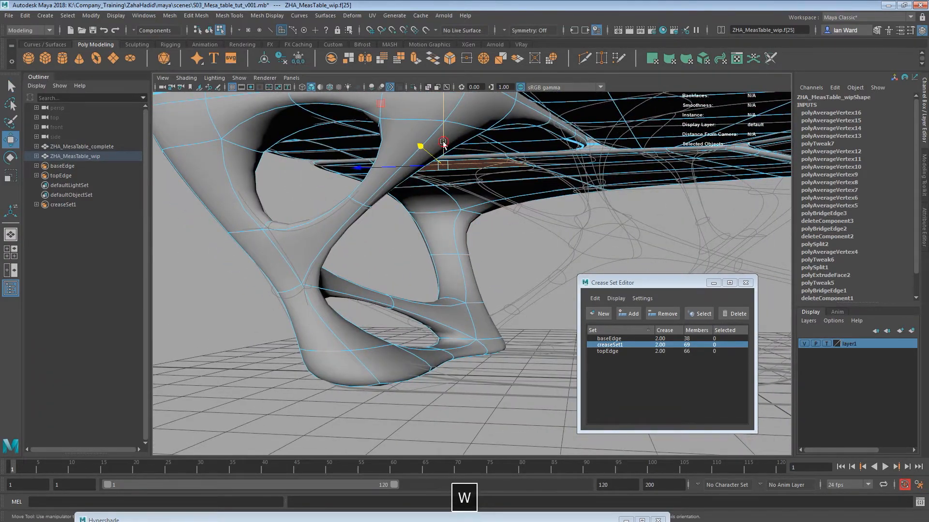
{"action": "left_click_drag", "start_coordinate": [443, 143], "coordinate": [444, 153]}
- Extrude the underside face and pull it down and outward along the reference strut
{"action": "left_click_drag", "start_coordinate": [504, 319], "coordinate": [480, 259], "text": "alt"}
{"action": "key", "text": "ctrl+e"}
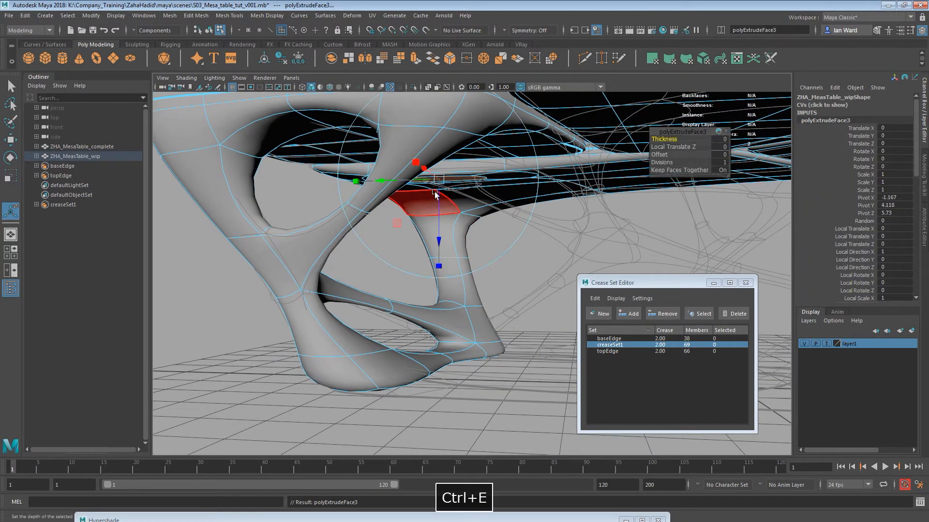
{"action": "left_click_drag", "start_coordinate": [439, 182], "coordinate": [465, 204]}
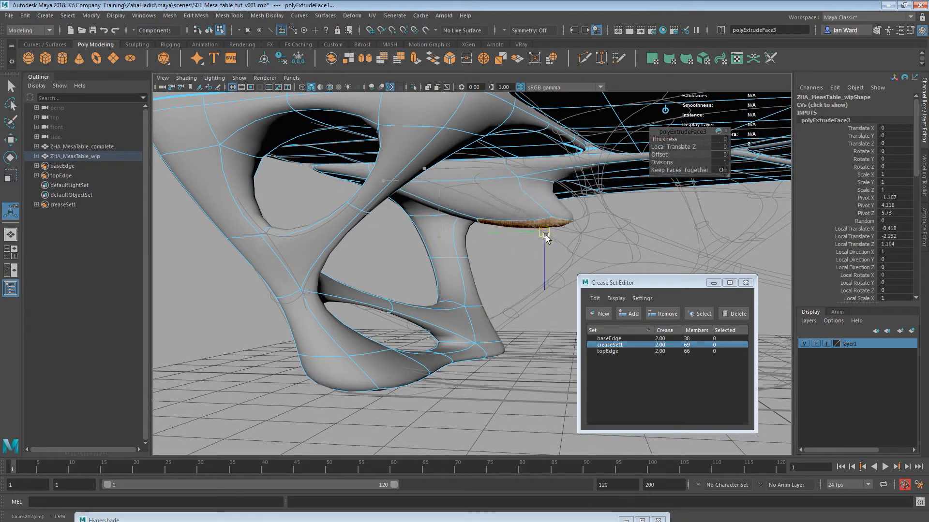
{"action": "left_click_drag", "start_coordinate": [581, 249], "coordinate": [588, 252]}
{"action": "left_click_drag", "start_coordinate": [587, 252], "coordinate": [526, 246], "text": "alt"}
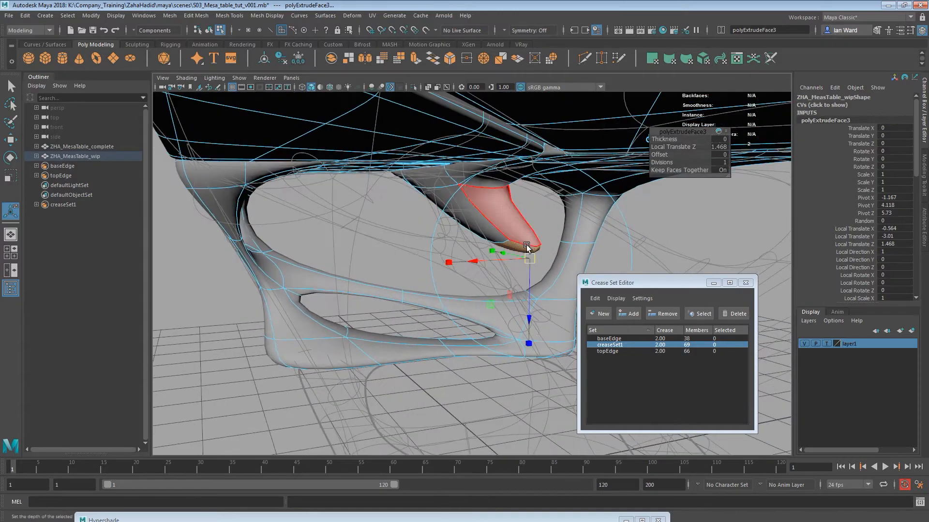
- Rotate the extruded end face about 42 degrees and scale it down to match the reference strut's direction and thickness
{"action": "left_click_drag", "start_coordinate": [461, 264], "coordinate": [465, 267]}
{"action": "mouse_move", "coordinate": [465, 266]}
{"action": "left_mouse_down", "text": "alt"}
{"action": "mouse_move", "coordinate": [567, 257]}
{"action": "mouse_move", "coordinate": [472, 261]}
{"action": "left_mouse_up", "text": "alt"}
{"action": "left_click_drag", "start_coordinate": [397, 267], "coordinate": [484, 256]}
{"action": "left_click_drag", "start_coordinate": [435, 318], "coordinate": [497, 276]}
{"action": "mouse_move", "coordinate": [507, 269]}
{"action": "left_mouse_down", "text": "alt"}
{"action": "mouse_move", "coordinate": [437, 271]}
{"action": "mouse_move", "coordinate": [464, 265]}
{"action": "mouse_move", "coordinate": [435, 261]}
{"action": "mouse_move", "coordinate": [493, 268]}
{"action": "left_mouse_up", "text": "alt"}
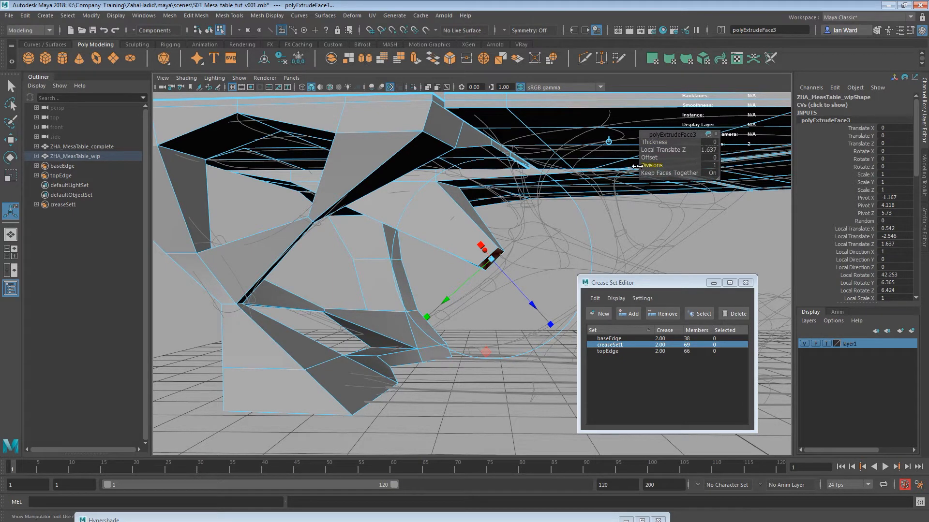
- Keep the extrusion at 1 division and switch to wireframe display to compare its end with the reference strut
{"action": "mouse_move", "coordinate": [660, 165]}
{"action": "left_mouse_down"}
{"action": "mouse_move", "coordinate": [696, 163]}
{"action": "mouse_move", "coordinate": [654, 171]}
{"action": "left_mouse_up"}
{"action": "left_click_drag", "start_coordinate": [436, 242], "coordinate": [517, 280], "text": "alt"}
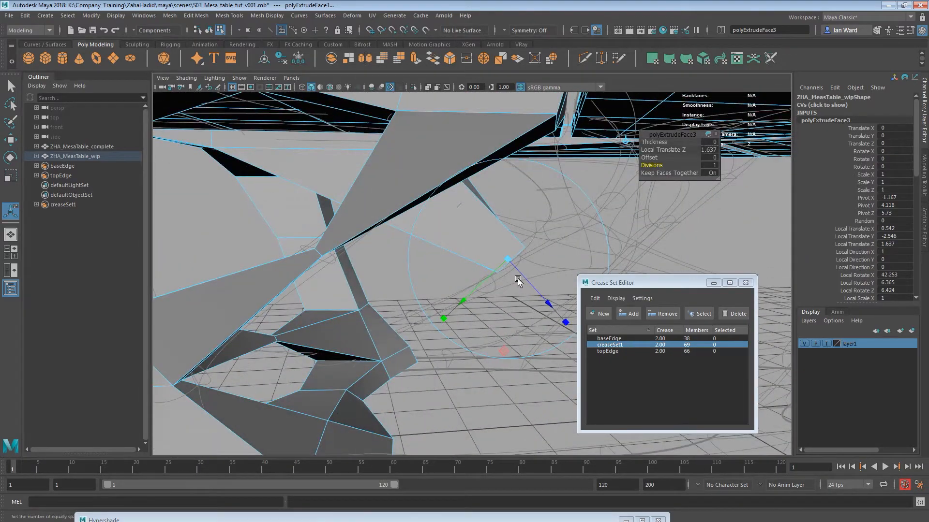
{"action": "key", "text": "4"}
{"action": "mouse_move", "coordinate": [550, 232]}
{"action": "left_mouse_down", "text": "alt"}
{"action": "mouse_move", "coordinate": [439, 224]}
{"action": "mouse_move", "coordinate": [534, 234]}
{"action": "left_mouse_up", "text": "alt"}
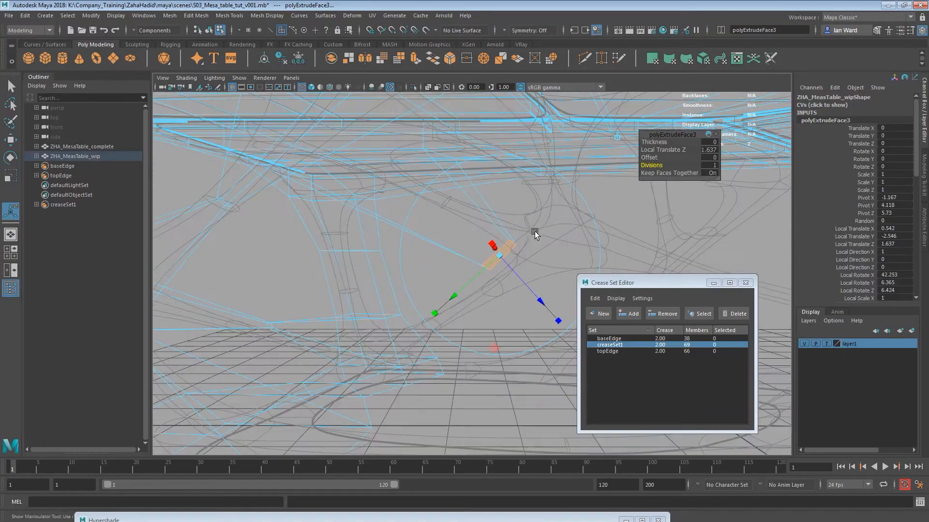
- Try to move the extruded end face onto the reference strut's joint with the Move tool, and undo the move
{"action": "key", "text": "w"}
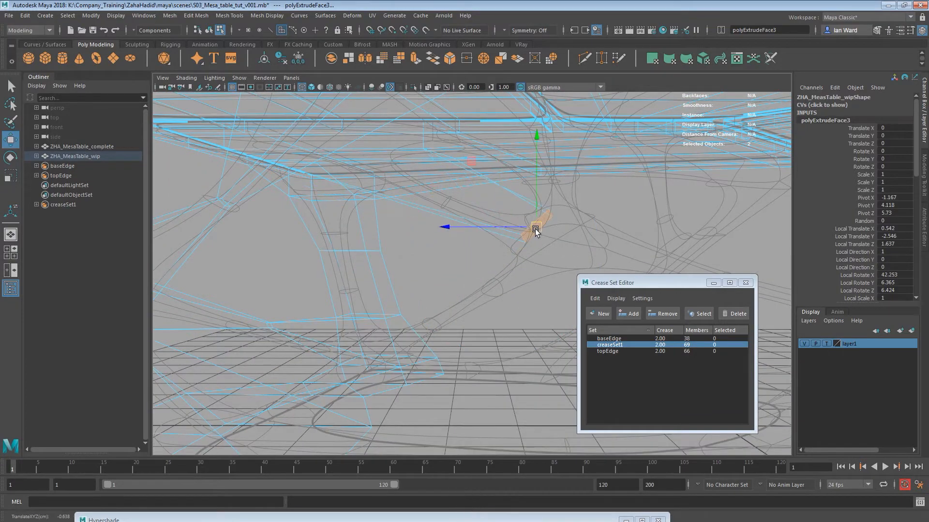
{"action": "key", "text": "t"}
{"action": "left_click_drag", "start_coordinate": [536, 269], "coordinate": [489, 263], "text": "alt"}
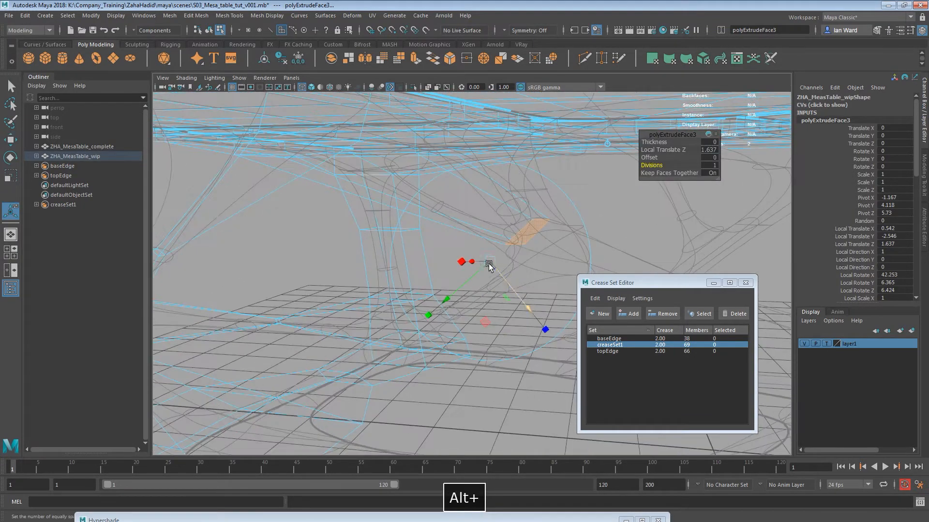
{"action": "key", "text": "z"}
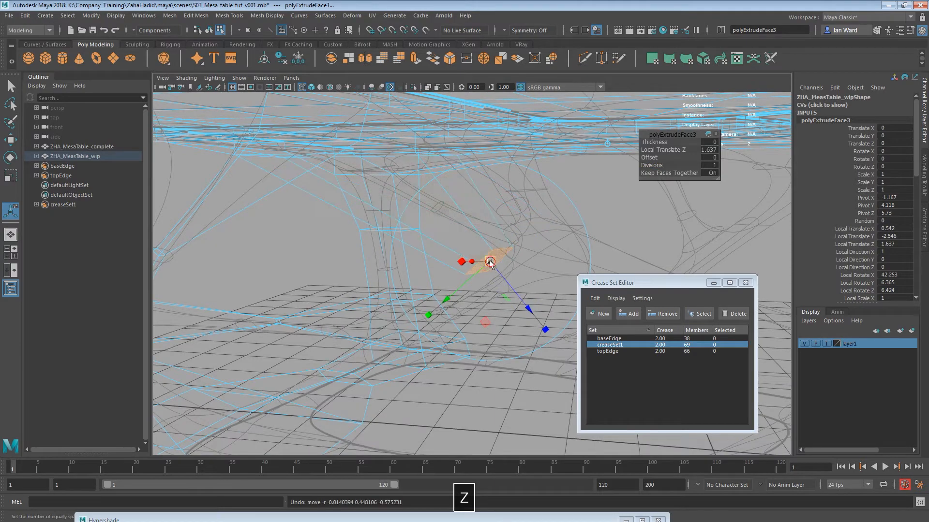
- Reposition the extruded end face at the reference joint with the extrude manipulator and extrude it again along the strut
{"action": "left_click_drag", "start_coordinate": [530, 236], "coordinate": [530, 236]}
{"action": "left_click_drag", "start_coordinate": [530, 236], "coordinate": [434, 240], "text": "alt"}
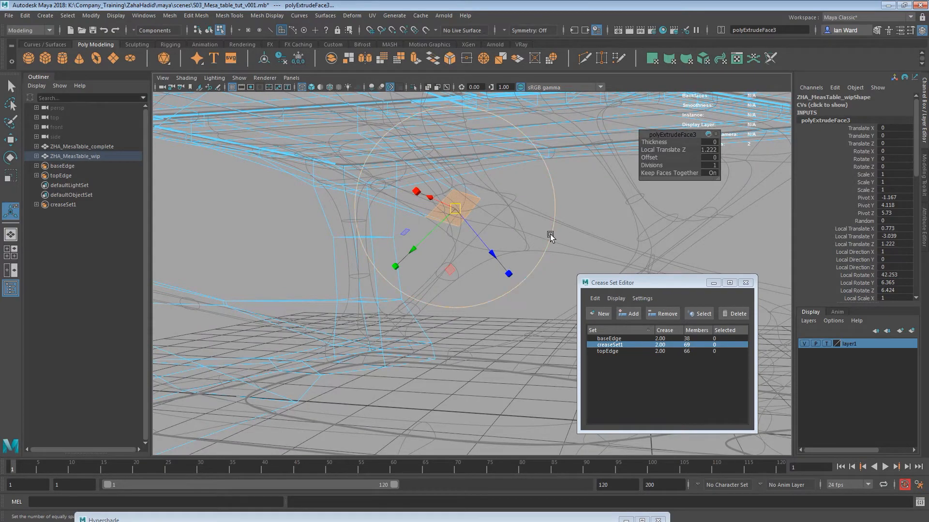
{"action": "left_click_drag", "start_coordinate": [551, 232], "coordinate": [498, 259], "text": "alt"}
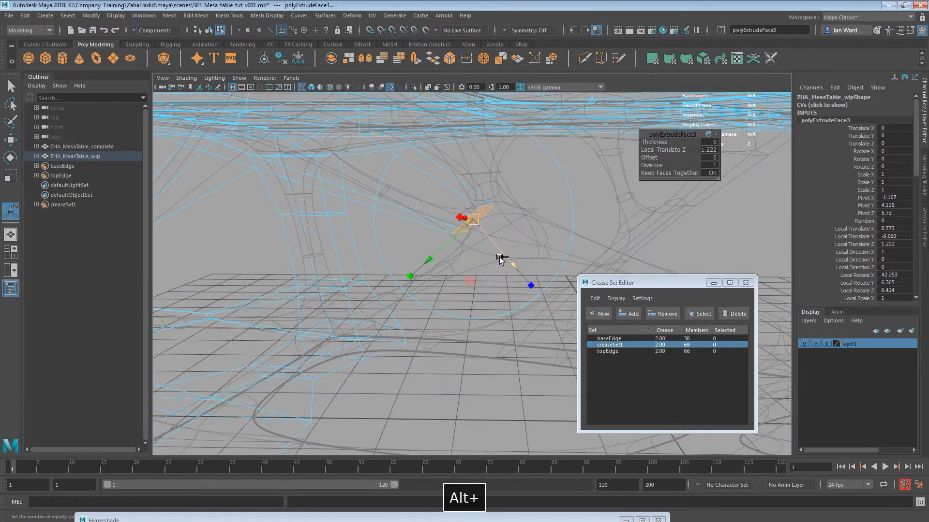
{"action": "key", "text": "ctrl+e"}
{"action": "left_click_drag", "start_coordinate": [478, 223], "coordinate": [520, 237]}
- Select the inner edge of the small tabletop underside face above the strut and move it outward to widen the face
{"action": "left_click_drag", "start_coordinate": [580, 254], "coordinate": [468, 171], "text": "alt"}
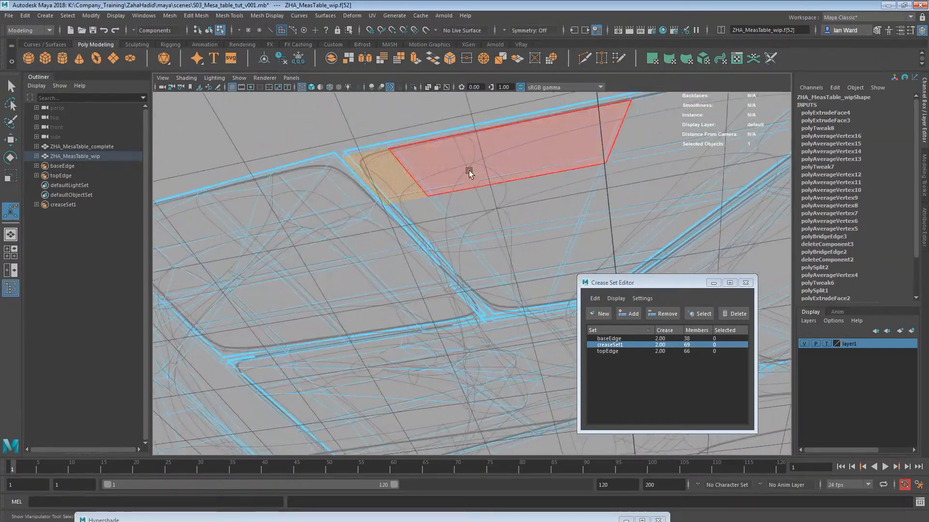
{"action": "right_click", "coordinate": [405, 167]}
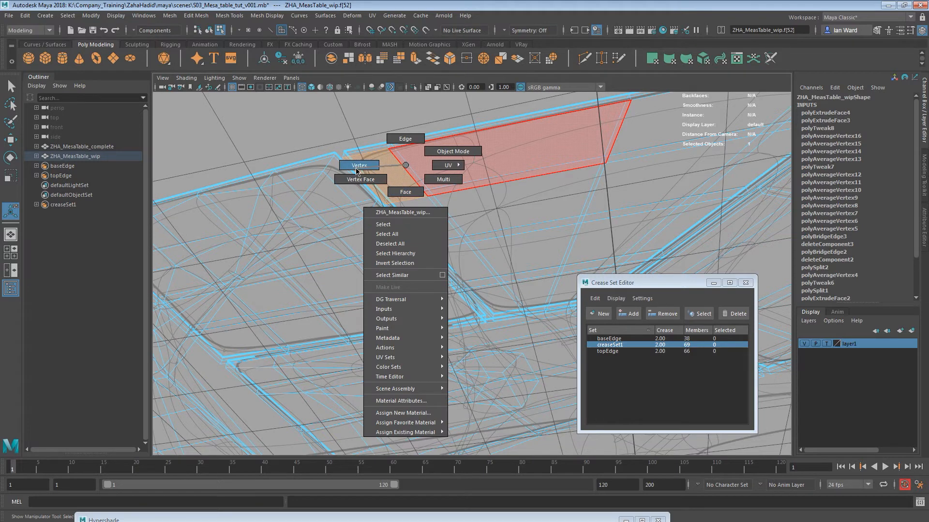
{"action": "right_click_drag", "start_coordinate": [399, 162], "coordinate": [405, 139]}
{"action": "left_click", "coordinate": [400, 164]}
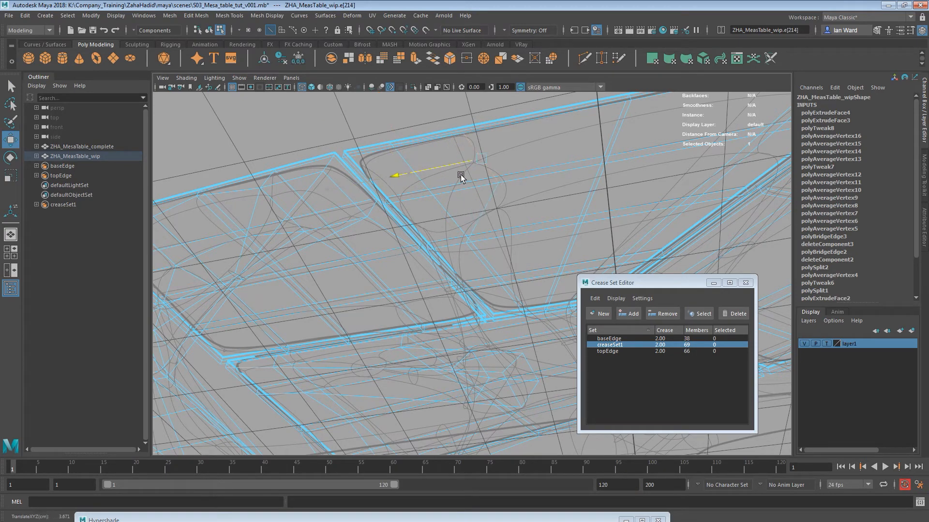
{"action": "mouse_move", "coordinate": [450, 174]}
{"action": "left_mouse_down", "text": "alt"}
{"action": "mouse_move", "coordinate": [477, 188]}
{"action": "mouse_move", "coordinate": [460, 162]}
{"action": "left_mouse_up", "text": "alt"}
- Select the widened underside face and adjust its height beneath the tabletop against the reference mesh
{"action": "right_click_drag", "start_coordinate": [460, 144], "coordinate": [460, 169]}
{"action": "left_click", "coordinate": [454, 141]}
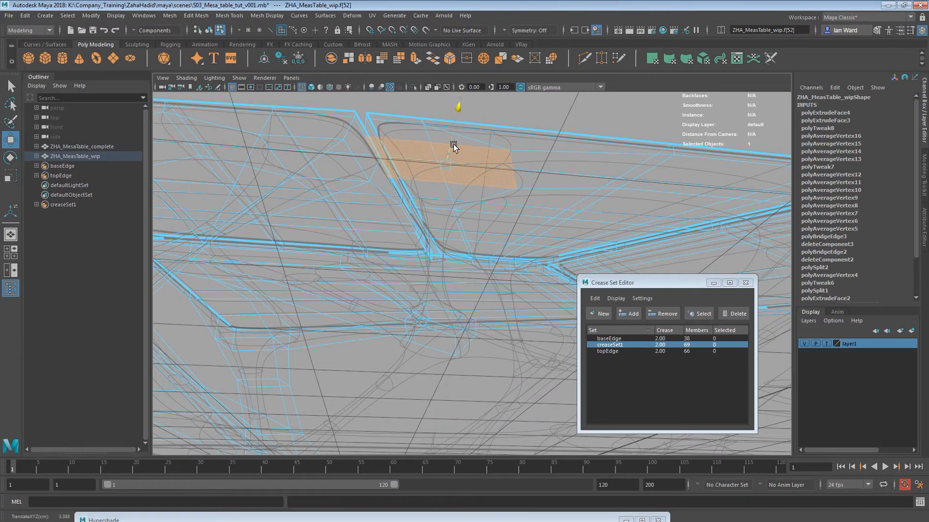
{"action": "left_click_drag", "start_coordinate": [454, 152], "coordinate": [667, 201], "text": "alt"}
{"action": "key", "text": "3"}
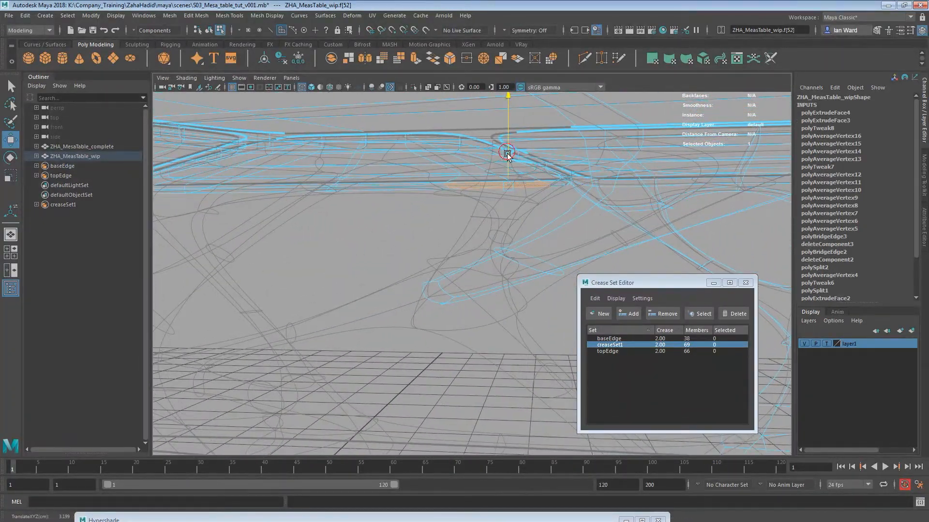
- Try to extrude the widened underside face toward the strut's end, and undo the extrusion
{"action": "key", "text": "ctrl+e"}
{"action": "left_click_drag", "start_coordinate": [535, 180], "coordinate": [562, 185], "text": "alt"}
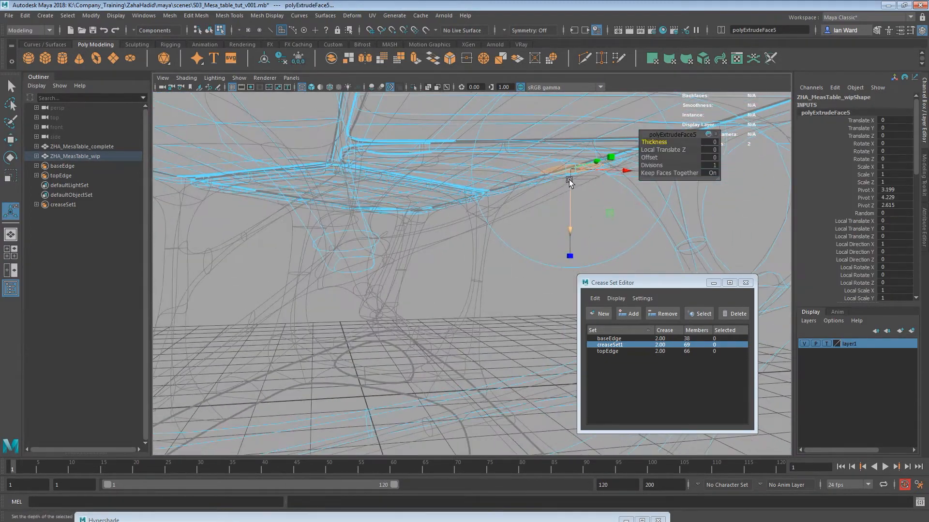
{"action": "left_click_drag", "start_coordinate": [466, 229], "coordinate": [535, 205], "text": "alt"}
{"action": "key", "text": "w"}
{"action": "key", "text": "z"}
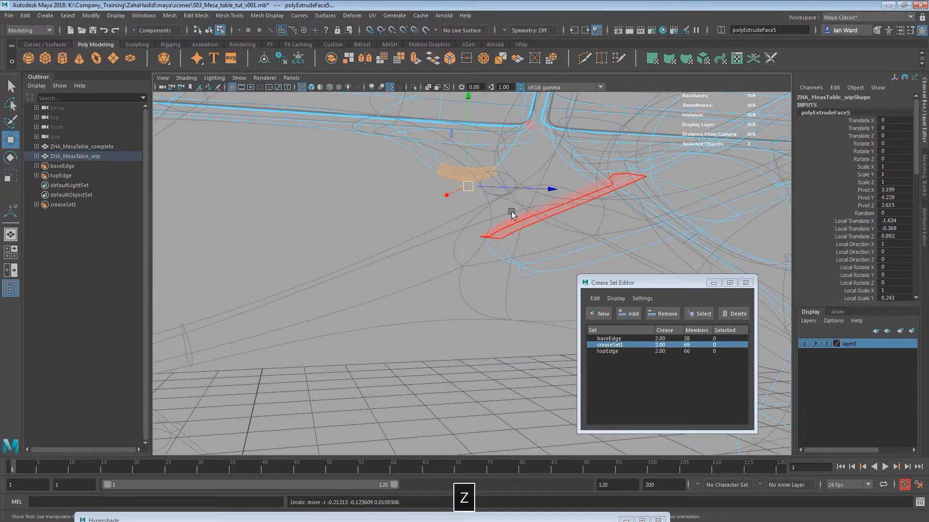
{"action": "key", "text": "z"}
- Bridge the widened underside face to the facing face on the extruded end of the strut
{"action": "left_click_drag", "start_coordinate": [406, 168], "coordinate": [441, 213], "text": "alt"}
{"action": "key", "text": "1"}
{"action": "left_click", "coordinate": [605, 229], "text": "shift"}
{"action": "key", "text": "space"}
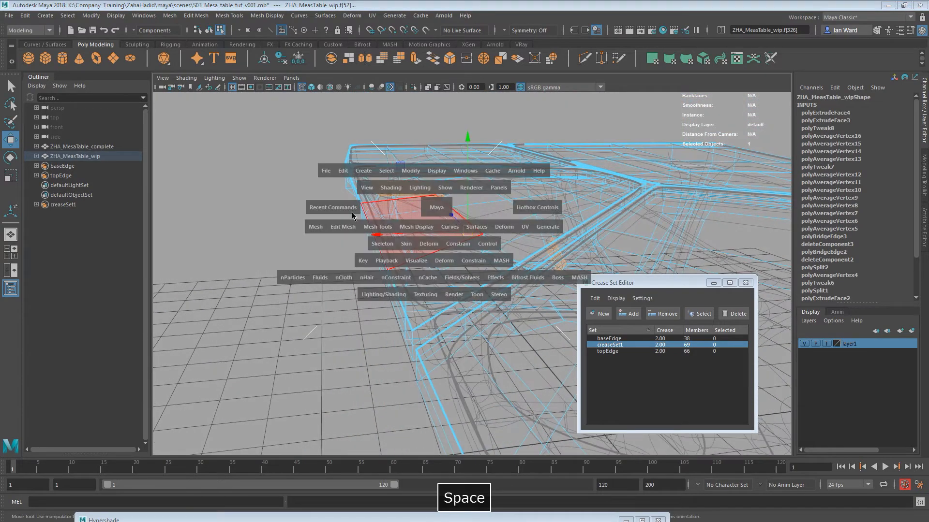
{"action": "left_click_drag", "start_coordinate": [352, 216], "coordinate": [346, 248]}
- Set the new bridge to 4 divisions, a Bridge Offset of 4 and a Taper of about 3.37
{"action": "mouse_move", "coordinate": [369, 321]}
{"action": "left_mouse_down", "text": "alt"}
{"action": "mouse_move", "coordinate": [463, 302]}
{"action": "mouse_move", "coordinate": [342, 318]}
{"action": "mouse_move", "coordinate": [358, 312]}
{"action": "left_mouse_up", "text": "alt"}
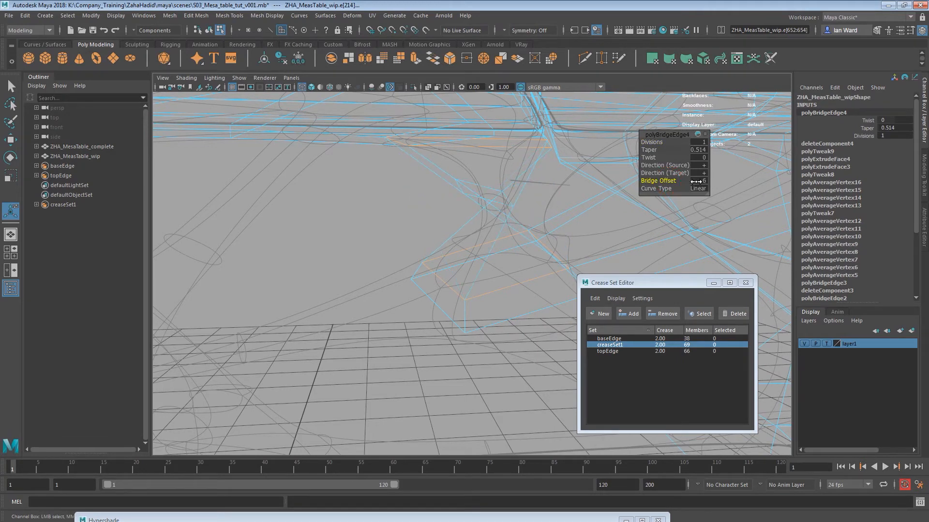
{"action": "left_click_drag", "start_coordinate": [536, 230], "coordinate": [543, 228], "text": "alt"}
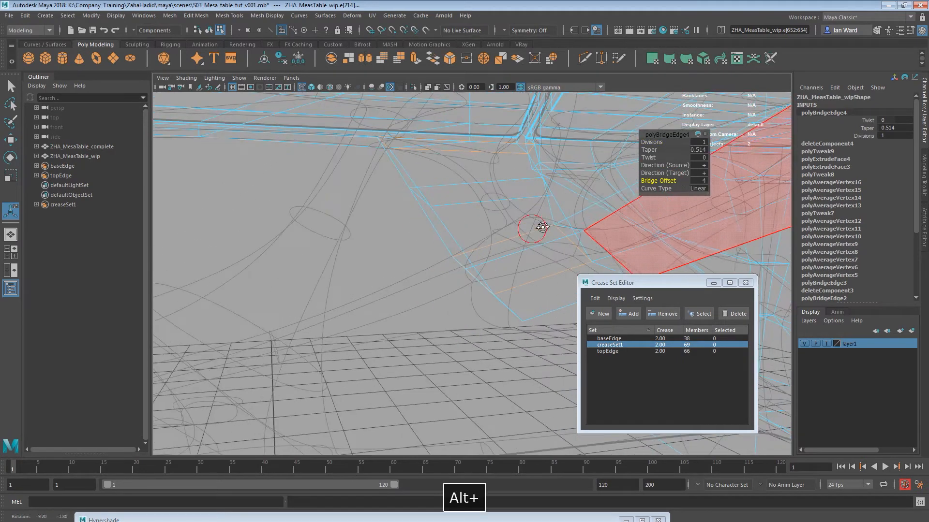
{"action": "left_click_drag", "start_coordinate": [654, 152], "coordinate": [636, 153]}
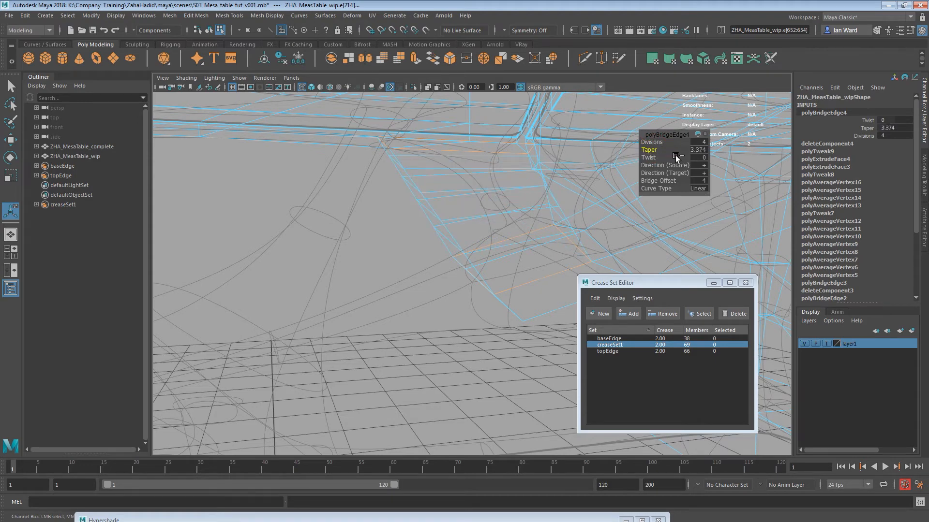
- Select an edge loop around the middle of the new bridge and scale it toward the reference branch's thickness
{"action": "mouse_move", "coordinate": [481, 205]}
{"action": "left_mouse_down", "text": "alt"}
{"action": "mouse_move", "coordinate": [552, 210]}
{"action": "mouse_move", "coordinate": [479, 211]}
{"action": "mouse_move", "coordinate": [473, 197]}
{"action": "left_mouse_up", "text": "alt"}
{"action": "key", "text": "w"}
{"action": "right_click_drag", "start_coordinate": [472, 197], "coordinate": [469, 167]}
{"action": "left_click", "coordinate": [461, 186]}
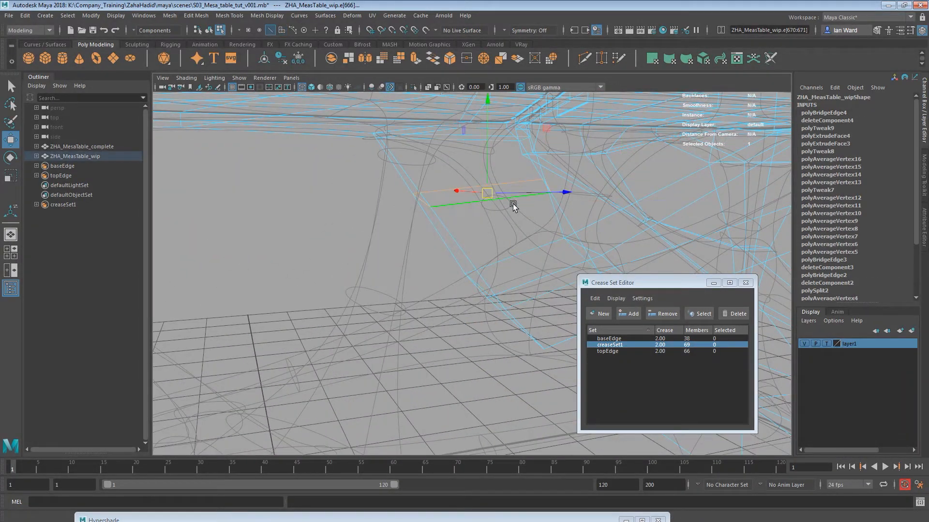
{"action": "key", "text": "r"}
{"action": "left_click_drag", "start_coordinate": [418, 203], "coordinate": [494, 206], "text": "alt"}
- Move the bridge's edge loop onto the reference branch and rescale its width in smooth preview
{"action": "key", "text": "w"}
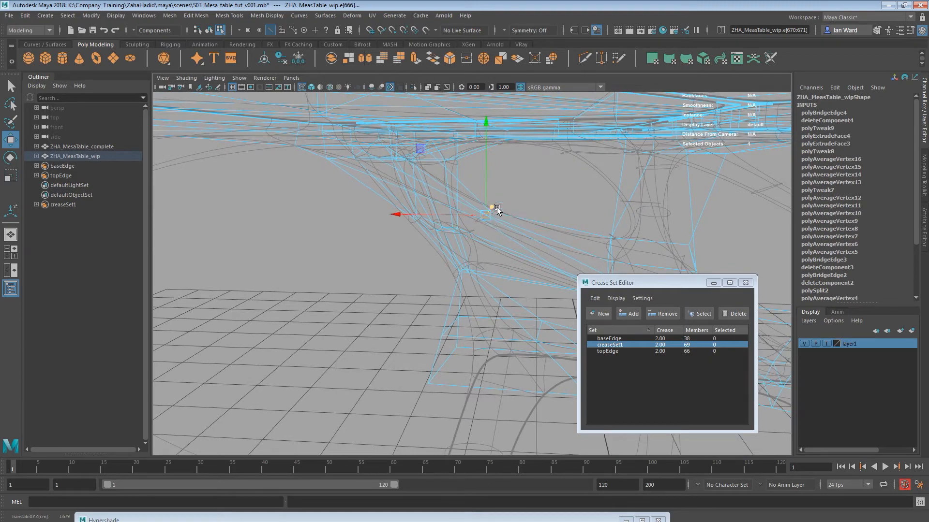
{"action": "key", "text": "3"}
{"action": "left_click_drag", "start_coordinate": [495, 207], "coordinate": [547, 213], "text": "alt"}
{"action": "key", "text": "r"}
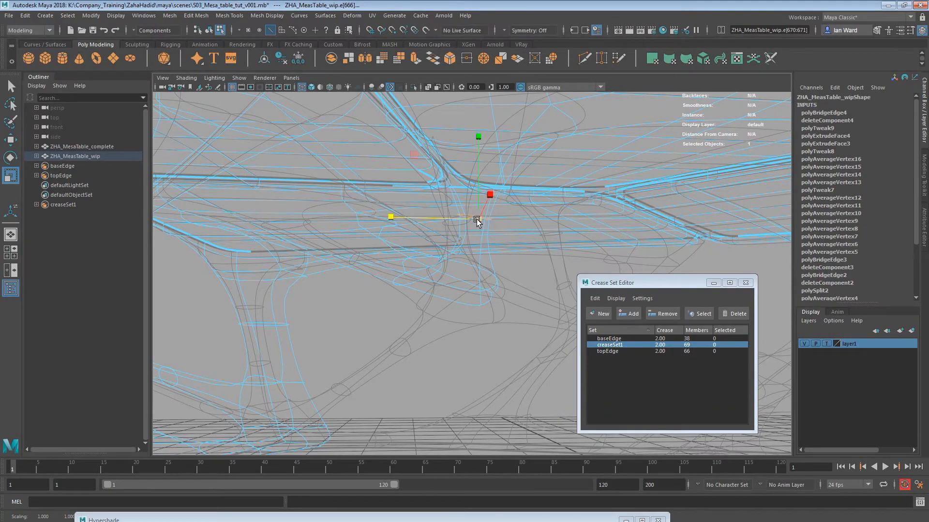
{"action": "key", "text": "w"}
{"action": "left_click_drag", "start_coordinate": [438, 230], "coordinate": [503, 222], "text": "alt"}
- Bridge the selected face beneath the tabletop to the facing face on the strut below it
{"action": "left_click", "coordinate": [522, 182]}
{"action": "right_click", "coordinate": [523, 167]}
{"action": "left_click", "coordinate": [523, 192]}
{"action": "left_click_drag", "start_coordinate": [523, 188], "coordinate": [454, 271], "text": "alt"}
{"action": "left_click", "coordinate": [456, 269]}
{"action": "left_click_drag", "start_coordinate": [459, 304], "coordinate": [439, 226], "text": "alt"}
{"action": "left_click", "coordinate": [468, 256], "text": "shift"}
{"action": "key", "text": "space"}
{"action": "key", "text": "space"}
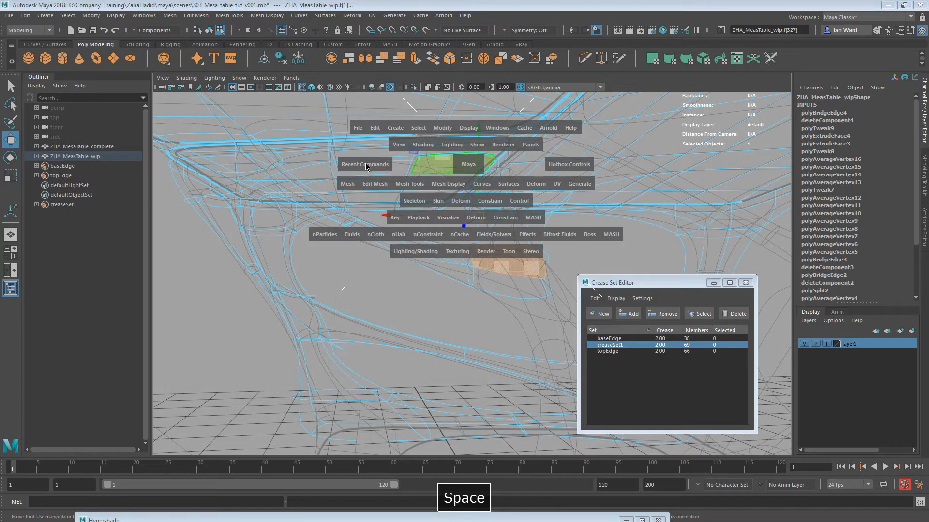
{"action": "left_click", "coordinate": [366, 164]}
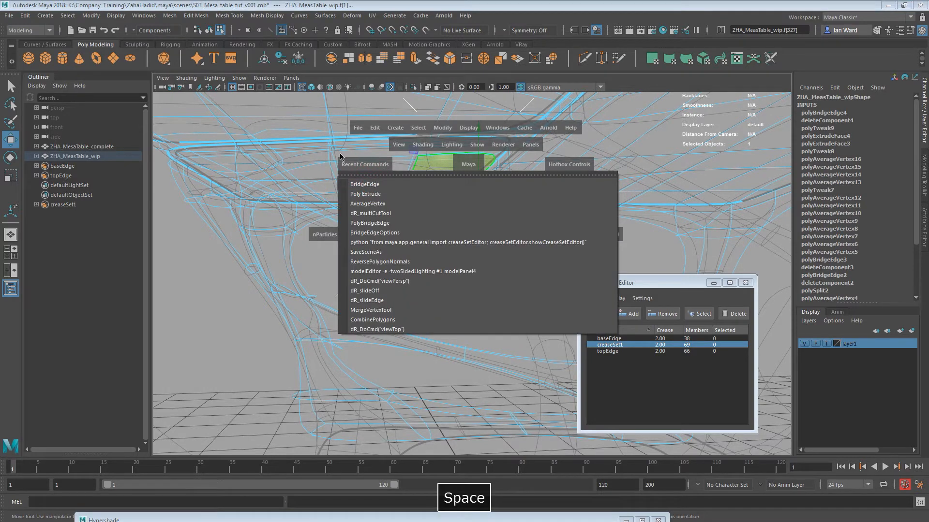
{"action": "left_click", "coordinate": [366, 166]}
{"action": "left_click", "coordinate": [371, 161]}
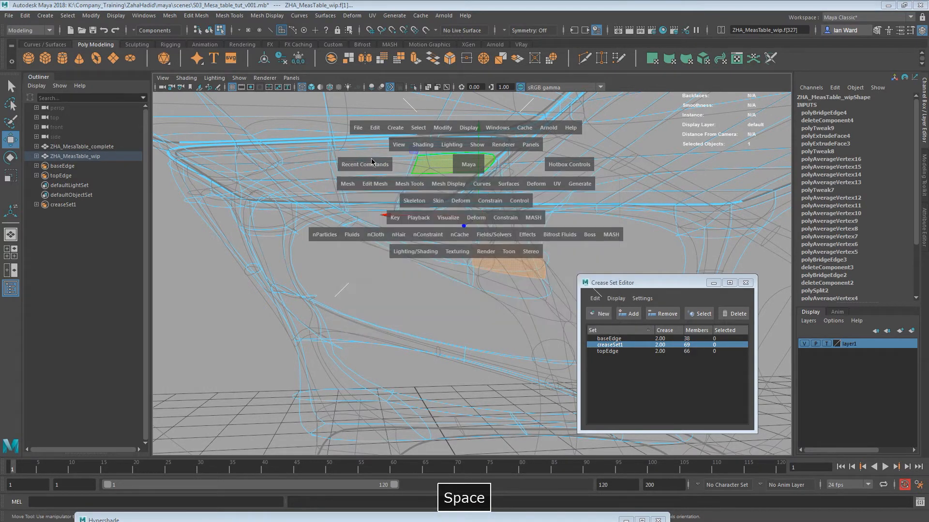
{"action": "left_click", "coordinate": [364, 165]}
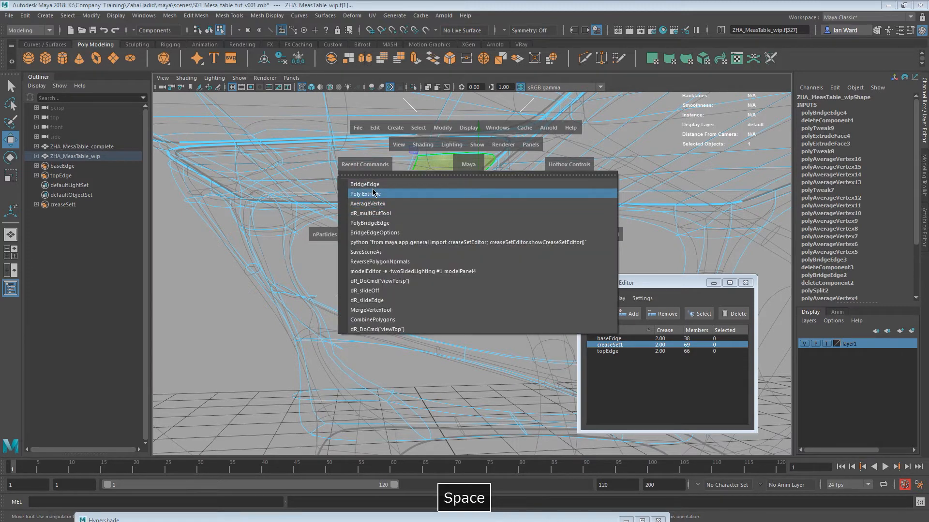
{"action": "left_click", "coordinate": [372, 184]}
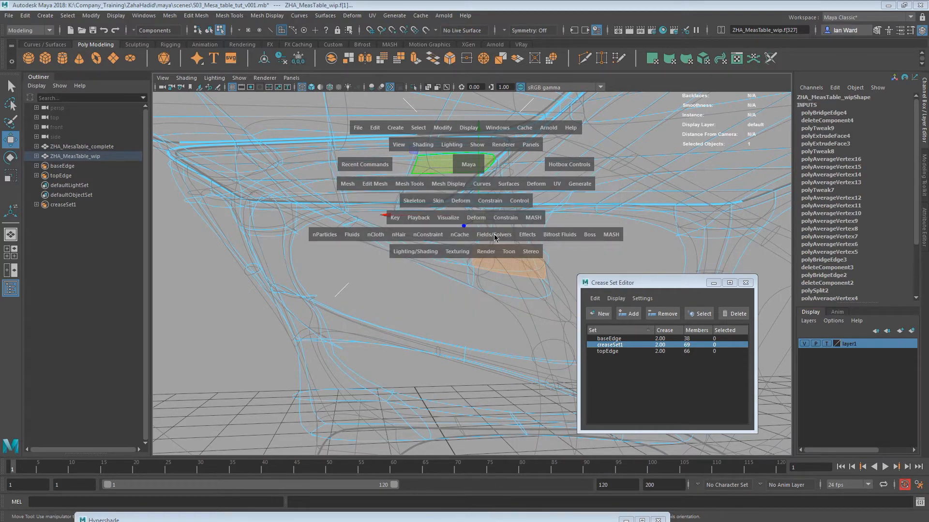
- Scale down the edge loop around the middle of the new bridge and move it onto the reference branch
{"action": "left_click_drag", "start_coordinate": [468, 240], "coordinate": [455, 185], "text": "alt"}
{"action": "right_click_drag", "start_coordinate": [455, 186], "coordinate": [445, 156]}
{"action": "left_click", "coordinate": [459, 188]}
{"action": "key", "text": "r"}
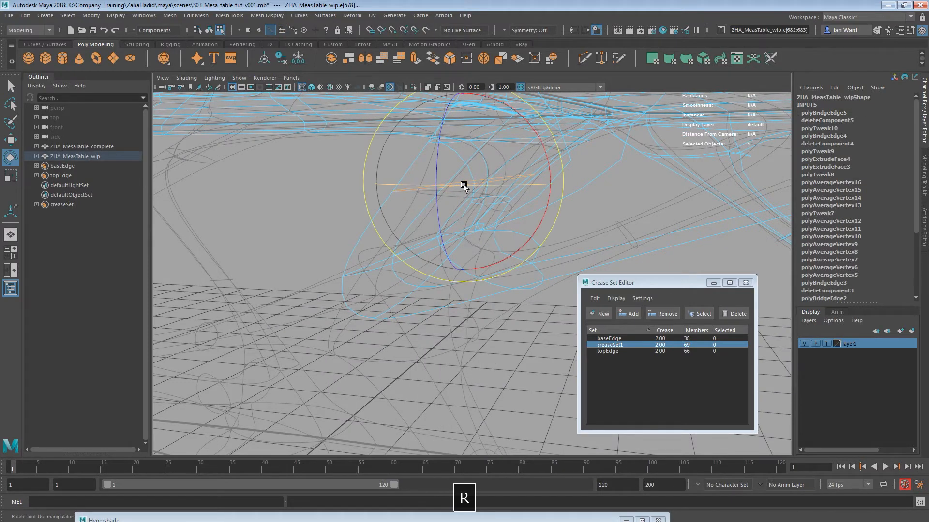
{"action": "key", "text": "r"}
{"action": "left_click_drag", "start_coordinate": [463, 184], "coordinate": [374, 199]}
{"action": "key", "text": "w"}
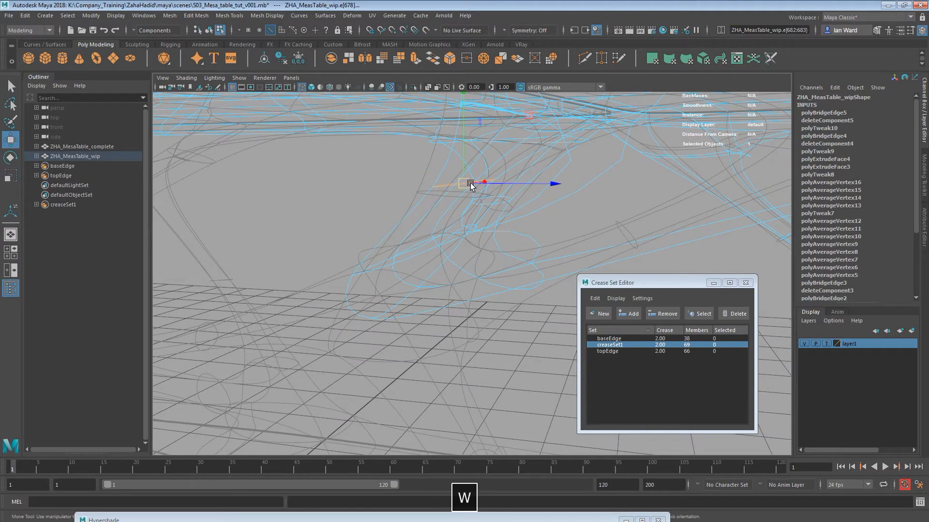
- Insert an edge loop across the wide strut section beneath the tabletop with Multi-Cut
{"action": "left_click_drag", "start_coordinate": [454, 191], "coordinate": [547, 222], "text": "alt"}
{"action": "middle_click_drag", "start_coordinate": [547, 222], "coordinate": [431, 187], "text": "alt"}
{"action": "left_click_drag", "start_coordinate": [431, 187], "coordinate": [478, 180], "text": "alt"}
{"action": "middle_click_drag", "start_coordinate": [478, 179], "coordinate": [695, 193], "text": "alt"}
{"action": "left_click_drag", "start_coordinate": [486, 194], "coordinate": [527, 199], "text": "alt"}
{"action": "middle_click_drag", "start_coordinate": [472, 189], "coordinate": [544, 253], "text": "alt"}
{"action": "left_click_drag", "start_coordinate": [543, 253], "coordinate": [547, 230], "text": "alt"}
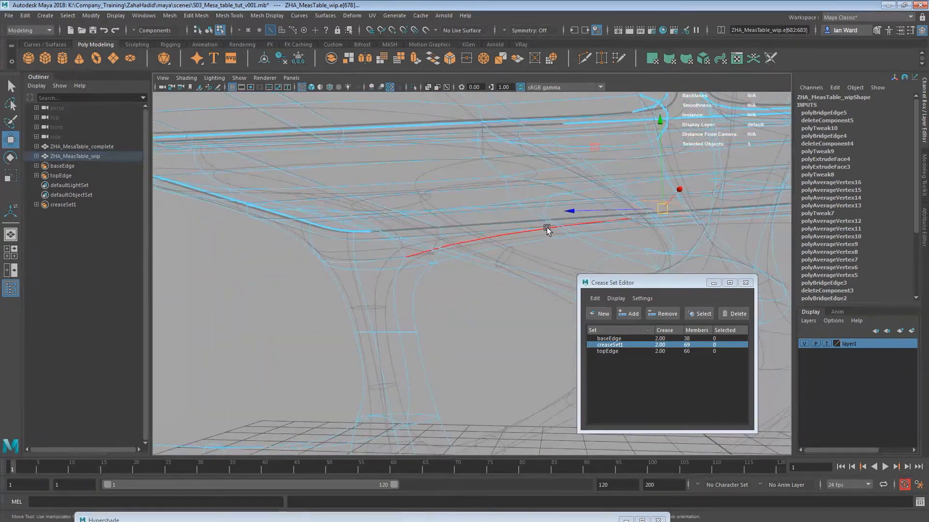
{"action": "left_click_drag", "start_coordinate": [506, 268], "coordinate": [530, 262], "text": "alt"}
{"action": "right_click_drag", "start_coordinate": [552, 224], "coordinate": [498, 226], "text": "shift"}
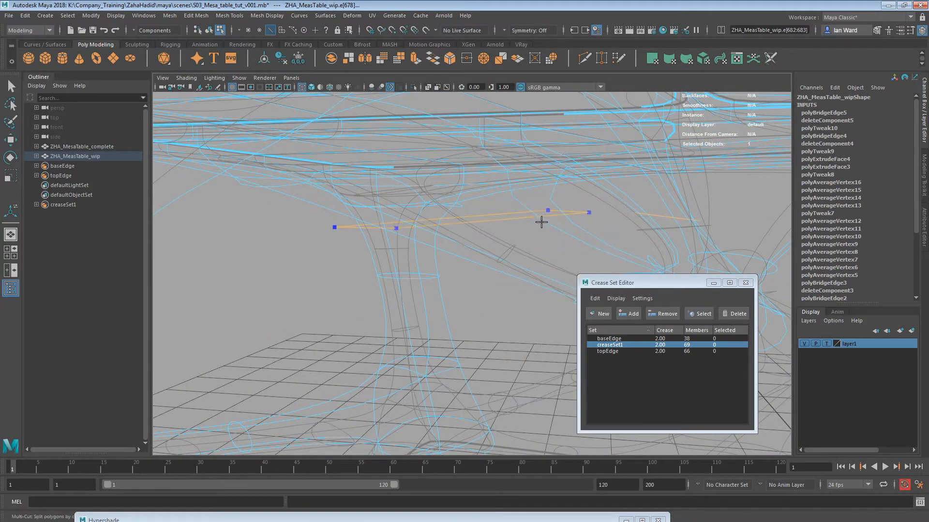
{"action": "left_click", "coordinate": [571, 243], "text": "ctrl"}
{"action": "right_click", "coordinate": [551, 228]}
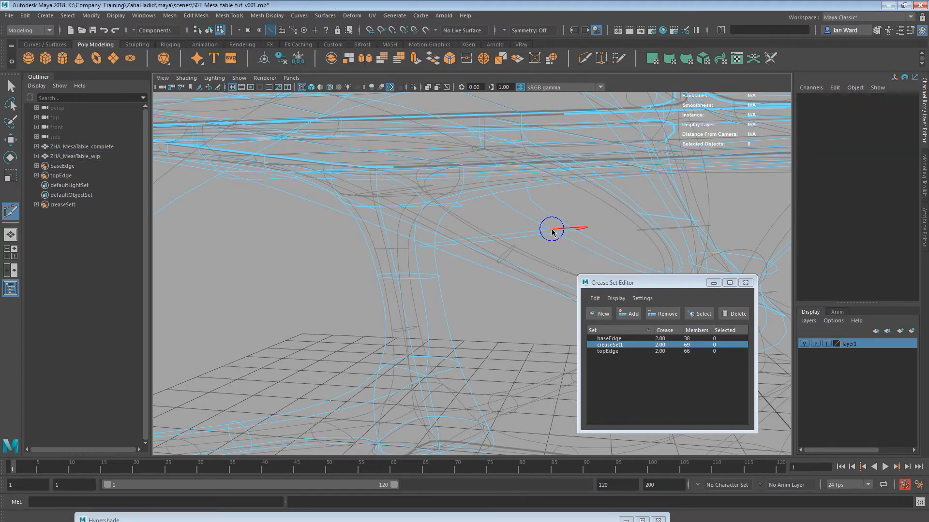
{"action": "left_click", "coordinate": [505, 230]}
{"action": "key", "text": "q"}
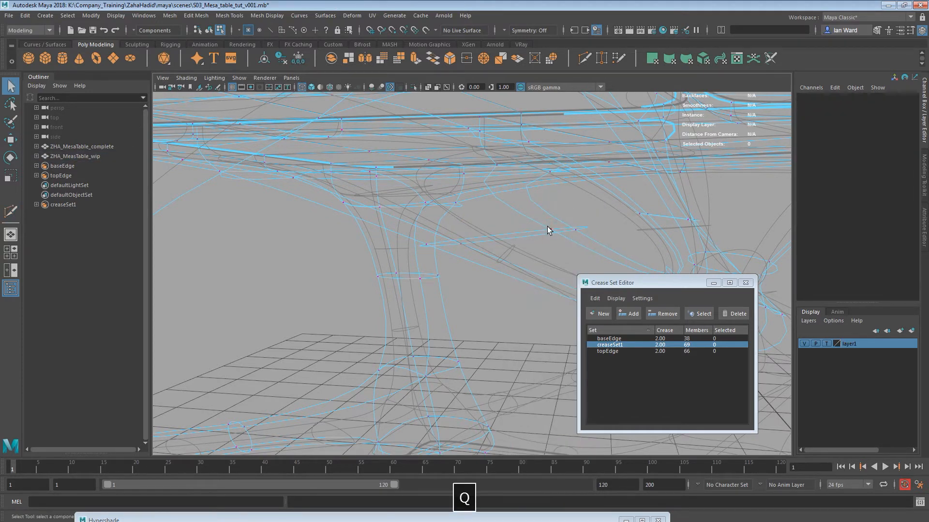
- Select the four vertices of the inserted edge loop and average them eight times
{"action": "left_click_drag", "start_coordinate": [599, 222], "coordinate": [429, 254]}
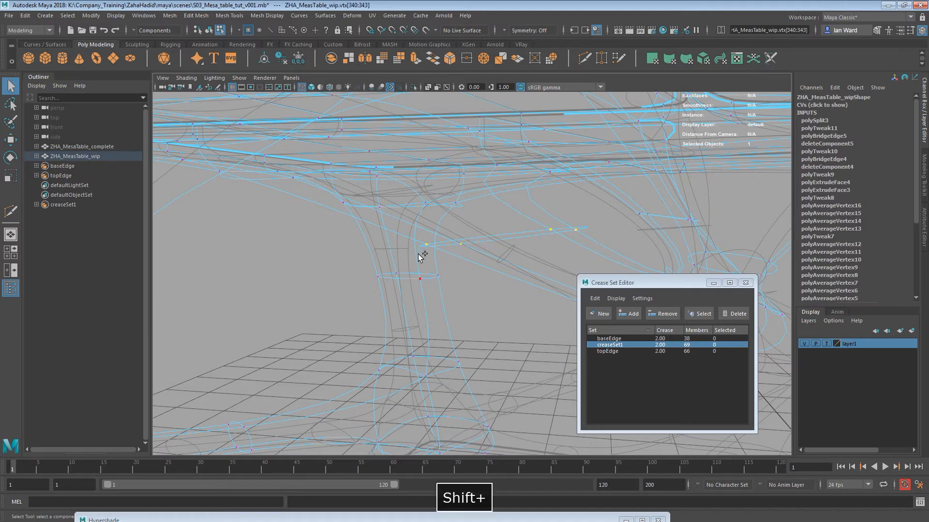
{"action": "right_click", "coordinate": [522, 249], "text": "ctrl"}
{"action": "right_click", "coordinate": [527, 244], "text": "shift"}
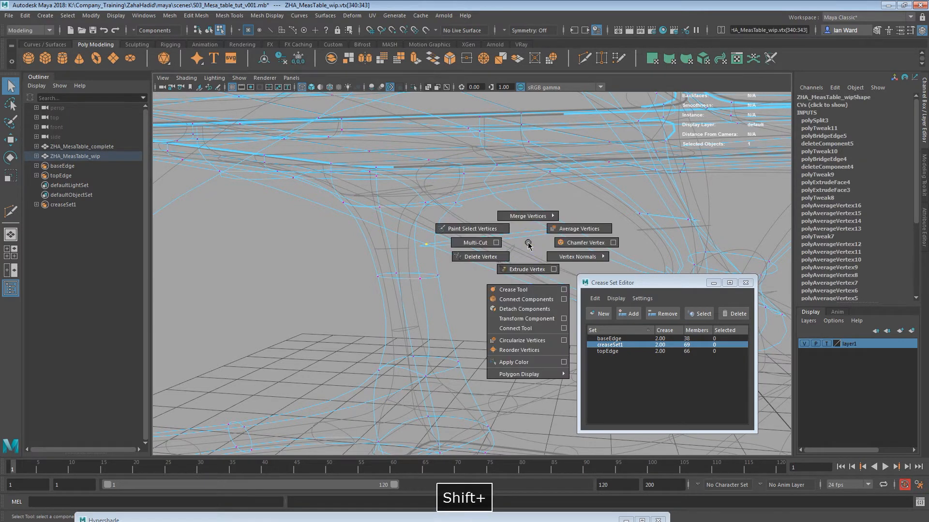
{"action": "left_click", "coordinate": [579, 229]}
{"action": "right_click", "coordinate": [543, 236], "text": "shift"}
{"action": "left_click", "coordinate": [586, 226]}
{"action": "left_click_drag", "start_coordinate": [582, 228], "coordinate": [537, 255], "text": "alt"}
{"action": "key", "text": "g"}
{"action": "key", "text": "g"}
{"action": "key", "text": "g"}
{"action": "key", "text": "g"}
{"action": "key", "text": "g"}
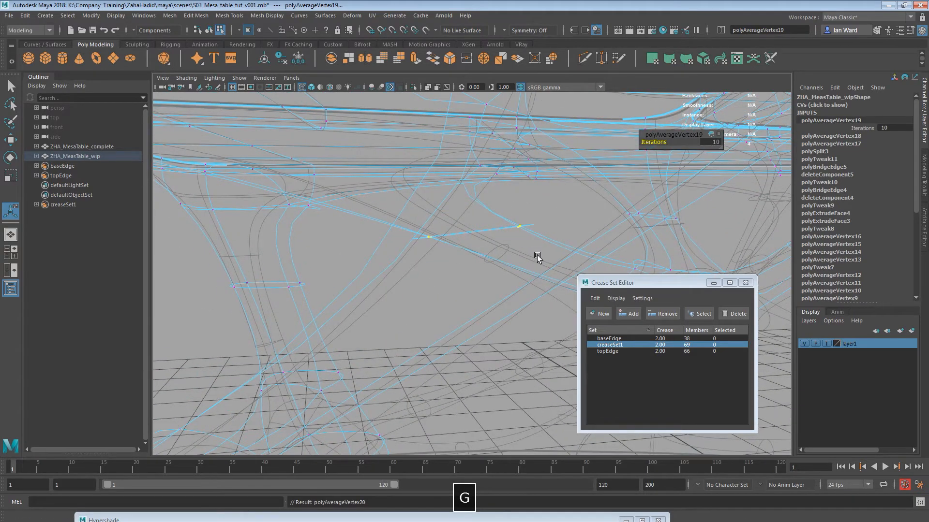
{"action": "key", "text": "g"}
- Scale and rotate the averaged vertices to follow the reference branch, and move them onto it
{"action": "key", "text": "w"}
{"action": "key", "text": "r"}
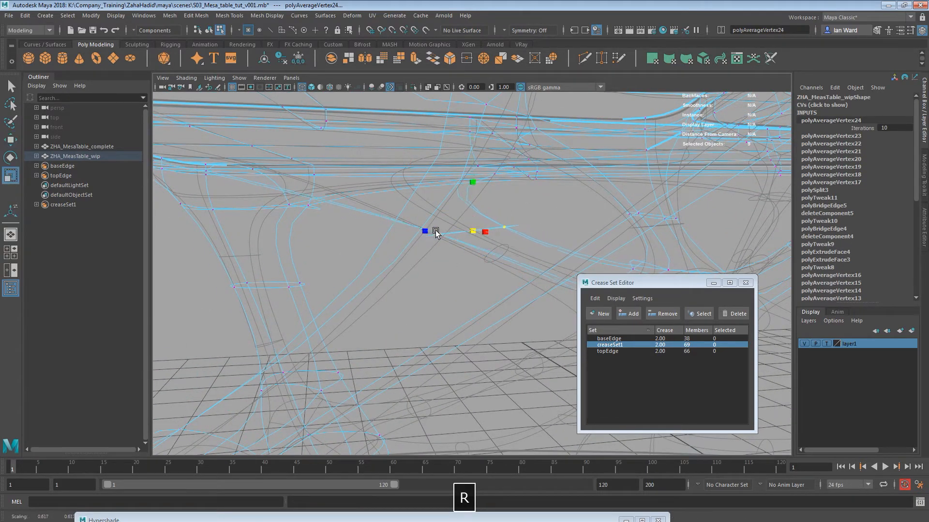
{"action": "key", "text": "e"}
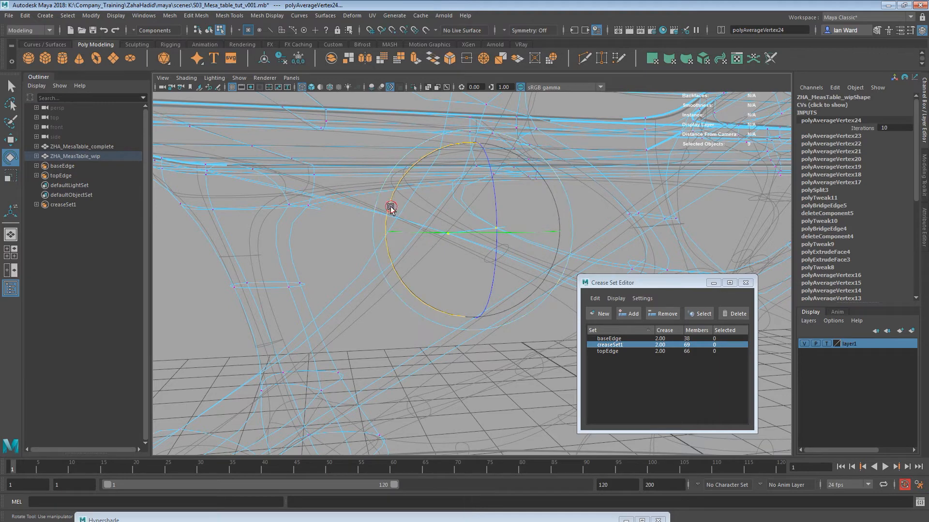
{"action": "key", "text": "z"}
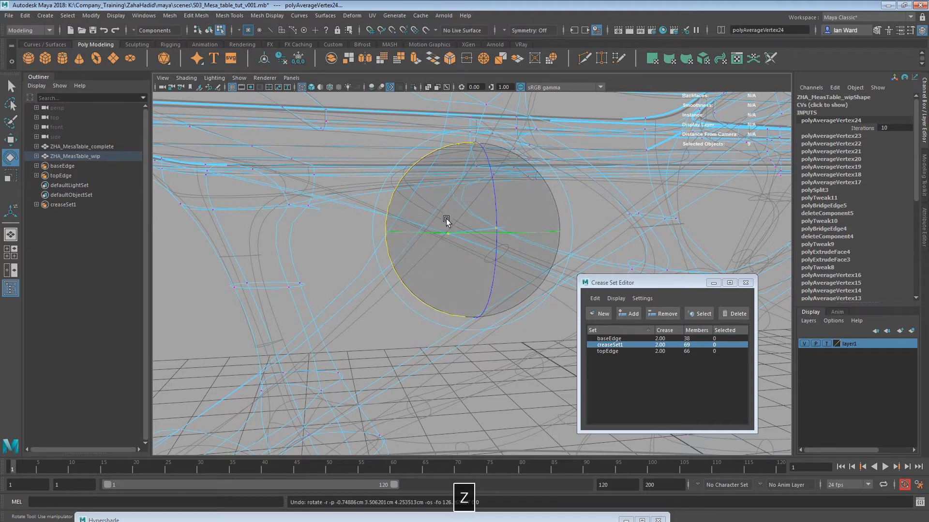
{"action": "left_click_drag", "start_coordinate": [449, 230], "coordinate": [483, 176], "text": "alt"}
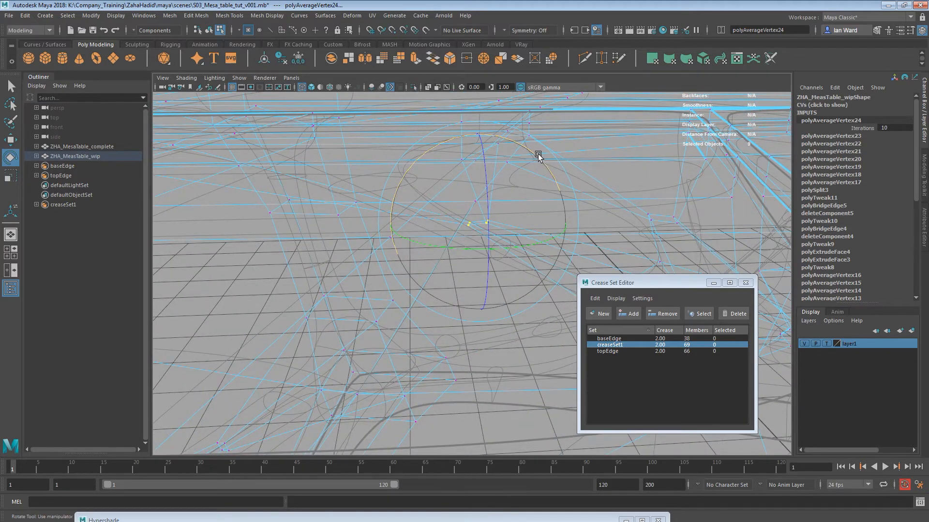
{"action": "left_click_drag", "start_coordinate": [498, 228], "coordinate": [511, 179], "text": "alt"}
{"action": "key", "text": "alt+w"}
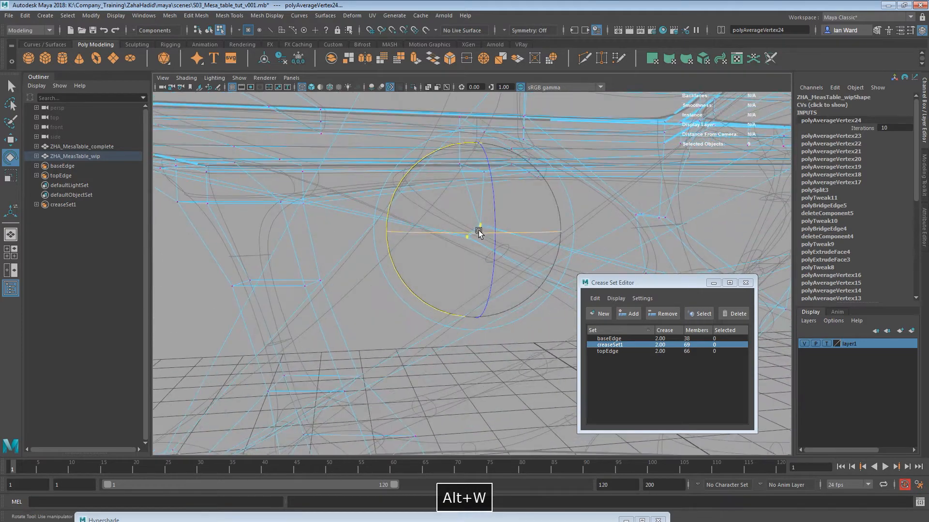
{"action": "key", "text": "q"}
{"action": "key", "text": "w"}
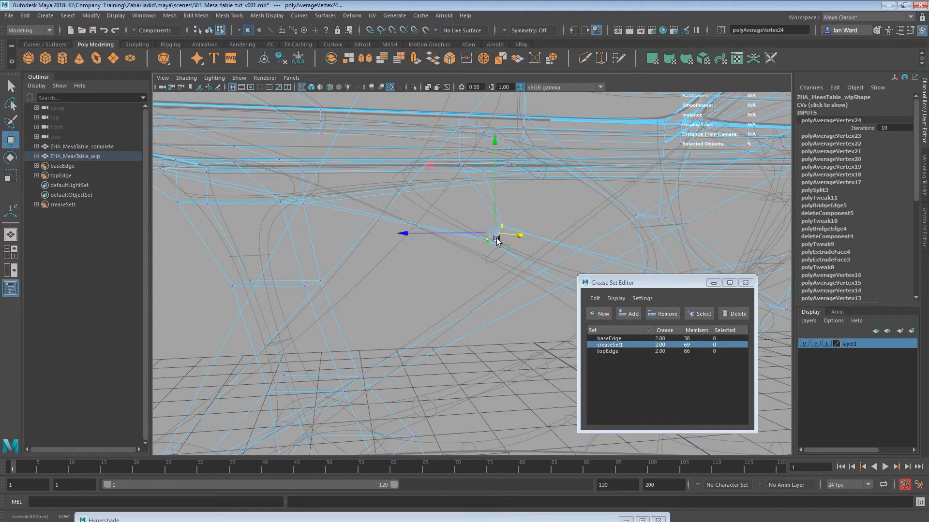
- Widen the four-vertex ring toward the reference branch's thickness and shift it sideways to match the branch
{"action": "left_click_drag", "start_coordinate": [501, 255], "coordinate": [473, 254], "text": "alt"}
{"action": "key", "text": "r"}
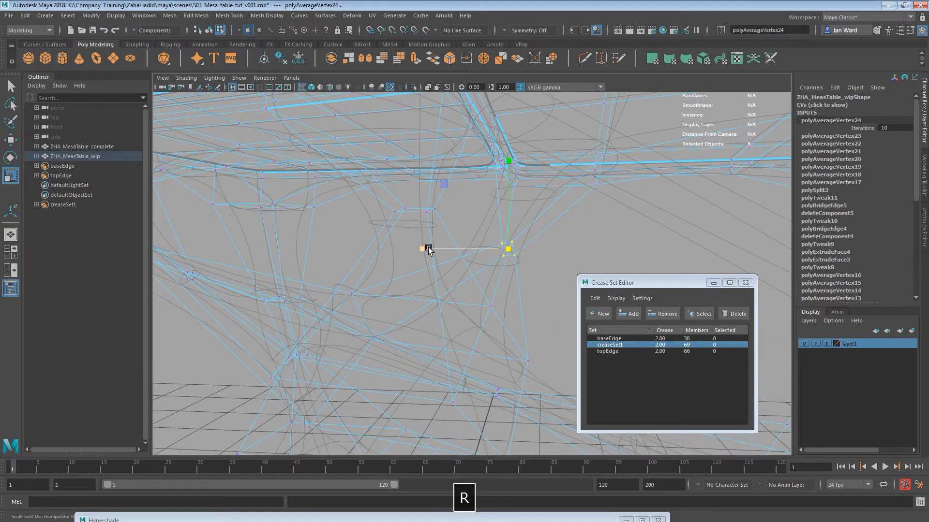
{"action": "key", "text": "w"}
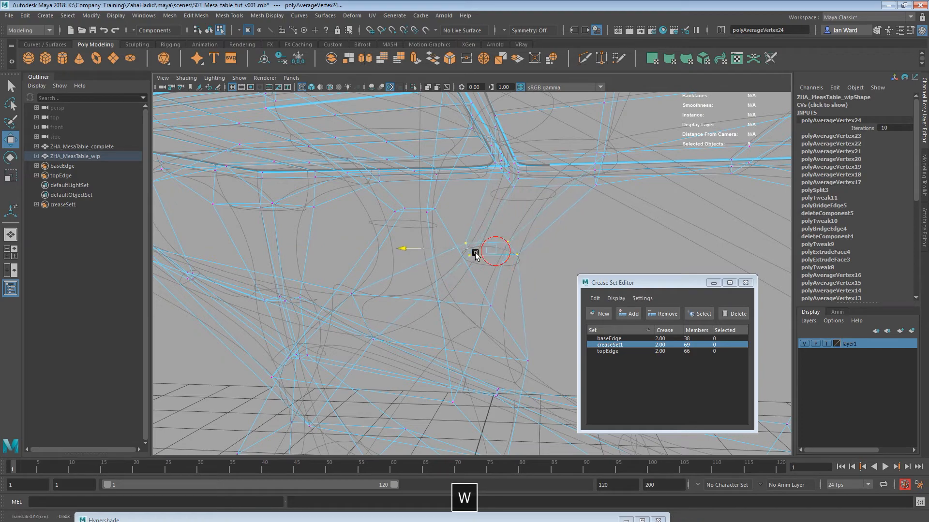
{"action": "left_click_drag", "start_coordinate": [480, 256], "coordinate": [445, 245], "text": "alt"}
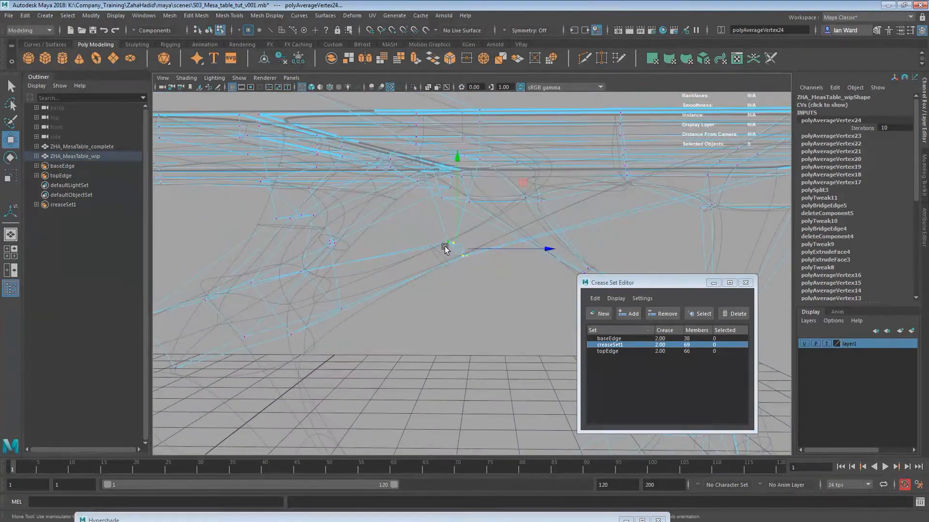
{"action": "left_click_drag", "start_coordinate": [491, 274], "coordinate": [482, 293], "text": "alt"}
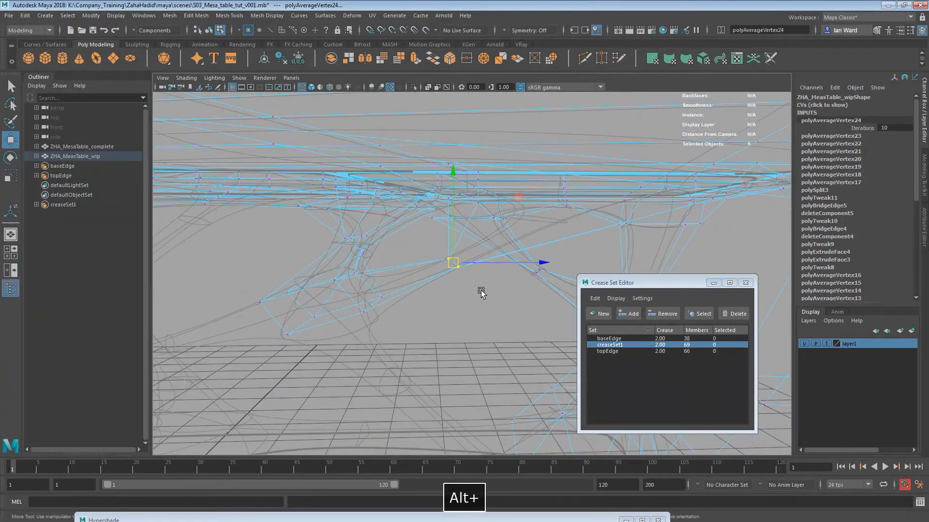
- Display the working table mesh in smooth preview with shading
{"action": "key", "text": "3"}
{"action": "mouse_move", "coordinate": [379, 294]}
{"action": "left_mouse_down", "text": "alt"}
{"action": "mouse_move", "coordinate": [417, 307]}
{"action": "mouse_move", "coordinate": [385, 313]}
{"action": "mouse_move", "coordinate": [498, 307]}
{"action": "mouse_move", "coordinate": [414, 289]}
{"action": "mouse_move", "coordinate": [548, 288]}
{"action": "mouse_move", "coordinate": [464, 295]}
{"action": "mouse_move", "coordinate": [375, 284]}
{"action": "mouse_move", "coordinate": [452, 263]}
{"action": "mouse_move", "coordinate": [308, 255]}
{"action": "left_mouse_up", "text": "alt"}
{"action": "key", "text": "5"}
{"action": "right_click_drag", "start_coordinate": [308, 255], "coordinate": [427, 262], "text": "alt"}
{"action": "left_click_drag", "start_coordinate": [428, 262], "coordinate": [279, 155], "text": "alt"}
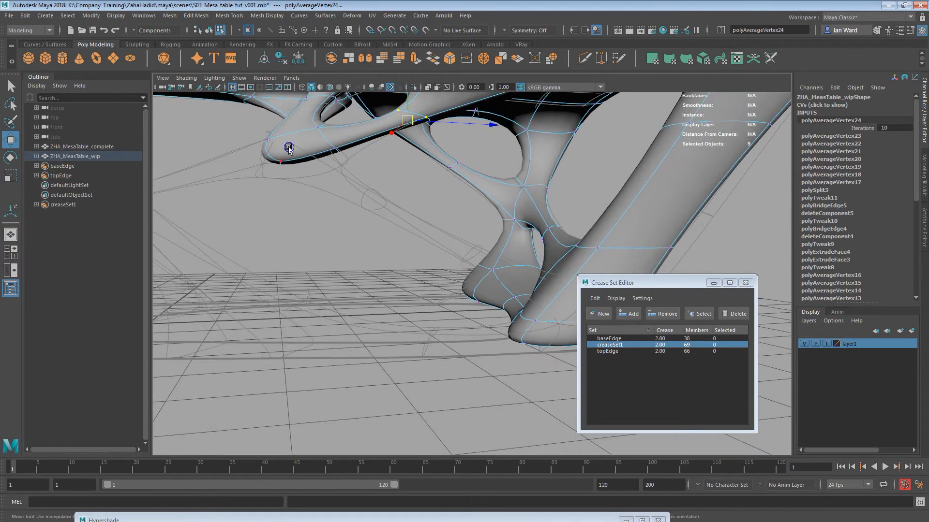
- Bridge the strut's lower face to the facing face on the large corner leg with 1 division and a Taper of about 0.514
{"action": "right_click_drag", "start_coordinate": [286, 171], "coordinate": [287, 174]}
{"action": "left_click", "coordinate": [292, 150]}
{"action": "left_click_drag", "start_coordinate": [292, 149], "coordinate": [368, 159], "text": "alt"}
{"action": "left_click_drag", "start_coordinate": [510, 221], "coordinate": [419, 245], "text": "alt"}
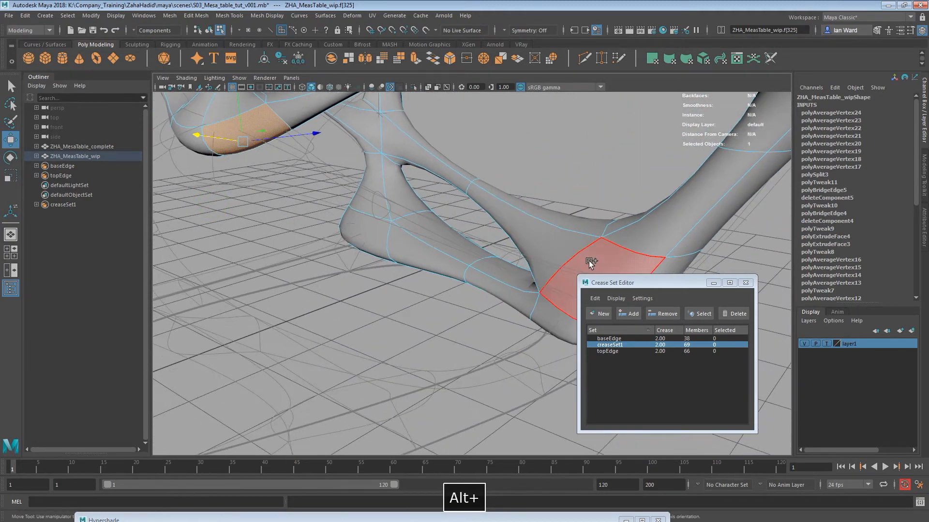
{"action": "left_click", "coordinate": [567, 269], "text": "shift"}
{"action": "right_click_drag", "start_coordinate": [567, 268], "coordinate": [411, 248], "text": "alt"}
{"action": "middle_click_drag", "start_coordinate": [432, 238], "coordinate": [419, 237], "text": "alt"}
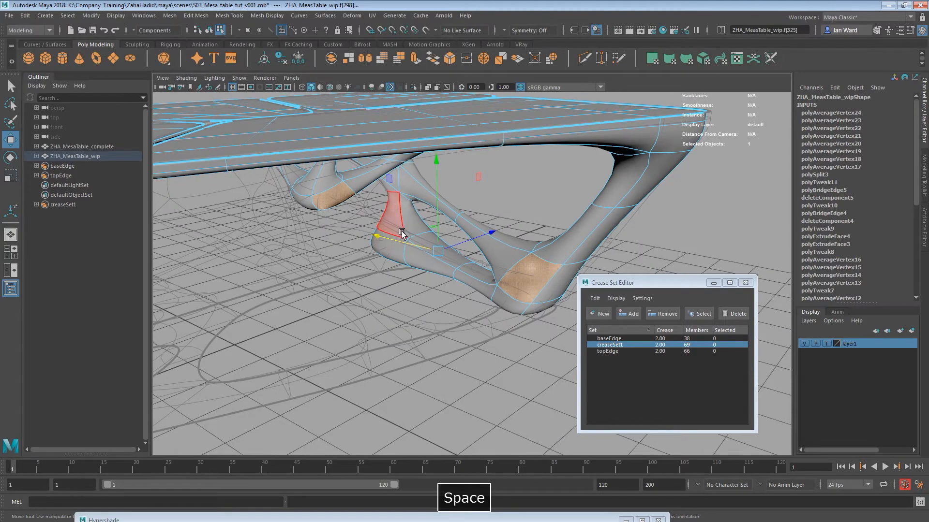
{"action": "key", "text": "space"}
{"action": "left_click", "coordinate": [343, 241]}
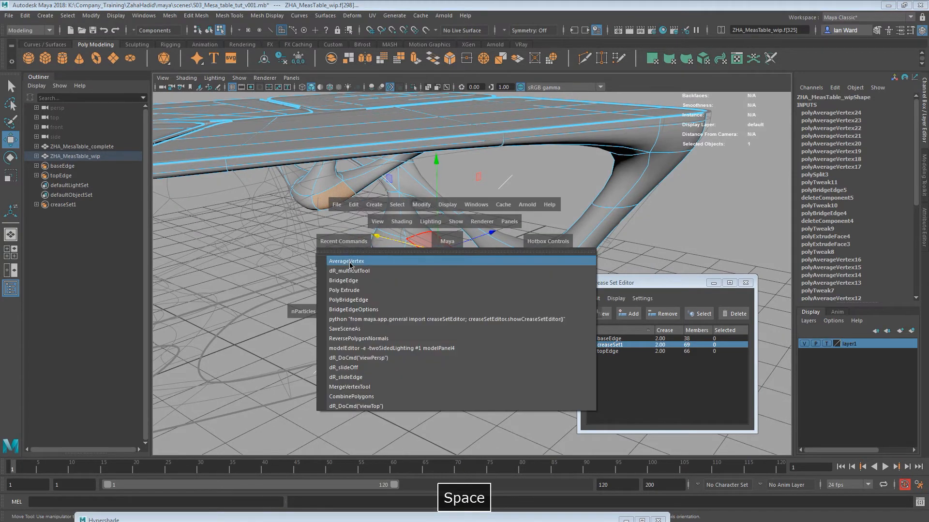
{"action": "left_click", "coordinate": [350, 281]}
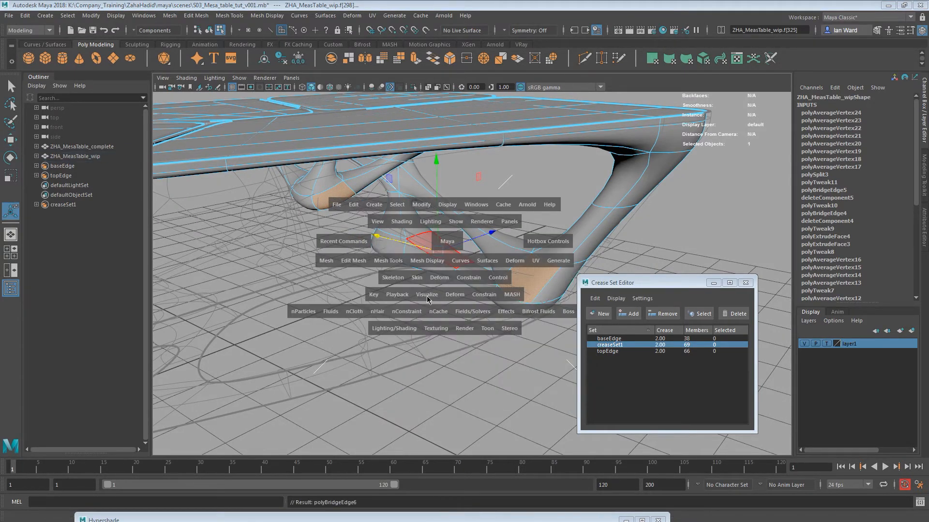
{"action": "left_click_drag", "start_coordinate": [438, 284], "coordinate": [621, 208], "text": "alt"}
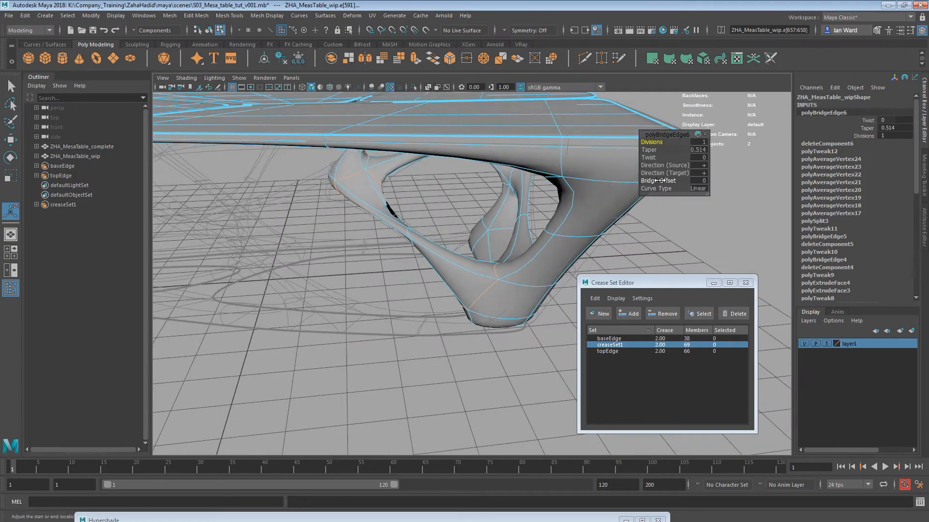
{"action": "left_click_drag", "start_coordinate": [695, 184], "coordinate": [567, 234]}
- Select the vertices around the middle of the new bridge and average them repeatedly to slim the branch
{"action": "right_click_drag", "start_coordinate": [409, 220], "coordinate": [384, 228]}
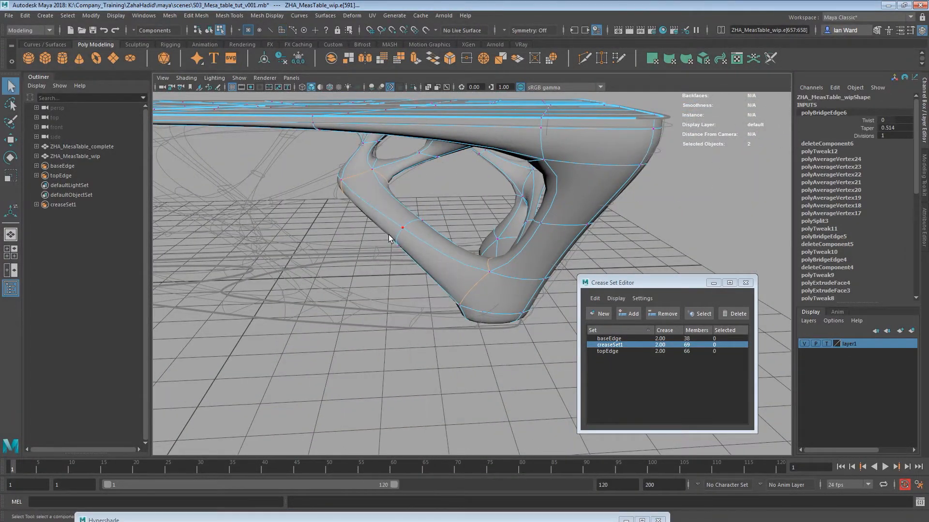
{"action": "left_click_drag", "start_coordinate": [432, 216], "coordinate": [393, 255]}
{"action": "right_click", "coordinate": [430, 245], "text": "shift"}
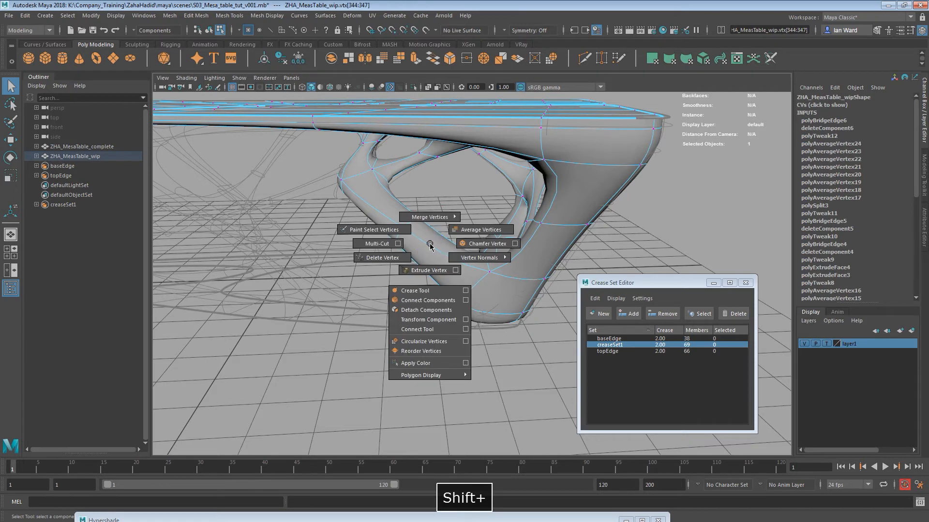
{"action": "key", "text": "z"}
{"action": "key", "text": "z"}
{"action": "key", "text": "z"}
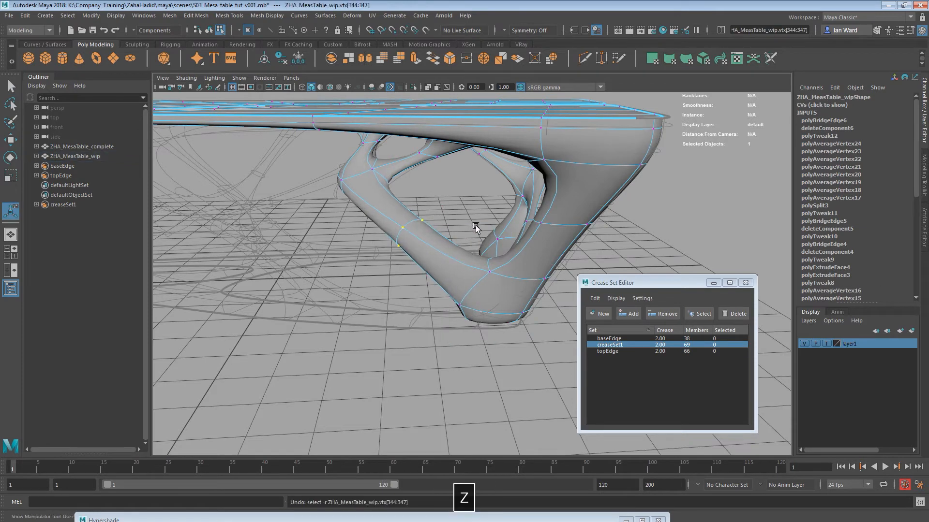
{"action": "key", "text": "shift+z"}
{"action": "key", "text": "shift+z"}
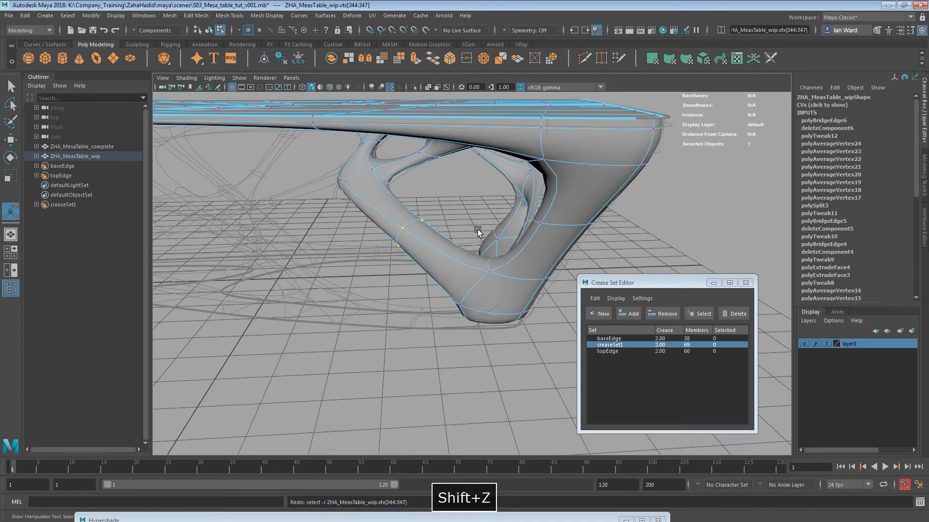
{"action": "key", "text": "g"}
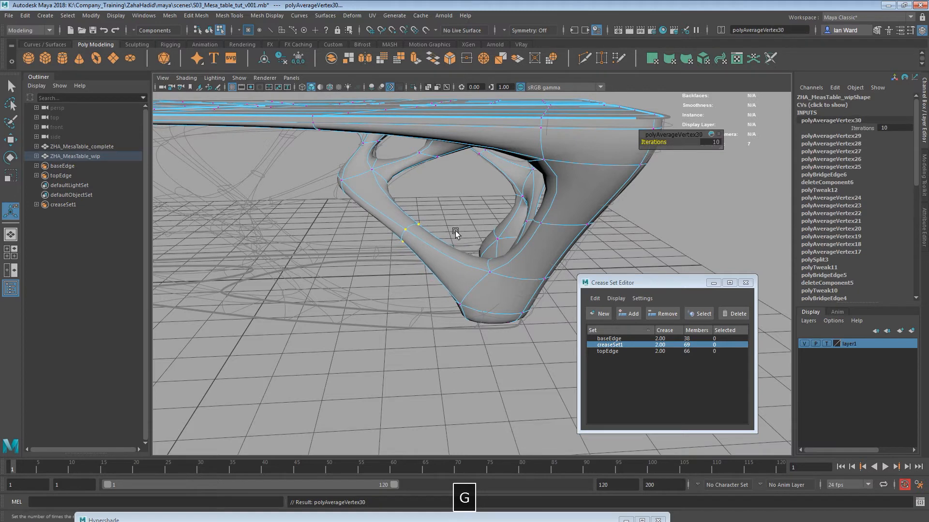
- Examine the slimmed branch and its junction with the corner leg from several angles in cage and smooth preview
{"action": "key", "text": "1"}
{"action": "left_click_drag", "start_coordinate": [420, 236], "coordinate": [425, 244], "text": "alt"}
{"action": "key", "text": "e"}
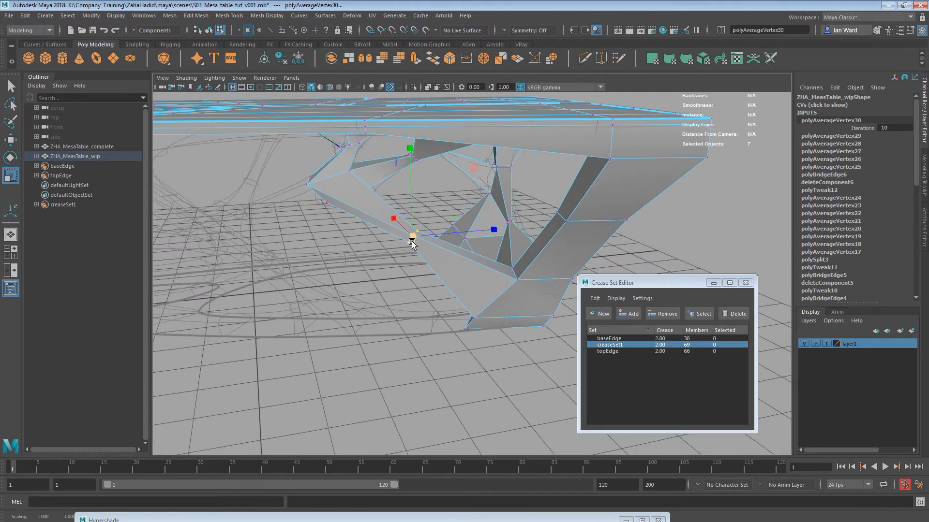
{"action": "left_click_drag", "start_coordinate": [407, 251], "coordinate": [377, 217], "text": "alt"}
{"action": "key", "text": "3"}
{"action": "right_click_drag", "start_coordinate": [383, 217], "coordinate": [500, 234], "text": "alt"}
{"action": "left_click_drag", "start_coordinate": [455, 211], "coordinate": [442, 224], "text": "alt"}
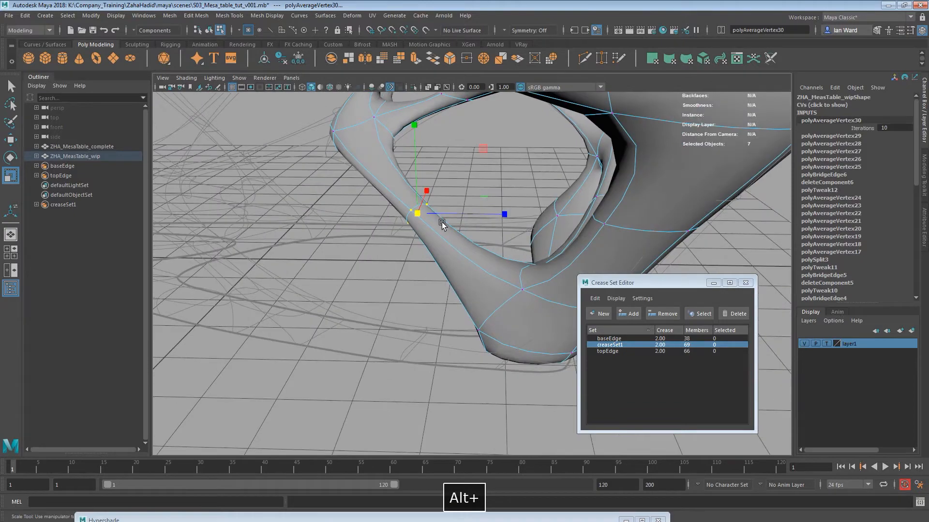
{"action": "key", "text": "w"}
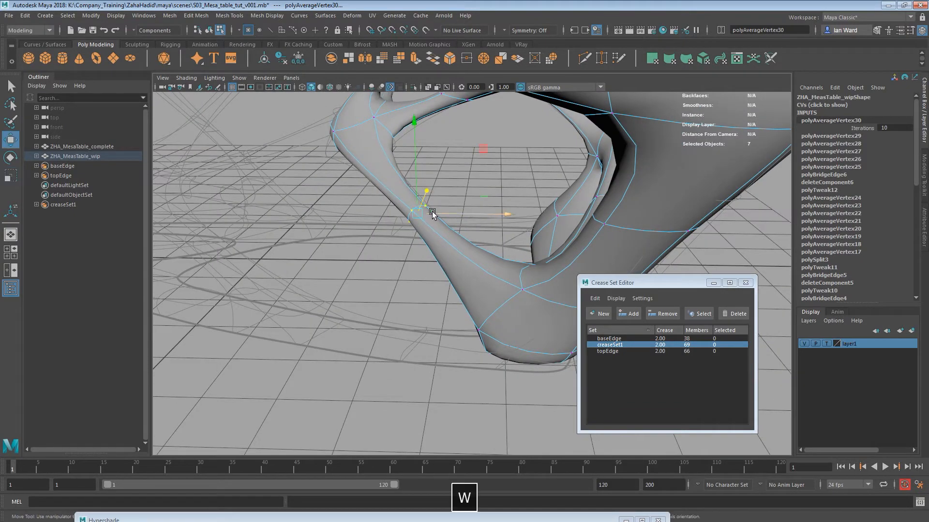
{"action": "right_click_drag", "start_coordinate": [438, 214], "coordinate": [499, 224], "text": "alt"}
{"action": "left_click_drag", "start_coordinate": [499, 224], "coordinate": [357, 196], "text": "alt"}
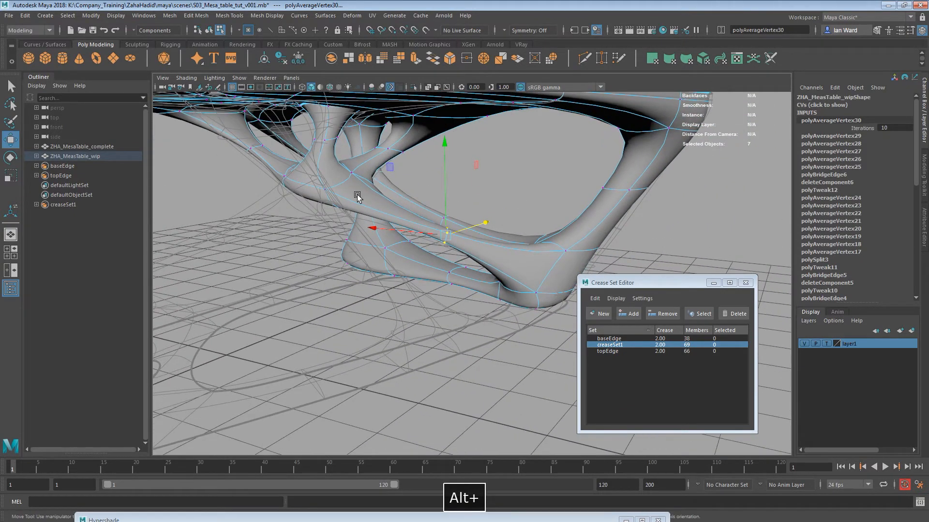
{"action": "left_click_drag", "start_coordinate": [538, 261], "coordinate": [562, 255], "text": "alt"}
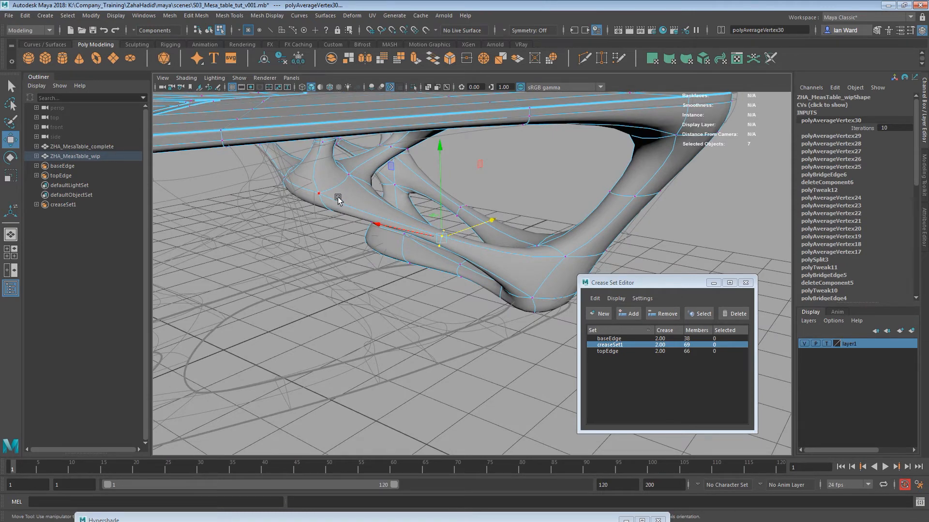
{"action": "left_click_drag", "start_coordinate": [639, 271], "coordinate": [513, 252], "text": "alt"}
- Try adding edge loops across both halves of the bridged branch with Multi-Cut and review them on the unsmoothed mesh
{"action": "right_click_drag", "start_coordinate": [542, 262], "coordinate": [597, 248], "text": "shift"}
{"action": "right_click_drag", "start_coordinate": [500, 266], "coordinate": [501, 266], "text": "shift"}
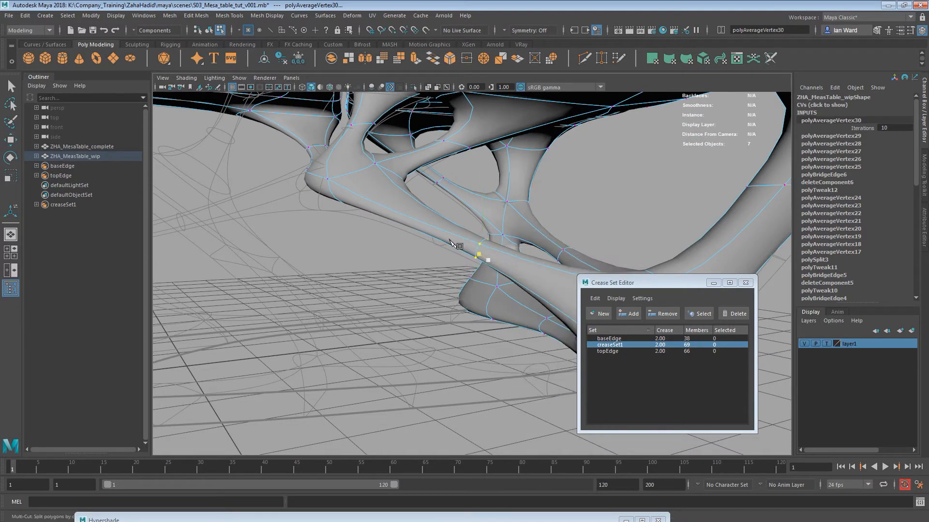
{"action": "left_click", "coordinate": [411, 223], "text": "ctrl"}
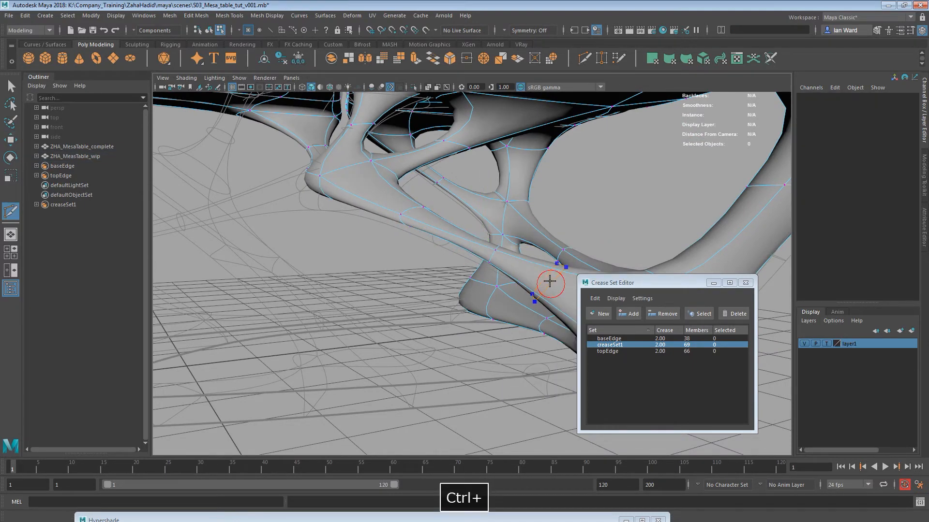
{"action": "left_click_drag", "start_coordinate": [535, 245], "coordinate": [498, 226], "text": "alt"}
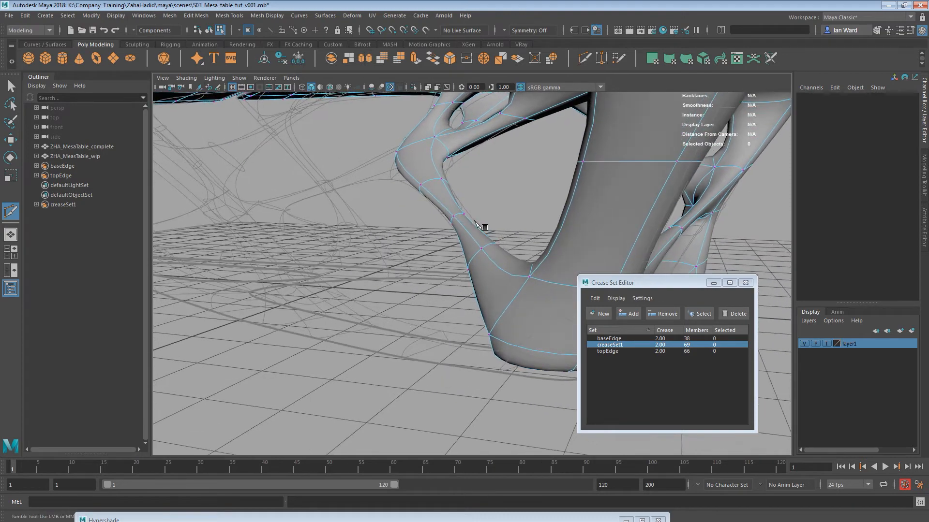
{"action": "left_click_drag", "start_coordinate": [420, 212], "coordinate": [487, 245], "text": "alt"}
{"action": "key", "text": "1"}
{"action": "key", "text": "q"}
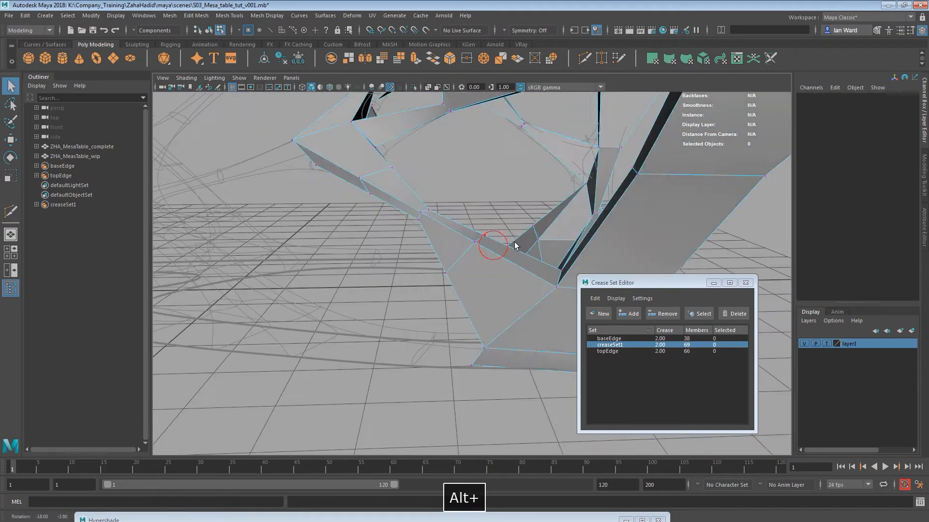
- Try moving individual vertices of the edge loop near the corner leg to reshape the branch junction
{"action": "key", "text": "2"}
{"action": "left_click", "coordinate": [487, 236]}
{"action": "key", "text": "w"}
{"action": "left_click_drag", "start_coordinate": [486, 235], "coordinate": [497, 217]}
{"action": "left_click_drag", "start_coordinate": [440, 252], "coordinate": [545, 290]}
{"action": "left_click", "coordinate": [451, 267]}
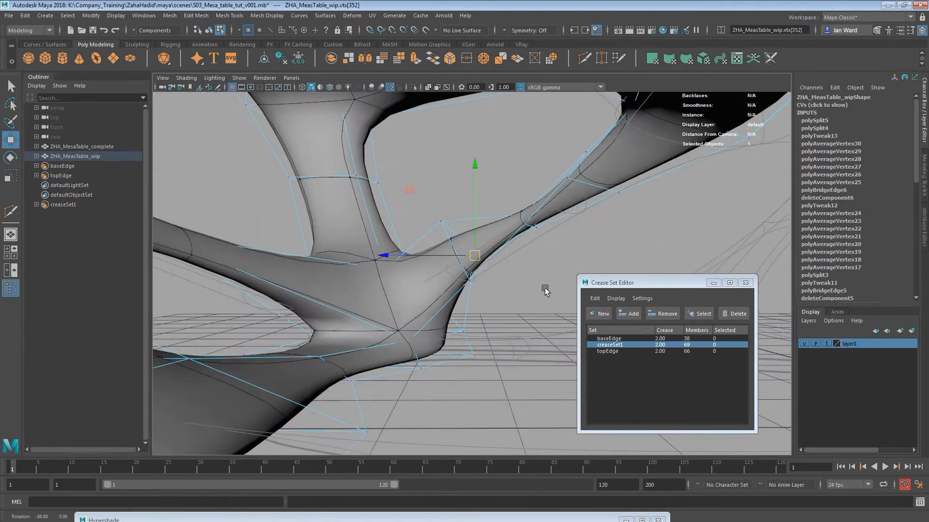
{"action": "left_click", "coordinate": [440, 222]}
{"action": "left_click_drag", "start_coordinate": [440, 222], "coordinate": [630, 227]}
- Try averaging the vertices of the edge loops on both halves of the branch several times
{"action": "right_click_drag", "start_coordinate": [630, 227], "coordinate": [418, 218], "text": "alt"}
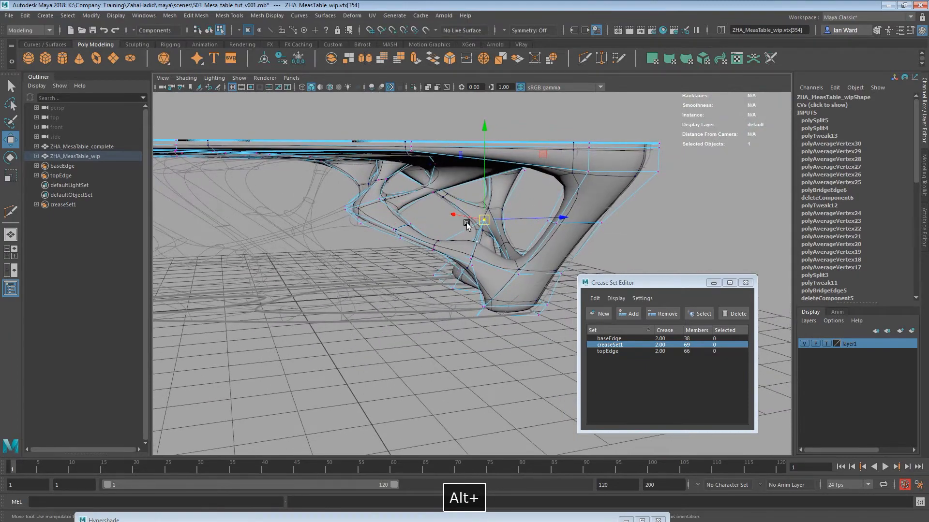
{"action": "left_click_drag", "start_coordinate": [418, 268], "coordinate": [472, 273], "text": "alt"}
{"action": "right_click_drag", "start_coordinate": [290, 252], "coordinate": [335, 239], "text": "alt"}
{"action": "left_click_drag", "start_coordinate": [368, 218], "coordinate": [265, 241], "text": "alt"}
{"action": "right_click_drag", "start_coordinate": [266, 241], "coordinate": [479, 229], "text": "alt"}
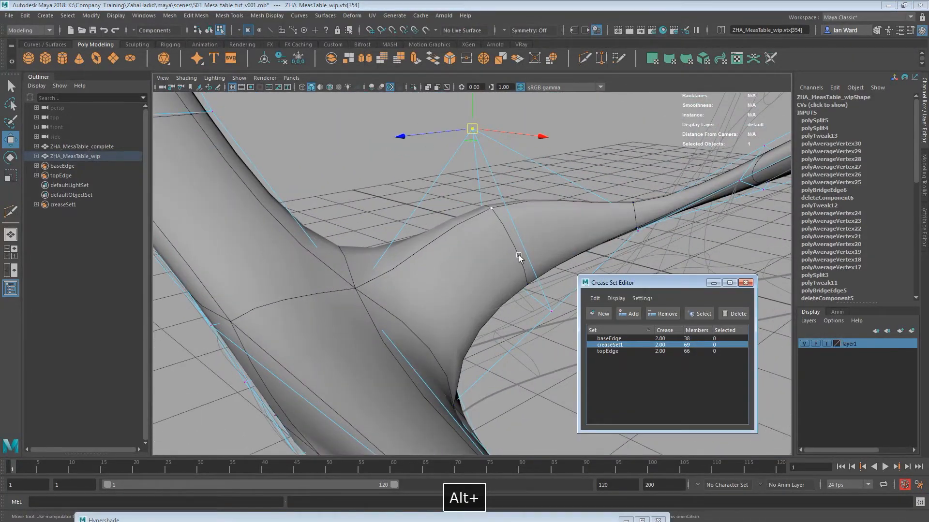
{"action": "middle_click_drag", "start_coordinate": [518, 257], "coordinate": [369, 297], "text": "alt"}
{"action": "left_click_drag", "start_coordinate": [369, 299], "coordinate": [356, 238], "text": "alt"}
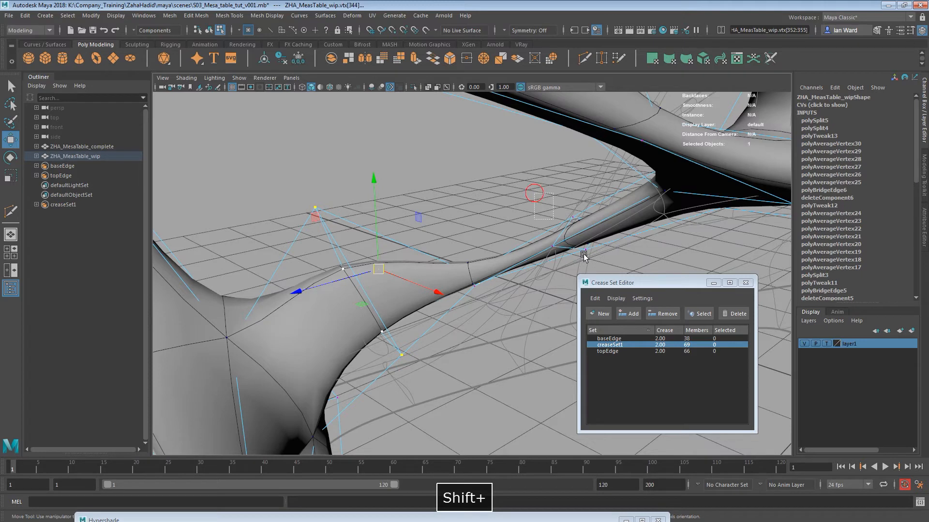
{"action": "key", "text": "space"}
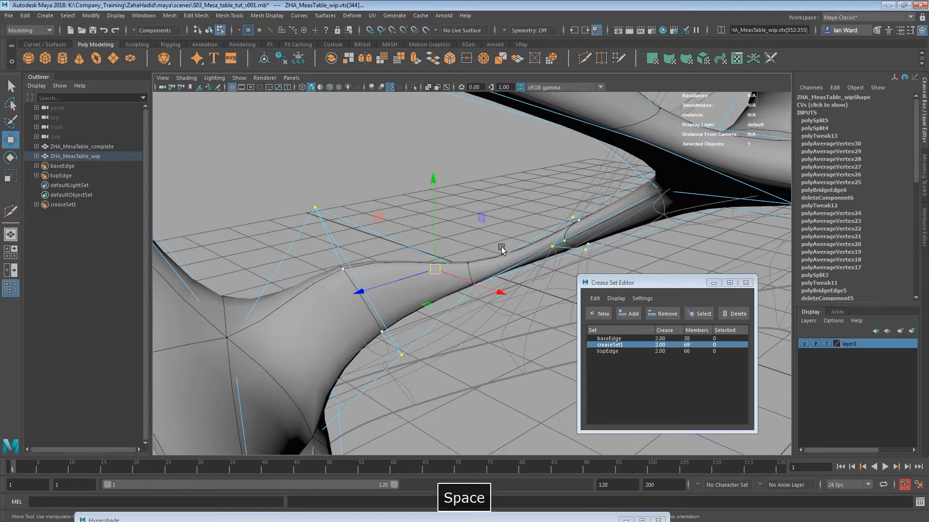
{"action": "left_click_drag", "start_coordinate": [502, 248], "coordinate": [486, 267], "text": "alt"}
{"action": "key", "text": "space"}
{"action": "left_click", "coordinate": [383, 266]}
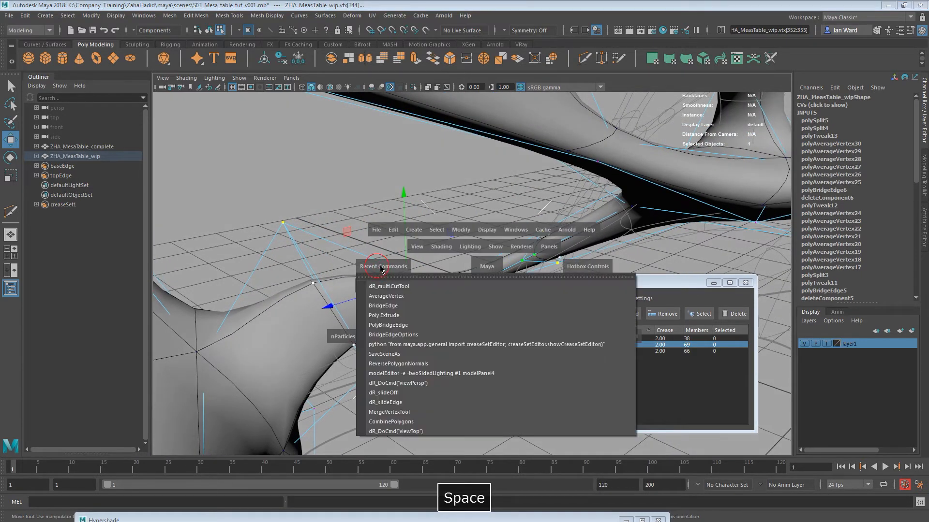
{"action": "left_click", "coordinate": [385, 296]}
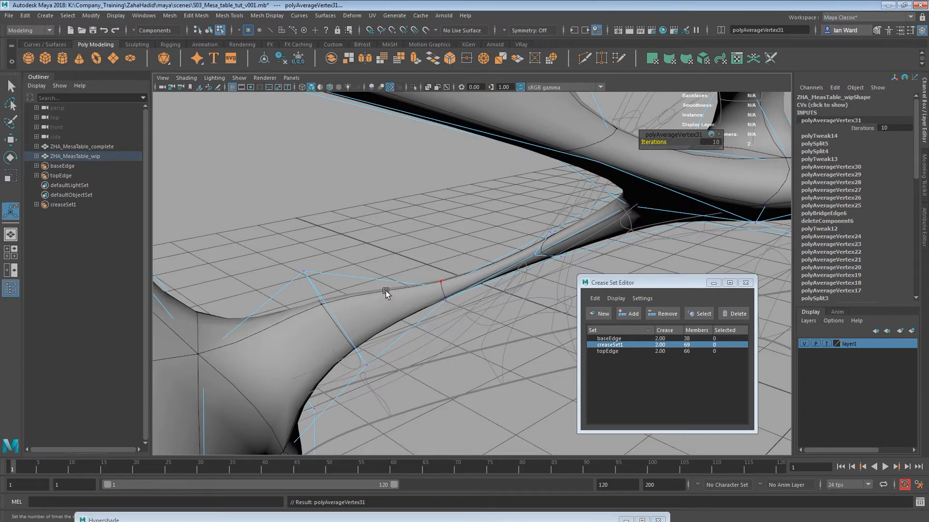
{"action": "key", "text": "g"}
{"action": "key", "text": "g"}
{"action": "key", "text": "g"}
{"action": "key", "text": "g"}
{"action": "key", "text": "g"}
{"action": "key", "text": "g"}
{"action": "key", "text": "g"}
{"action": "key", "text": "g"}
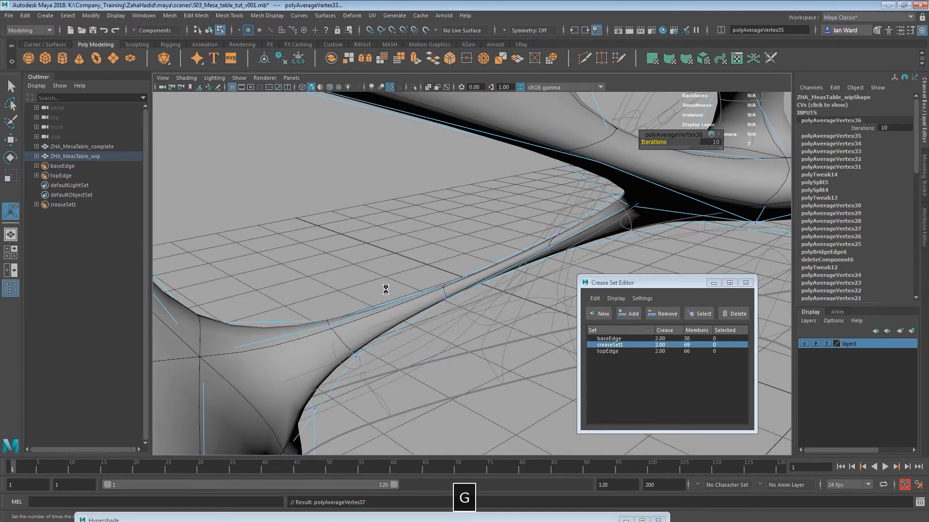
- Undo the repeated averaging, the vertex moves and the edge loop cuts on the branch
{"action": "left_click_drag", "start_coordinate": [384, 282], "coordinate": [451, 330], "text": "alt"}
{"action": "key", "text": "1"}
{"action": "key", "text": "z"}
{"action": "key", "text": "z"}
{"action": "key", "text": "z"}
{"action": "key", "text": "z"}
{"action": "key", "text": "z"}
{"action": "key", "text": "z"}
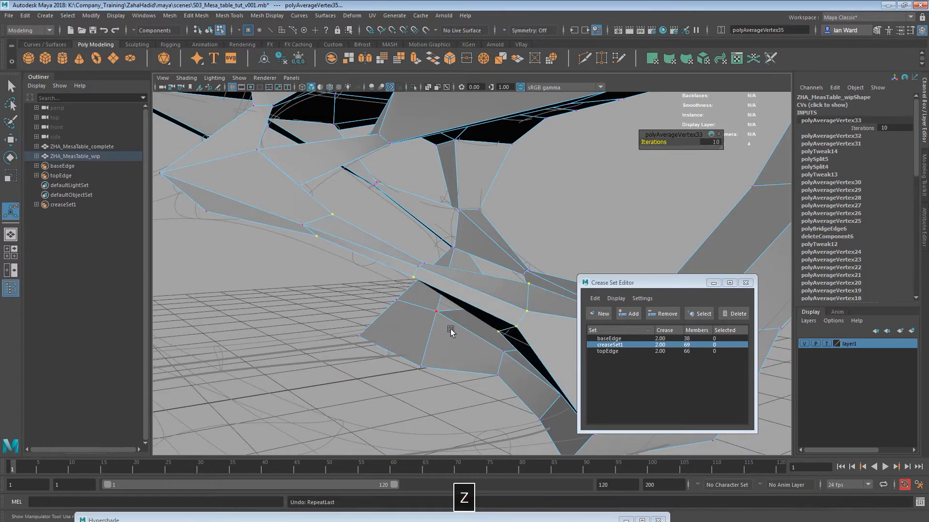
{"action": "key", "text": "z"}
{"action": "key", "text": "z"}
{"action": "key", "text": "z"}
{"action": "key", "text": "z"}
{"action": "key", "text": "z"}
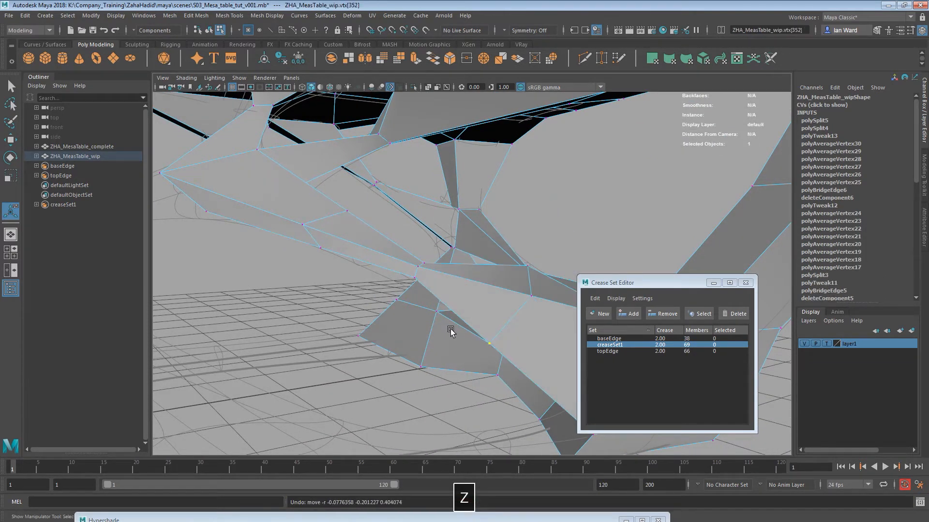
{"action": "key", "text": "z"}
{"action": "key", "text": "z"}
{"action": "key", "text": "z"}
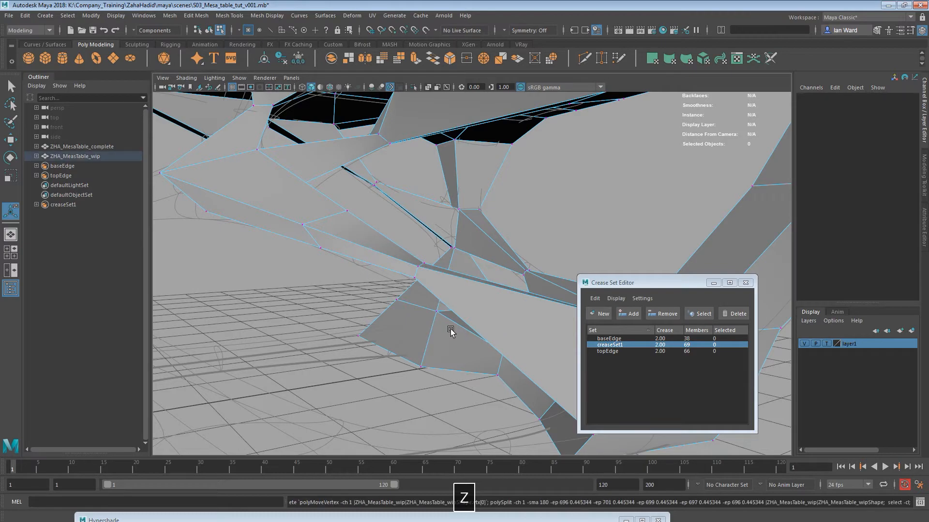
{"action": "left_click_drag", "start_coordinate": [450, 331], "coordinate": [406, 339], "text": "alt"}
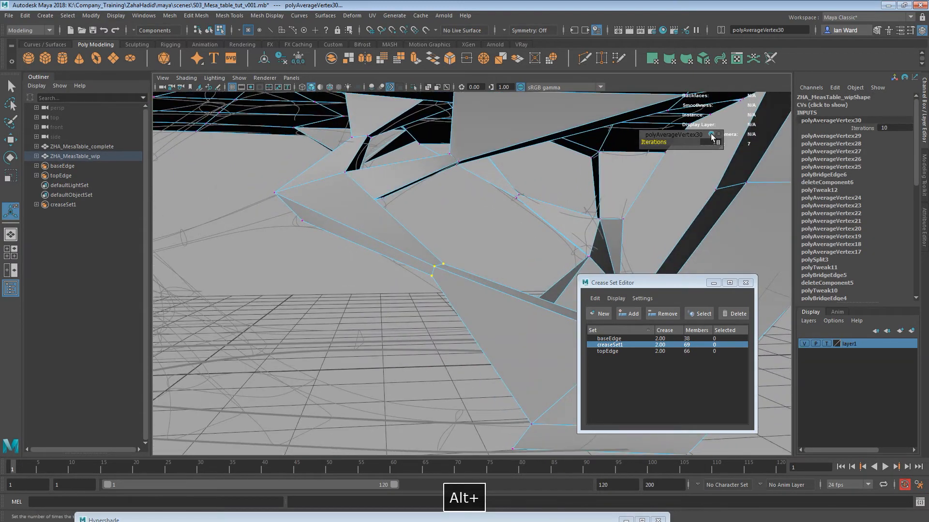
{"action": "key", "text": "z"}
- Select the four-vertex ring at the middle of the bridged branch and scale it outward
{"action": "left_click", "coordinate": [466, 240]}
{"action": "right_click_drag", "start_coordinate": [501, 315], "coordinate": [375, 317], "text": "alt"}
{"action": "middle_click_drag", "start_coordinate": [375, 317], "coordinate": [369, 336], "text": "alt"}
{"action": "left_click_drag", "start_coordinate": [369, 336], "coordinate": [347, 324], "text": "alt"}
{"action": "left_click_drag", "start_coordinate": [411, 338], "coordinate": [579, 286], "text": "alt"}
{"action": "left_click_drag", "start_coordinate": [622, 250], "coordinate": [518, 362], "text": "alt"}
{"action": "right_click_drag", "start_coordinate": [518, 363], "coordinate": [721, 404], "text": "alt"}
{"action": "left_click_drag", "start_coordinate": [464, 285], "coordinate": [425, 344], "text": "alt"}
{"action": "key", "text": "w"}
{"action": "key", "text": "r"}
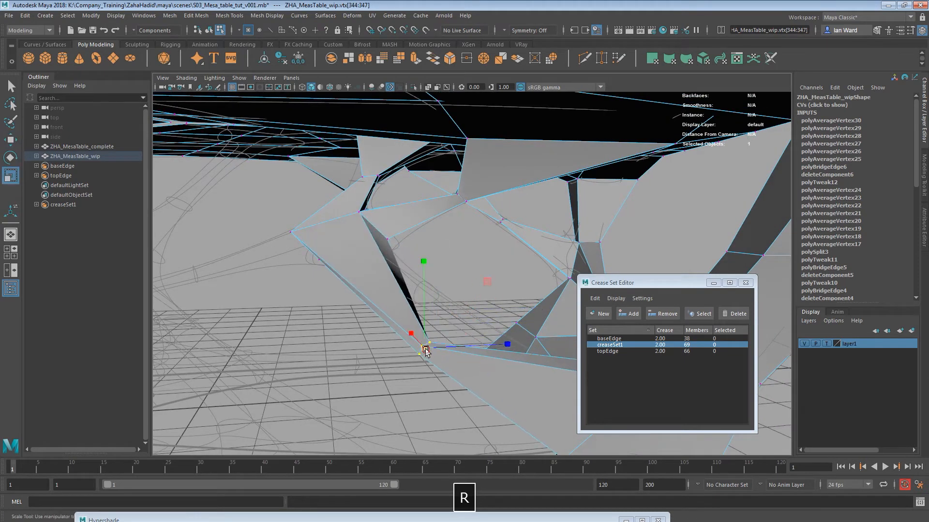
- Average the enlarged ring's vertices with 11 iterations and repeat the averaging several times
{"action": "right_click_drag", "start_coordinate": [475, 321], "coordinate": [506, 308], "text": "shift"}
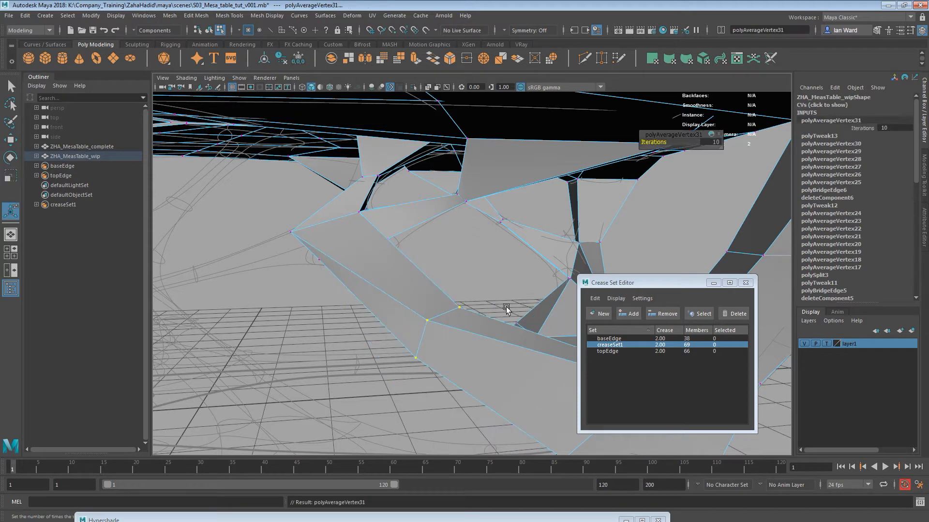
{"action": "left_click_drag", "start_coordinate": [679, 136], "coordinate": [222, 280]}
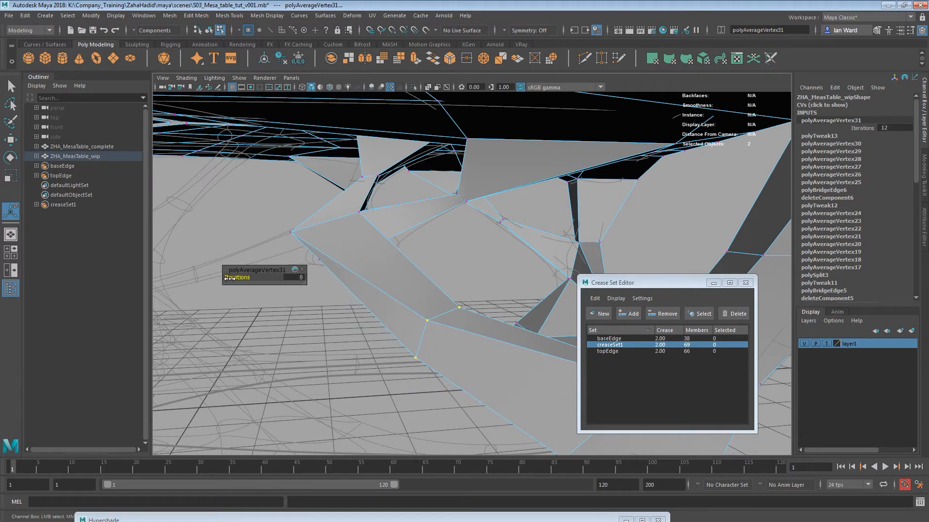
{"action": "left_click_drag", "start_coordinate": [199, 280], "coordinate": [222, 279]}
{"action": "left_click_drag", "start_coordinate": [454, 332], "coordinate": [435, 342], "text": "alt"}
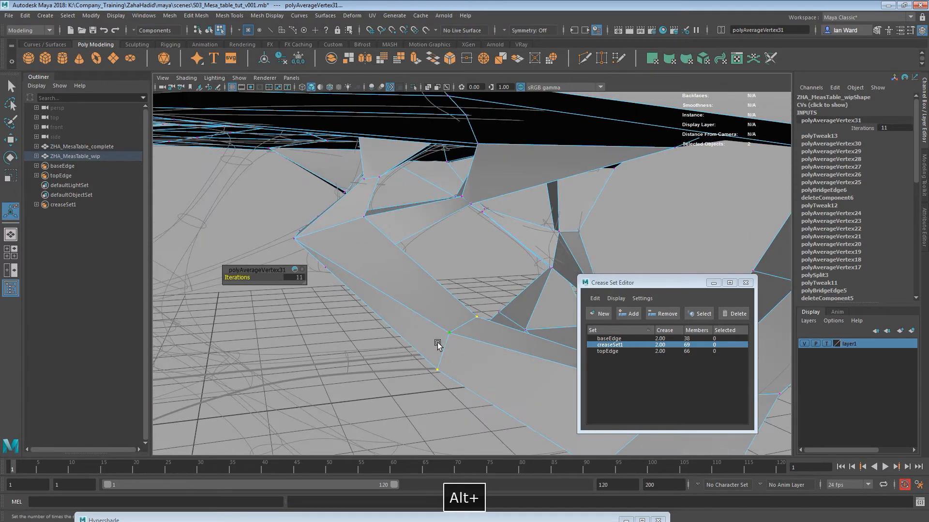
{"action": "key", "text": "g"}
{"action": "key", "text": "g"}
{"action": "key", "text": "g"}
{"action": "key", "text": "g"}
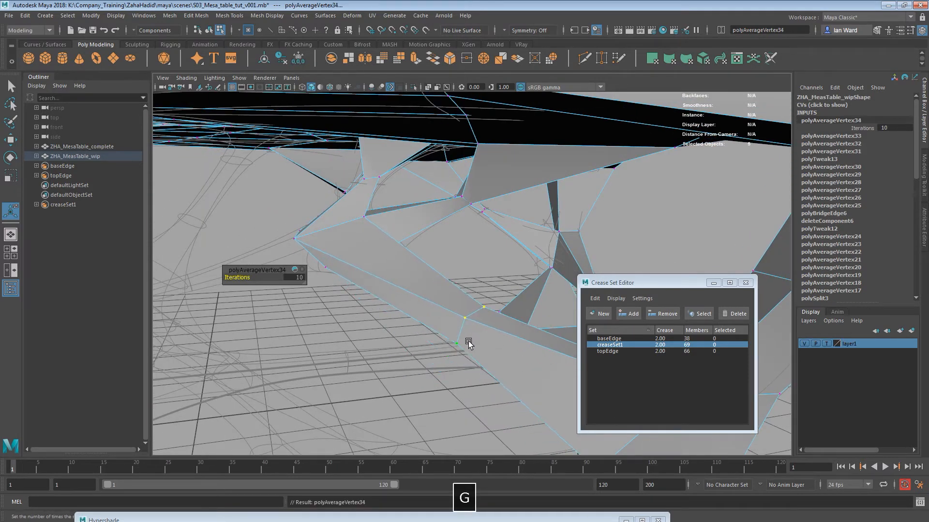
- Scale the averaged vertex ring down to about 0.49 and shift it along the branch in smooth preview
{"action": "left_click_drag", "start_coordinate": [460, 347], "coordinate": [426, 451], "text": "alt"}
{"action": "key", "text": "r"}
{"action": "left_click_drag", "start_coordinate": [387, 304], "coordinate": [375, 308]}
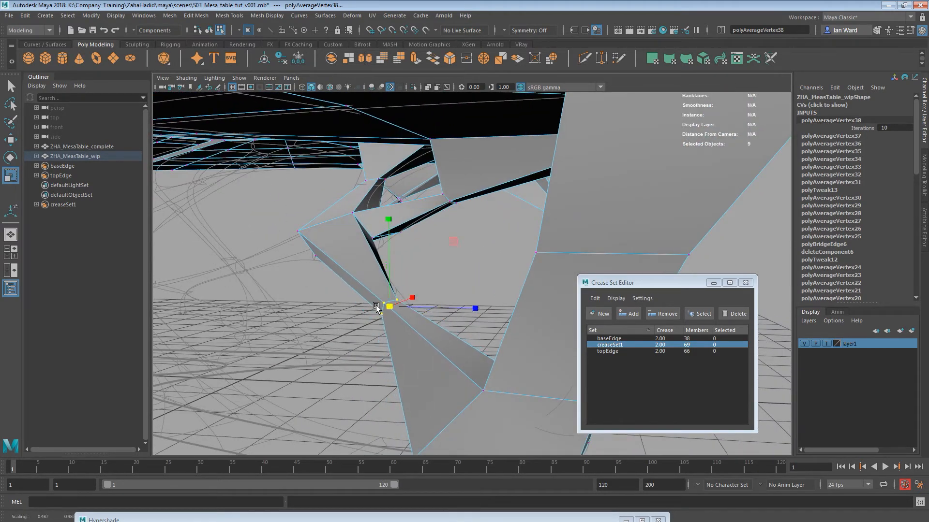
{"action": "key", "text": "3"}
{"action": "key", "text": "w"}
{"action": "left_click_drag", "start_coordinate": [408, 307], "coordinate": [622, 157]}
- Show the foot of the corner leg unsmoothed in the side view as wireframe
{"action": "left_click_drag", "start_coordinate": [499, 271], "coordinate": [290, 310], "text": "alt"}
{"action": "right_click_drag", "start_coordinate": [290, 310], "coordinate": [320, 350], "text": "alt"}
{"action": "left_click_drag", "start_coordinate": [320, 350], "coordinate": [458, 290], "text": "alt"}
{"action": "middle_click_drag", "start_coordinate": [456, 293], "coordinate": [461, 298], "text": "alt"}
{"action": "left_click_drag", "start_coordinate": [462, 301], "coordinate": [459, 280], "text": "alt"}
{"action": "left_click_drag", "start_coordinate": [247, 274], "coordinate": [412, 340], "text": "alt"}
{"action": "right_click_drag", "start_coordinate": [413, 341], "coordinate": [367, 250]}
{"action": "key", "text": "space"}
{"action": "key", "text": "space"}
{"action": "key", "text": "1"}
{"action": "middle_click_drag", "start_coordinate": [443, 278], "coordinate": [408, 261], "text": "alt"}
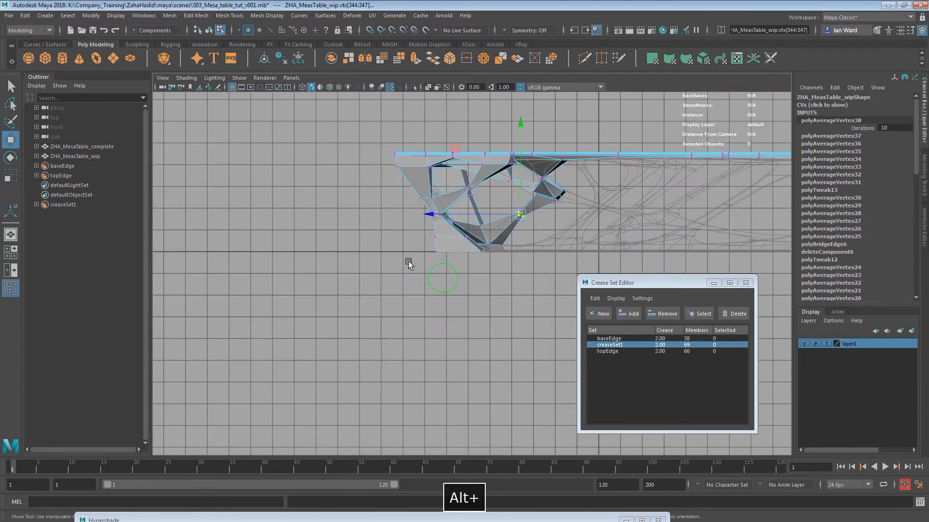
{"action": "key", "text": "4"}
{"action": "right_click_drag", "start_coordinate": [353, 240], "coordinate": [579, 266], "text": "alt"}
{"action": "middle_click_drag", "start_coordinate": [377, 236], "coordinate": [381, 264], "text": "alt"}
{"action": "right_click_drag", "start_coordinate": [435, 237], "coordinate": [504, 228], "text": "alt"}
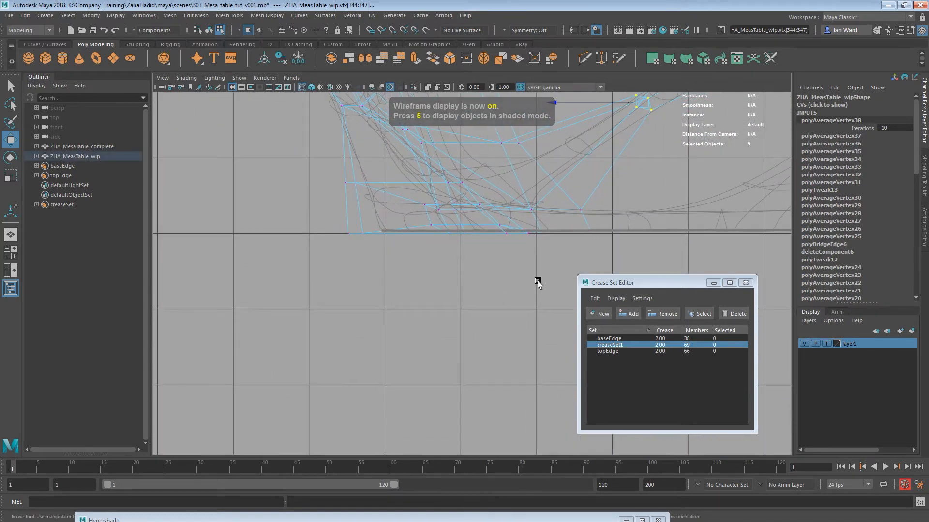
- Flatten the bottom vertices of the leg's foot vertically and snap them to the ground grid line
{"action": "left_click", "coordinate": [470, 229]}
{"action": "key", "text": "r"}
{"action": "left_click_drag", "start_coordinate": [470, 139], "coordinate": [472, 151]}
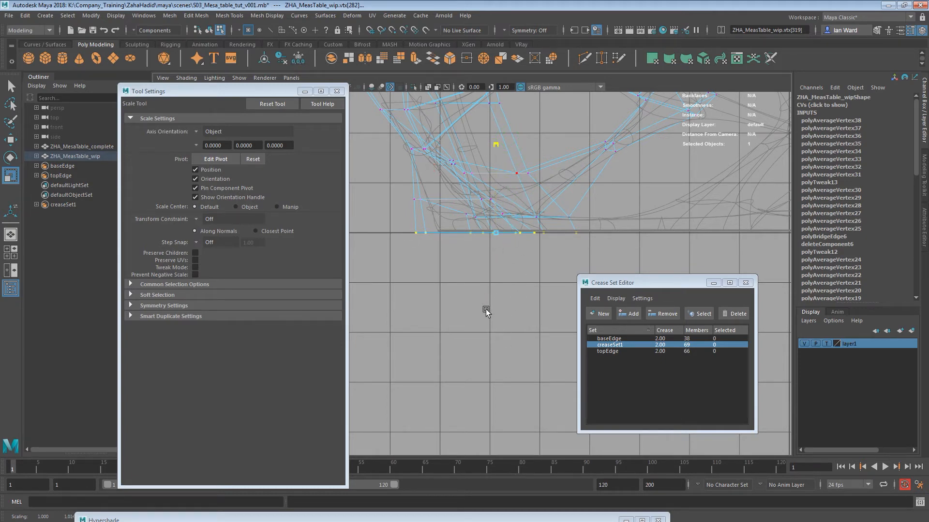
{"action": "middle_click_drag", "start_coordinate": [493, 162], "coordinate": [497, 192], "text": "alt"}
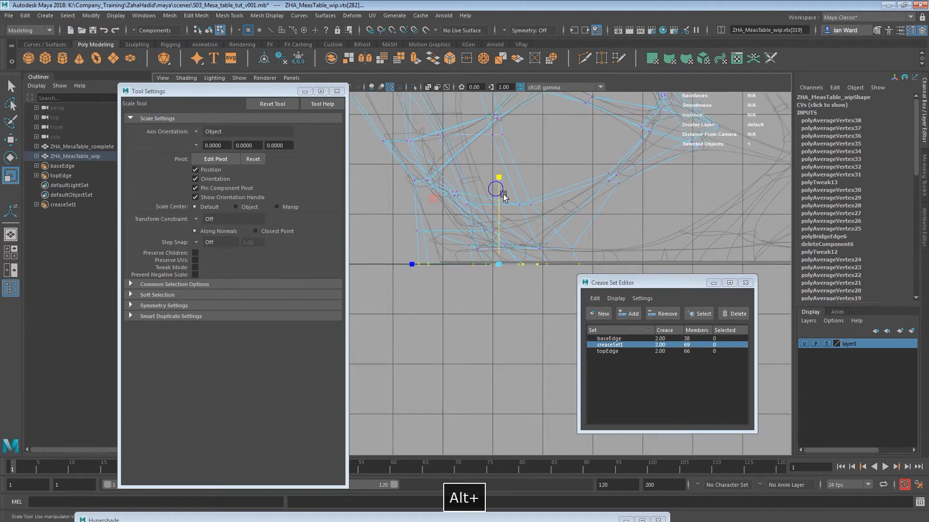
{"action": "right_click_drag", "start_coordinate": [498, 192], "coordinate": [519, 255], "text": "alt"}
{"action": "key", "text": "w"}
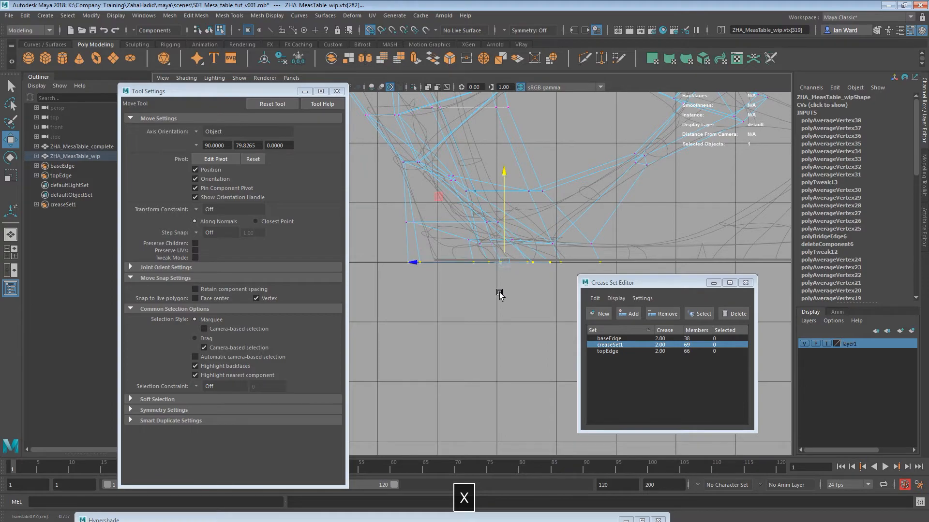
{"action": "key", "text": "space"}
- Return to the perspective view of the leg and move the Crease Set Editor clear of the model
{"action": "left_click_drag", "start_coordinate": [475, 285], "coordinate": [472, 218]}
{"action": "left_click_drag", "start_coordinate": [503, 267], "coordinate": [483, 263], "text": "alt"}
{"action": "middle_click_drag", "start_coordinate": [484, 263], "coordinate": [466, 234], "text": "alt"}
{"action": "left_click_drag", "start_coordinate": [466, 234], "coordinate": [758, 289], "text": "alt"}
{"action": "left_click", "coordinate": [684, 282]}
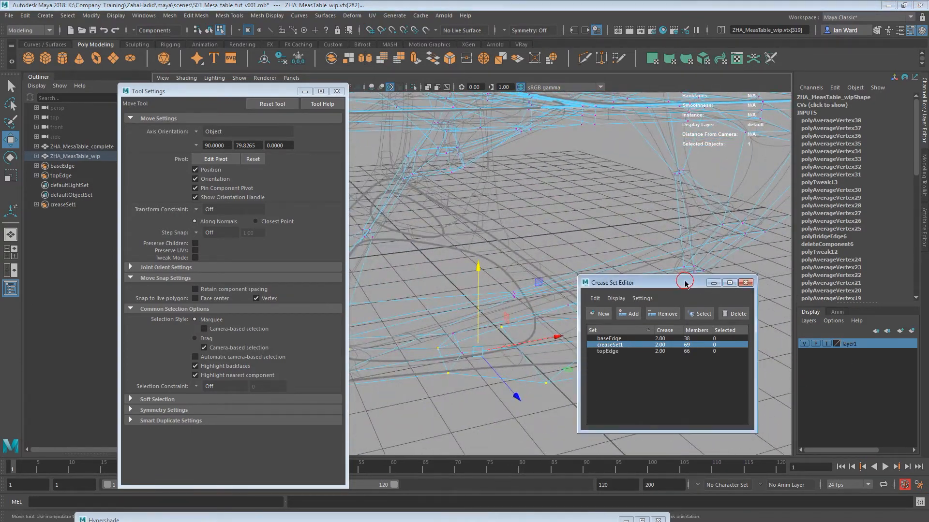
{"action": "left_click_drag", "start_coordinate": [684, 282], "coordinate": [837, 300]}
{"action": "middle_click_drag", "start_coordinate": [621, 317], "coordinate": [663, 308], "text": "alt"}
{"action": "right_click_drag", "start_coordinate": [663, 307], "coordinate": [479, 298], "text": "alt"}
{"action": "left_click_drag", "start_coordinate": [479, 297], "coordinate": [591, 301], "text": "alt"}
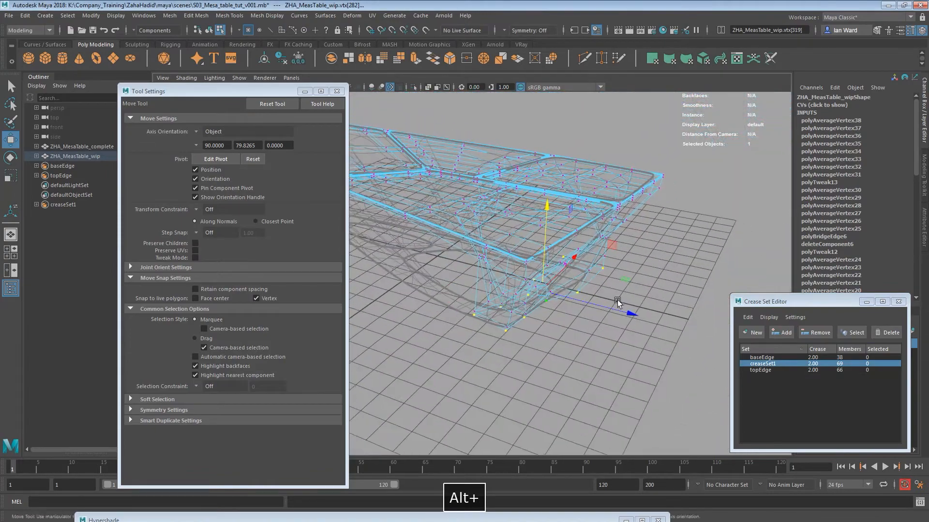
- Return the mesh to smooth preview and pick the vertices at the base's outer corner with the Move tool
{"action": "key", "text": "3"}
{"action": "right_click_drag", "start_coordinate": [541, 280], "coordinate": [690, 319], "text": "alt"}
{"action": "middle_click_drag", "start_coordinate": [690, 320], "coordinate": [496, 298], "text": "alt"}
{"action": "left_click_drag", "start_coordinate": [496, 298], "coordinate": [620, 302], "text": "alt"}
{"action": "left_click", "coordinate": [608, 275]}
{"action": "key", "text": "w"}
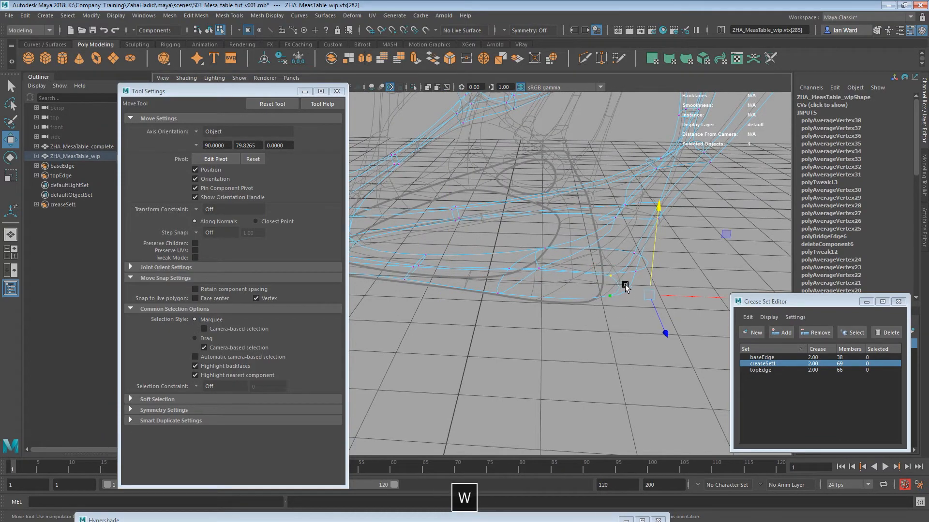
{"action": "left_click_drag", "start_coordinate": [629, 301], "coordinate": [536, 299], "text": "alt"}
- Select the four-vertex ring midway along the base strut, nudge it slightly toward the reference wireframe, and clear the selection
{"action": "left_click_drag", "start_coordinate": [505, 251], "coordinate": [564, 302]}
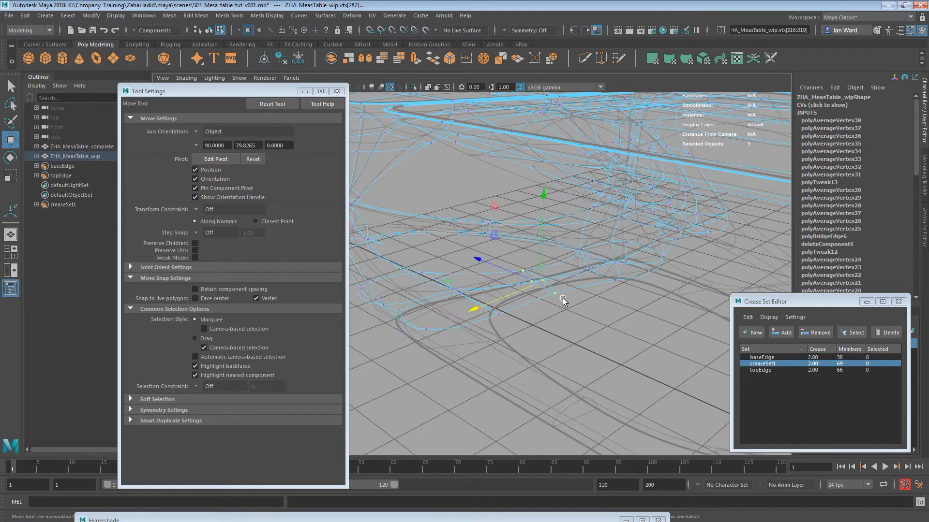
{"action": "key", "text": "r"}
{"action": "left_click_drag", "start_coordinate": [539, 288], "coordinate": [503, 304], "text": "alt"}
{"action": "key", "text": "w"}
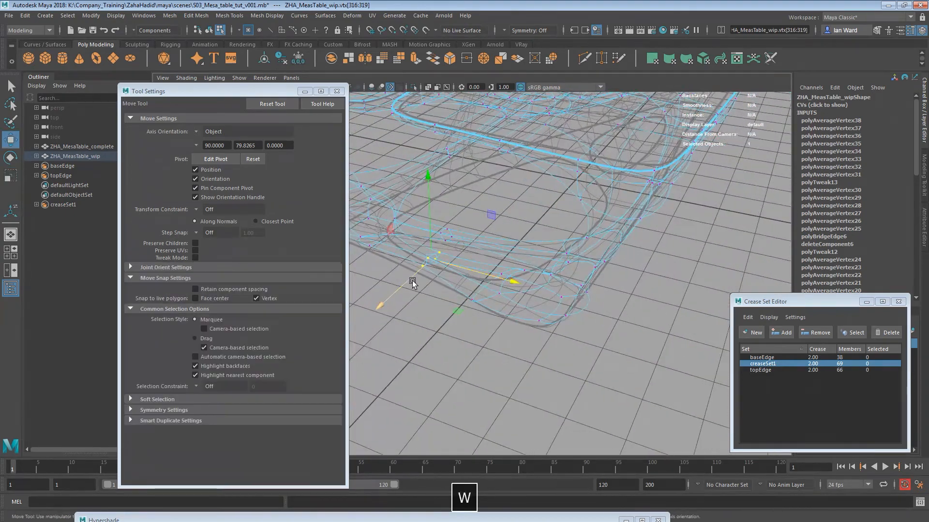
{"action": "left_click_drag", "start_coordinate": [483, 297], "coordinate": [556, 302], "text": "alt"}
{"action": "left_click", "coordinate": [527, 231]}
{"action": "key", "text": "z"}
{"action": "left_click_drag", "start_coordinate": [524, 233], "coordinate": [520, 235]}
{"action": "key", "text": "e"}
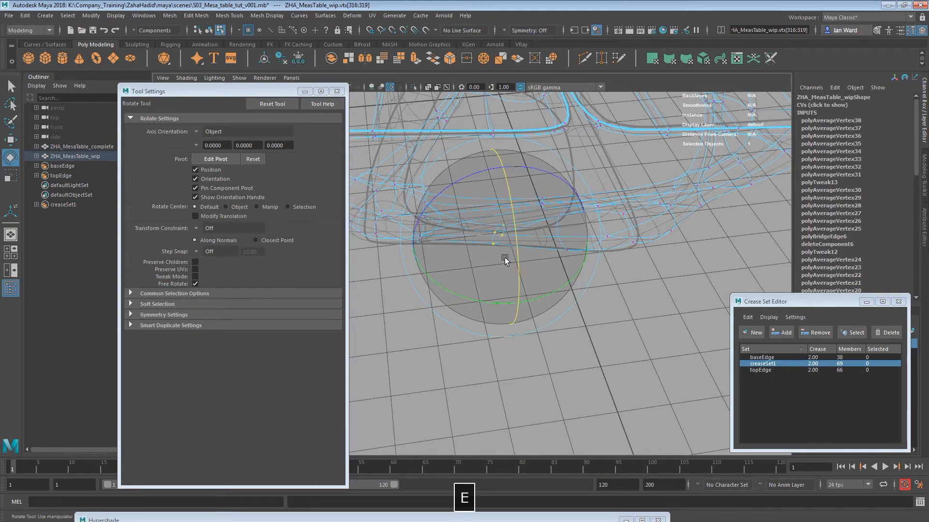
{"action": "left_click", "coordinate": [562, 334]}
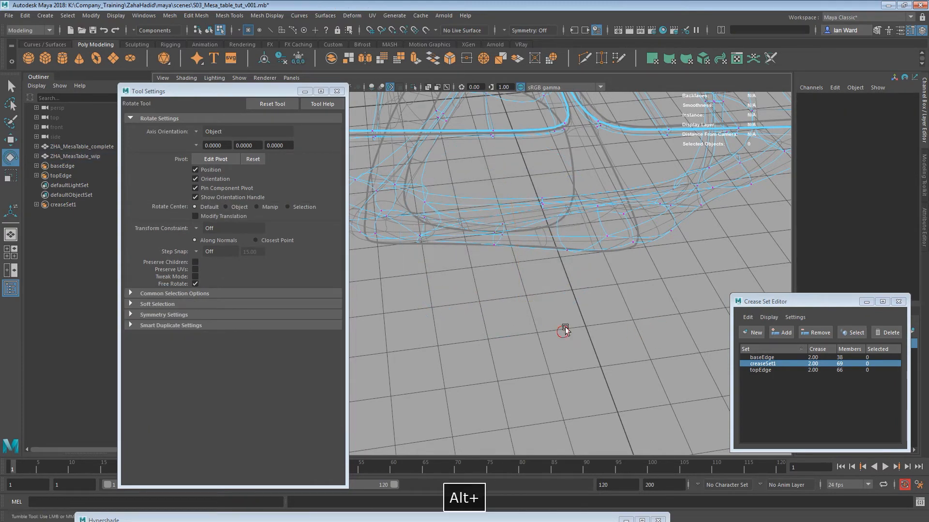
- Inspect the table in shaded smooth preview, checking the legs, branching struts, underside and top panels from all sides
{"action": "left_click_drag", "start_coordinate": [561, 334], "coordinate": [591, 326], "text": "alt"}
{"action": "right_click_drag", "start_coordinate": [590, 325], "coordinate": [425, 291], "text": "alt"}
{"action": "key", "text": "5"}
{"action": "right_click_drag", "start_coordinate": [481, 242], "coordinate": [642, 297], "text": "alt"}
{"action": "left_click_drag", "start_coordinate": [642, 296], "coordinate": [562, 282], "text": "alt"}
{"action": "middle_click_drag", "start_coordinate": [561, 281], "coordinate": [493, 294], "text": "alt"}
{"action": "scroll", "coordinate": [488, 294], "scroll_direction": "down", "scroll_amount": 3}
{"action": "left_click_drag", "start_coordinate": [485, 294], "coordinate": [535, 315], "text": "alt"}
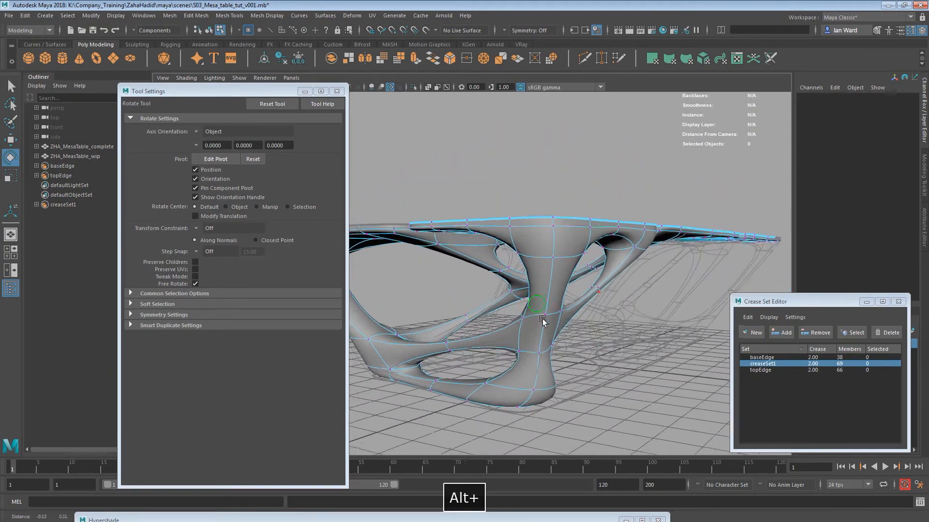
{"action": "left_click_drag", "start_coordinate": [553, 333], "coordinate": [675, 311], "text": "alt"}
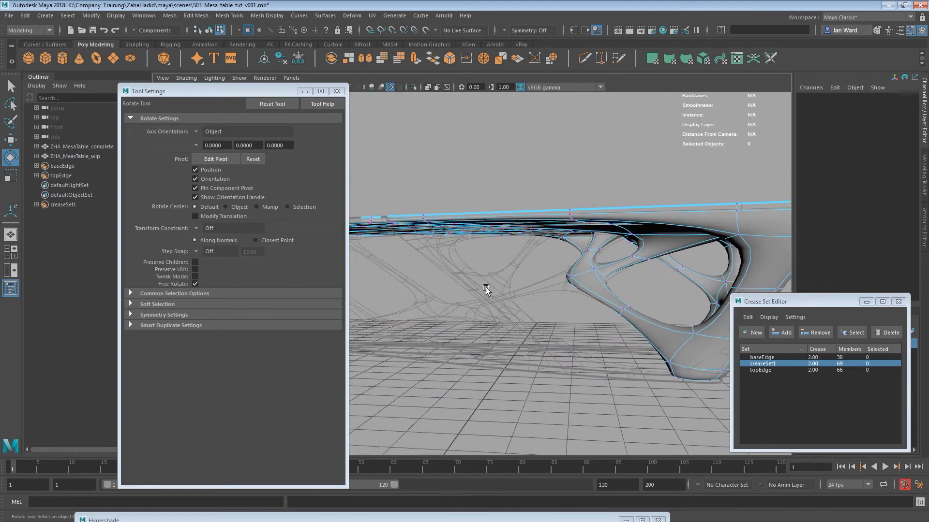
{"action": "left_click_drag", "start_coordinate": [672, 322], "coordinate": [636, 269], "text": "alt"}
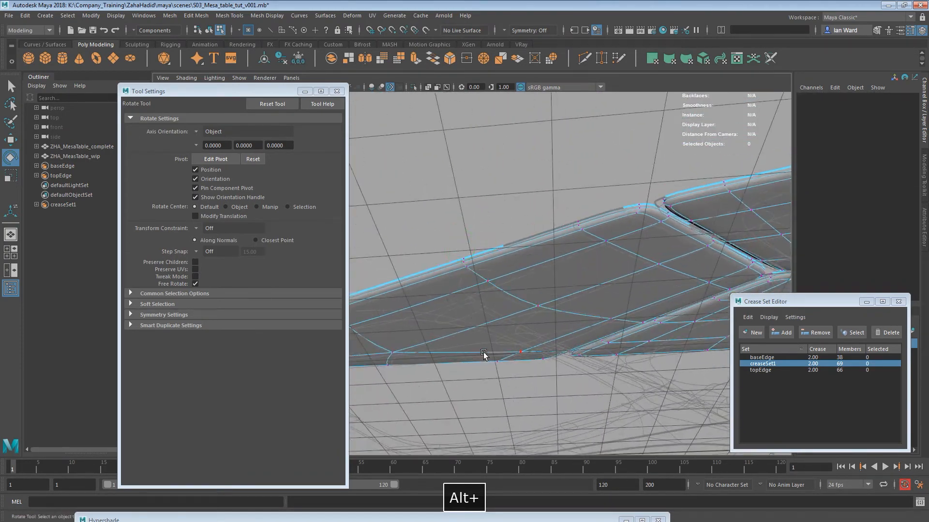
{"action": "left_click_drag", "start_coordinate": [526, 315], "coordinate": [480, 309], "text": "alt"}
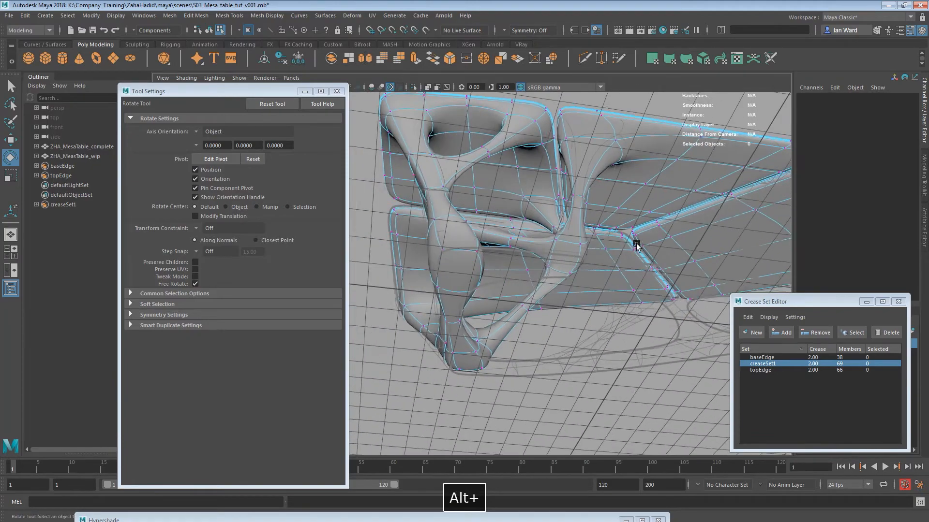
{"action": "left_click_drag", "start_coordinate": [493, 283], "coordinate": [402, 287], "text": "alt"}
{"action": "middle_click_drag", "start_coordinate": [402, 286], "coordinate": [495, 277], "text": "alt"}
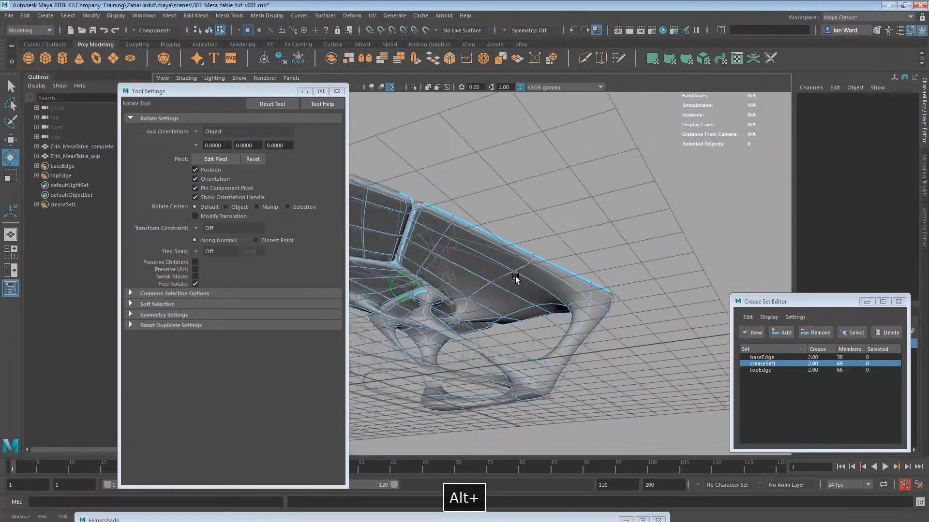
{"action": "left_click_drag", "start_coordinate": [486, 285], "coordinate": [500, 275], "text": "alt"}
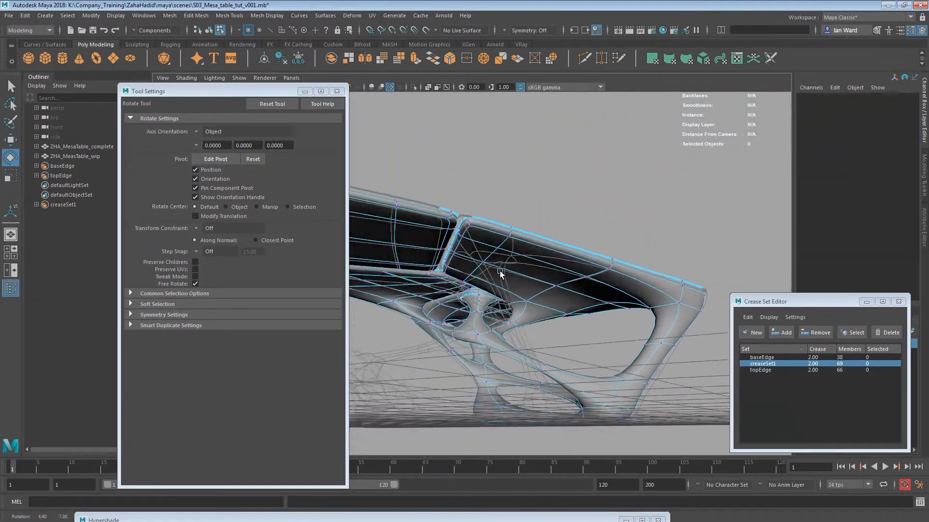
{"action": "left_click_drag", "start_coordinate": [566, 261], "coordinate": [585, 298], "text": "alt"}
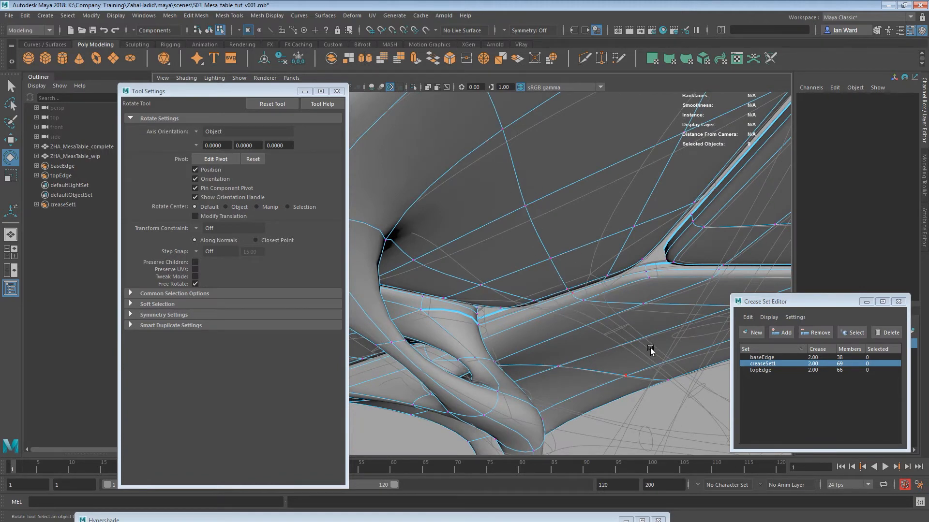
{"action": "left_click_drag", "start_coordinate": [602, 320], "coordinate": [578, 292], "text": "alt"}
{"action": "left_click_drag", "start_coordinate": [620, 334], "coordinate": [488, 387], "text": "alt"}
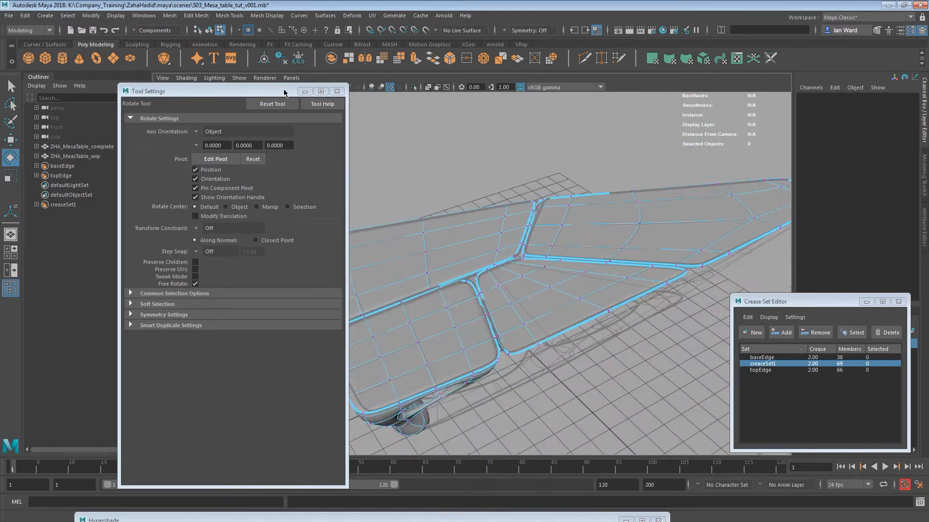
- Close the Tool Settings and Crease Set Editor windows, leave only the working table mesh visible, and set layer1 to reference display
{"action": "left_click", "coordinate": [337, 91]}
{"action": "left_click", "coordinate": [898, 301]}
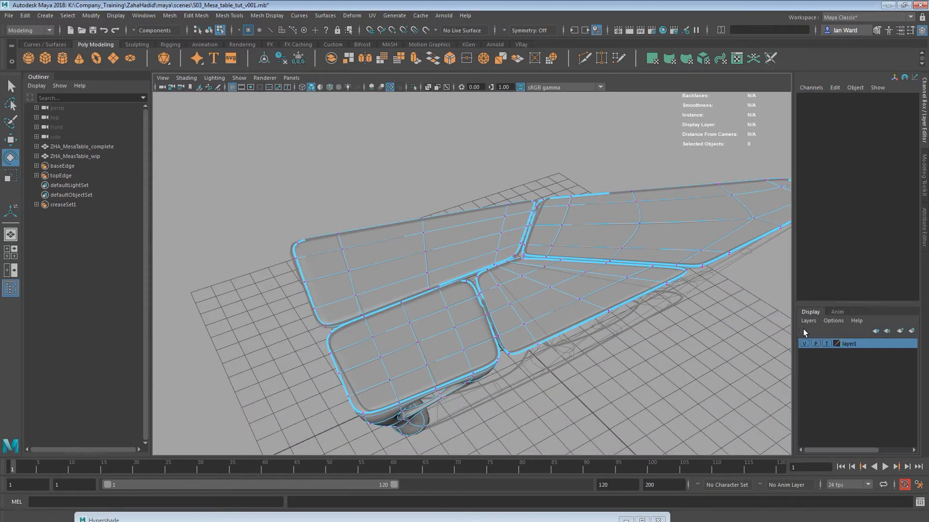
{"action": "left_click", "coordinate": [75, 156]}
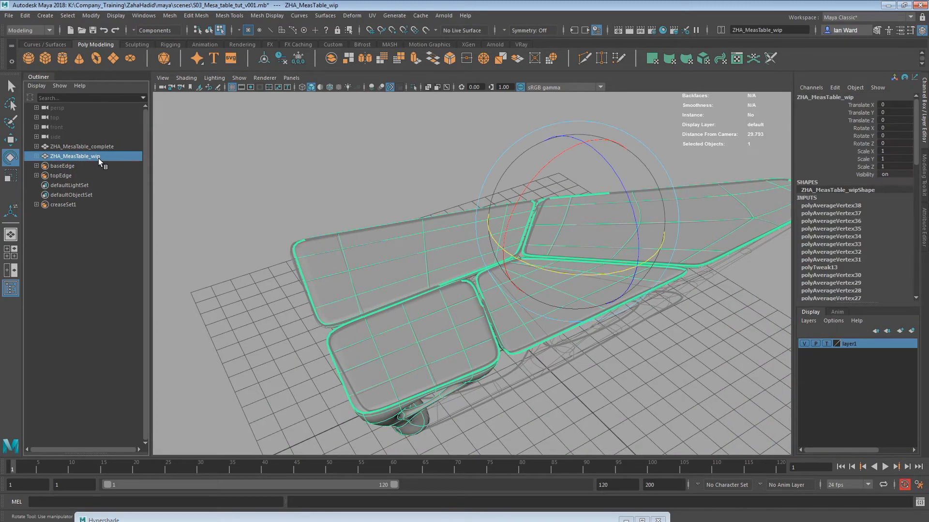
{"action": "key", "text": "ctrl+h"}
{"action": "left_click", "coordinate": [804, 343]}
{"action": "left_click", "coordinate": [804, 343]}
{"action": "left_click", "coordinate": [825, 342]}
- Select one face near the front edge of each front tabletop panel on the unsmoothed mesh and open the Bridge Faces options
{"action": "mouse_move", "coordinate": [525, 306]}
{"action": "left_mouse_down", "text": "alt"}
{"action": "mouse_move", "coordinate": [465, 306]}
{"action": "mouse_move", "coordinate": [523, 298]}
{"action": "left_mouse_up", "text": "alt"}
{"action": "left_click_drag", "start_coordinate": [598, 293], "coordinate": [553, 268], "text": "alt"}
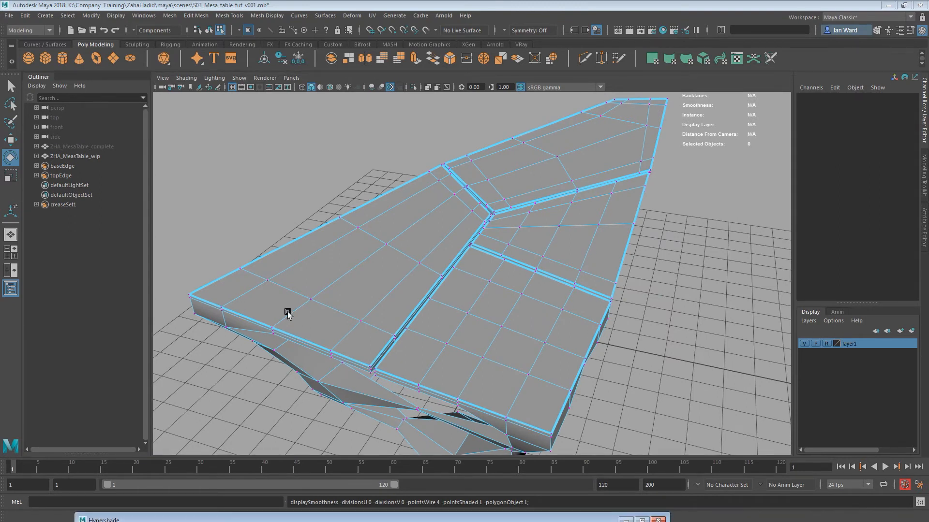
{"action": "left_click_drag", "start_coordinate": [409, 277], "coordinate": [409, 303], "text": "alt"}
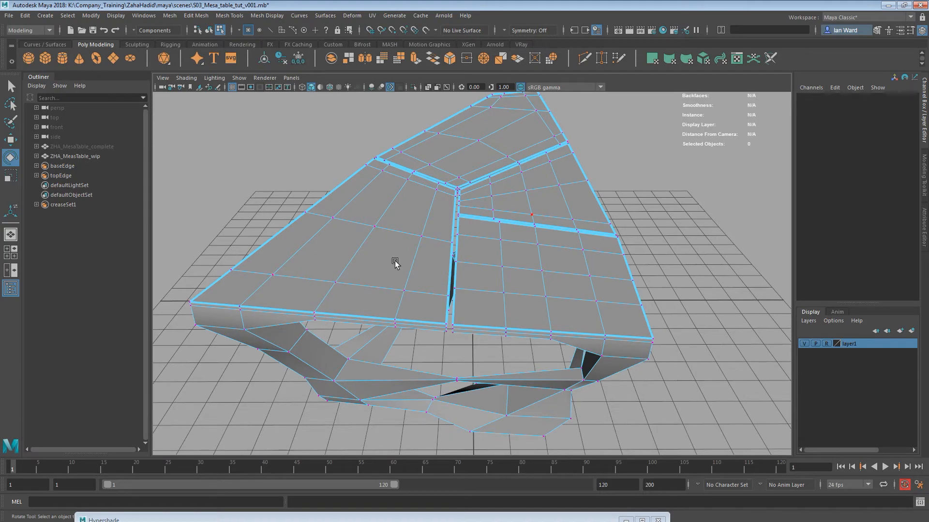
{"action": "left_click_drag", "start_coordinate": [458, 300], "coordinate": [395, 272], "text": "alt"}
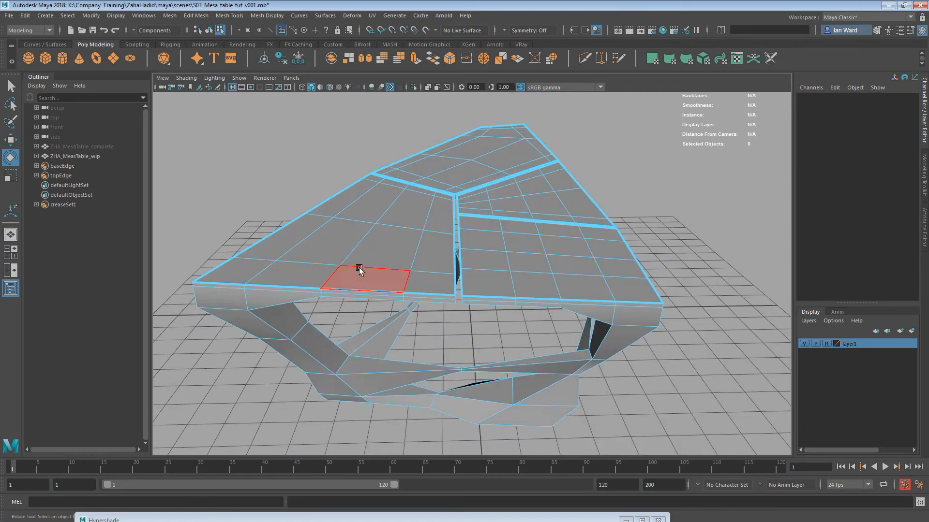
{"action": "left_click_drag", "start_coordinate": [359, 271], "coordinate": [358, 275], "text": "alt"}
{"action": "left_click", "coordinate": [326, 321]}
{"action": "left_click_drag", "start_coordinate": [332, 321], "coordinate": [443, 324], "text": "alt"}
{"action": "left_click", "coordinate": [503, 346], "text": "shift"}
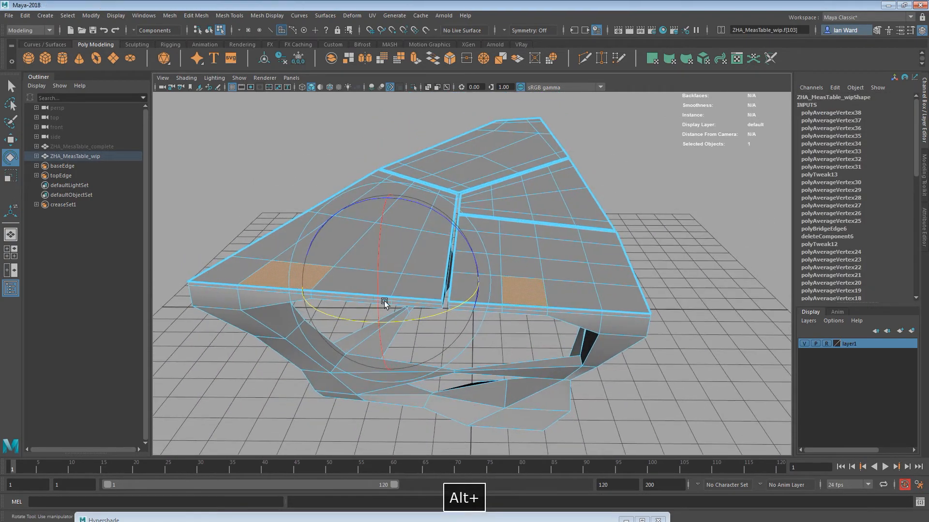
{"action": "left_click_drag", "start_coordinate": [530, 290], "coordinate": [532, 292], "text": "alt"}
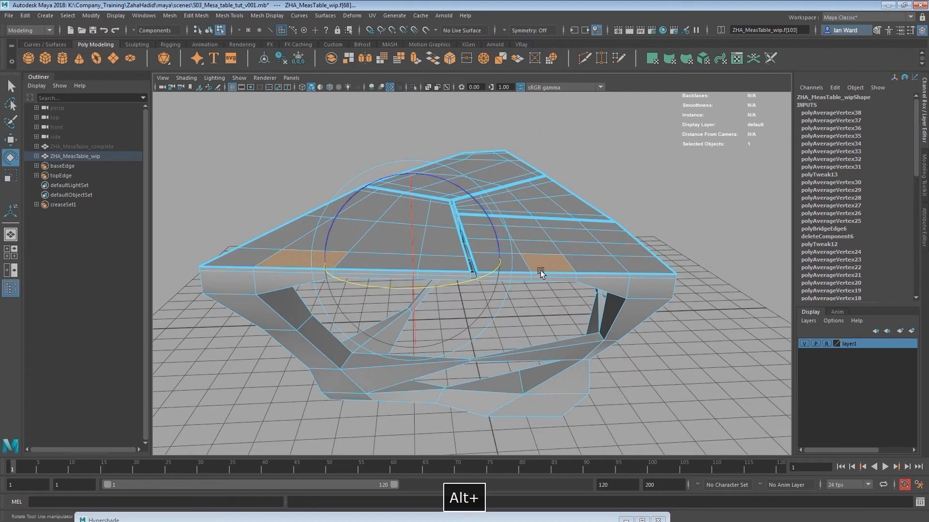
{"action": "right_click", "coordinate": [556, 271], "text": "shift"}
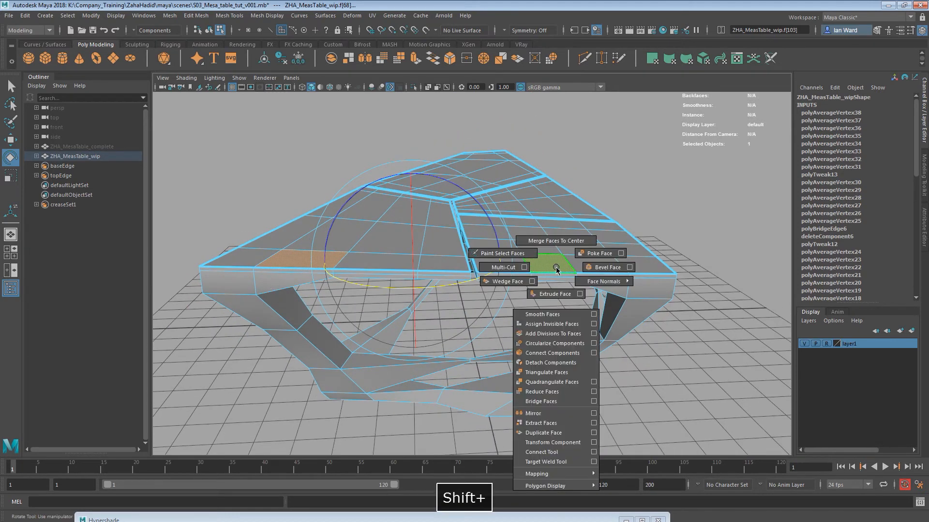
{"action": "left_click", "coordinate": [593, 402]}
- Try a linear-path bridge with one division between the two selected faces, and undo it
{"action": "left_click", "coordinate": [726, 322]}
{"action": "left_click_drag", "start_coordinate": [541, 270], "coordinate": [525, 308], "text": "alt"}
{"action": "key", "text": "z"}
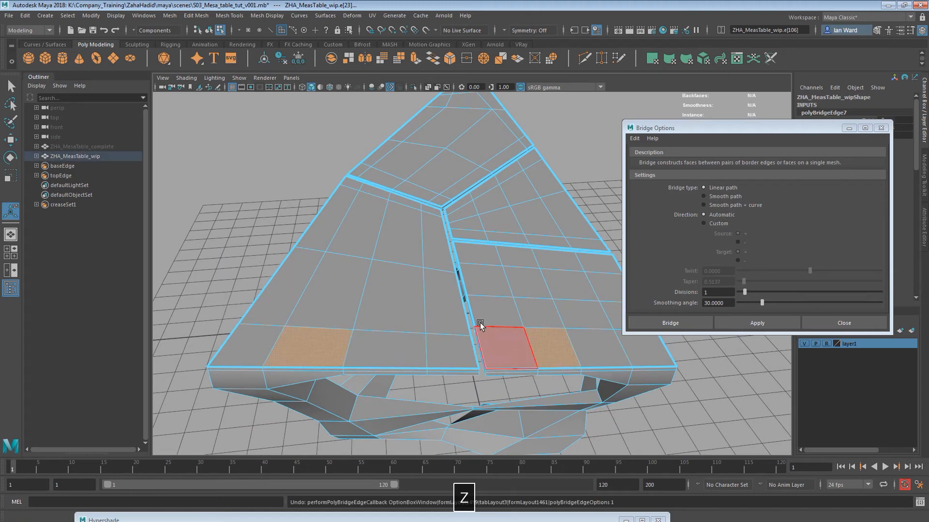
- Configure the bridge as Smooth path + curve with a taper of 0.5 and 3 divisions
{"action": "left_click", "coordinate": [713, 206]}
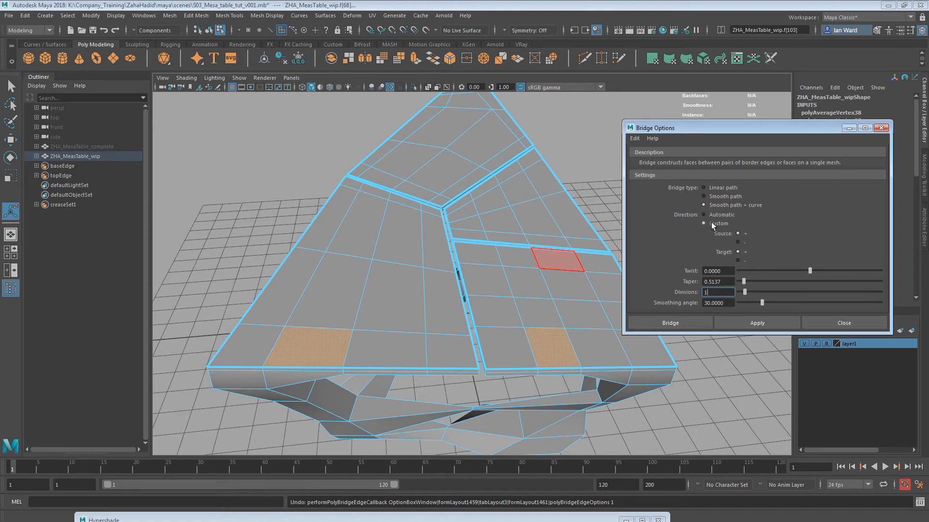
{"action": "left_click_drag", "start_coordinate": [550, 282], "coordinate": [660, 297], "text": "alt"}
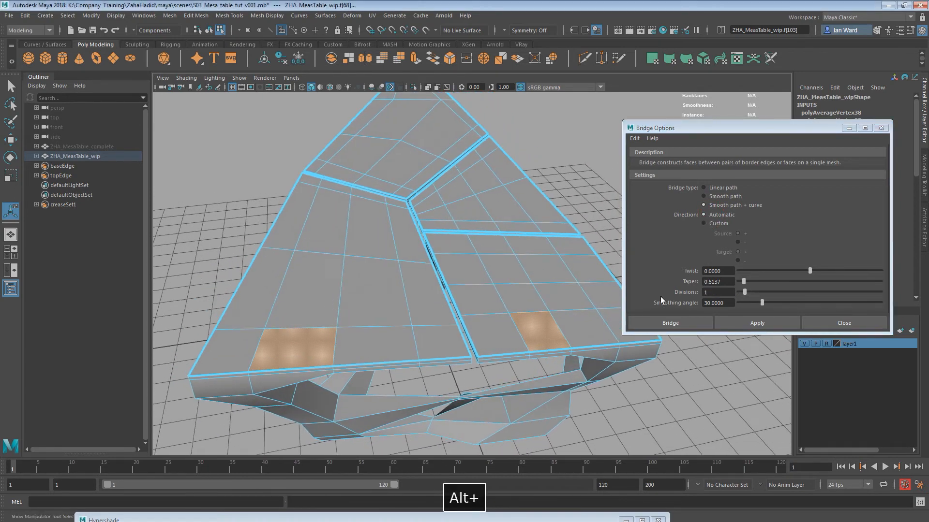
{"action": "type", "text": "0.5"}
{"action": "key", "text": "Return"}
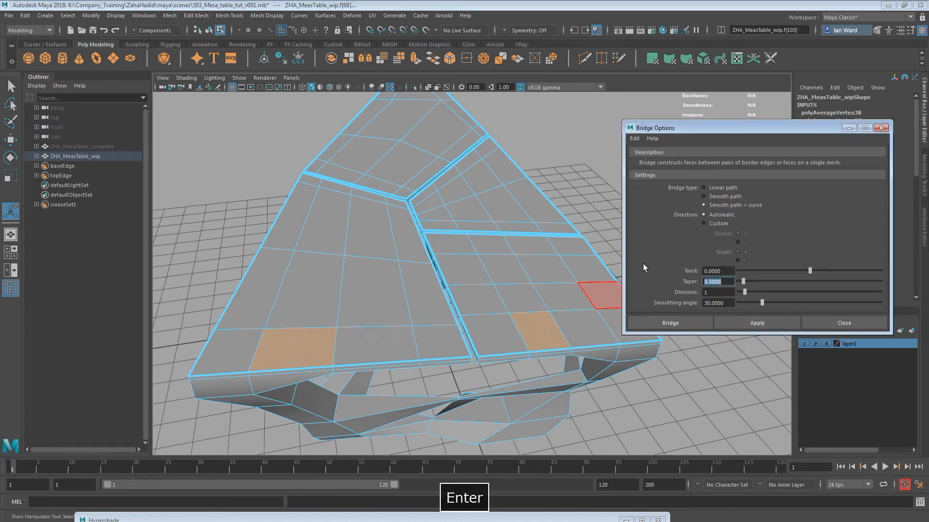
{"action": "left_click_drag", "start_coordinate": [753, 293], "coordinate": [759, 291]}
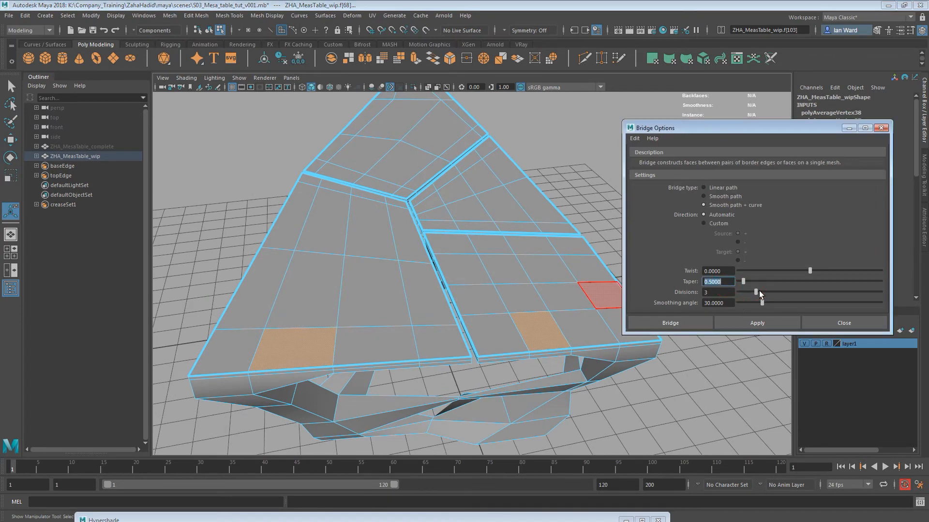
- Try the curved bridge between the two faces with automatic direction, and undo it
{"action": "left_click_drag", "start_coordinate": [440, 356], "coordinate": [524, 315], "text": "alt"}
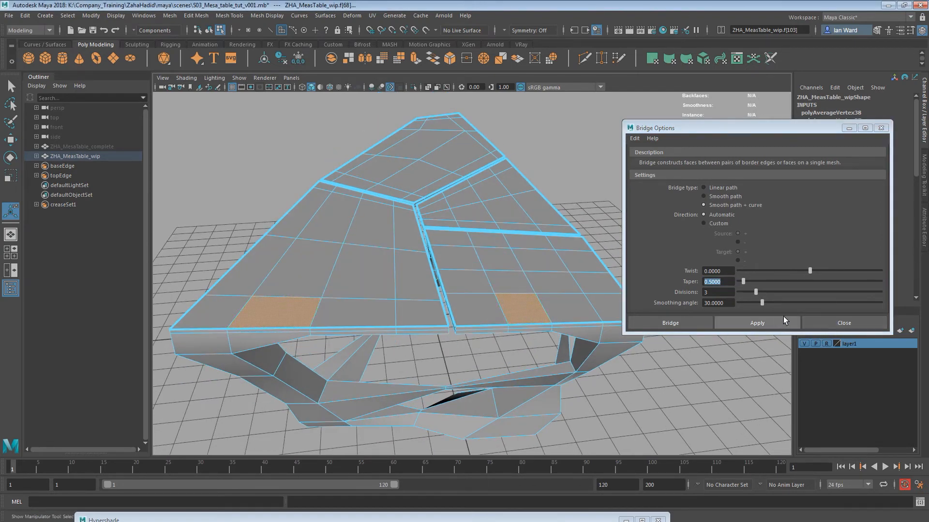
{"action": "left_click", "coordinate": [768, 322]}
{"action": "left_click_drag", "start_coordinate": [503, 334], "coordinate": [443, 319], "text": "alt"}
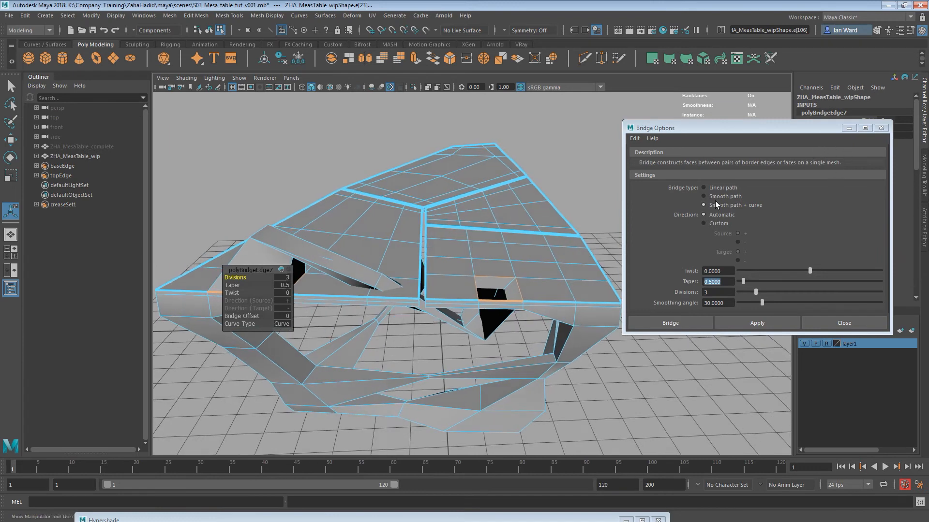
{"action": "left_click_drag", "start_coordinate": [484, 290], "coordinate": [487, 270], "text": "alt"}
{"action": "key", "text": "z"}
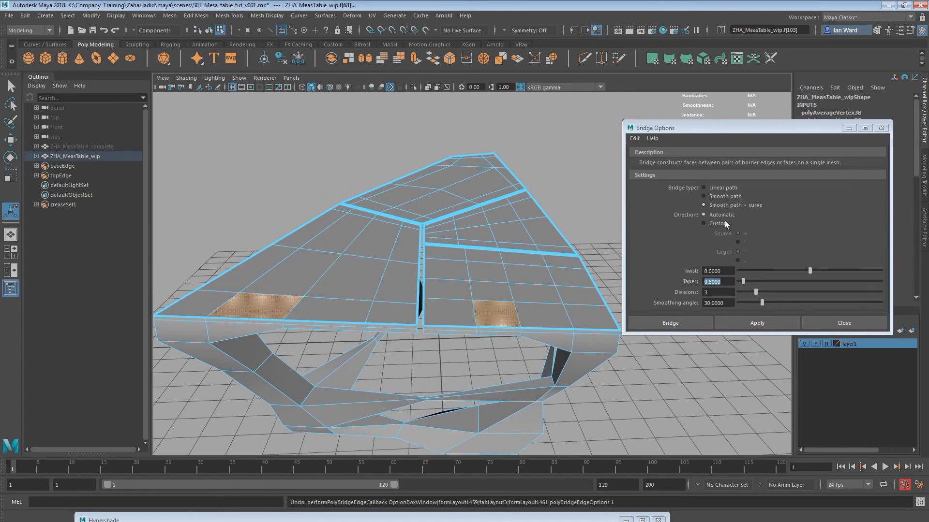
- Set the bridge direction to Custom and bridge the two tabletop faces with an arch above the table
{"action": "left_click", "coordinate": [718, 223]}
{"action": "left_click", "coordinate": [773, 325]}
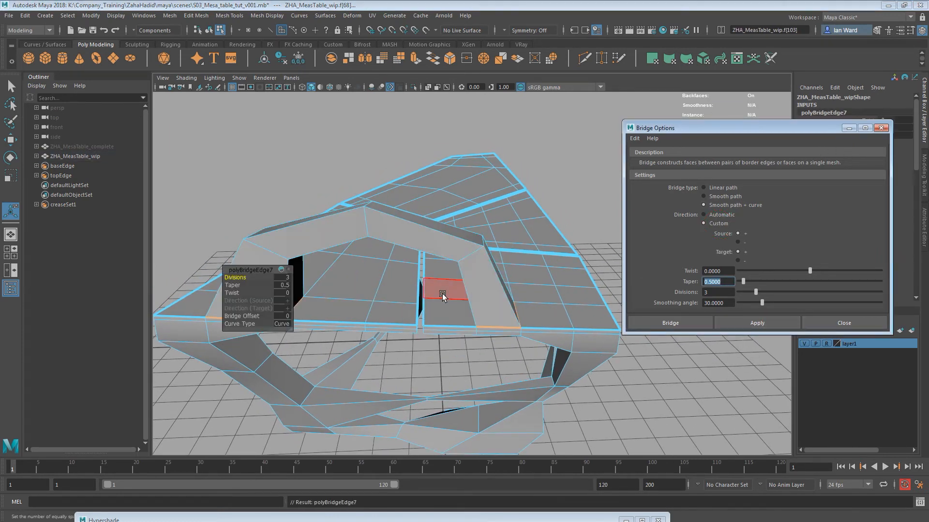
{"action": "left_click_drag", "start_coordinate": [372, 307], "coordinate": [394, 295], "text": "alt"}
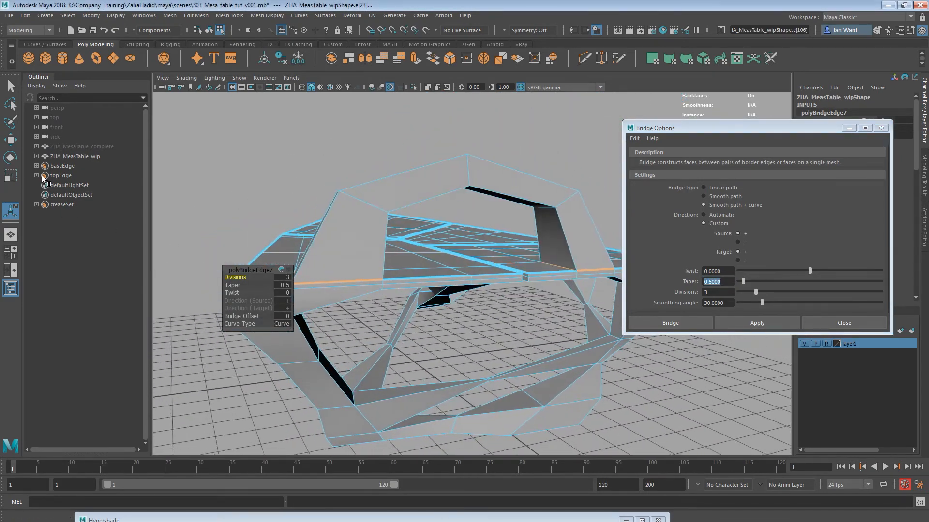
- Select the bridge's curve under the working table mesh, show the scene in wireframe, and enter control vertex mode
{"action": "left_click", "coordinate": [37, 157]}
{"action": "left_click", "coordinate": [64, 176]}
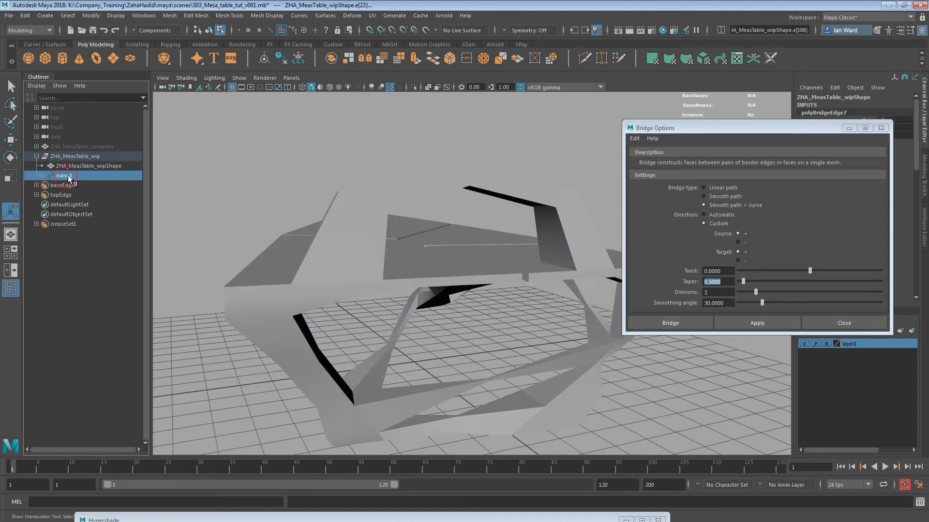
{"action": "key", "text": "4"}
{"action": "left_click_drag", "start_coordinate": [367, 256], "coordinate": [326, 197], "text": "alt"}
{"action": "right_click", "coordinate": [289, 155]}
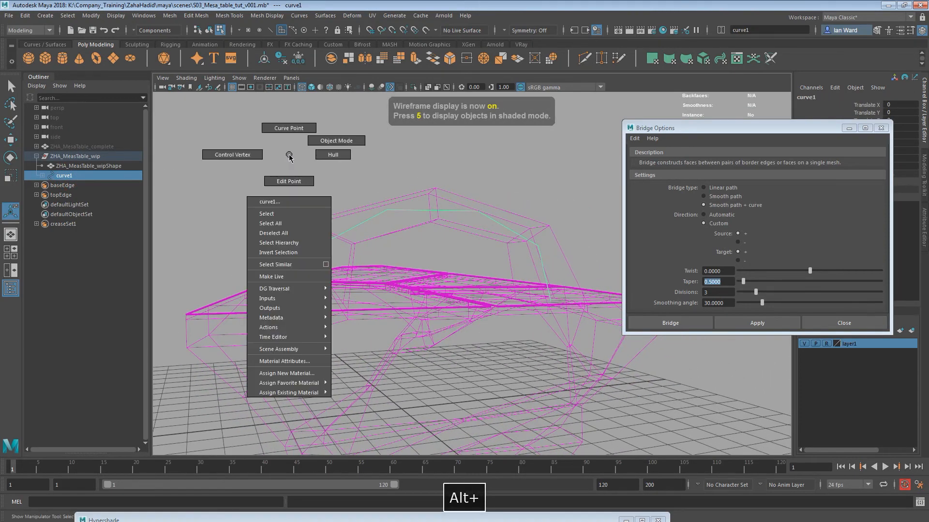
{"action": "left_click", "coordinate": [228, 154]}
- Select the two middle control vertices of the bridge curve and raise them vertically to heighten the arch
{"action": "left_click_drag", "start_coordinate": [253, 149], "coordinate": [549, 221]}
{"action": "key", "text": "w"}
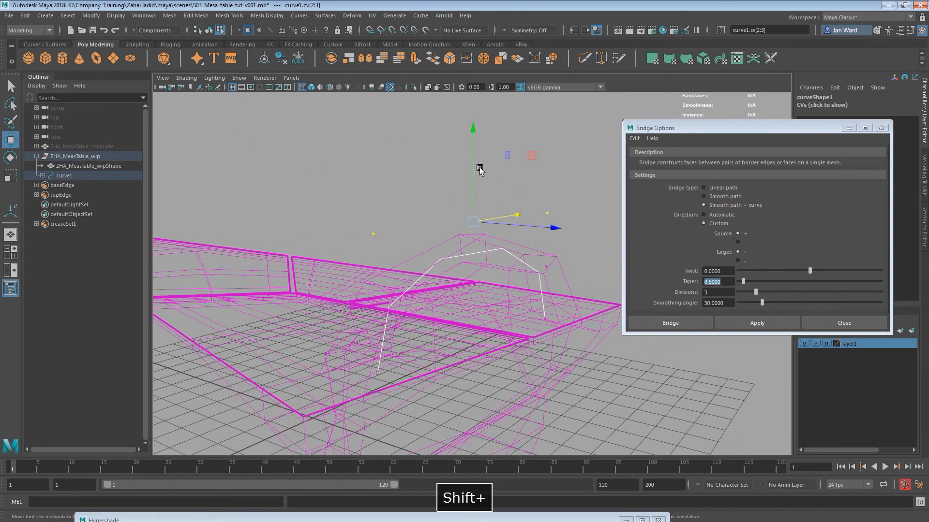
{"action": "left_click_drag", "start_coordinate": [473, 183], "coordinate": [472, 100]}
{"action": "left_click_drag", "start_coordinate": [347, 283], "coordinate": [401, 275], "text": "alt"}
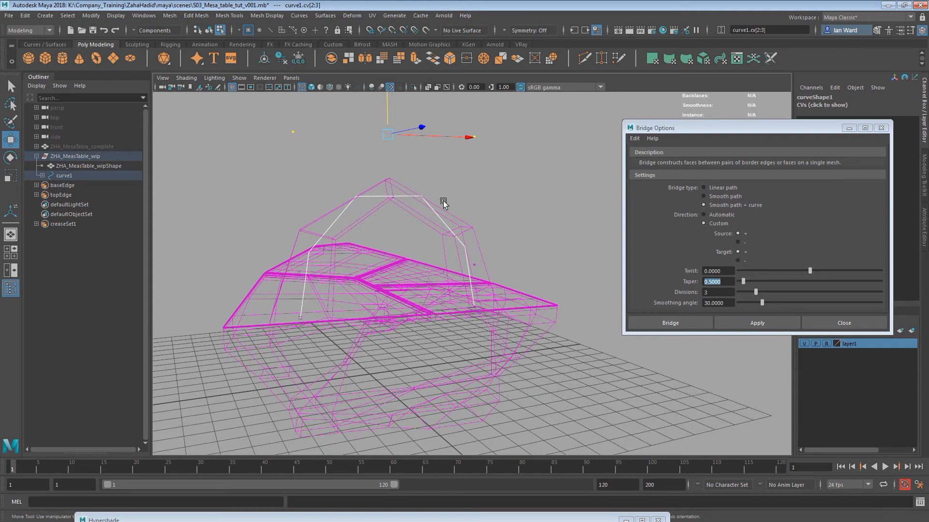
- Return the scene to shaded display, select the working table mesh shape, and show it with smooth mesh preview
{"action": "key", "text": "5"}
{"action": "mouse_move", "coordinate": [422, 269]}
{"action": "left_mouse_down", "text": "alt"}
{"action": "mouse_move", "coordinate": [376, 259]}
{"action": "mouse_move", "coordinate": [391, 269]}
{"action": "left_mouse_up", "text": "alt"}
{"action": "key", "text": "3"}
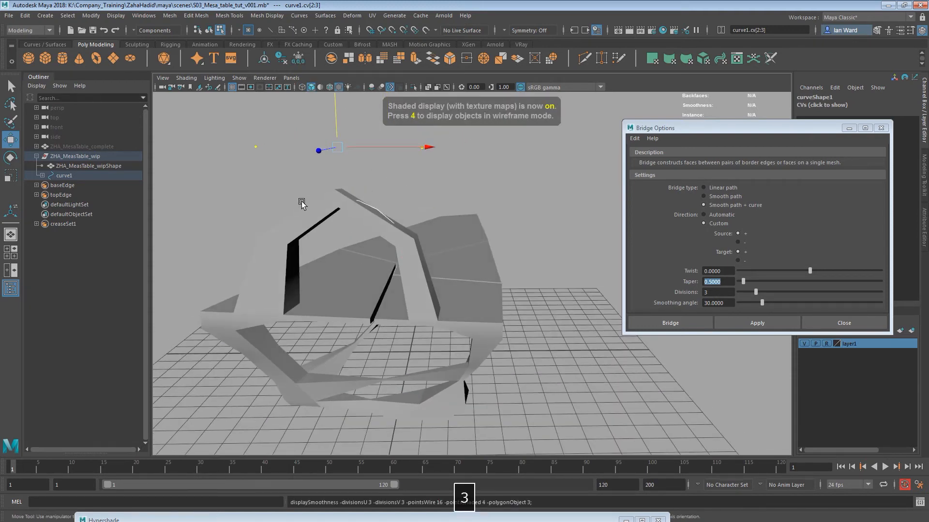
{"action": "middle_click_drag", "start_coordinate": [302, 202], "coordinate": [352, 214], "text": "alt"}
{"action": "right_click_drag", "start_coordinate": [352, 213], "coordinate": [406, 190], "text": "alt"}
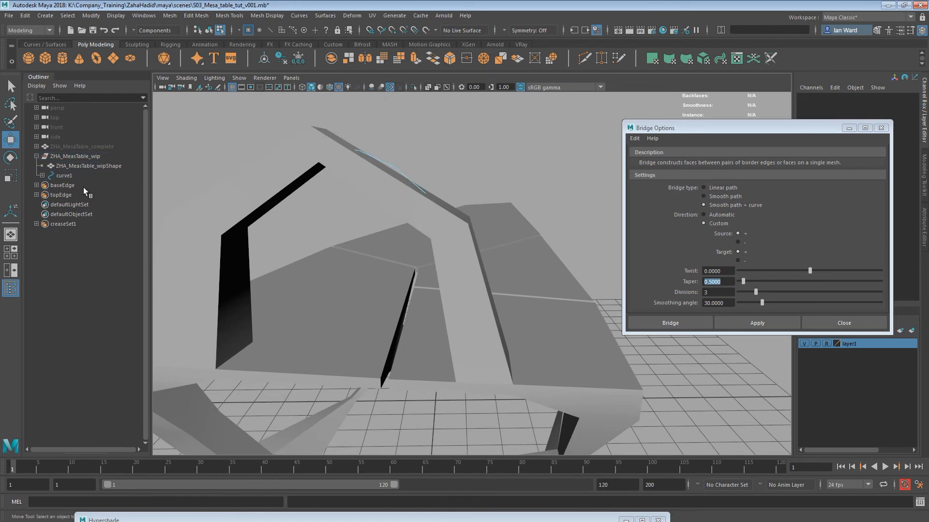
{"action": "left_click", "coordinate": [84, 166]}
{"action": "key", "text": "f"}
{"action": "key", "text": "3"}
{"action": "left_click_drag", "start_coordinate": [284, 172], "coordinate": [310, 183], "text": "alt"}
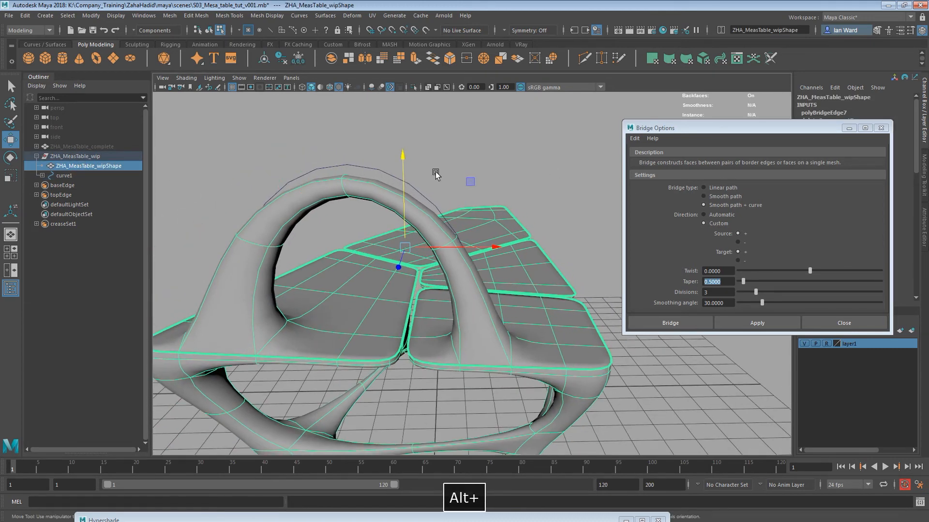
- Close the bridge options and examine the Twist, Taper and Divisions settings in the latest bridge's history
{"action": "left_click", "coordinate": [881, 128]}
{"action": "left_click", "coordinate": [824, 113]}
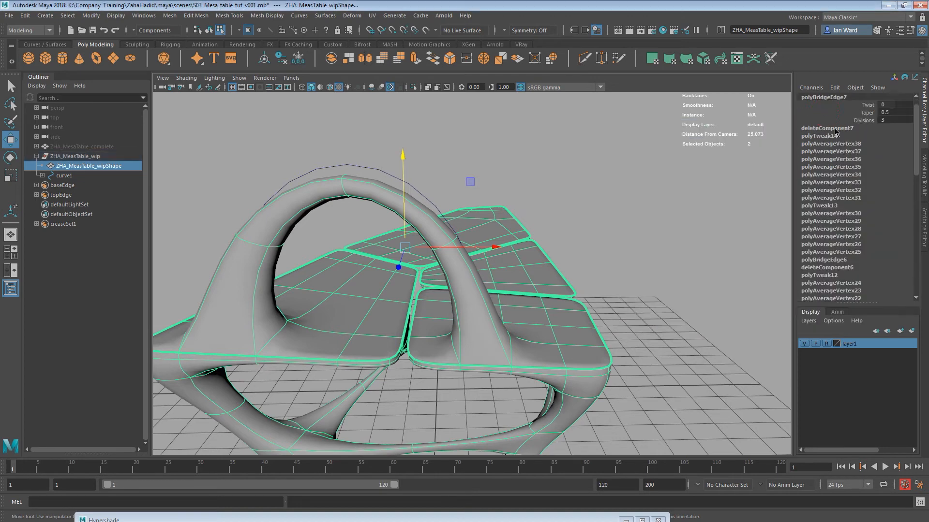
{"action": "left_click", "coordinate": [858, 112]}
{"action": "mouse_move", "coordinate": [653, 128]}
{"action": "middle_mouse_down"}
{"action": "mouse_move", "coordinate": [648, 134]}
{"action": "mouse_move", "coordinate": [665, 137]}
{"action": "mouse_move", "coordinate": [652, 137]}
{"action": "middle_mouse_up"}
- Bridge an inner face of the arch's leg to a tabletop face with a smooth path, custom direction, taper 0.5 and 3 divisions
{"action": "left_click_drag", "start_coordinate": [598, 168], "coordinate": [543, 199], "text": "alt"}
{"action": "middle_click_drag", "start_coordinate": [364, 244], "coordinate": [420, 239], "text": "alt"}
{"action": "left_click_drag", "start_coordinate": [420, 239], "coordinate": [301, 274], "text": "alt"}
{"action": "right_click_drag", "start_coordinate": [300, 245], "coordinate": [300, 271]}
{"action": "left_click", "coordinate": [300, 271]}
{"action": "left_click_drag", "start_coordinate": [326, 285], "coordinate": [440, 267], "text": "alt"}
{"action": "left_click", "coordinate": [586, 283], "text": "shift"}
{"action": "left_click_drag", "start_coordinate": [605, 352], "coordinate": [464, 145], "text": "alt"}
{"action": "key", "text": "space"}
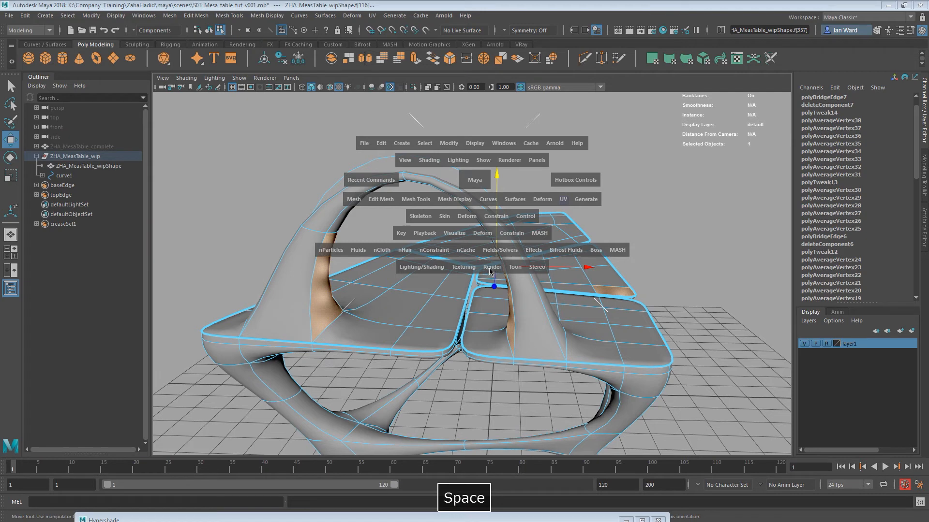
{"action": "right_click", "coordinate": [324, 278], "text": "shift"}
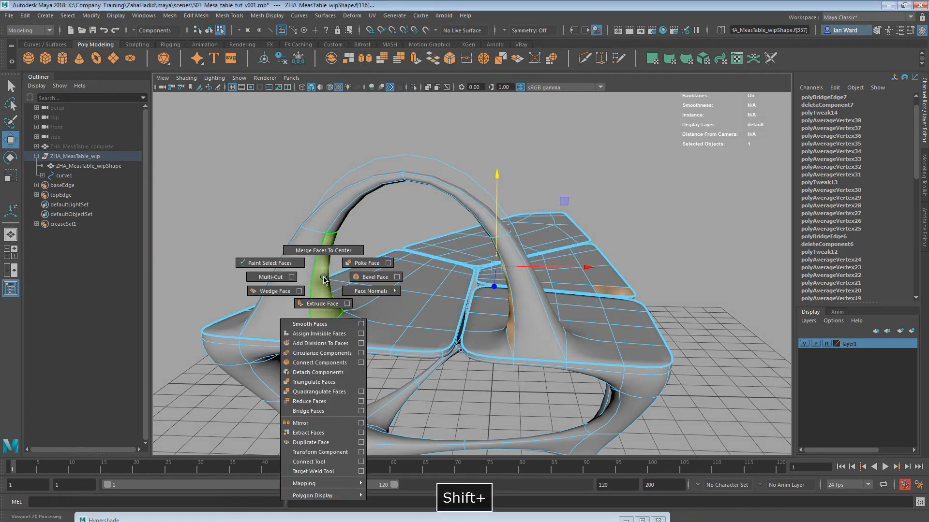
{"action": "left_click", "coordinate": [359, 411]}
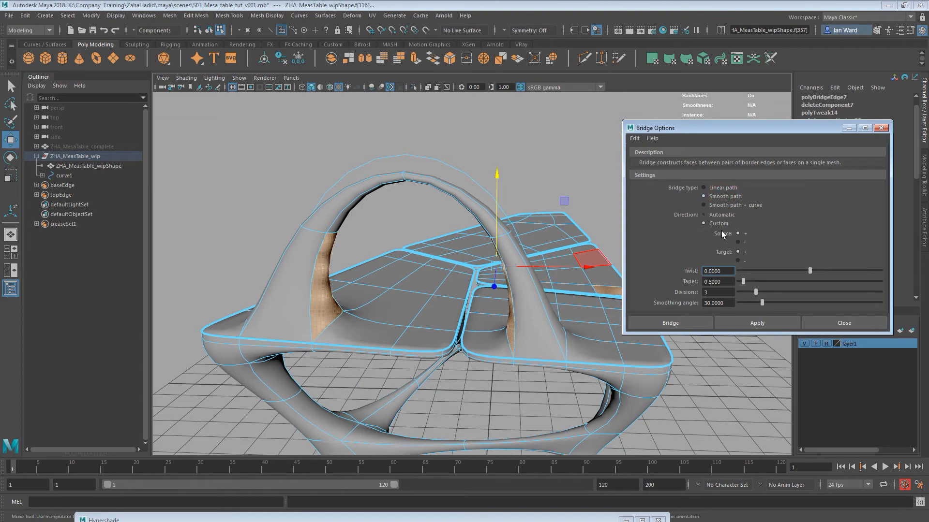
{"action": "left_click", "coordinate": [743, 324]}
- Set the new bridge's Bridge Offset to 9 and try different Divisions values between 7 and 1
{"action": "left_click_drag", "start_coordinate": [531, 267], "coordinate": [622, 302], "text": "alt"}
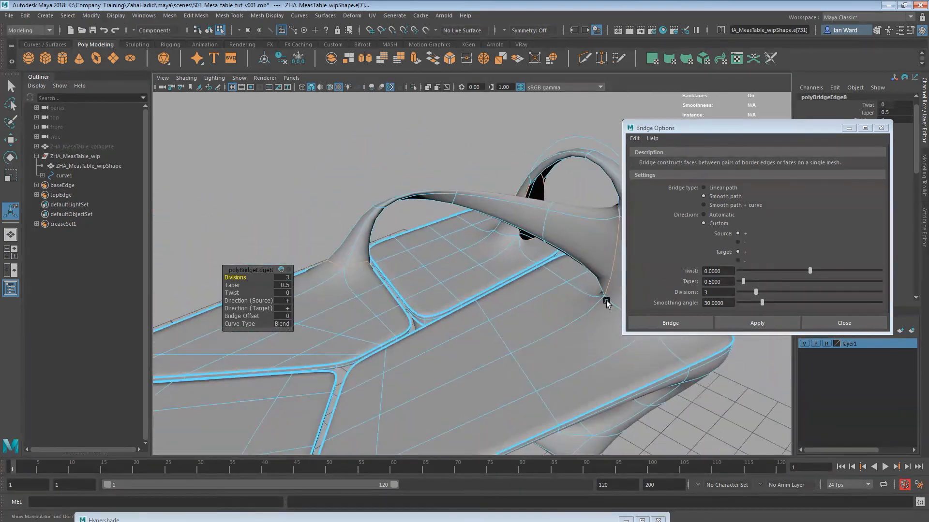
{"action": "left_click_drag", "start_coordinate": [361, 290], "coordinate": [433, 261], "text": "alt"}
{"action": "left_click_drag", "start_coordinate": [341, 227], "coordinate": [557, 203], "text": "alt"}
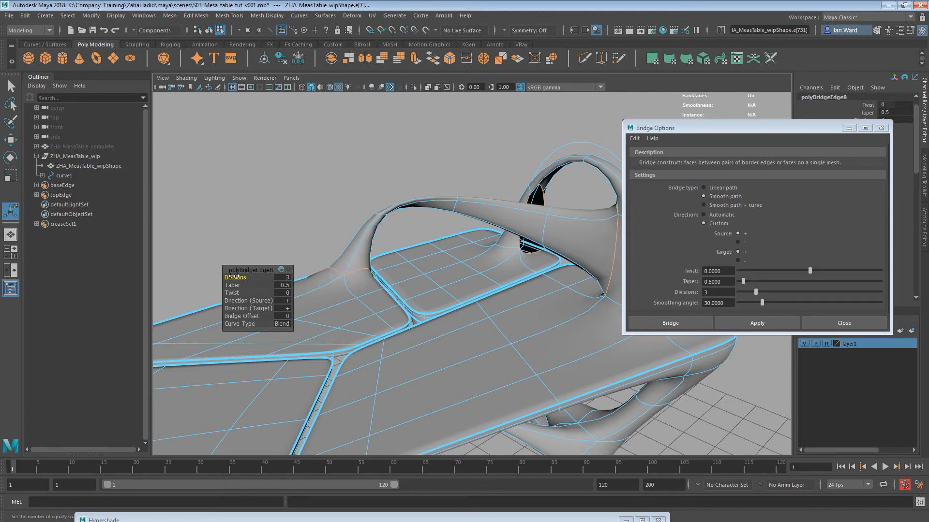
{"action": "left_click_drag", "start_coordinate": [235, 277], "coordinate": [286, 313]}
{"action": "key", "text": "z"}
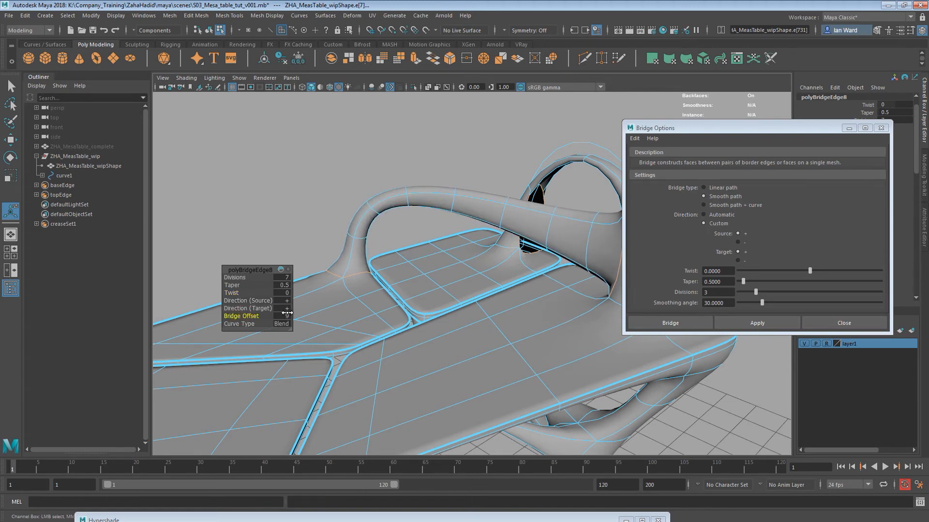
{"action": "left_click_drag", "start_coordinate": [232, 285], "coordinate": [237, 285]}
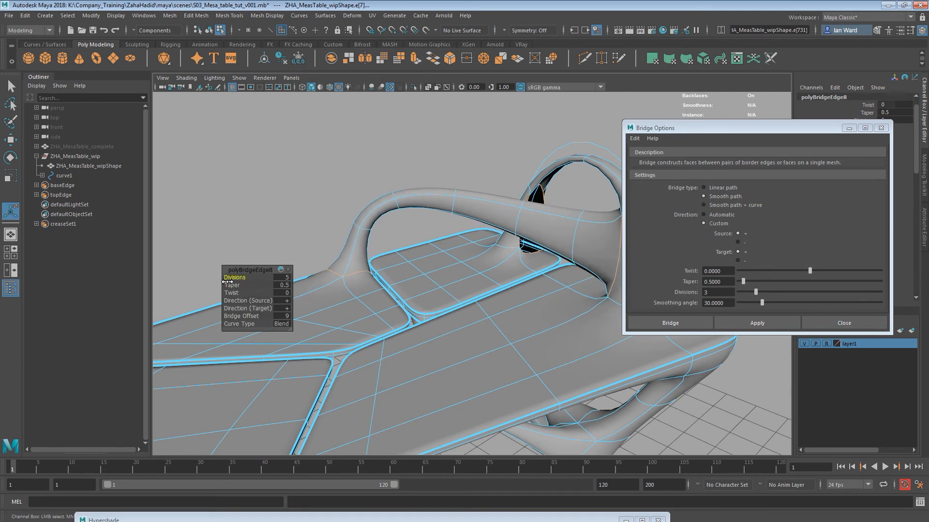
{"action": "left_click_drag", "start_coordinate": [216, 281], "coordinate": [208, 280]}
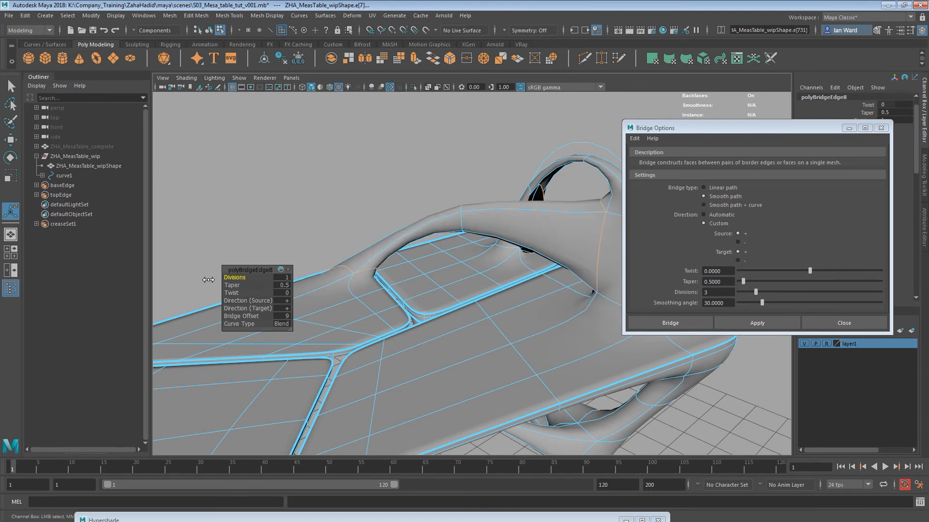
{"action": "left_click_drag", "start_coordinate": [208, 280], "coordinate": [220, 280]}
- Turn off the smooth preview, select the border edges of the opening inside the arch's leg, and fill the hole
{"action": "left_click_drag", "start_coordinate": [300, 198], "coordinate": [438, 271], "text": "alt"}
{"action": "key", "text": "1"}
{"action": "left_click", "coordinate": [530, 159]}
{"action": "left_click_drag", "start_coordinate": [555, 247], "coordinate": [502, 257], "text": "alt"}
{"action": "right_click_drag", "start_coordinate": [506, 219], "coordinate": [506, 196]}
{"action": "left_click", "coordinate": [504, 231]}
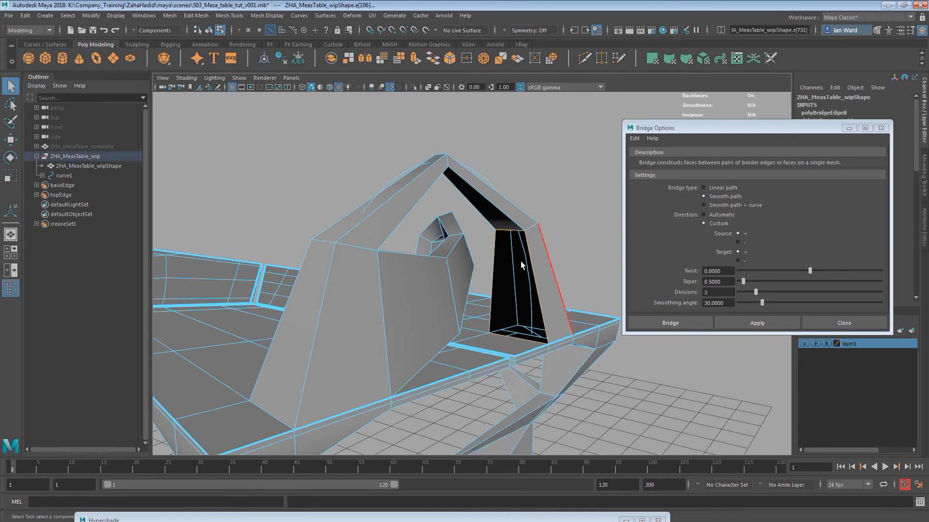
{"action": "left_click_drag", "start_coordinate": [521, 265], "coordinate": [464, 237], "text": "alt"}
{"action": "left_click", "coordinate": [461, 231], "text": "shift"}
{"action": "right_click_drag", "start_coordinate": [463, 232], "coordinate": [453, 359], "text": "shift"}
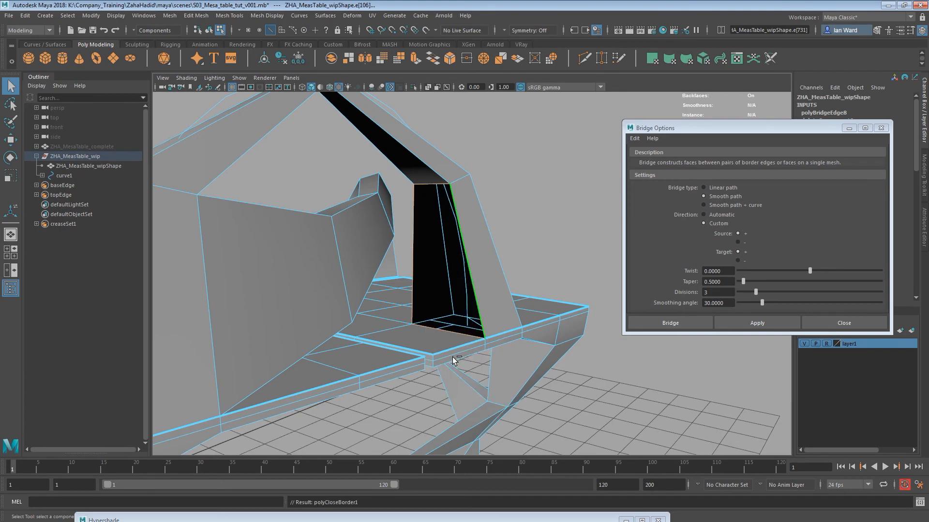
- Select the arch's bridge curve, enter control vertex mode, and pick one of its two middle control vertices
{"action": "left_click_drag", "start_coordinate": [555, 151], "coordinate": [467, 173], "text": "alt"}
{"action": "left_click_drag", "start_coordinate": [439, 358], "coordinate": [439, 393], "text": "alt"}
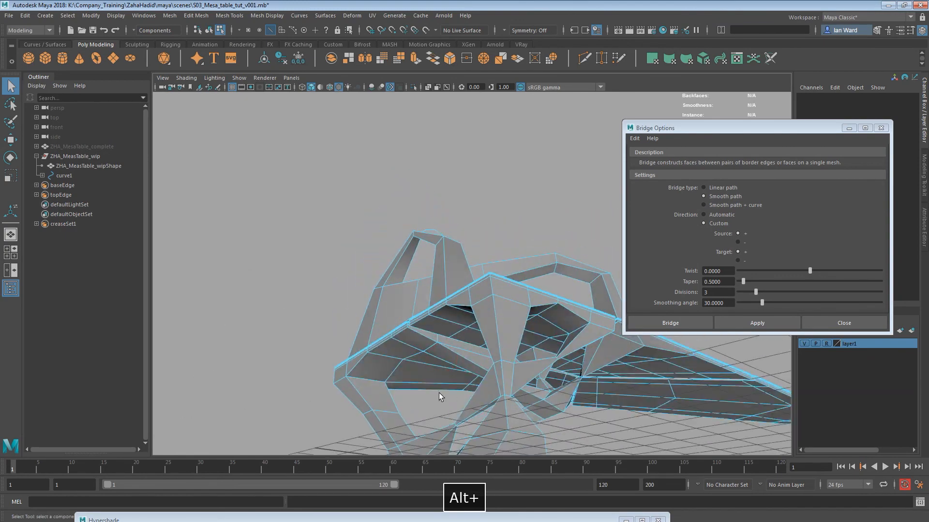
{"action": "left_click_drag", "start_coordinate": [476, 360], "coordinate": [496, 295], "text": "alt"}
{"action": "left_click", "coordinate": [444, 193]}
{"action": "right_click_drag", "start_coordinate": [443, 192], "coordinate": [444, 187]}
{"action": "left_click", "coordinate": [63, 176]}
{"action": "right_click_drag", "start_coordinate": [515, 153], "coordinate": [419, 147]}
{"action": "left_click_drag", "start_coordinate": [512, 176], "coordinate": [472, 154], "text": "alt"}
{"action": "left_click", "coordinate": [468, 161]}
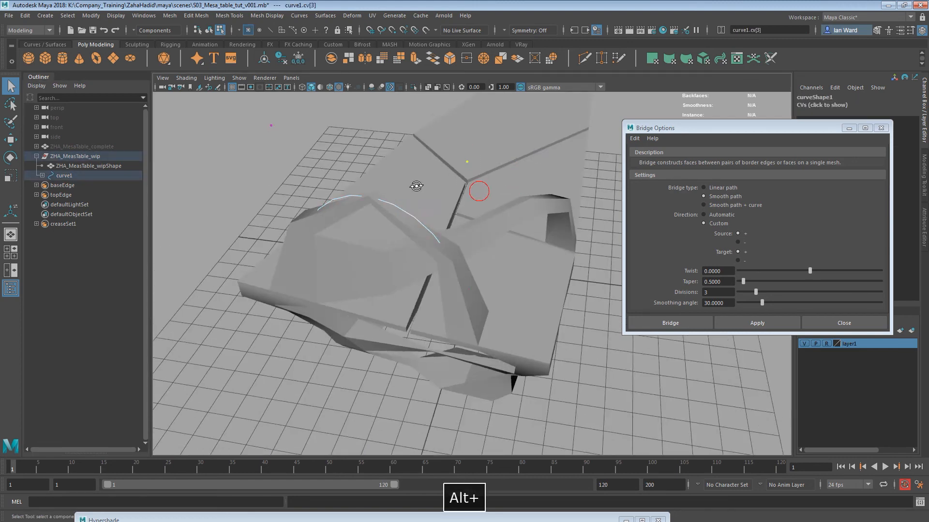
- Pull the two middle control vertices of the arch curve outward so the arch leans far beyond the table's edge
{"action": "left_click_drag", "start_coordinate": [451, 195], "coordinate": [488, 227], "text": "alt"}
{"action": "key", "text": "w"}
{"action": "left_click_drag", "start_coordinate": [393, 130], "coordinate": [1, 176]}
{"action": "left_click_drag", "start_coordinate": [387, 227], "coordinate": [202, 286], "text": "alt"}
{"action": "left_click", "coordinate": [431, 262]}
{"action": "left_click_drag", "start_coordinate": [518, 271], "coordinate": [550, 304], "text": "alt"}
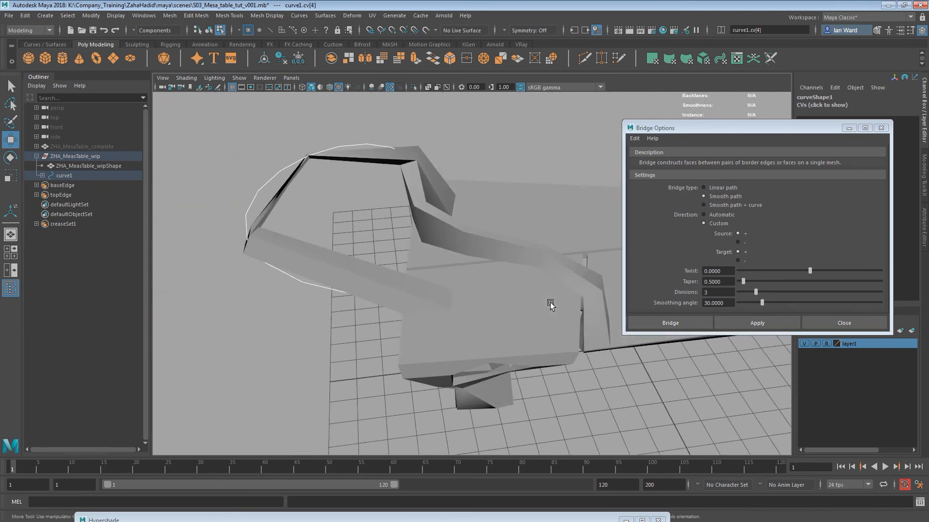
- Select the working table mesh shape, switch it back to smooth preview, and deselect it to review the leaning arch
{"action": "key", "text": "3"}
{"action": "left_click", "coordinate": [454, 252]}
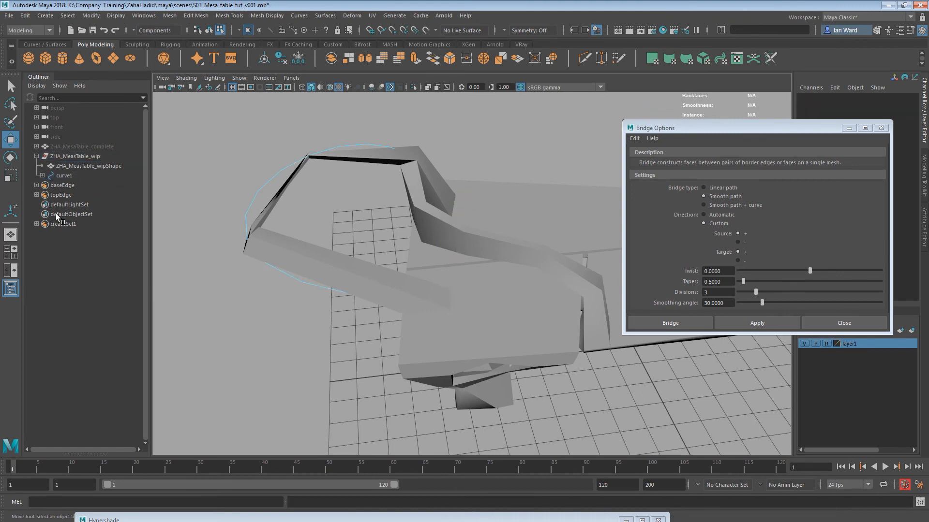
{"action": "left_click", "coordinate": [91, 167]}
{"action": "key", "text": "3"}
{"action": "left_click", "coordinate": [498, 130]}
{"action": "left_click_drag", "start_coordinate": [498, 129], "coordinate": [242, 189], "text": "alt"}
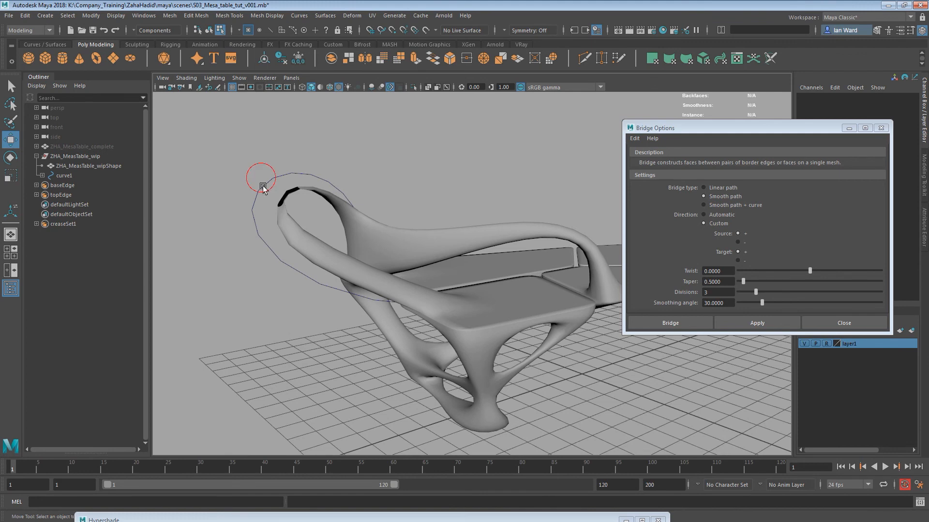
- Move the arch curve's two middle control vertices back toward the table, and select one of them alone
{"action": "left_click_drag", "start_coordinate": [270, 160], "coordinate": [279, 260], "text": "alt"}
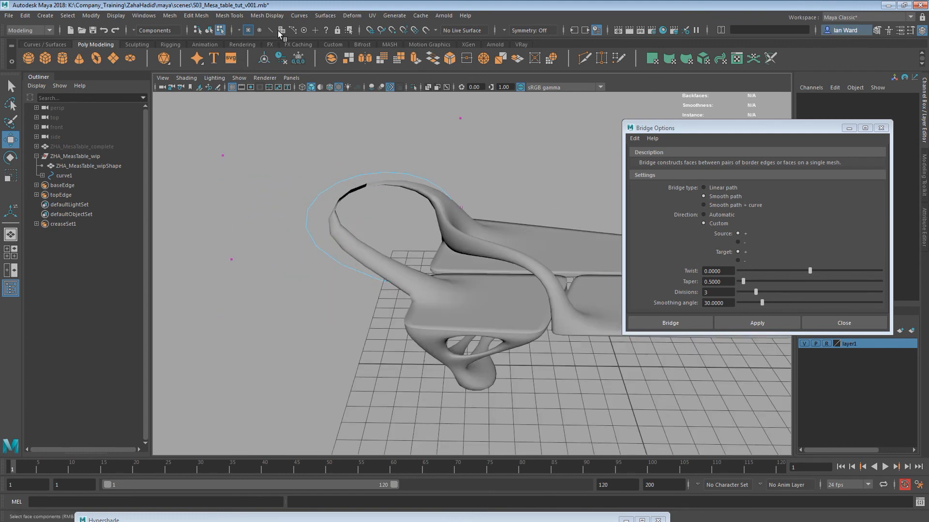
{"action": "left_click_drag", "start_coordinate": [193, 125], "coordinate": [293, 269]}
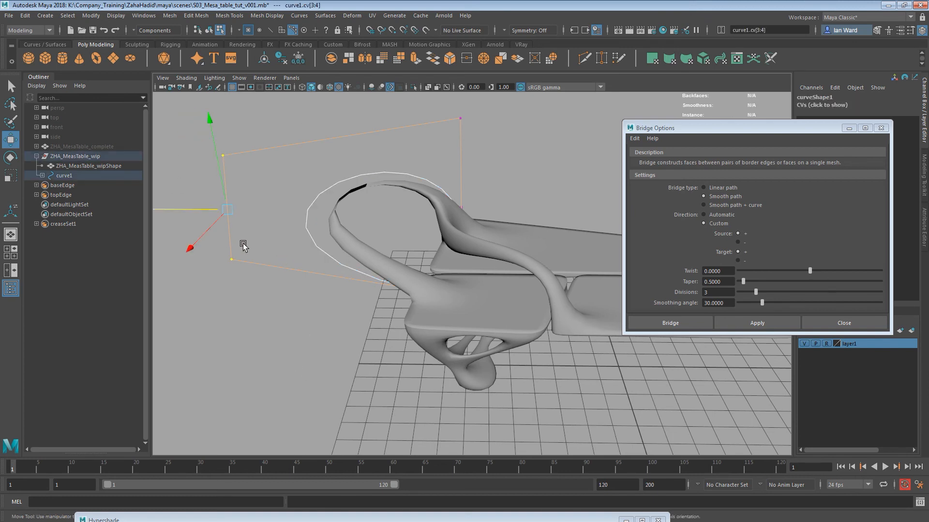
{"action": "left_click_drag", "start_coordinate": [207, 208], "coordinate": [351, 231]}
{"action": "left_click_drag", "start_coordinate": [354, 134], "coordinate": [396, 179]}
{"action": "left_click_drag", "start_coordinate": [535, 252], "coordinate": [571, 377], "text": "alt"}
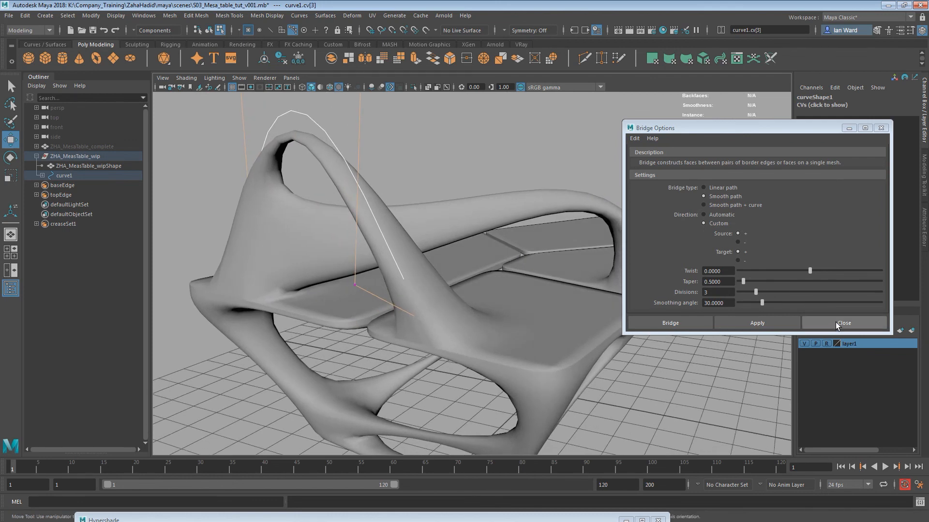
- Enter face mode on the table mesh and select faces on two neighbouring tabletop pieces for another bridge
{"action": "left_click", "coordinate": [740, 242]}
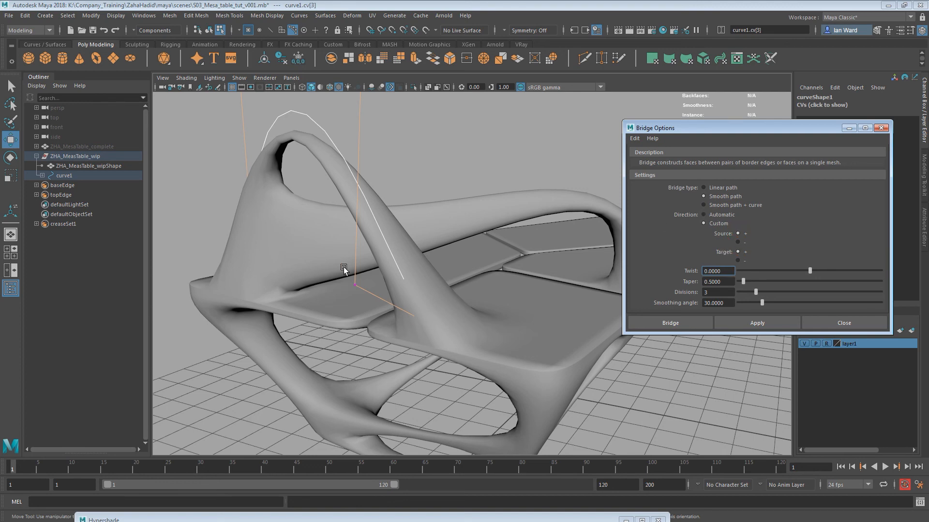
{"action": "left_click_drag", "start_coordinate": [460, 330], "coordinate": [549, 323], "text": "alt"}
{"action": "left_click", "coordinate": [553, 318]}
{"action": "right_click_drag", "start_coordinate": [508, 287], "coordinate": [509, 277]}
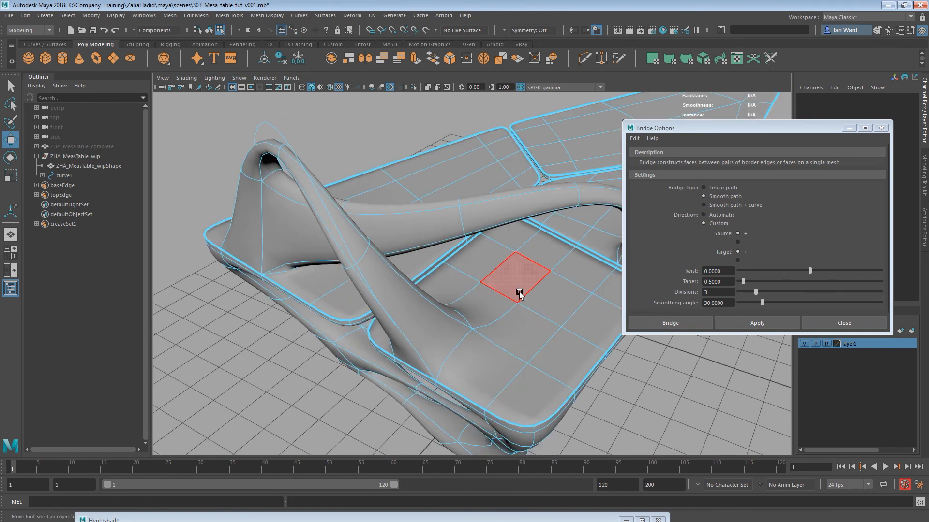
{"action": "left_click", "coordinate": [519, 293]}
{"action": "left_click", "coordinate": [456, 179], "text": "shift"}
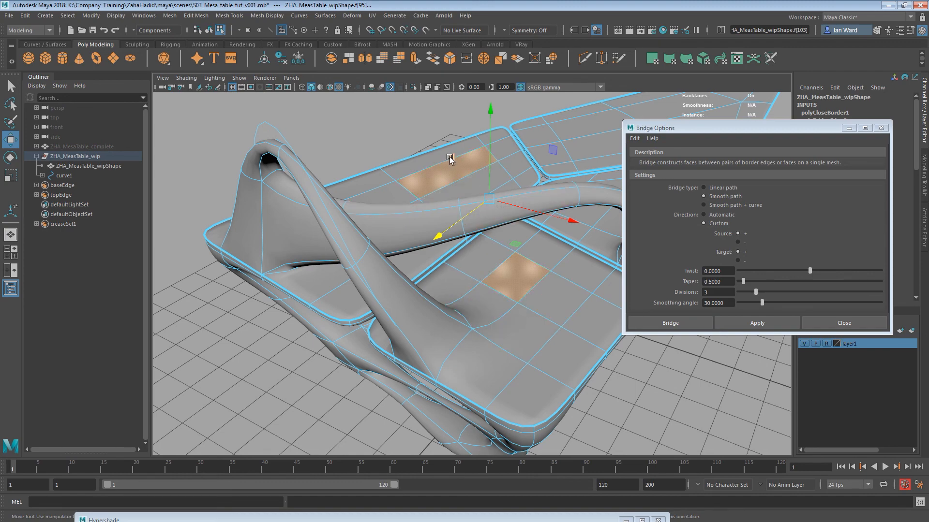
{"action": "left_click_drag", "start_coordinate": [517, 242], "coordinate": [503, 284], "text": "alt"}
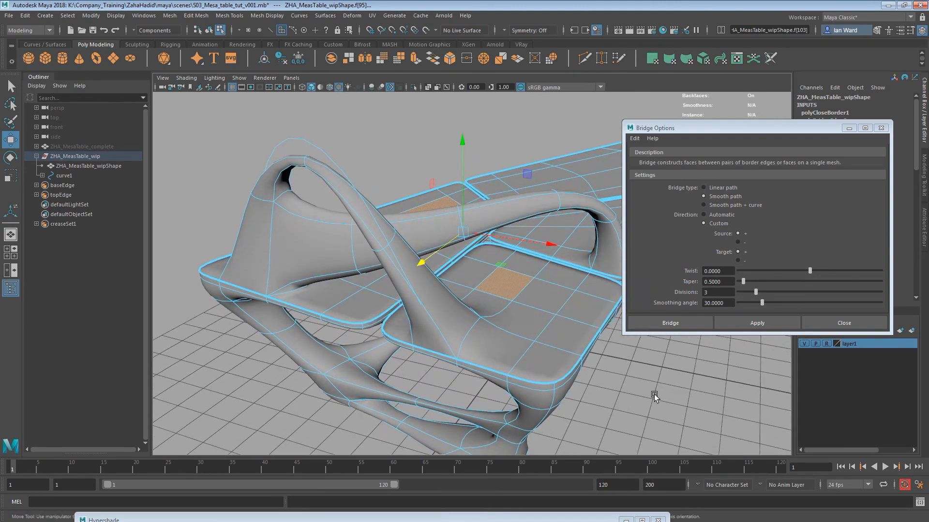